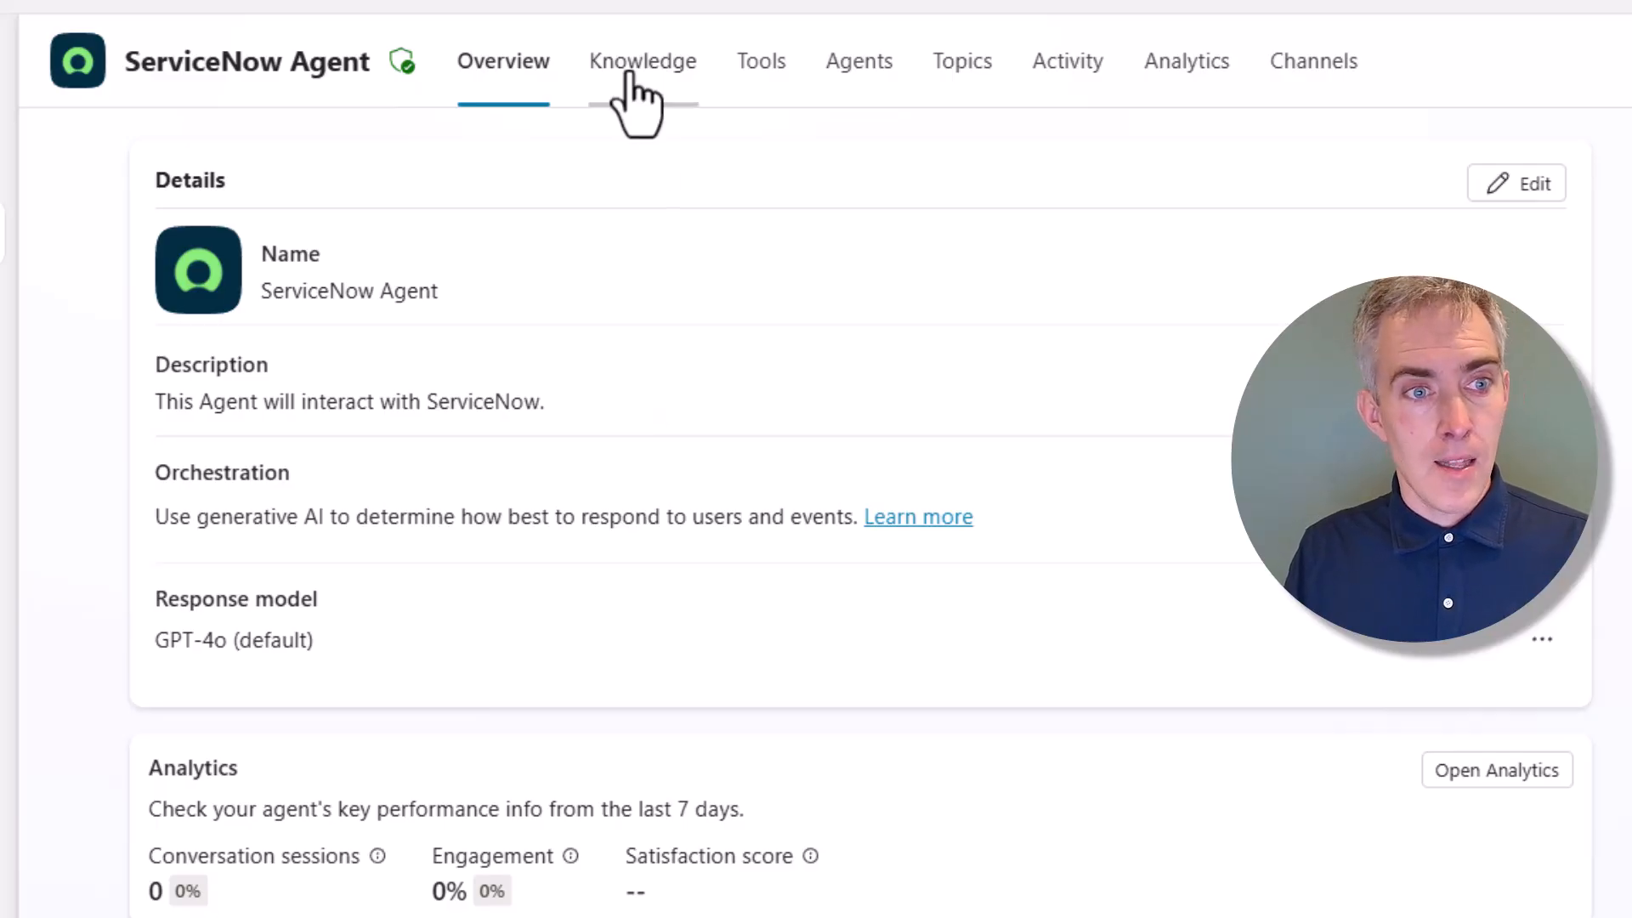
From the Knowledge tab, add ServiceNow as a knowledge source and choose Create new connection
click(633, 68)
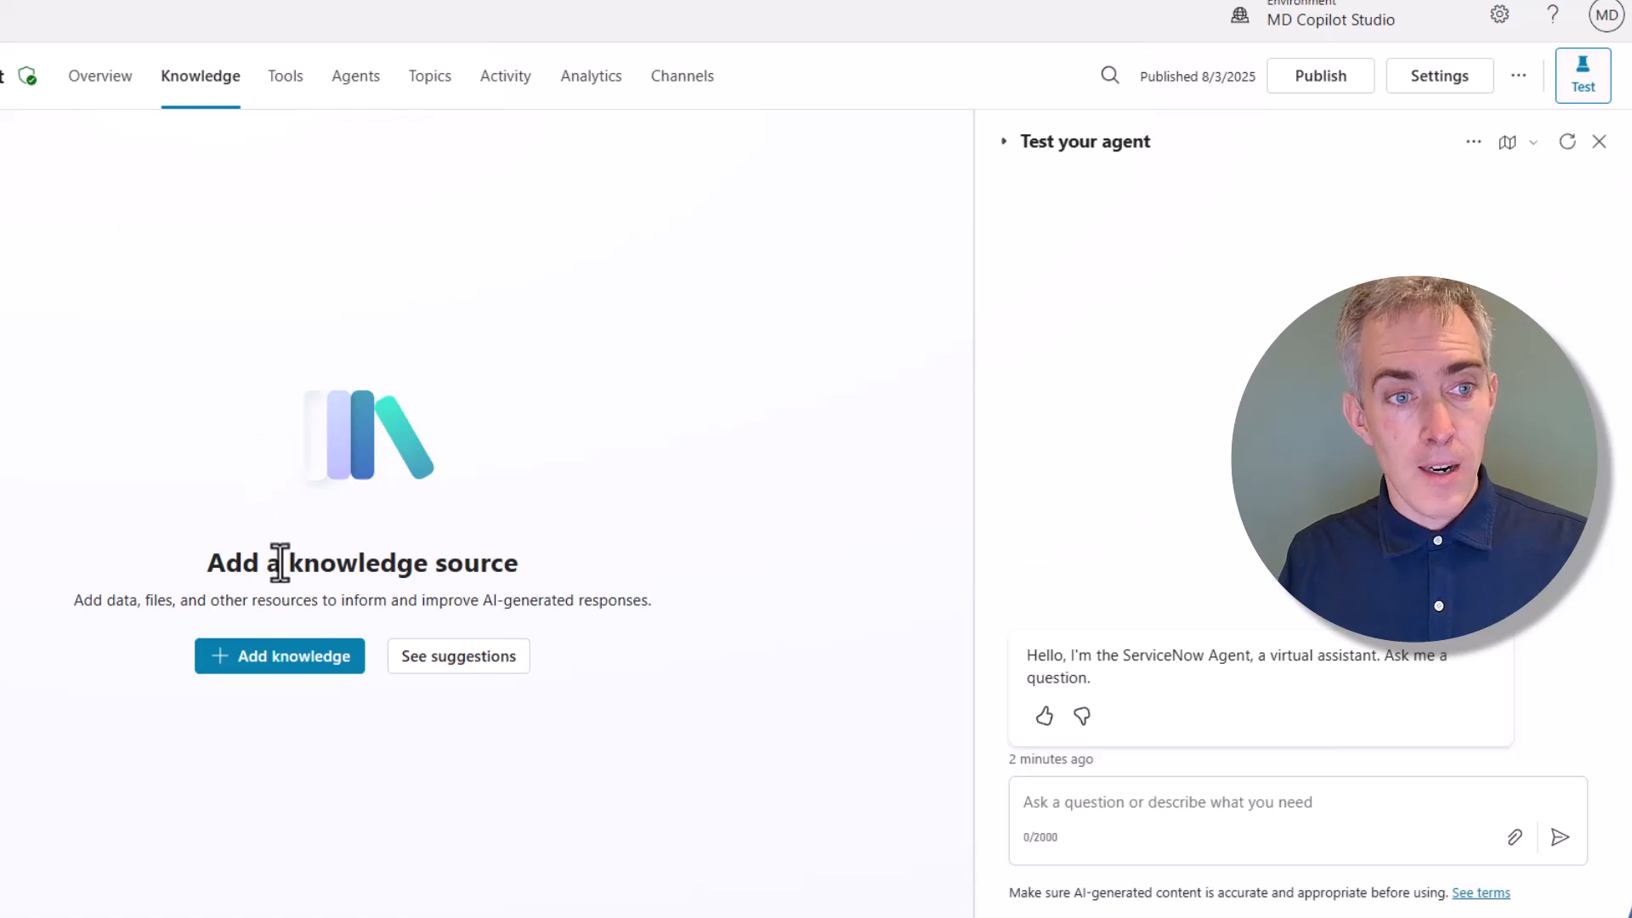
click(281, 654)
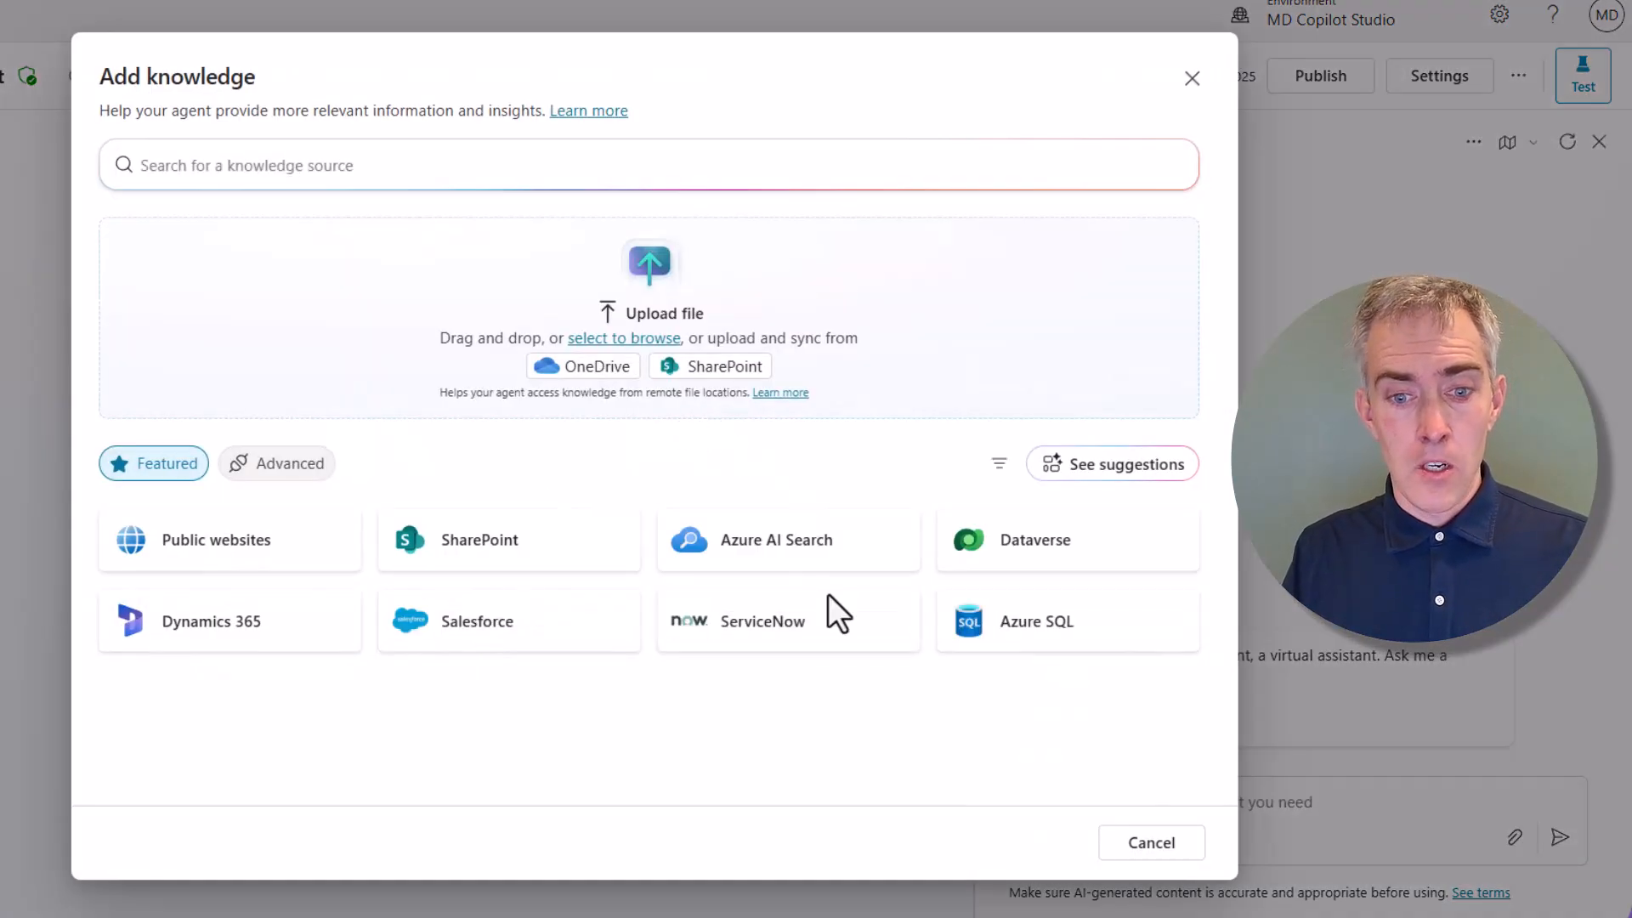
click(820, 650)
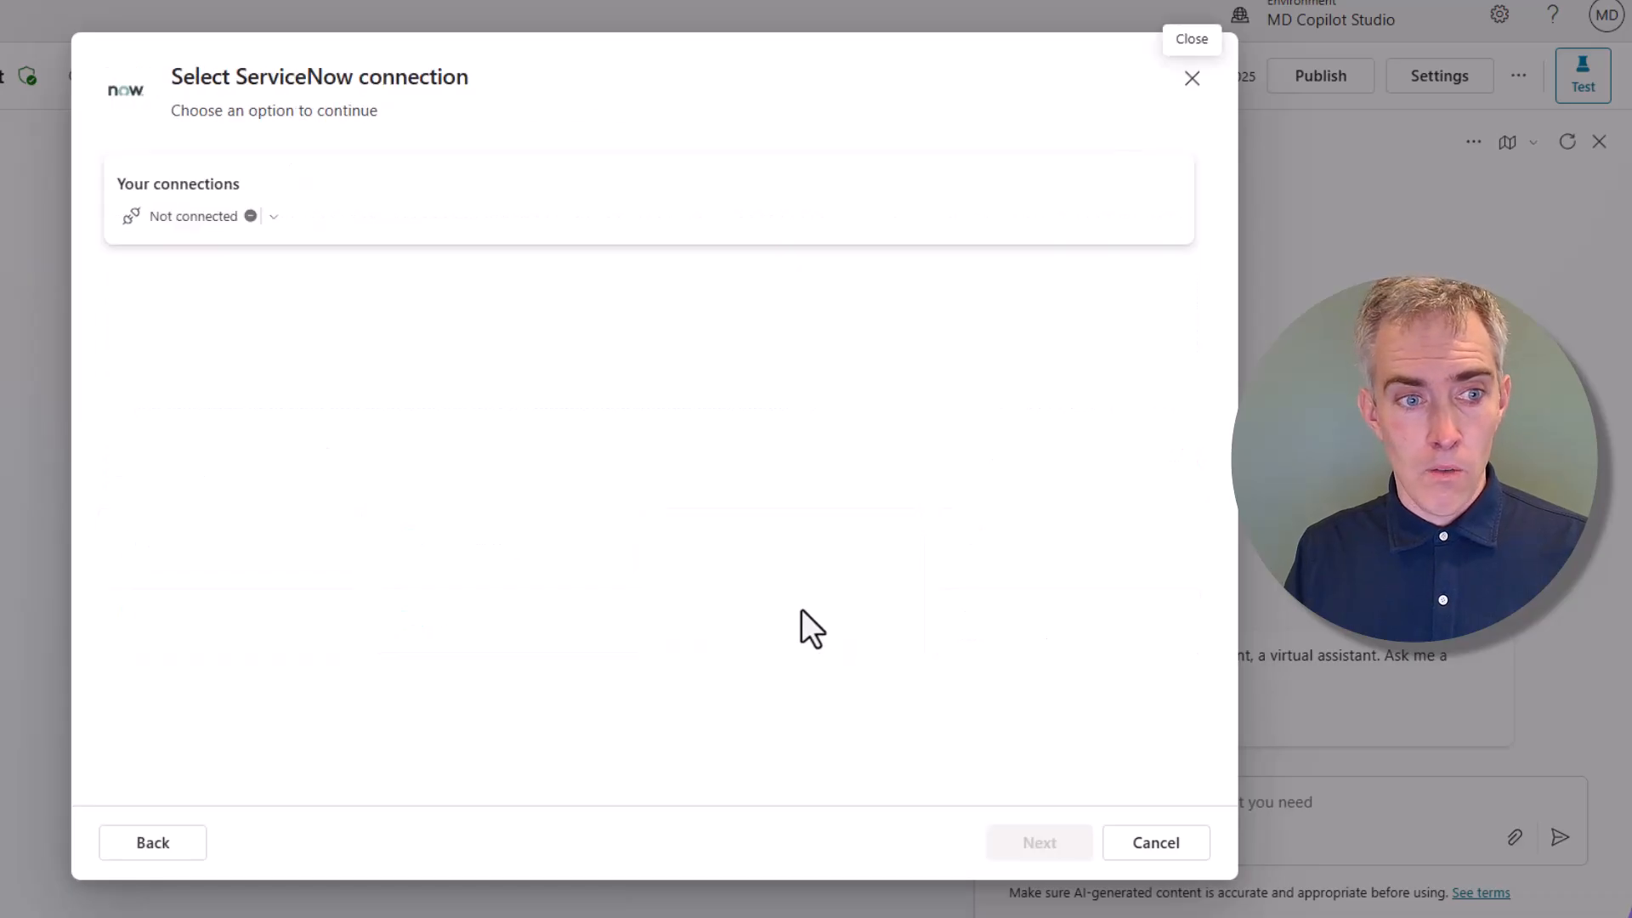
click(274, 217)
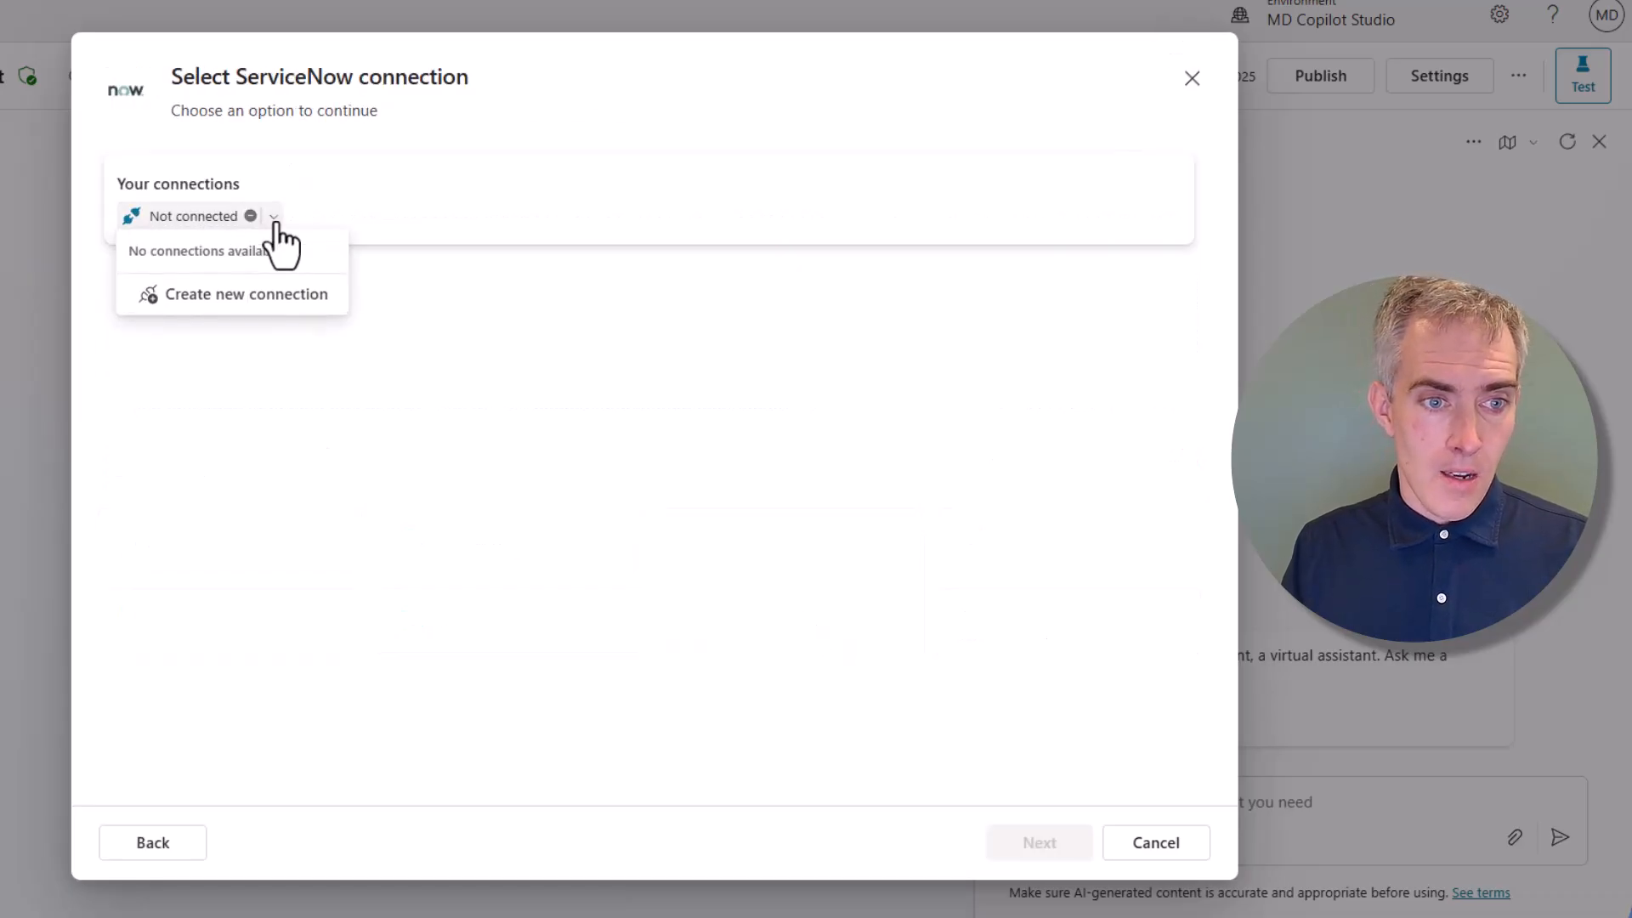
click(271, 298)
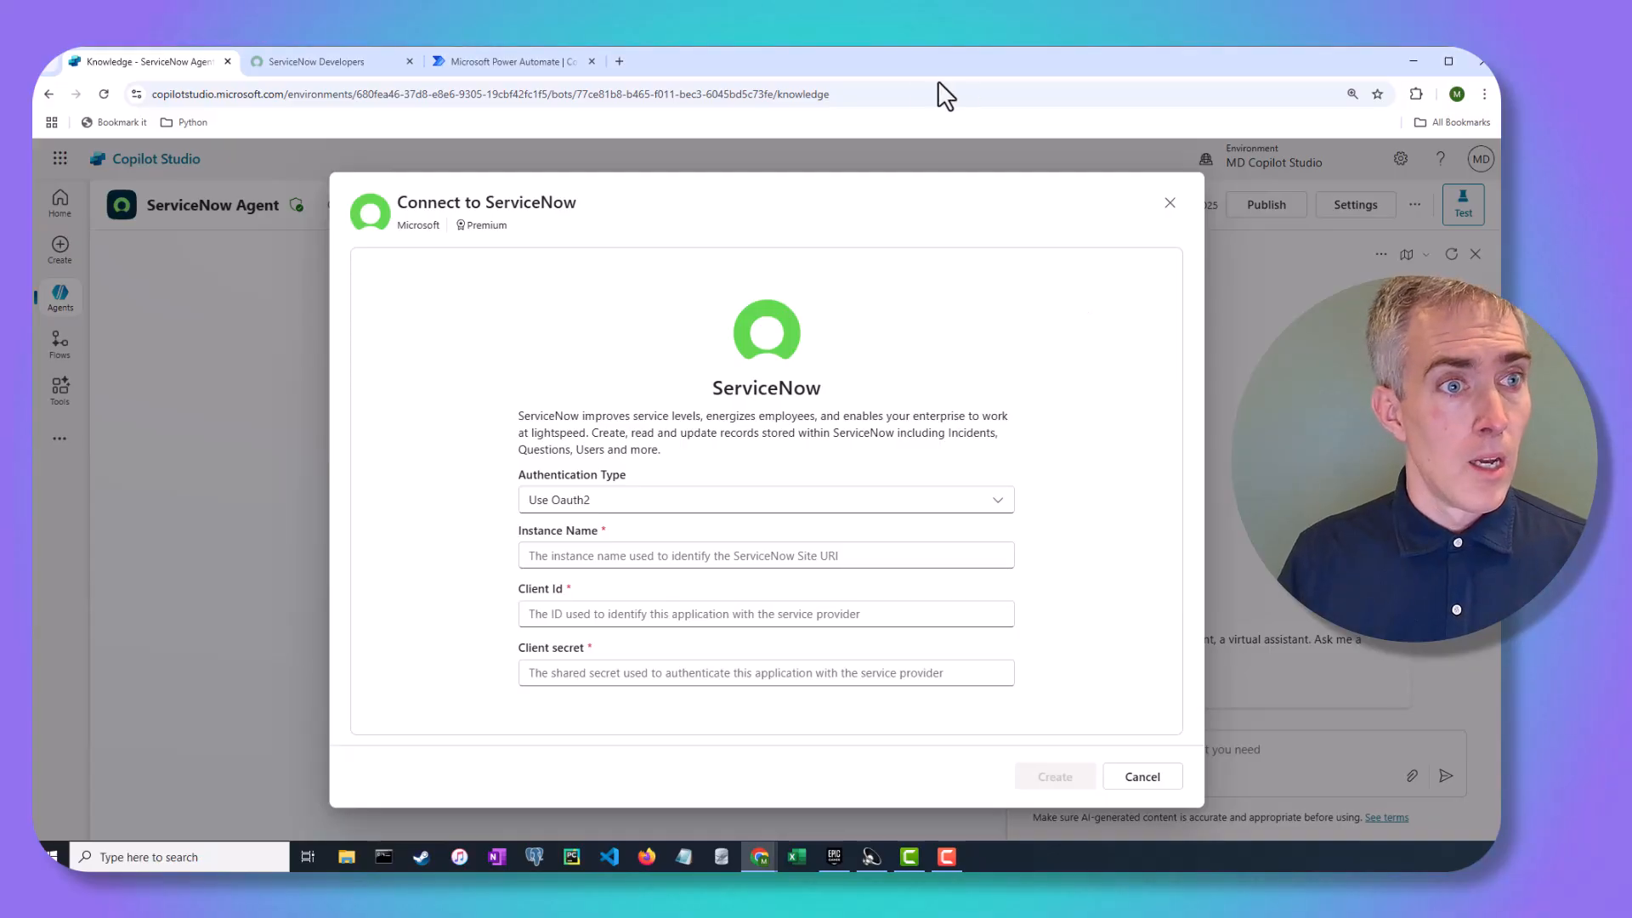
Confirm the developer instance's user role is Admin, then launch the instance with Start Building
click(317, 65)
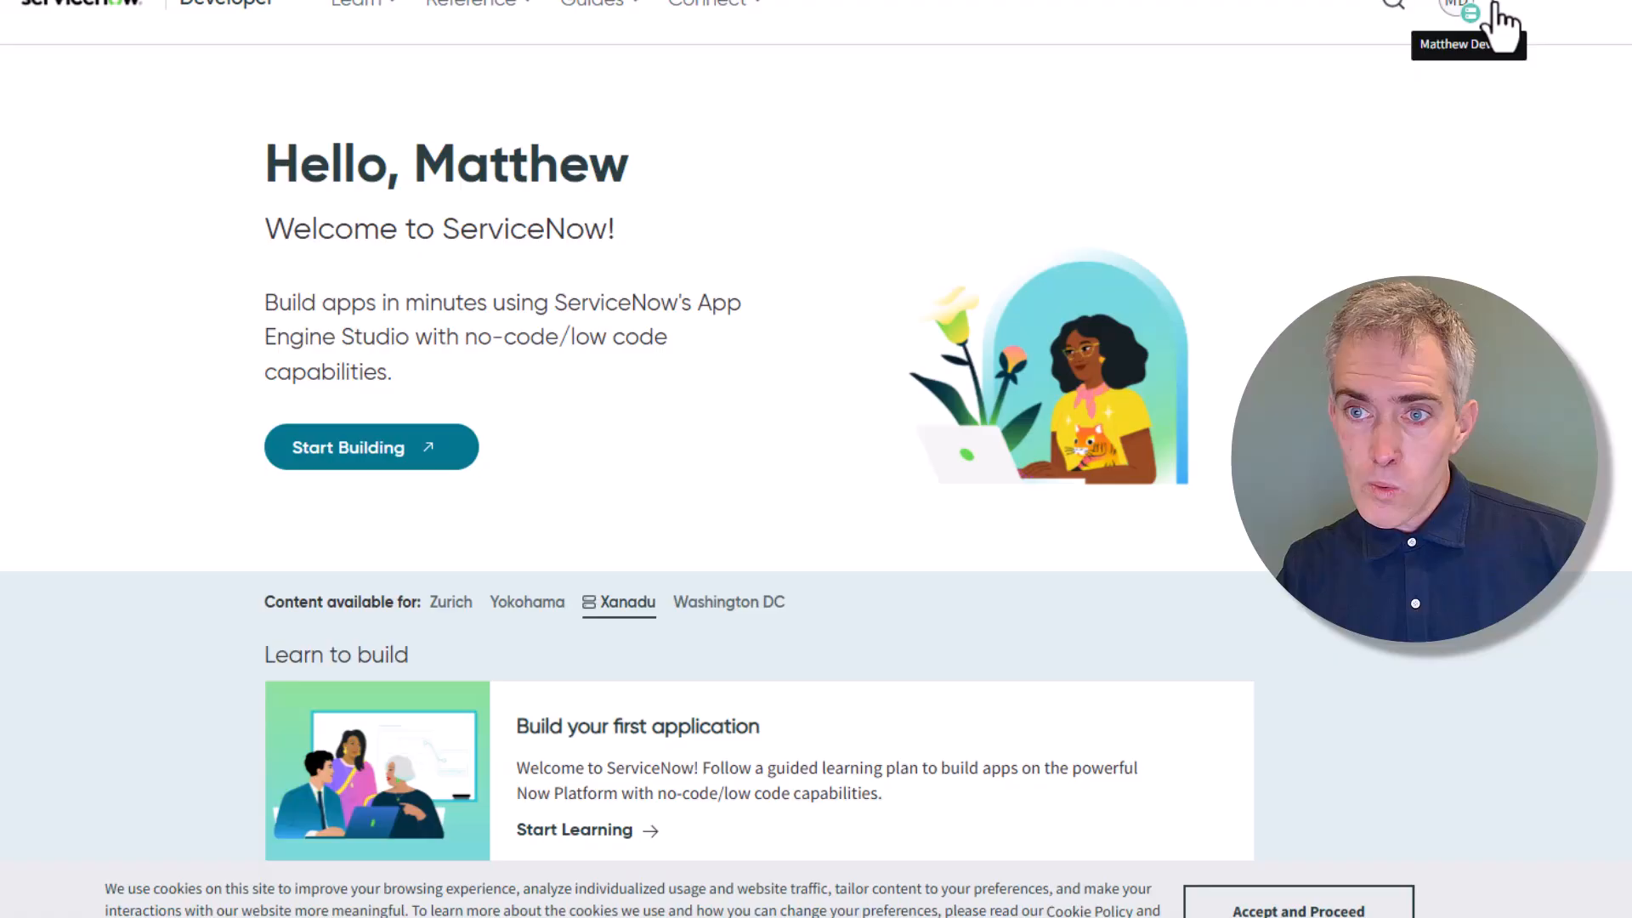
click(1298, 154)
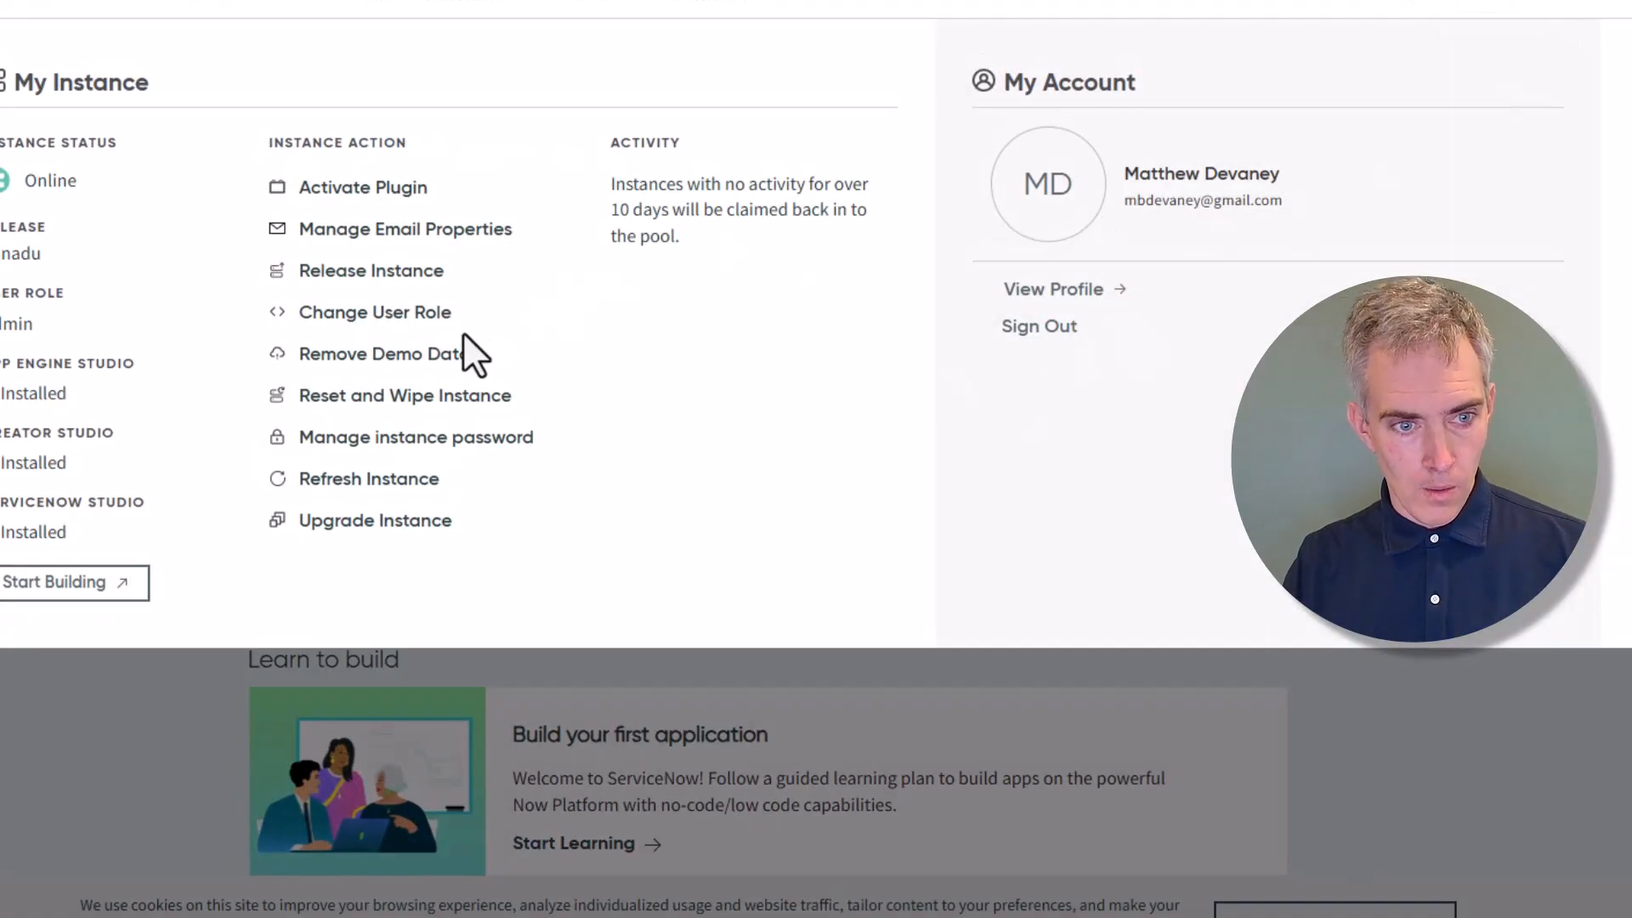
click(430, 317)
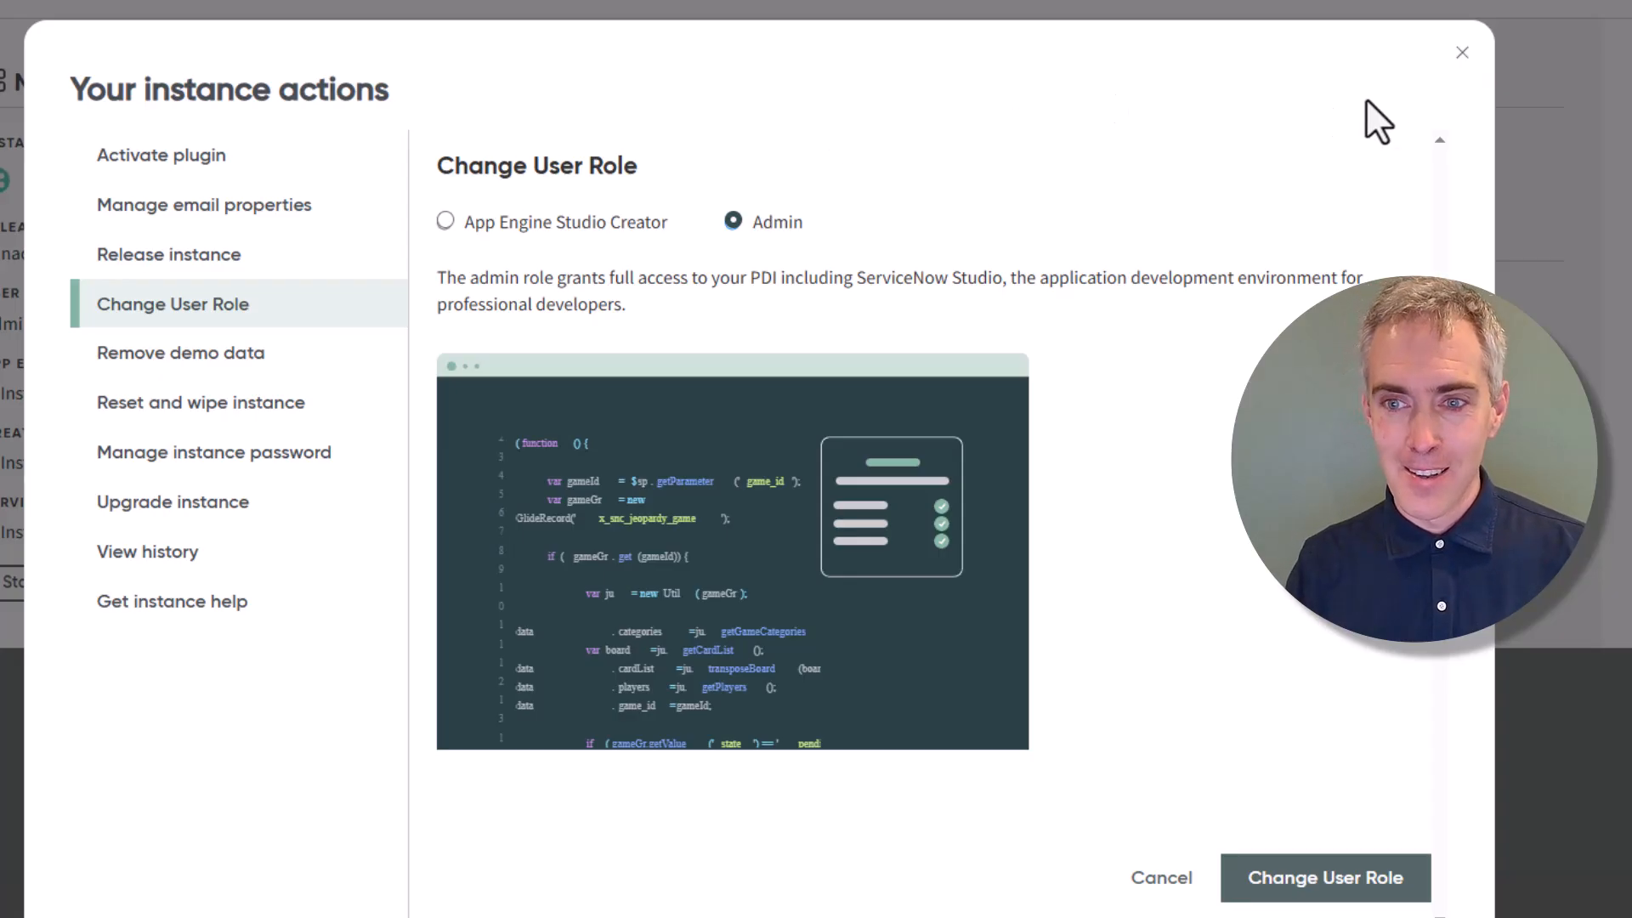
click(1462, 53)
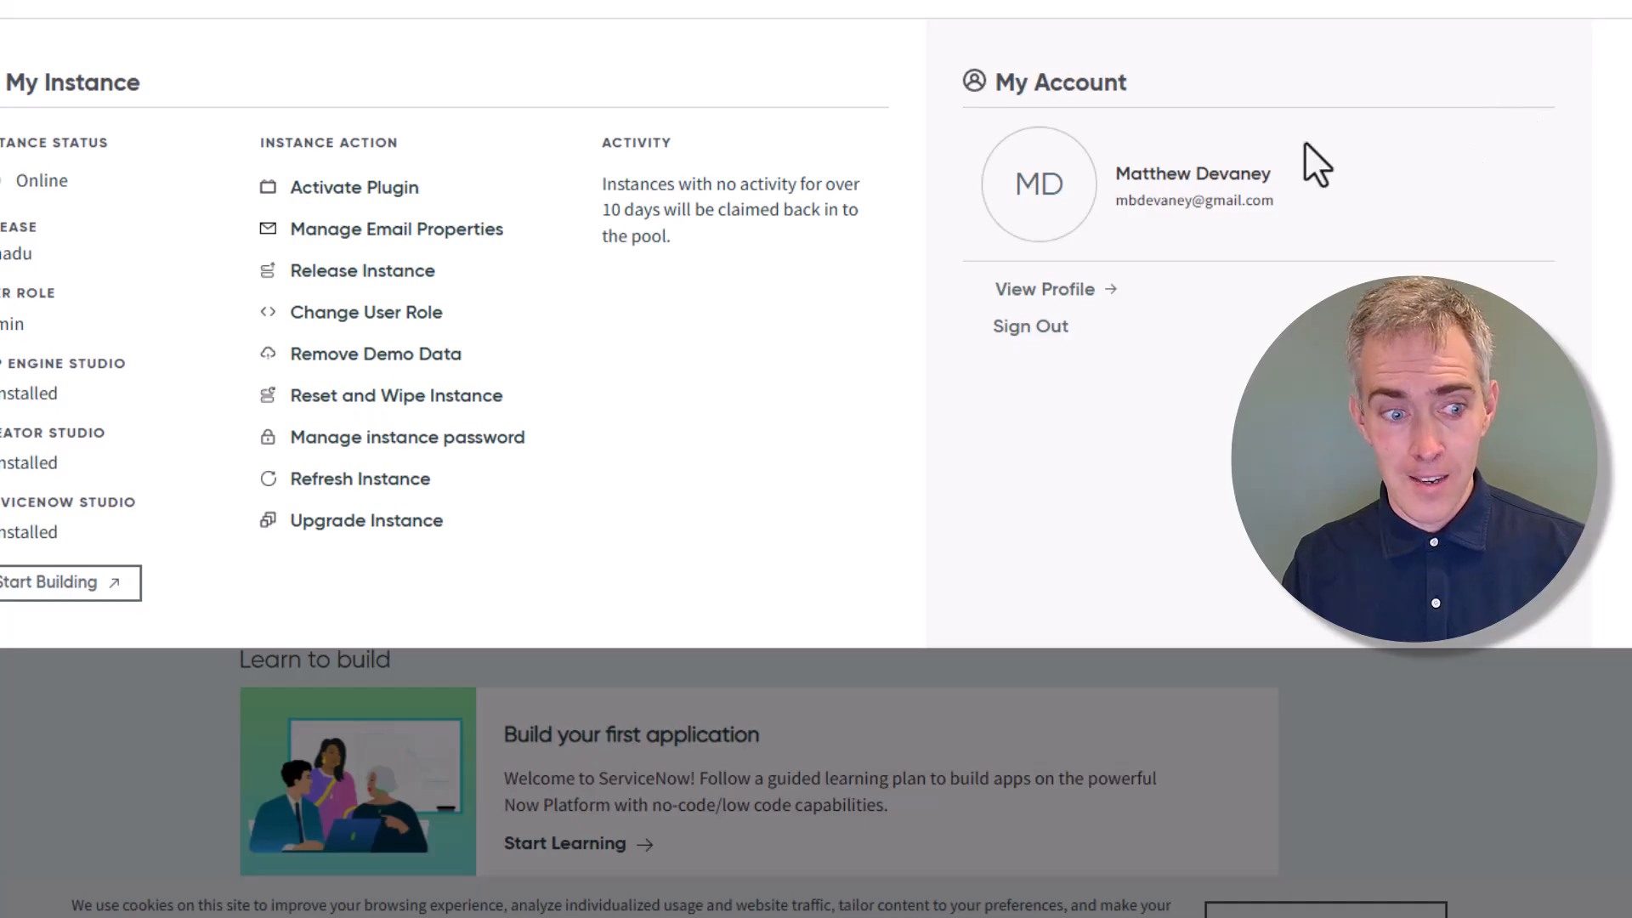
click(73, 585)
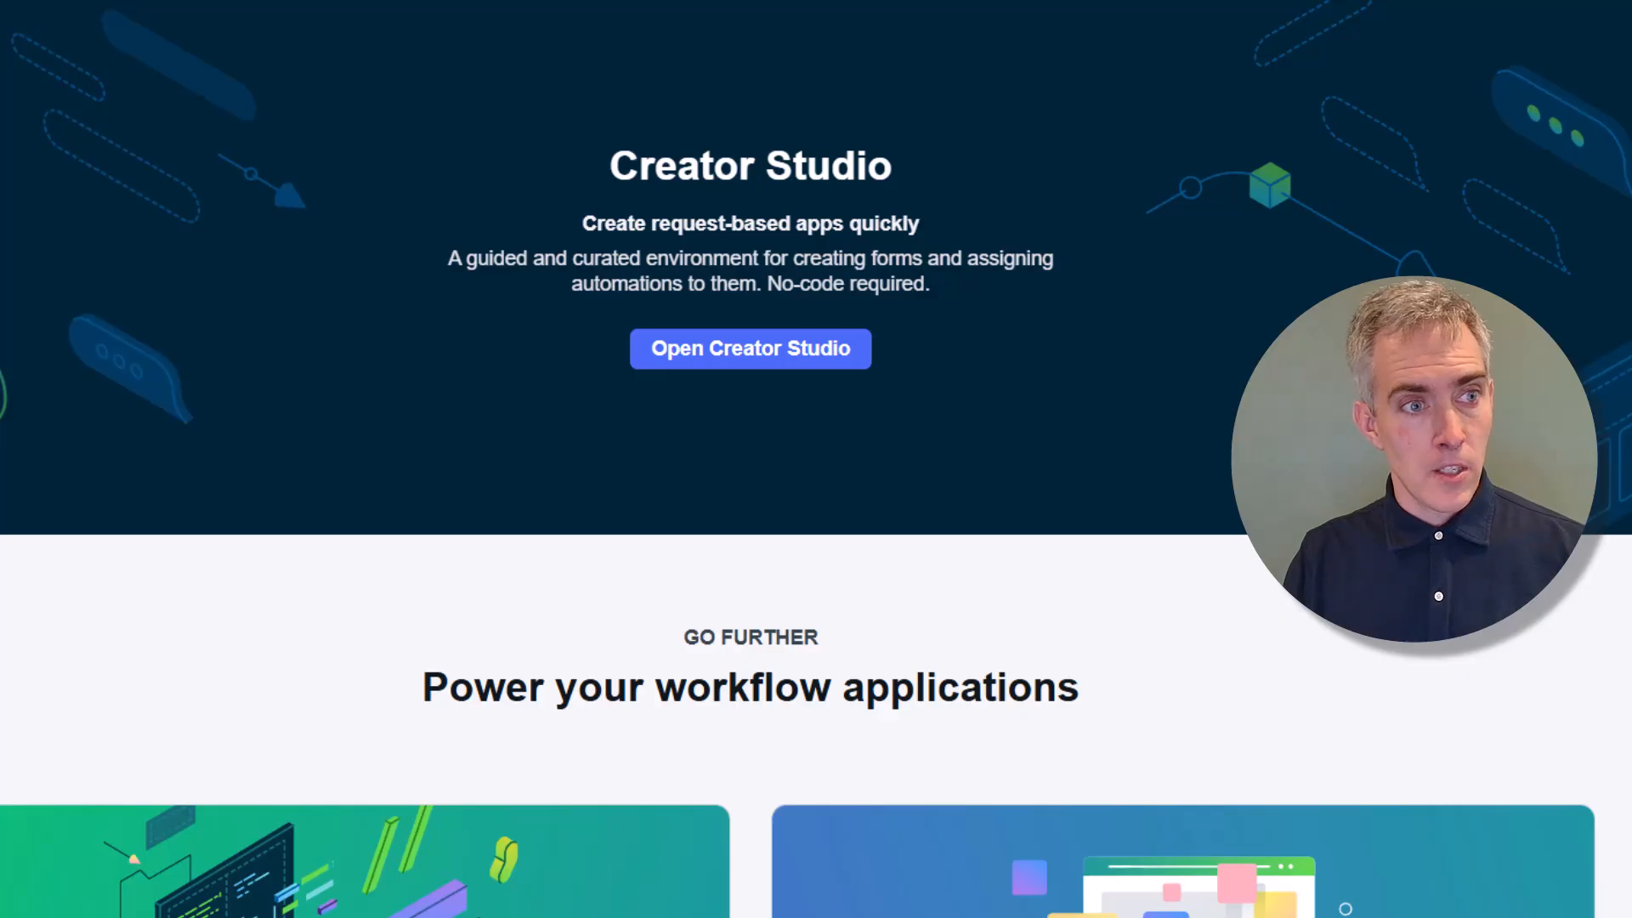
Filter the navigator for 'Application re' and open the Application Registry list
click(130, 12)
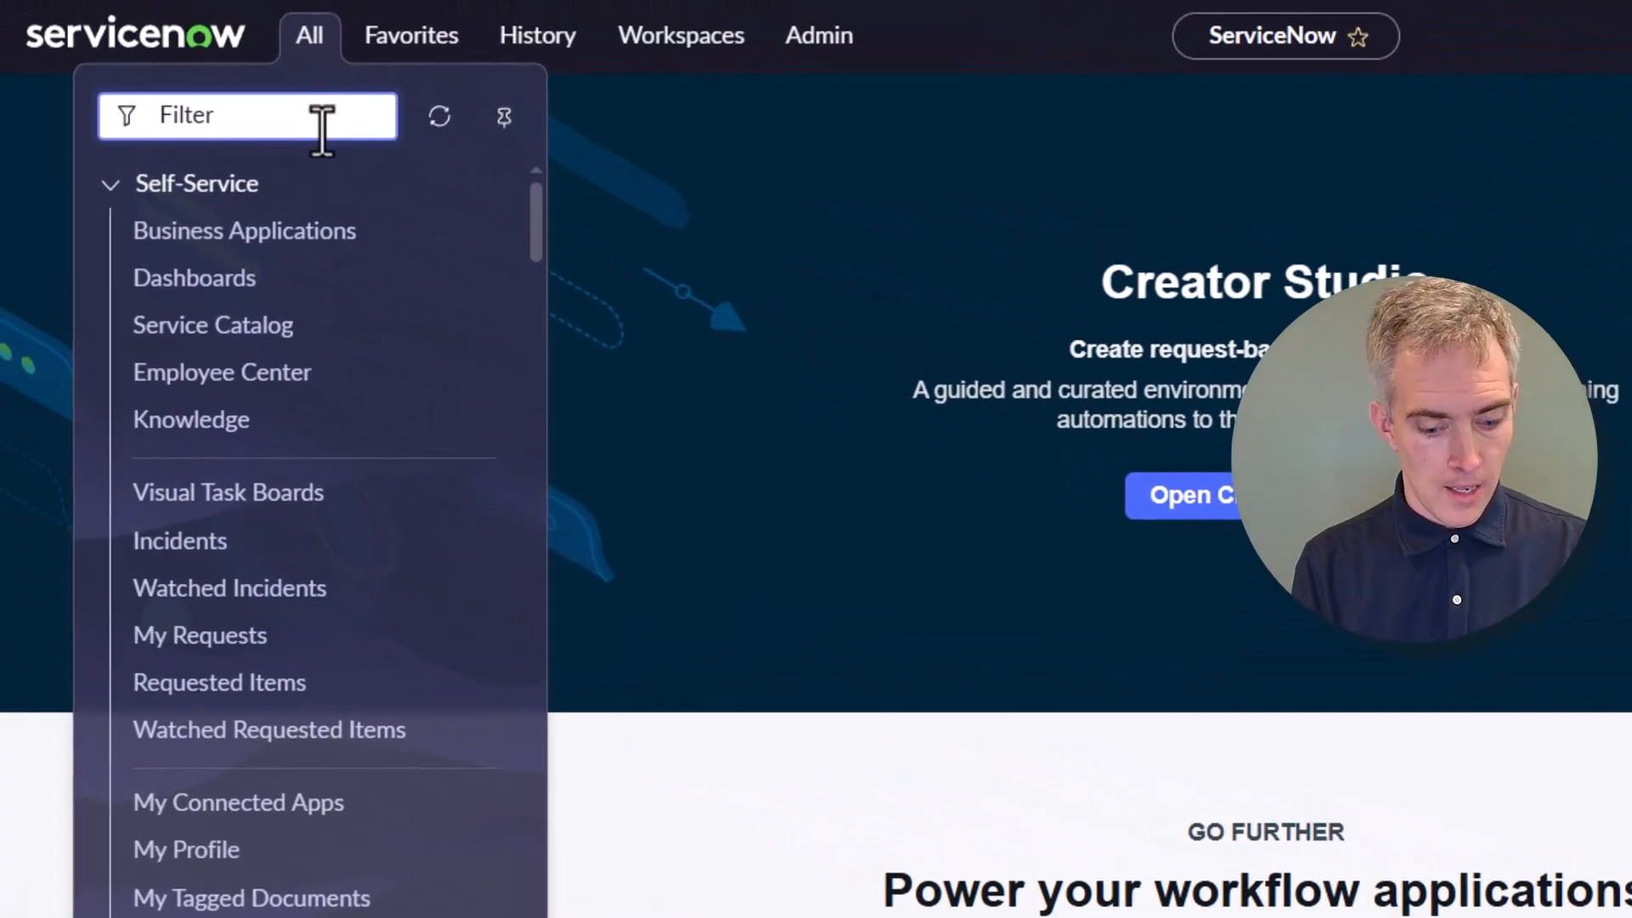
text(Appli)
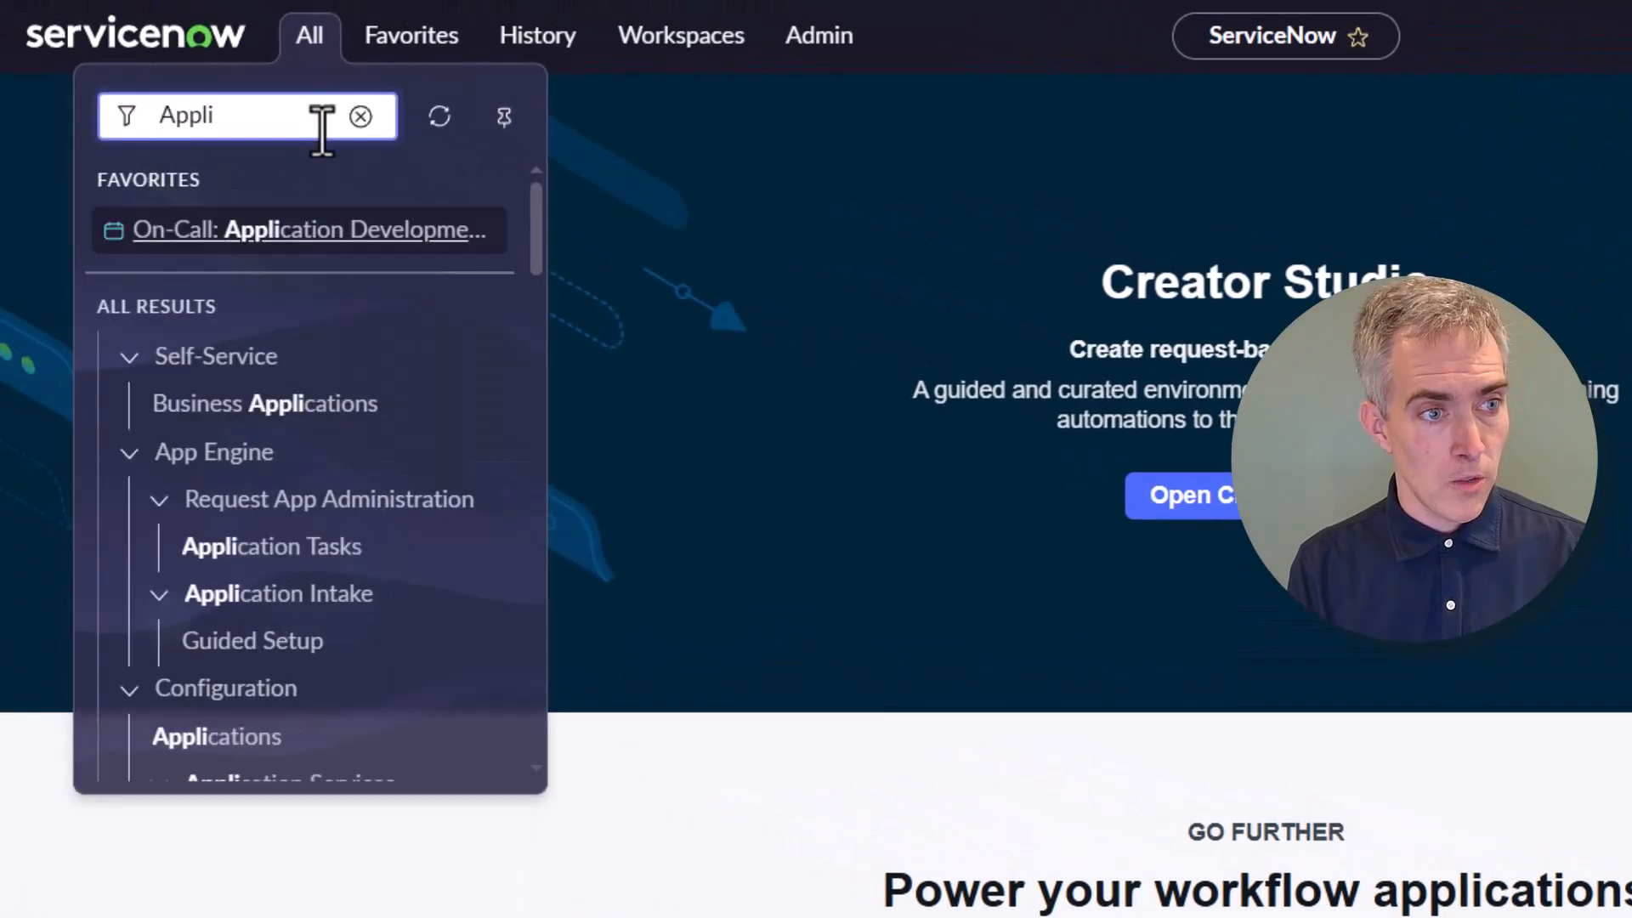
text(cation)
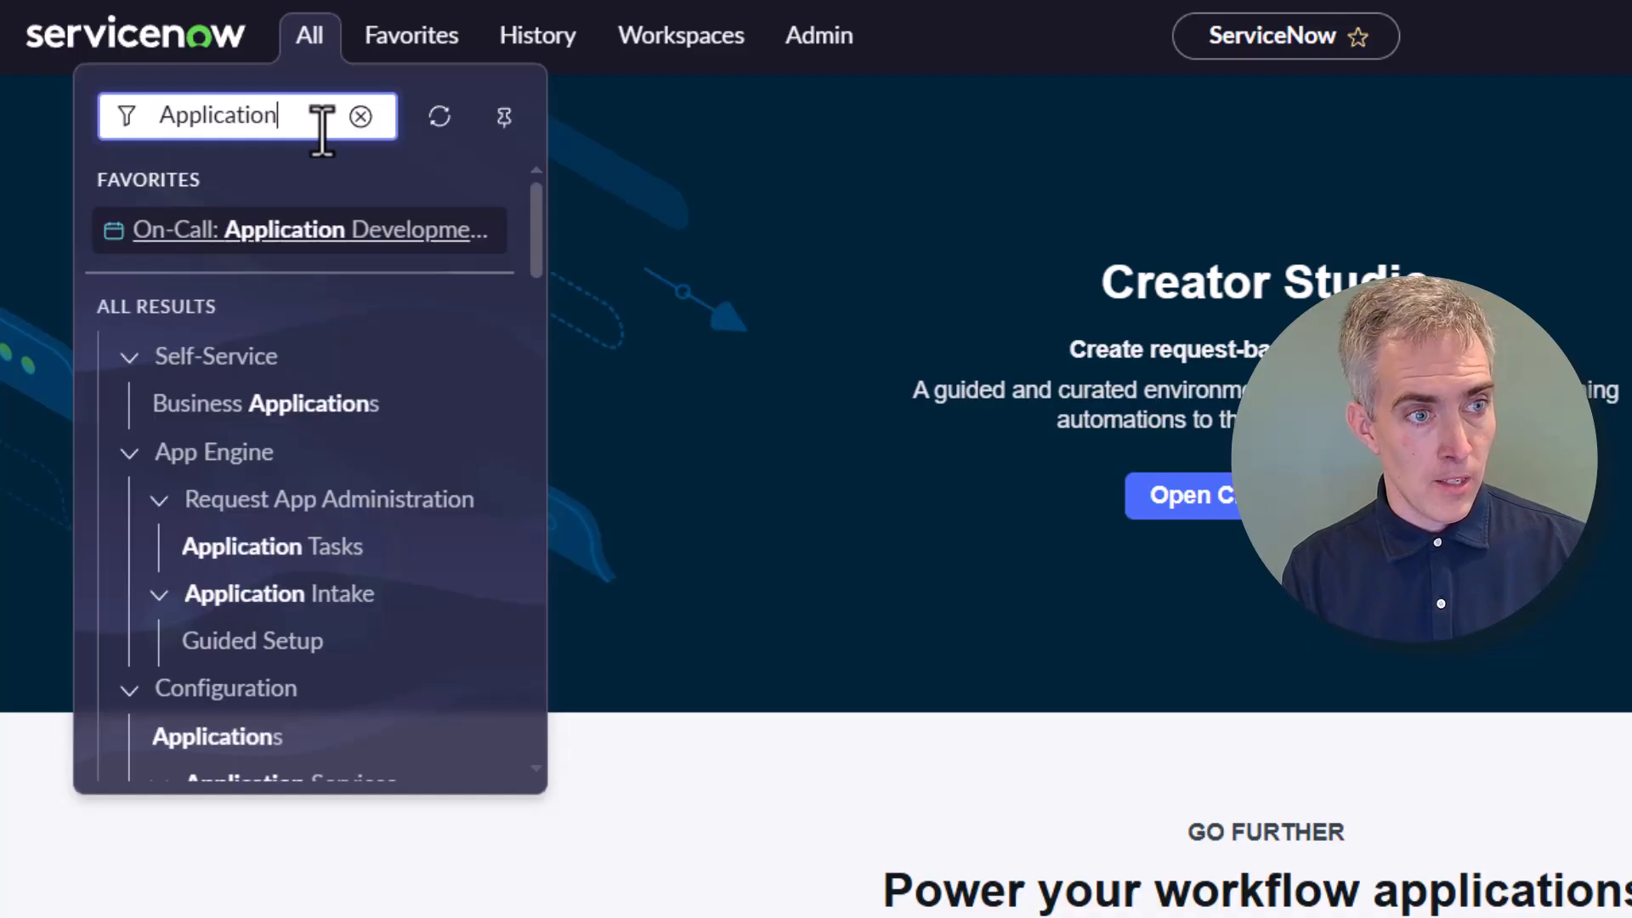
text( re)
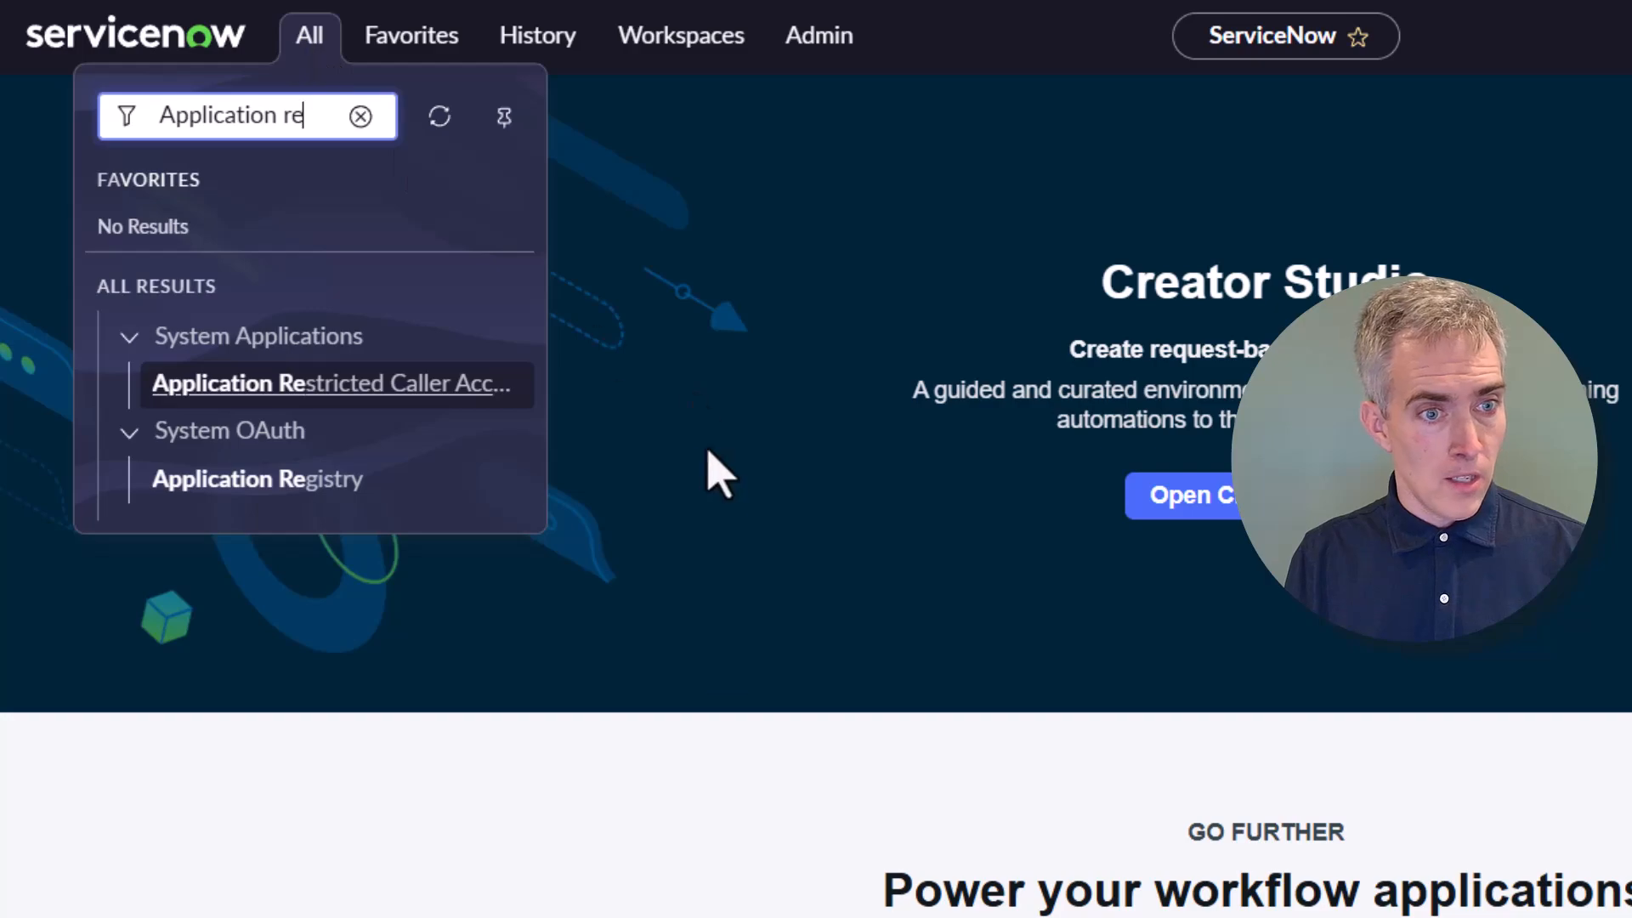
key(ctrl+plus)
click(722, 578)
key(ctrl+plus)
key(ctrl+minus)
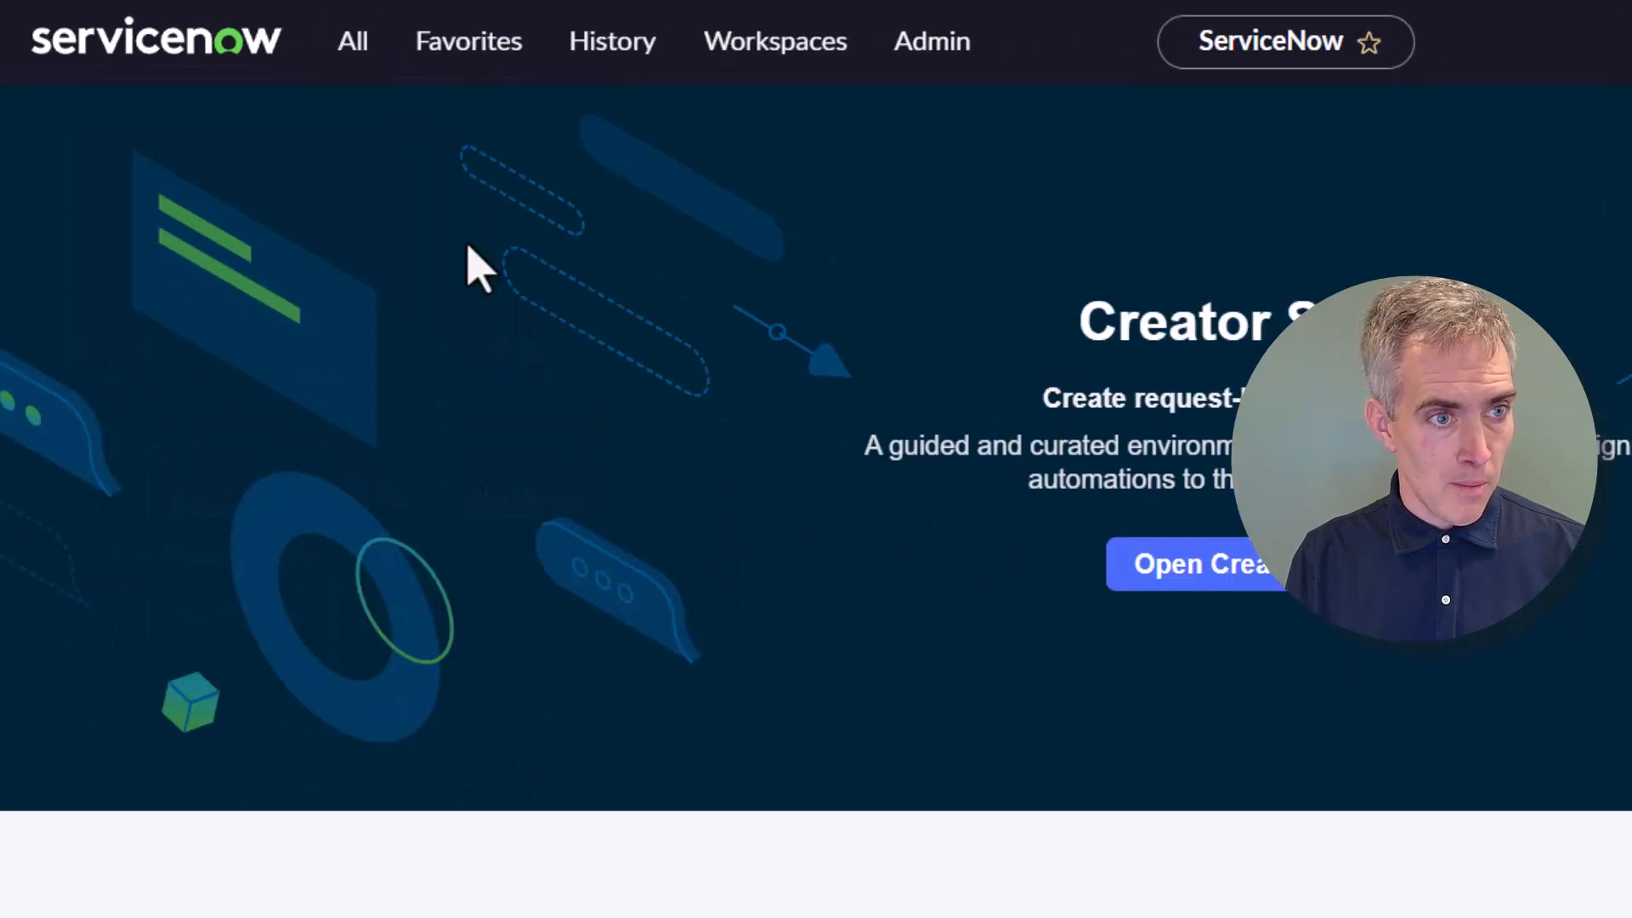
click(373, 49)
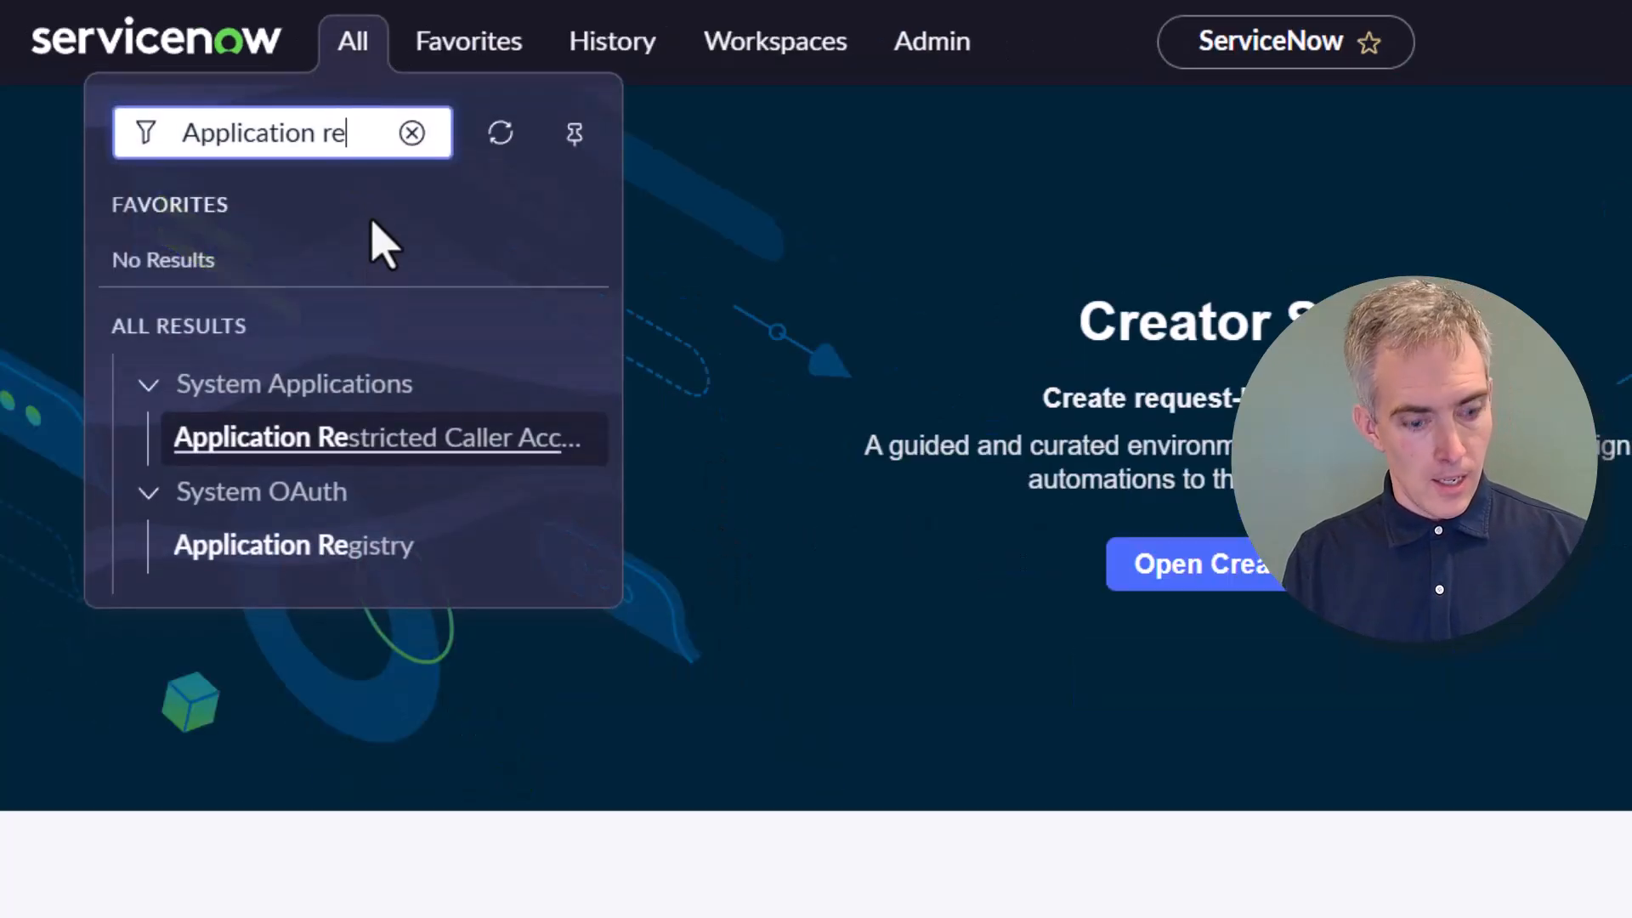
click(365, 558)
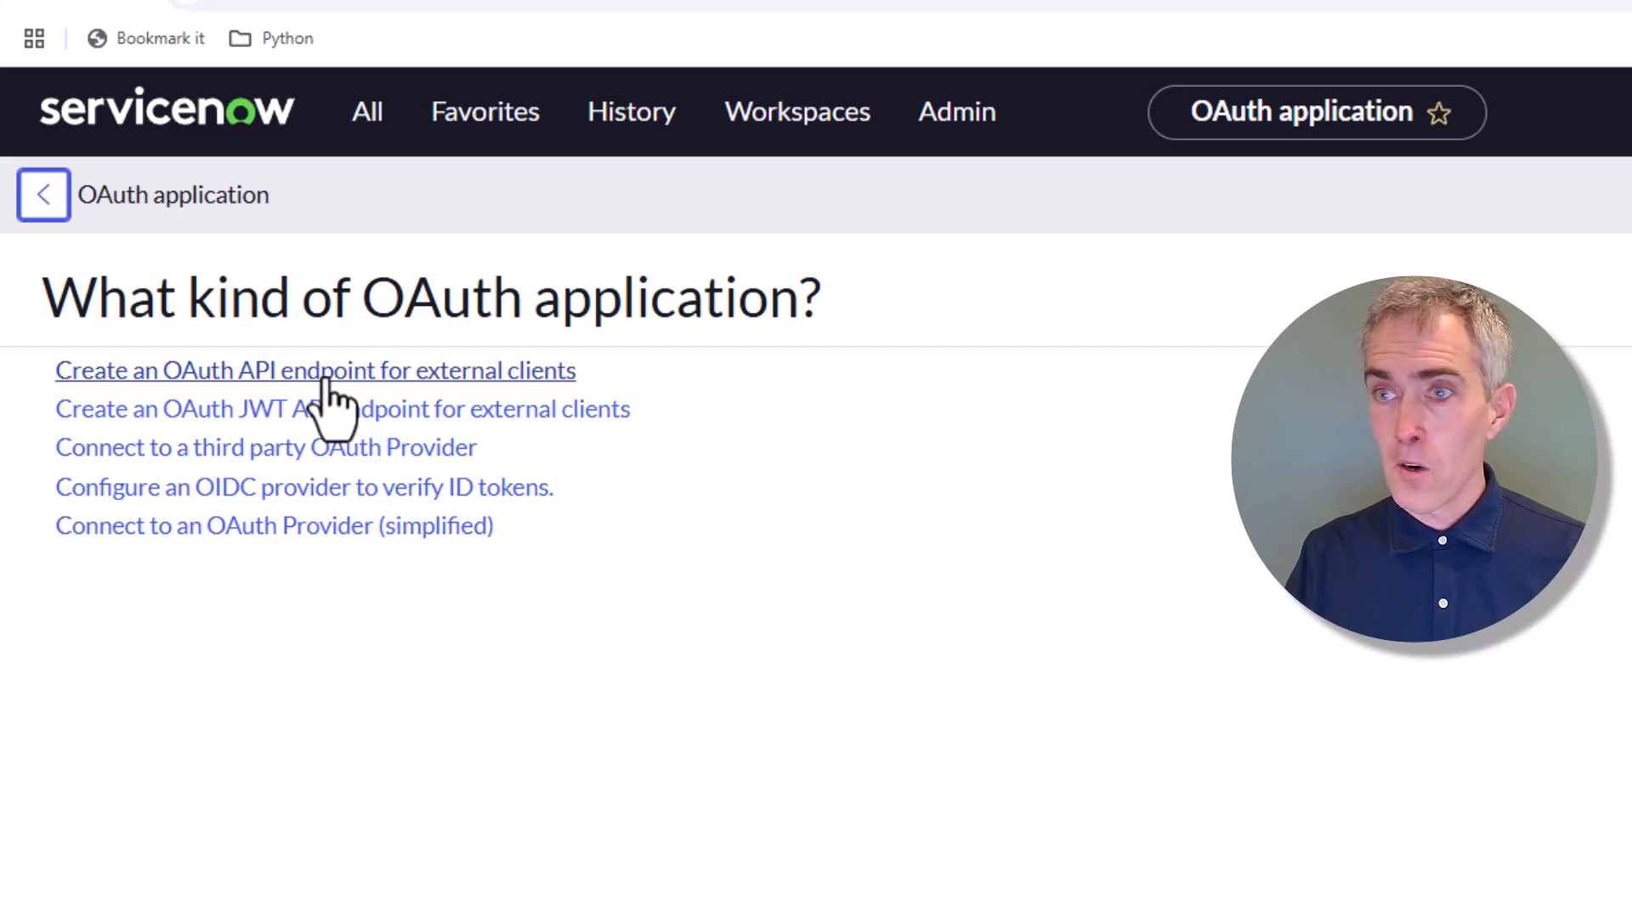
click(327, 378)
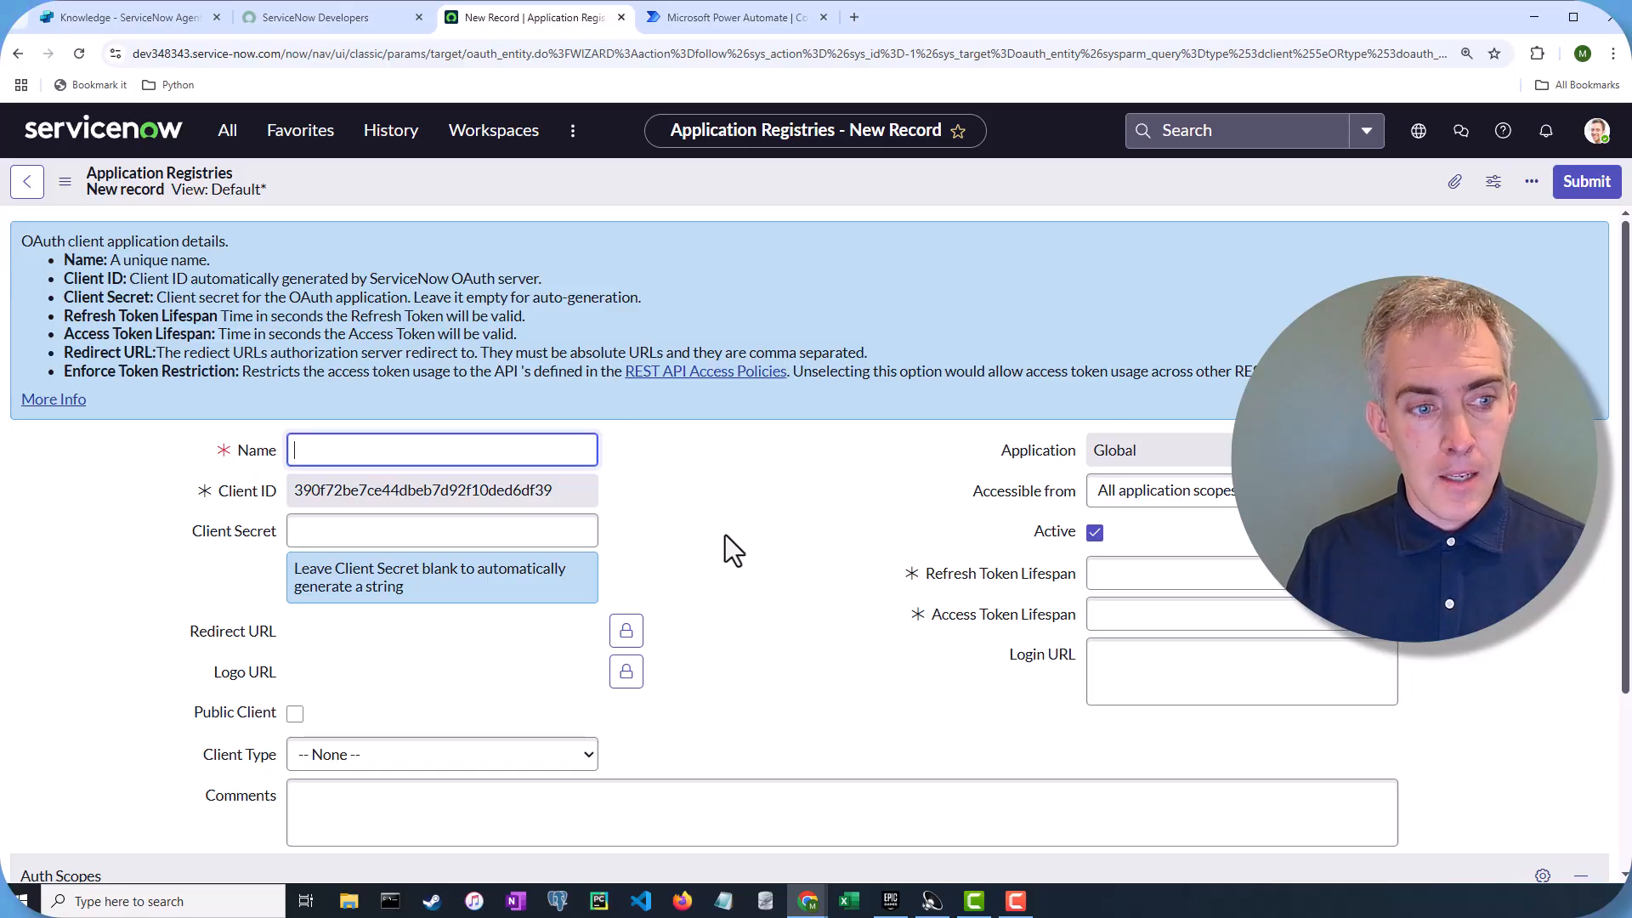
scroll(726, 534, down, 1)
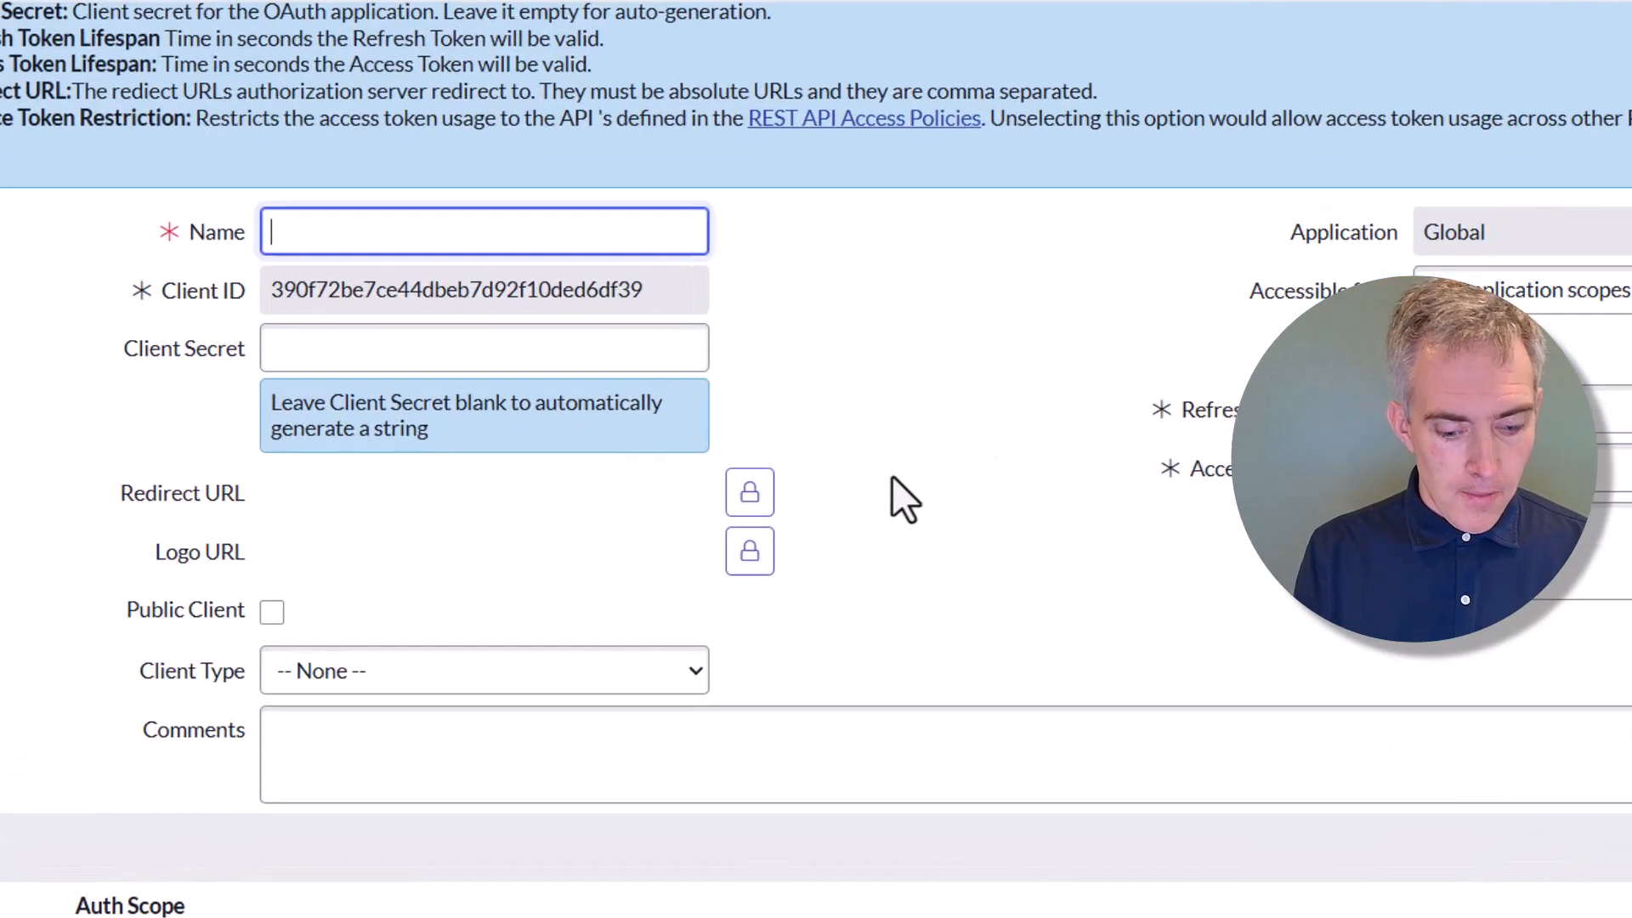
text(Copil)
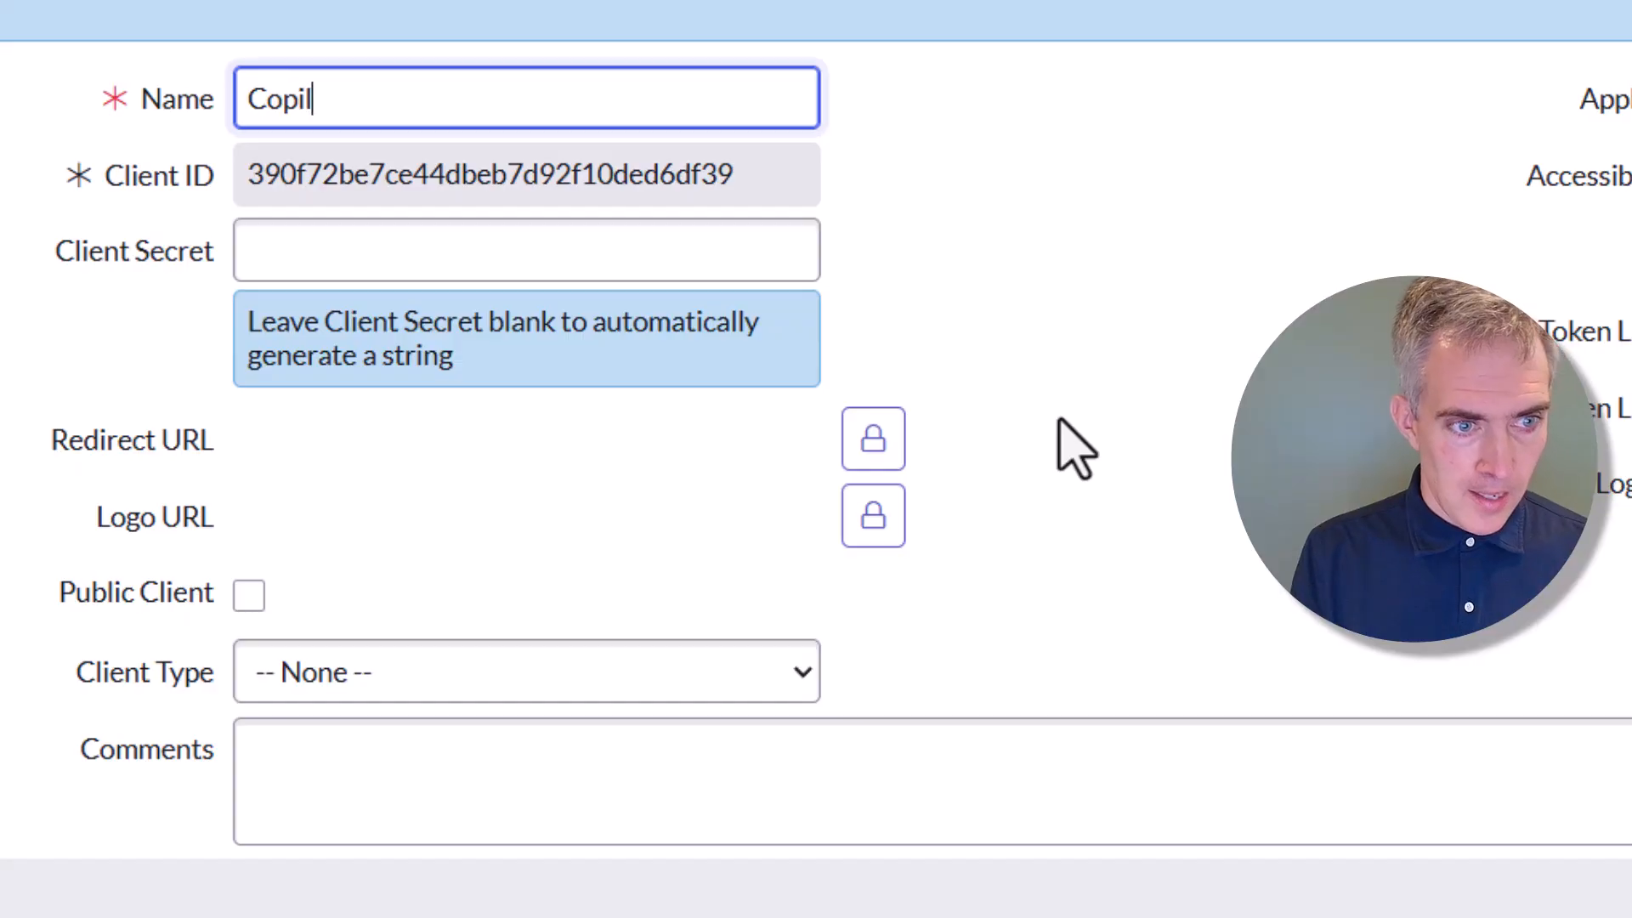
text(otStudio)
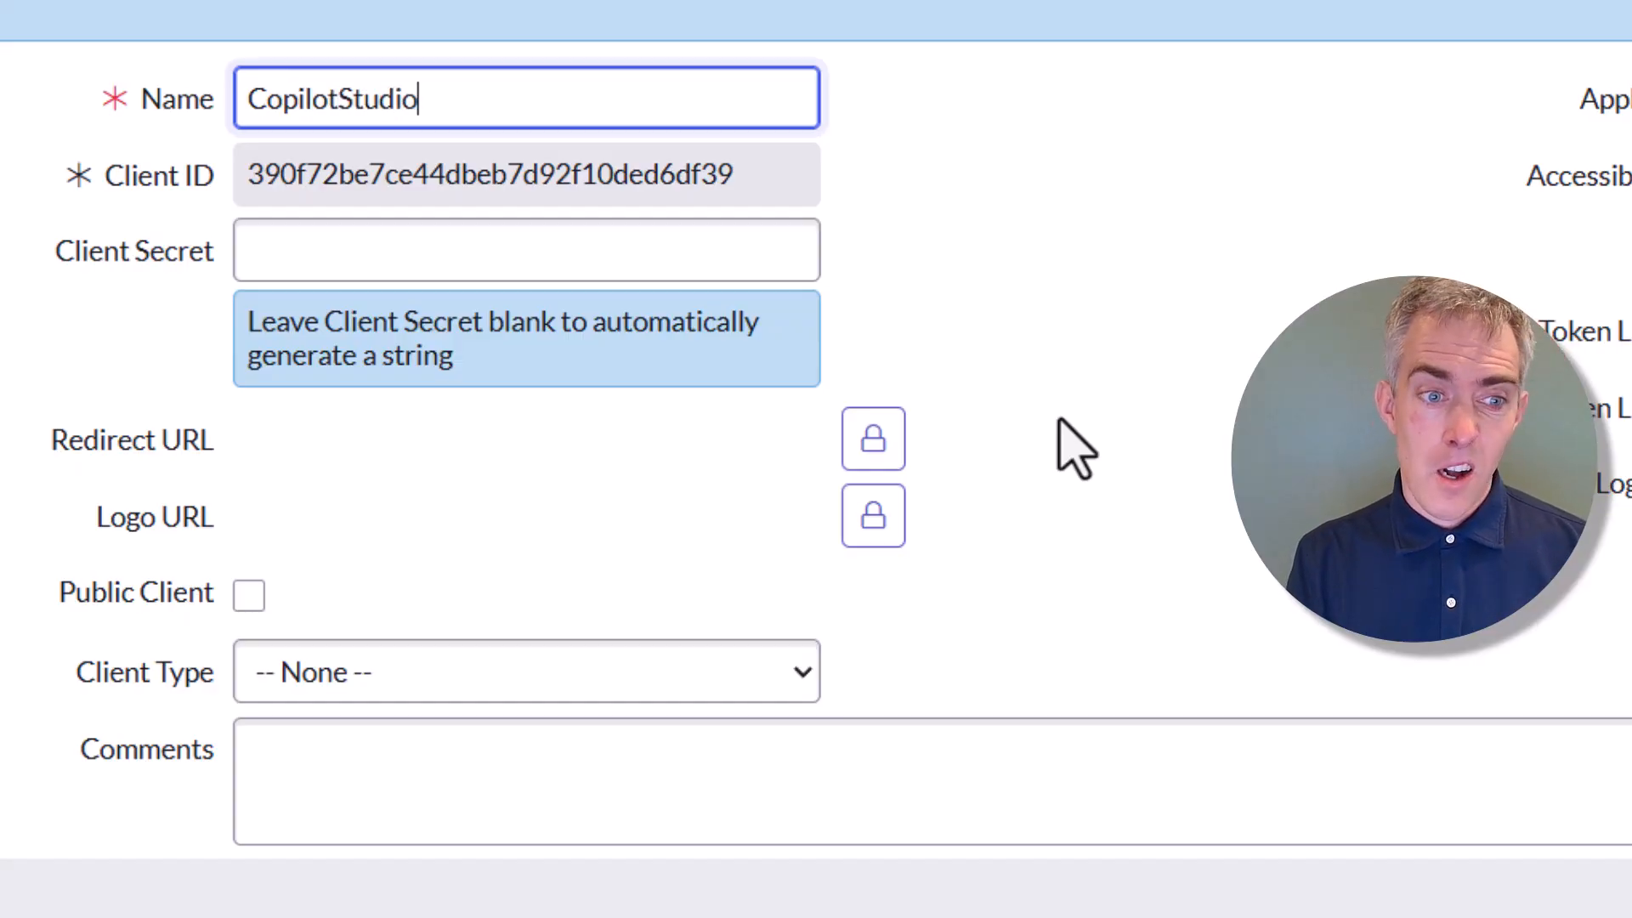
text(SPN)
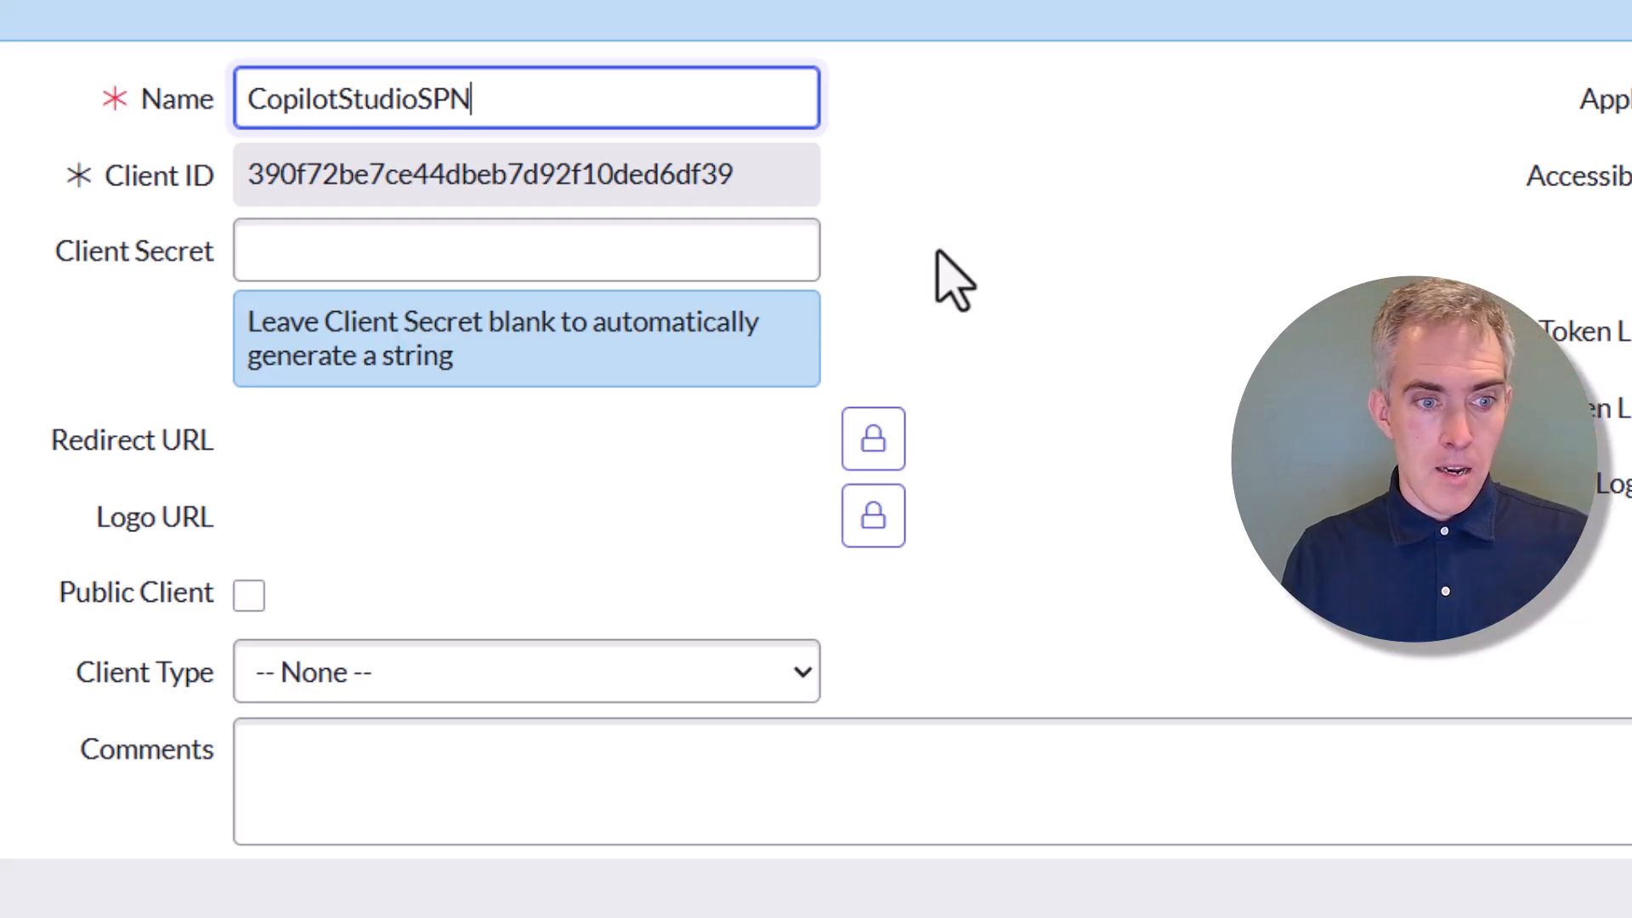
drag(763, 180, 242, 174)
key(ctrl+c)
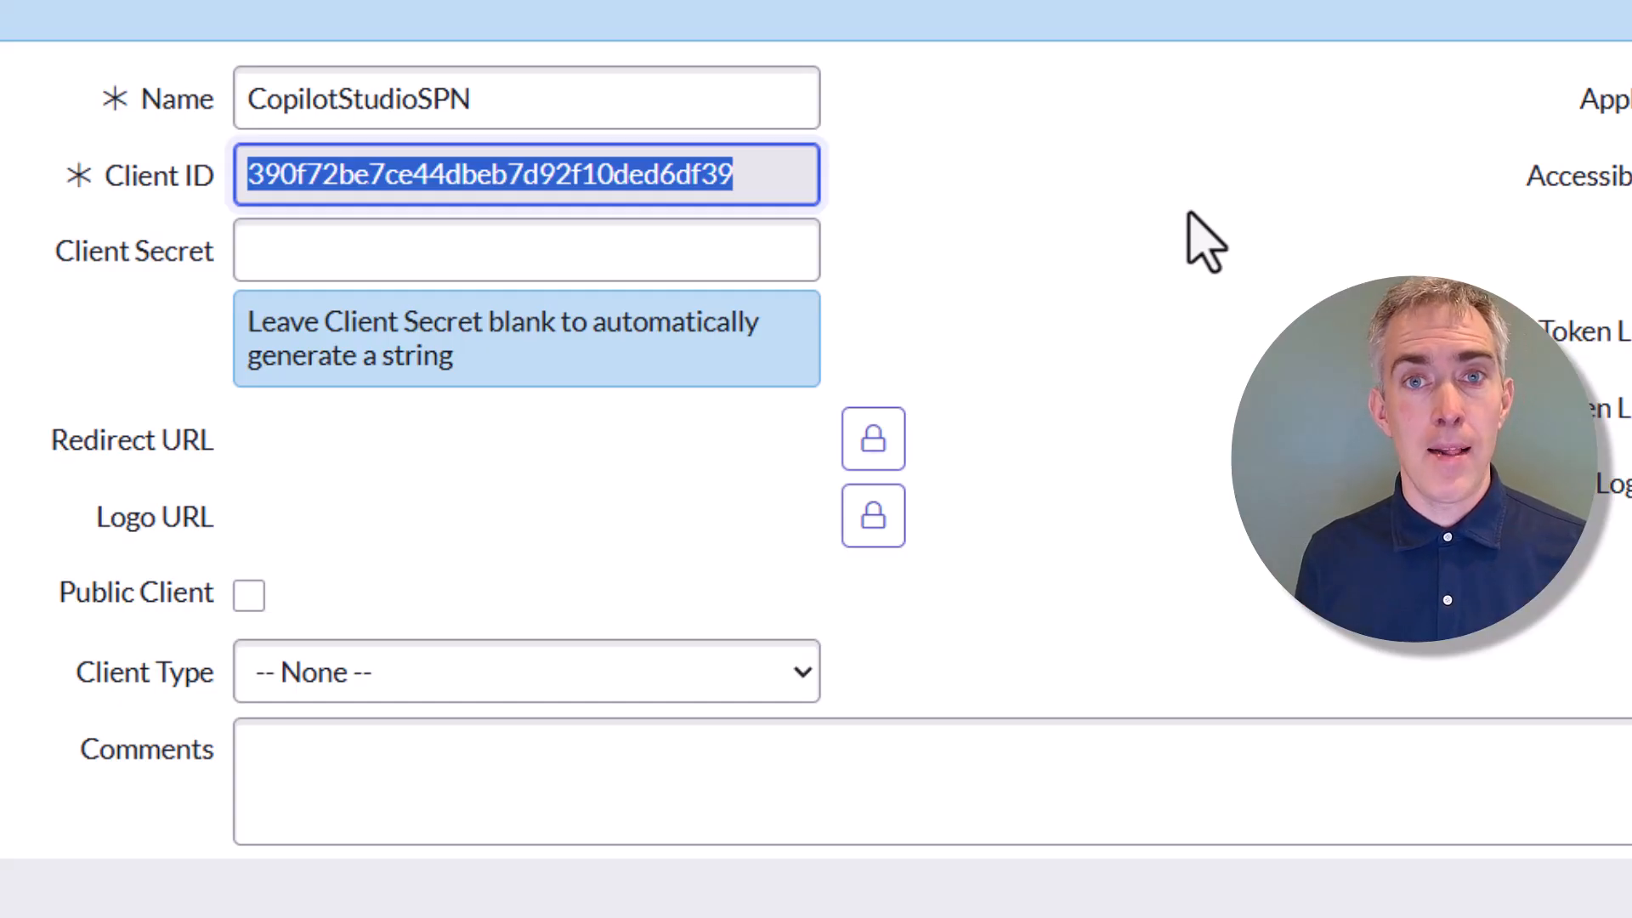
click(679, 253)
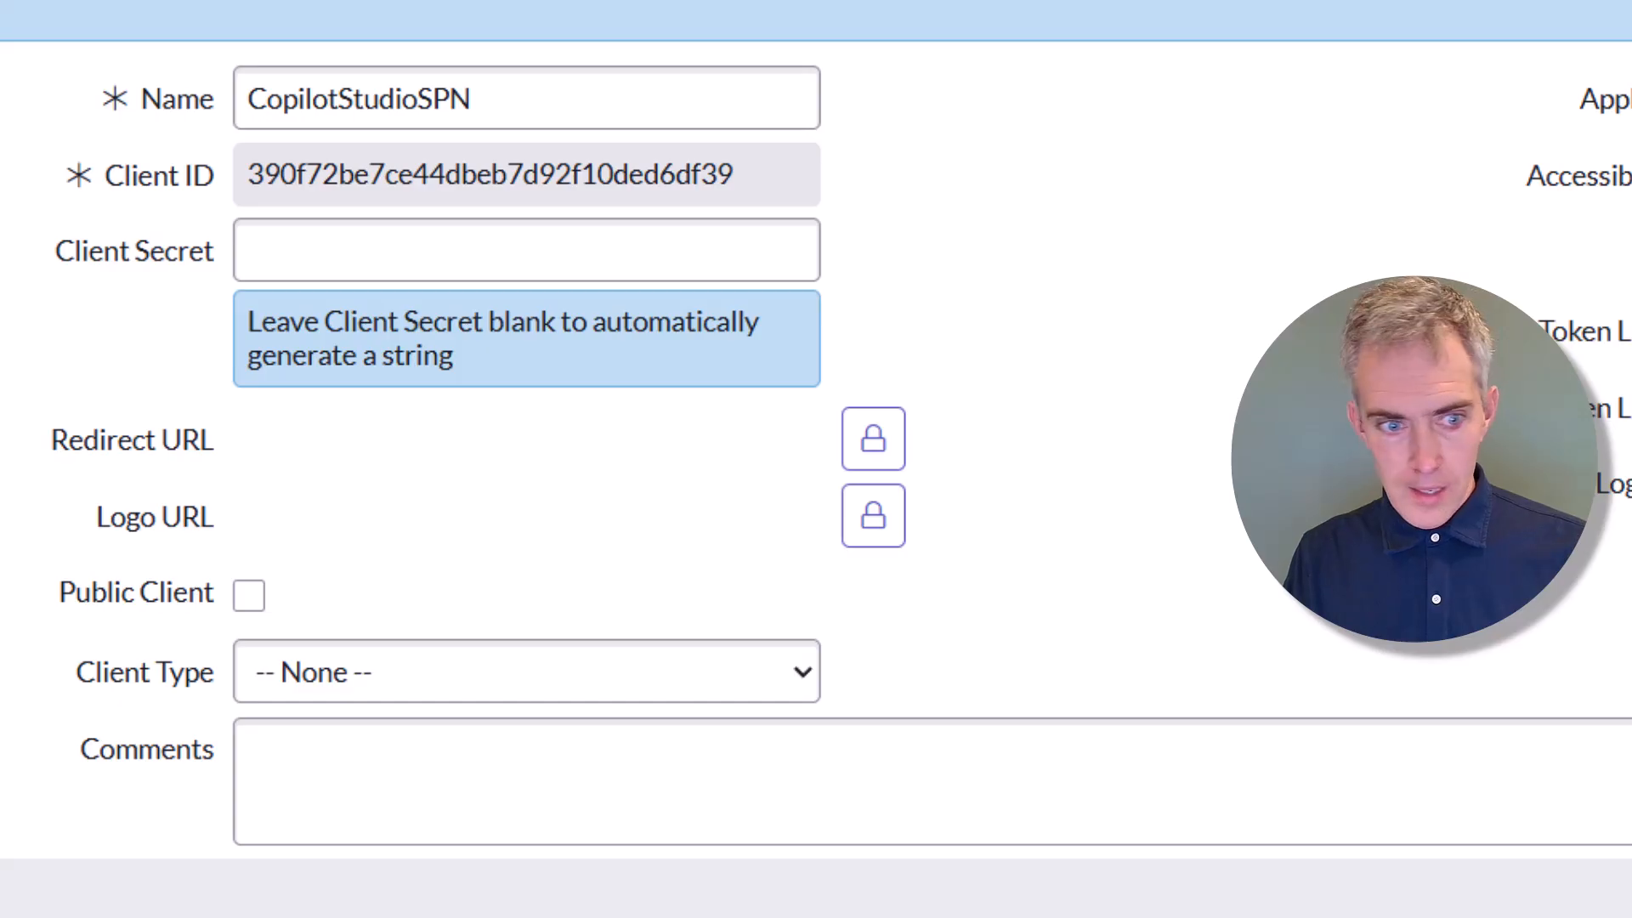
click(875, 438)
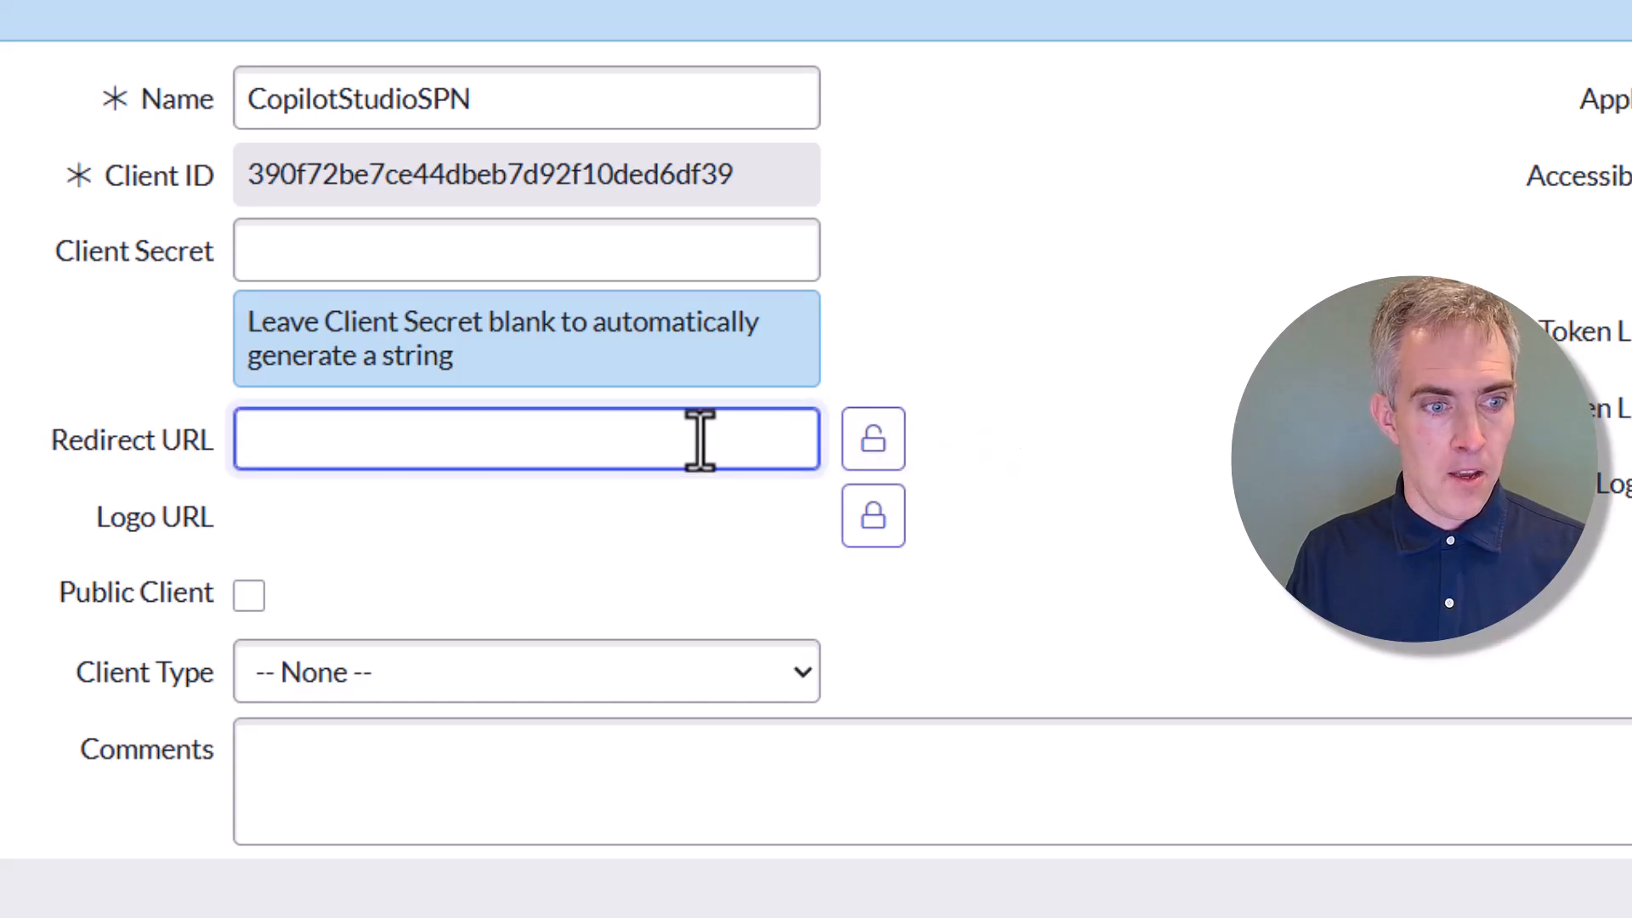
text(https://global.consent.azure-apim.net/redirect)
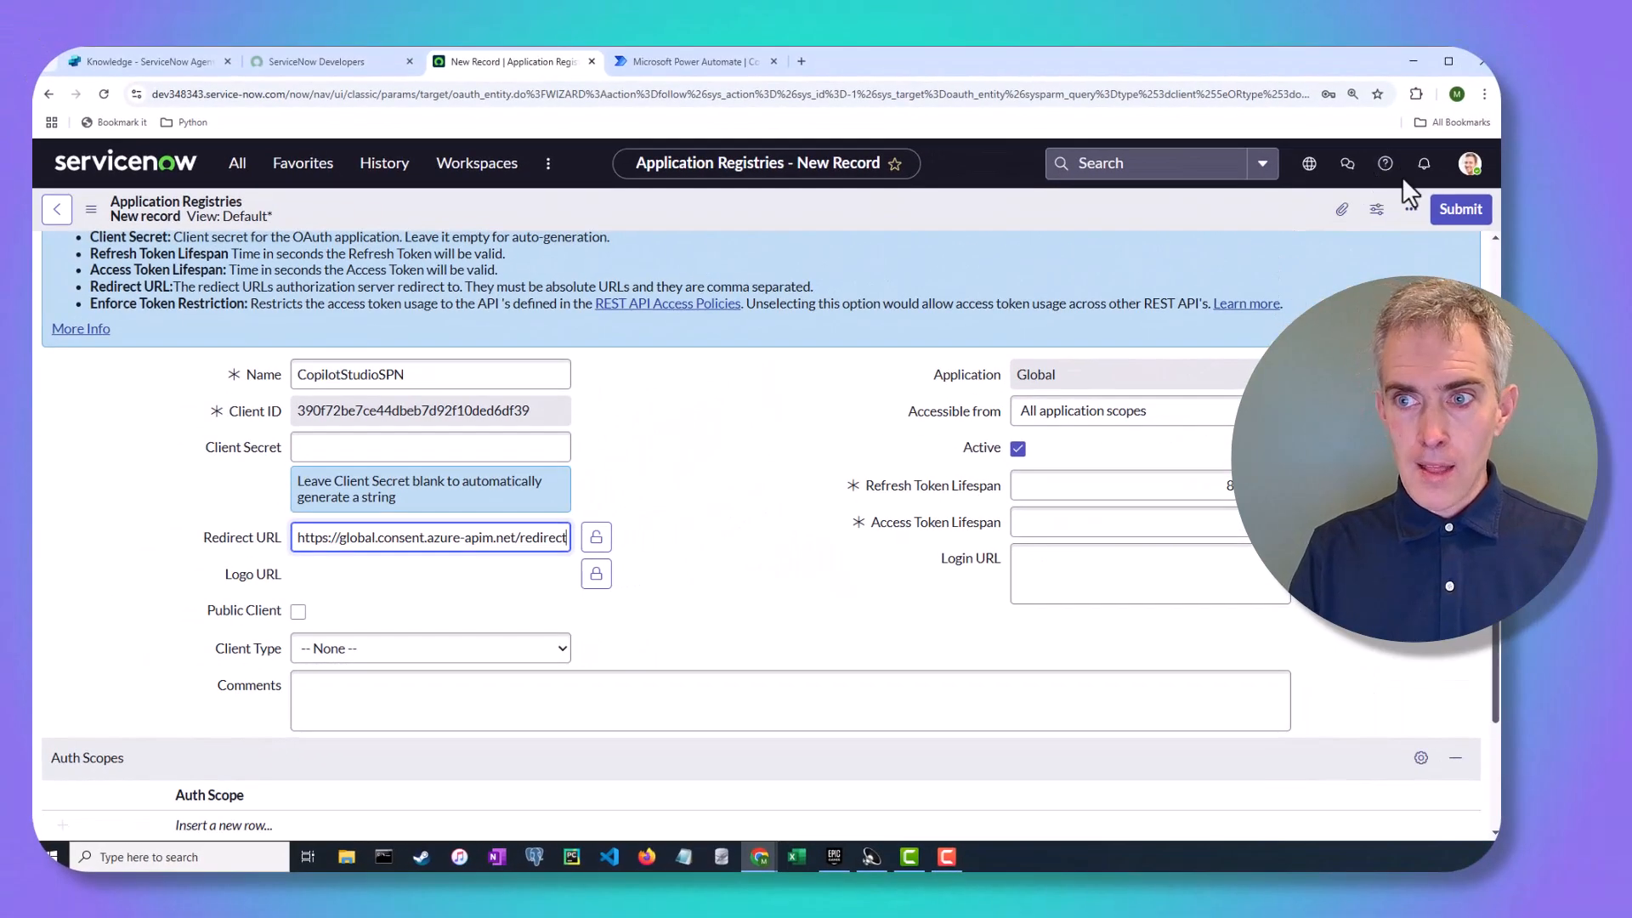
Submit the CopilotStudioSPN registration, reopen it and reveal its generated client secret
click(1594, 159)
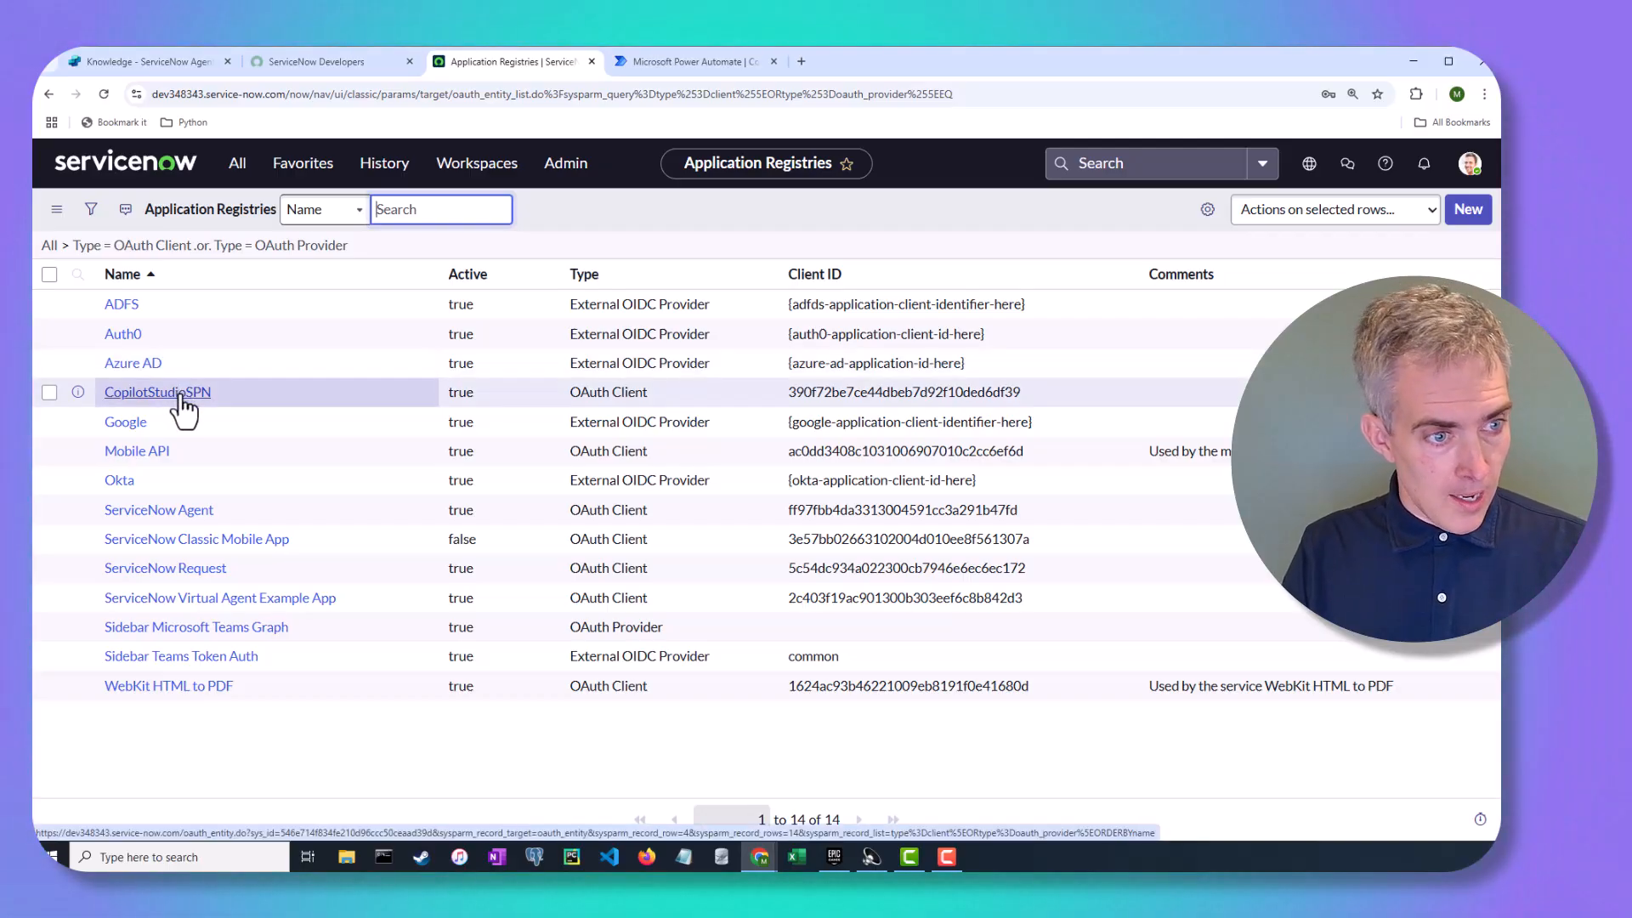
click(180, 396)
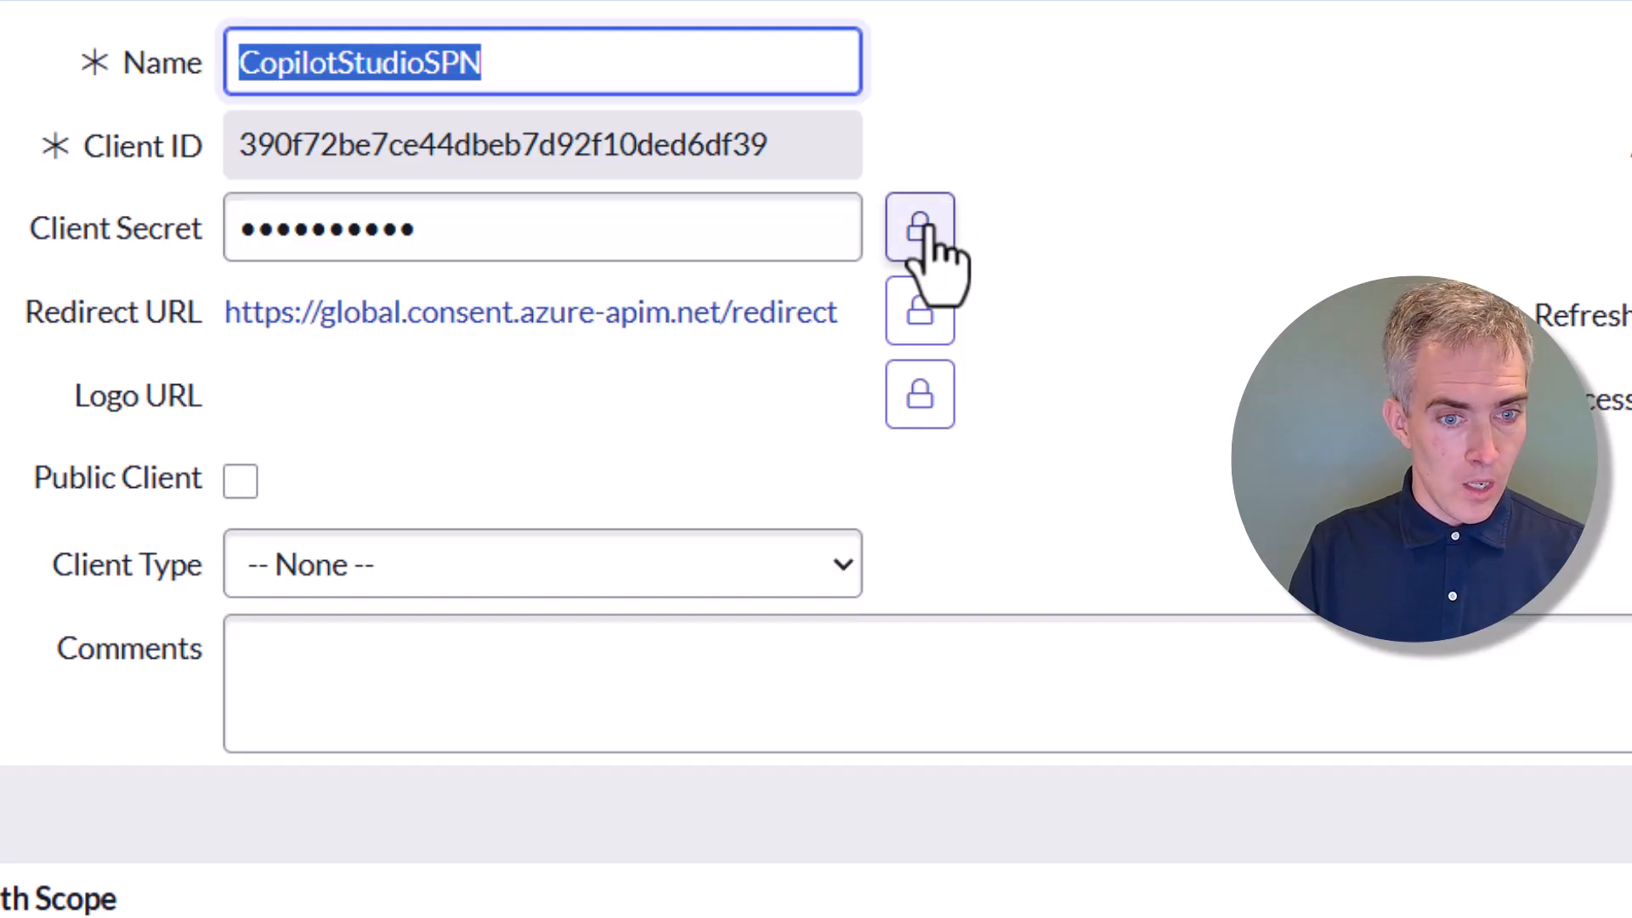
click(924, 229)
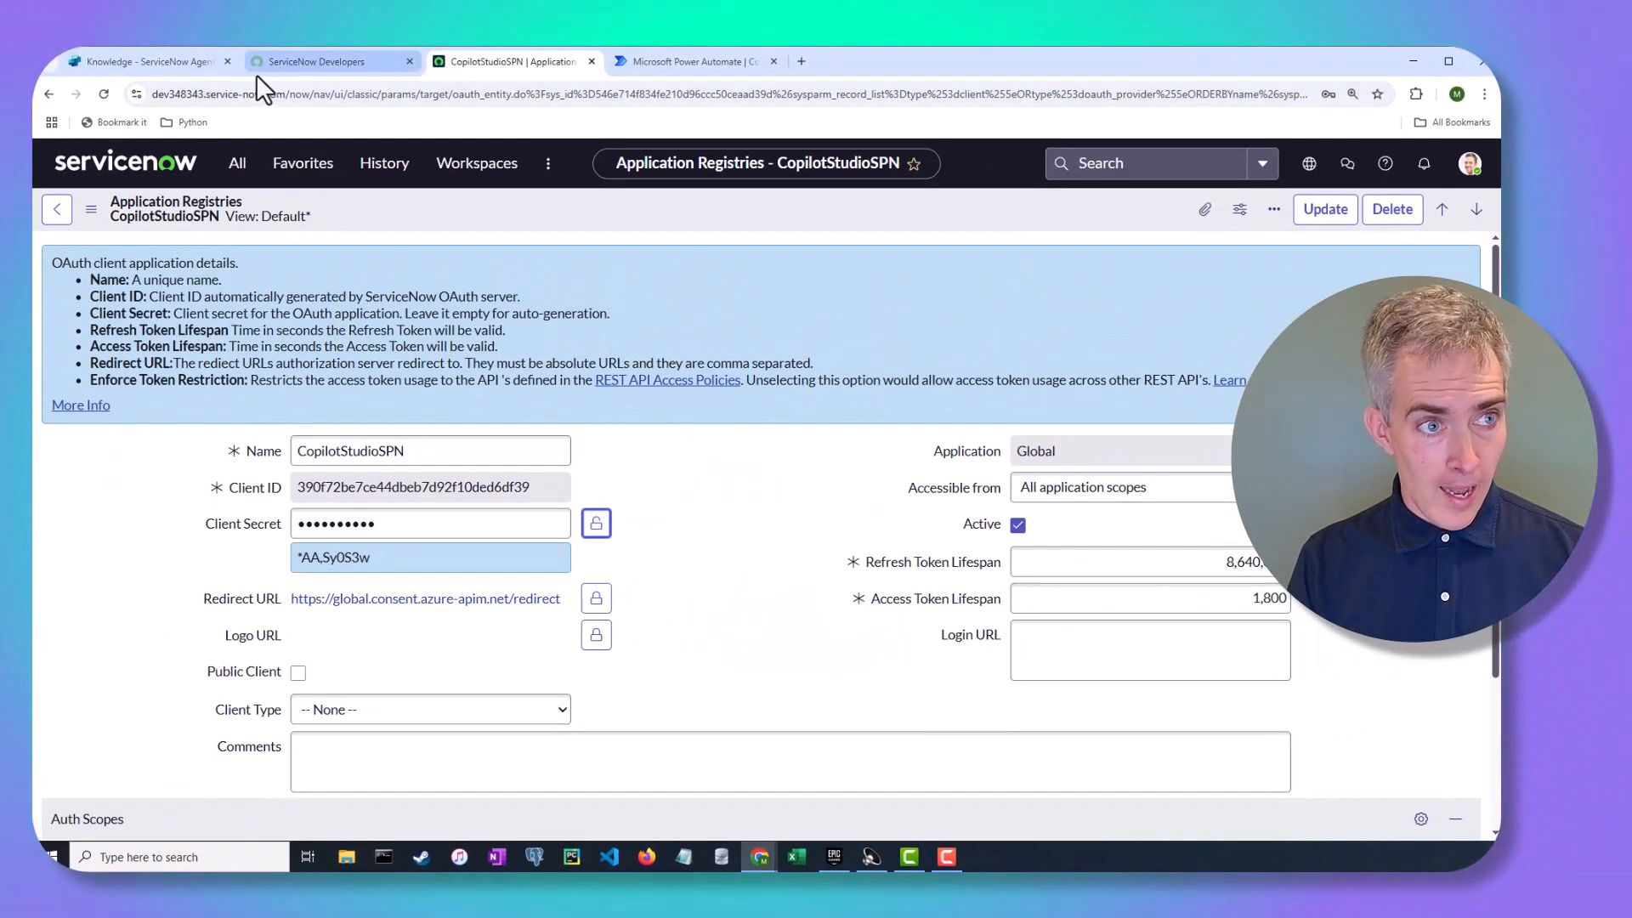
Copy the CopilotStudioSPN client ID and client secret into the Copilot Studio connection form
click(195, 69)
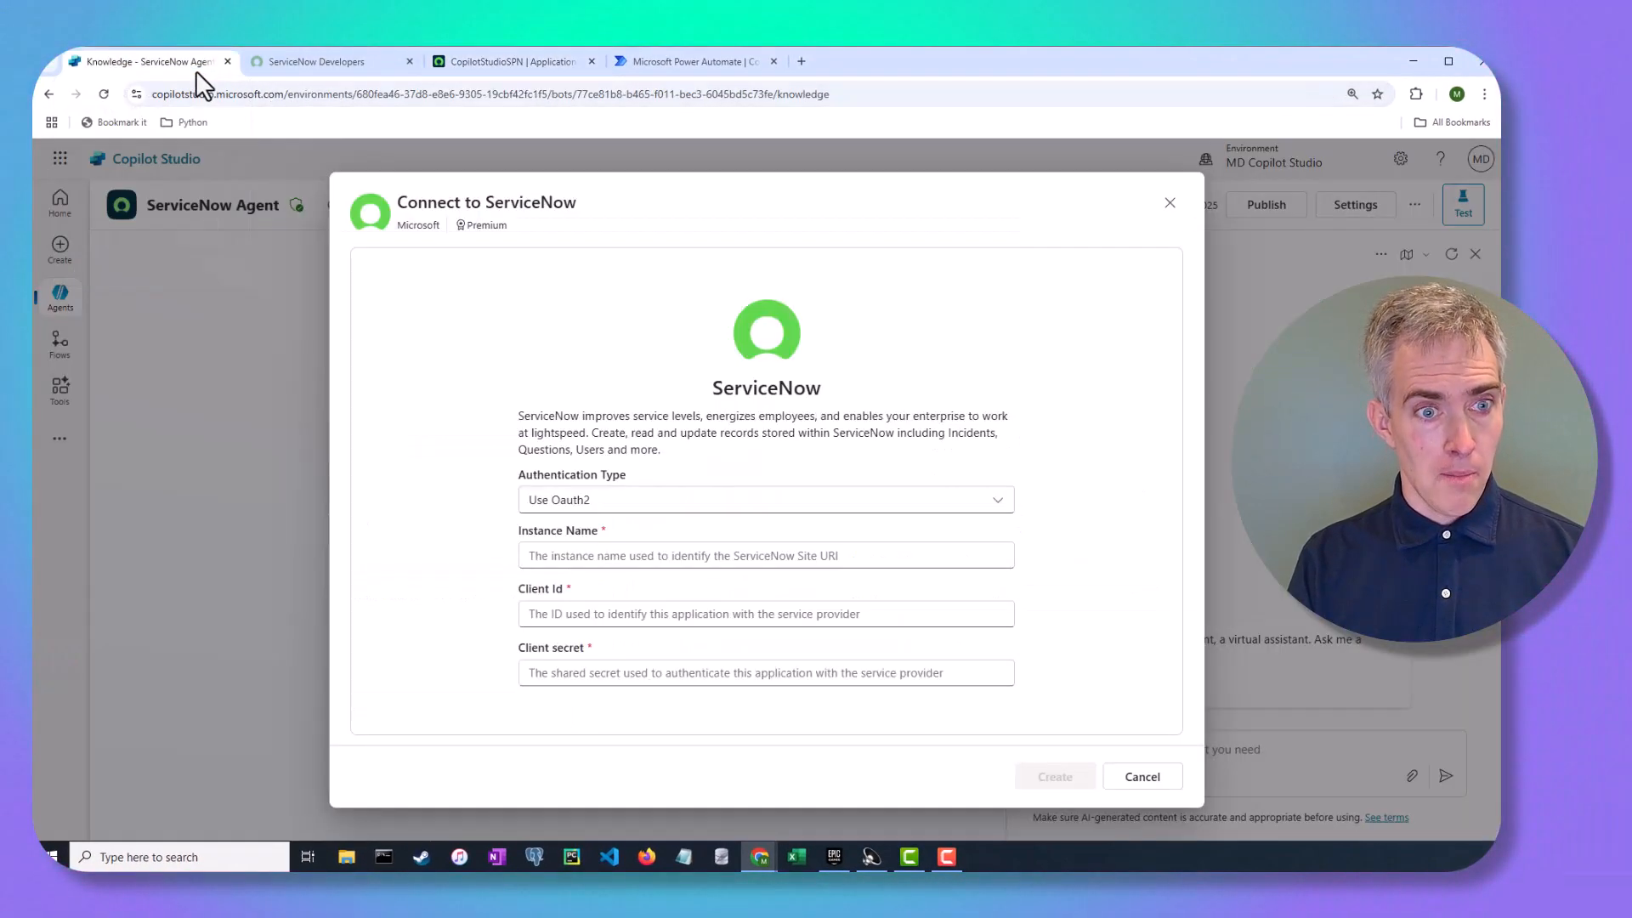
click(476, 59)
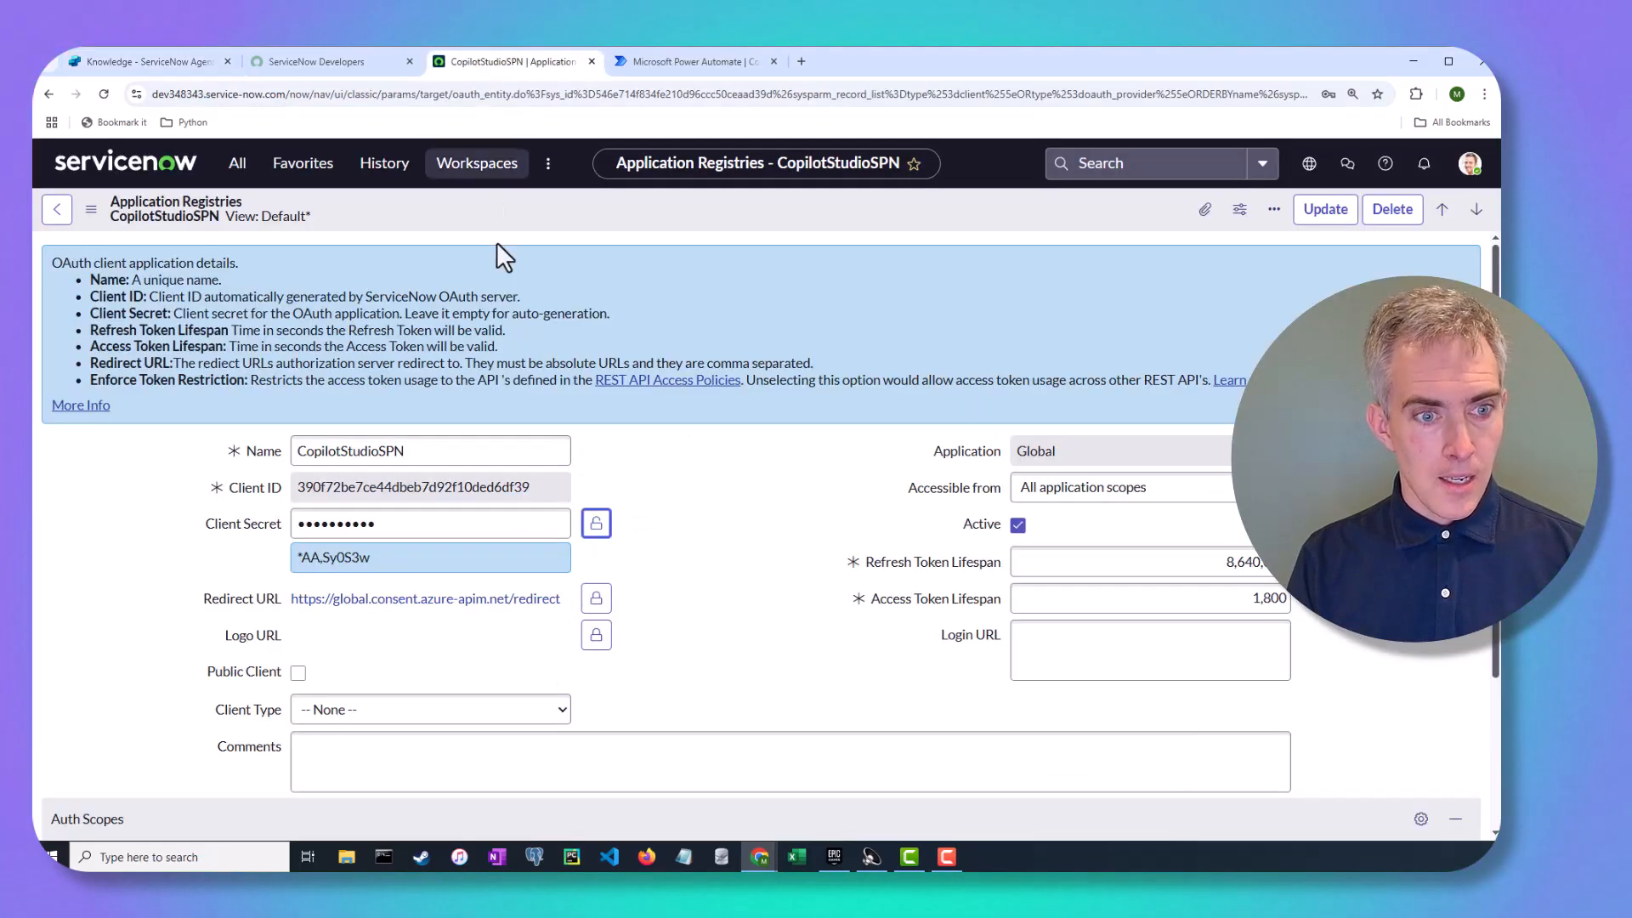
double_click(491, 485)
click(209, 62)
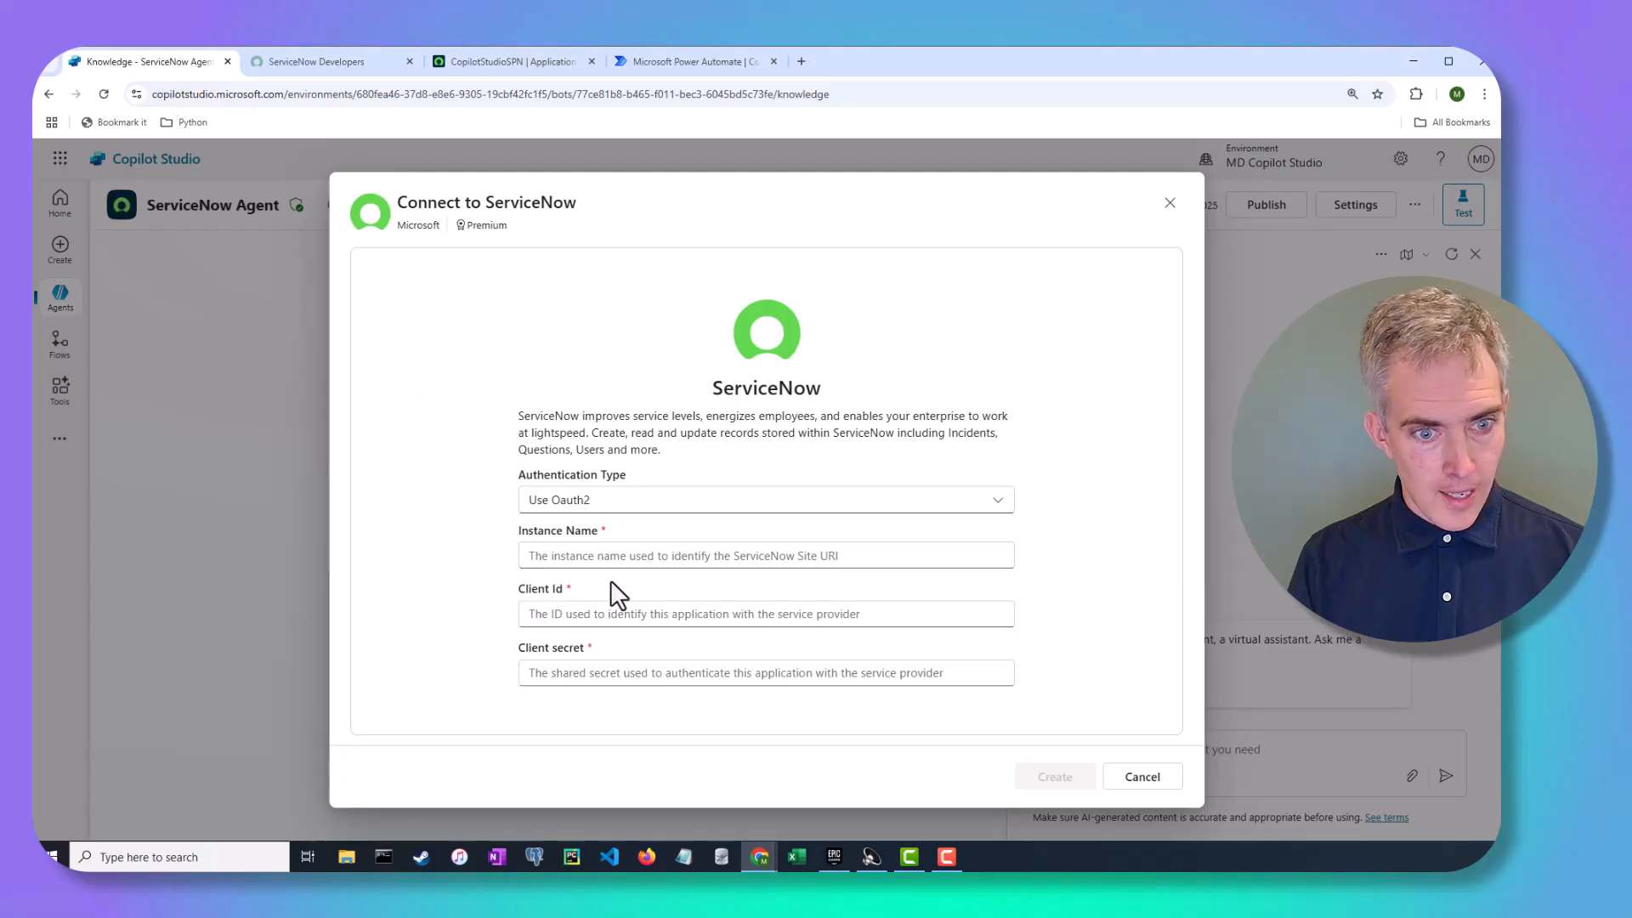
click(594, 612)
key(ctrl+v)
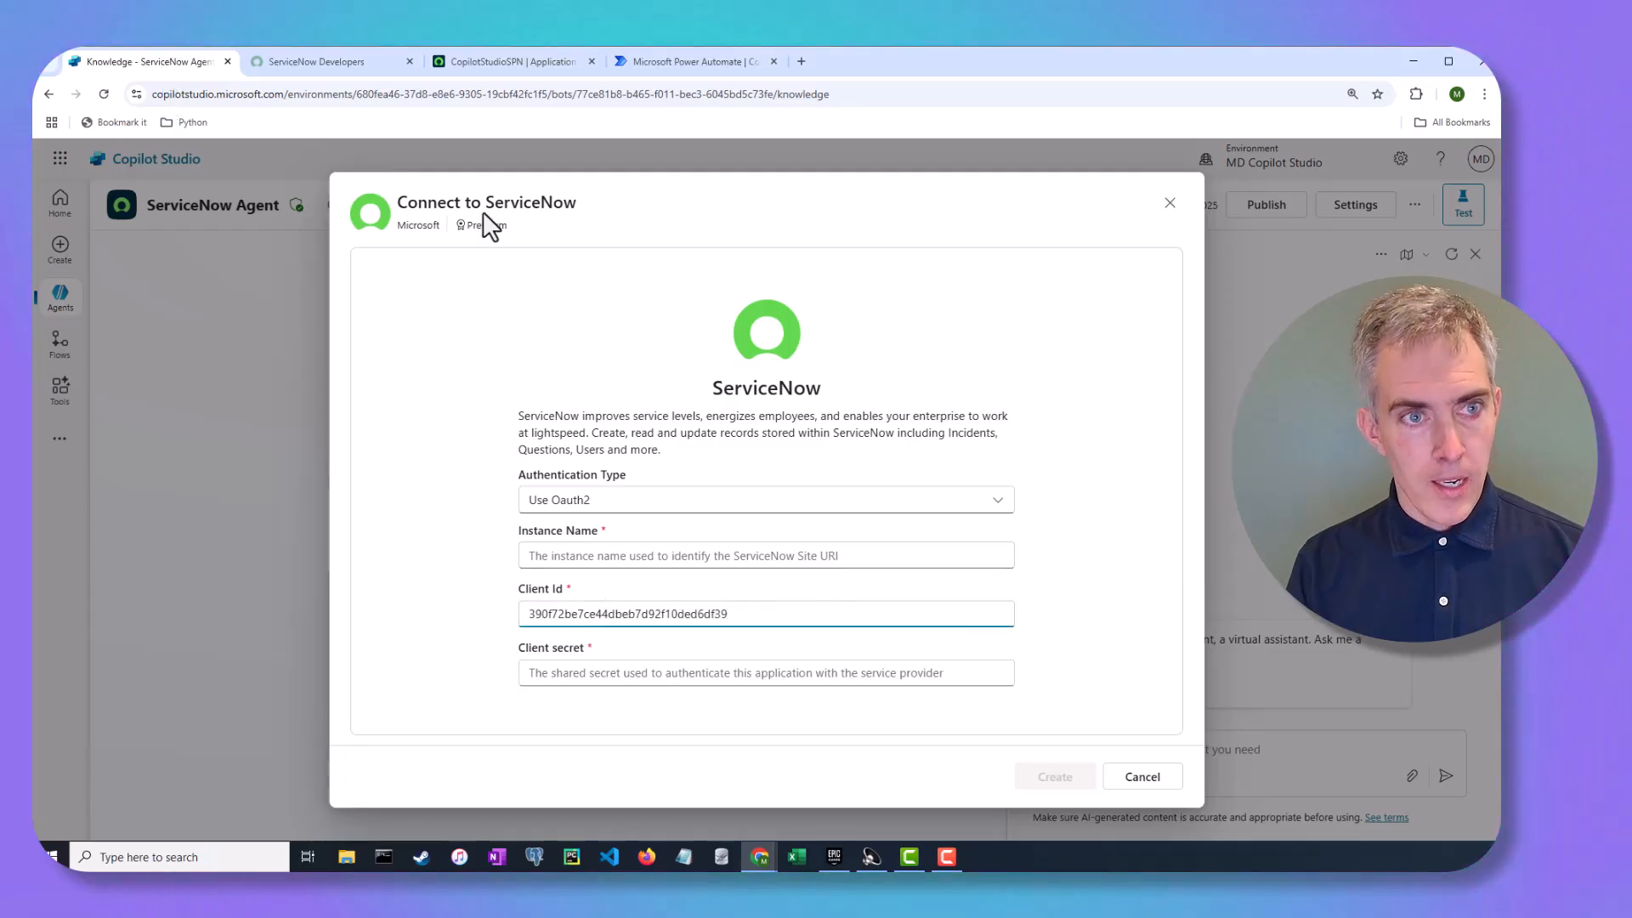
click(466, 63)
drag(415, 565, 293, 553)
click(156, 59)
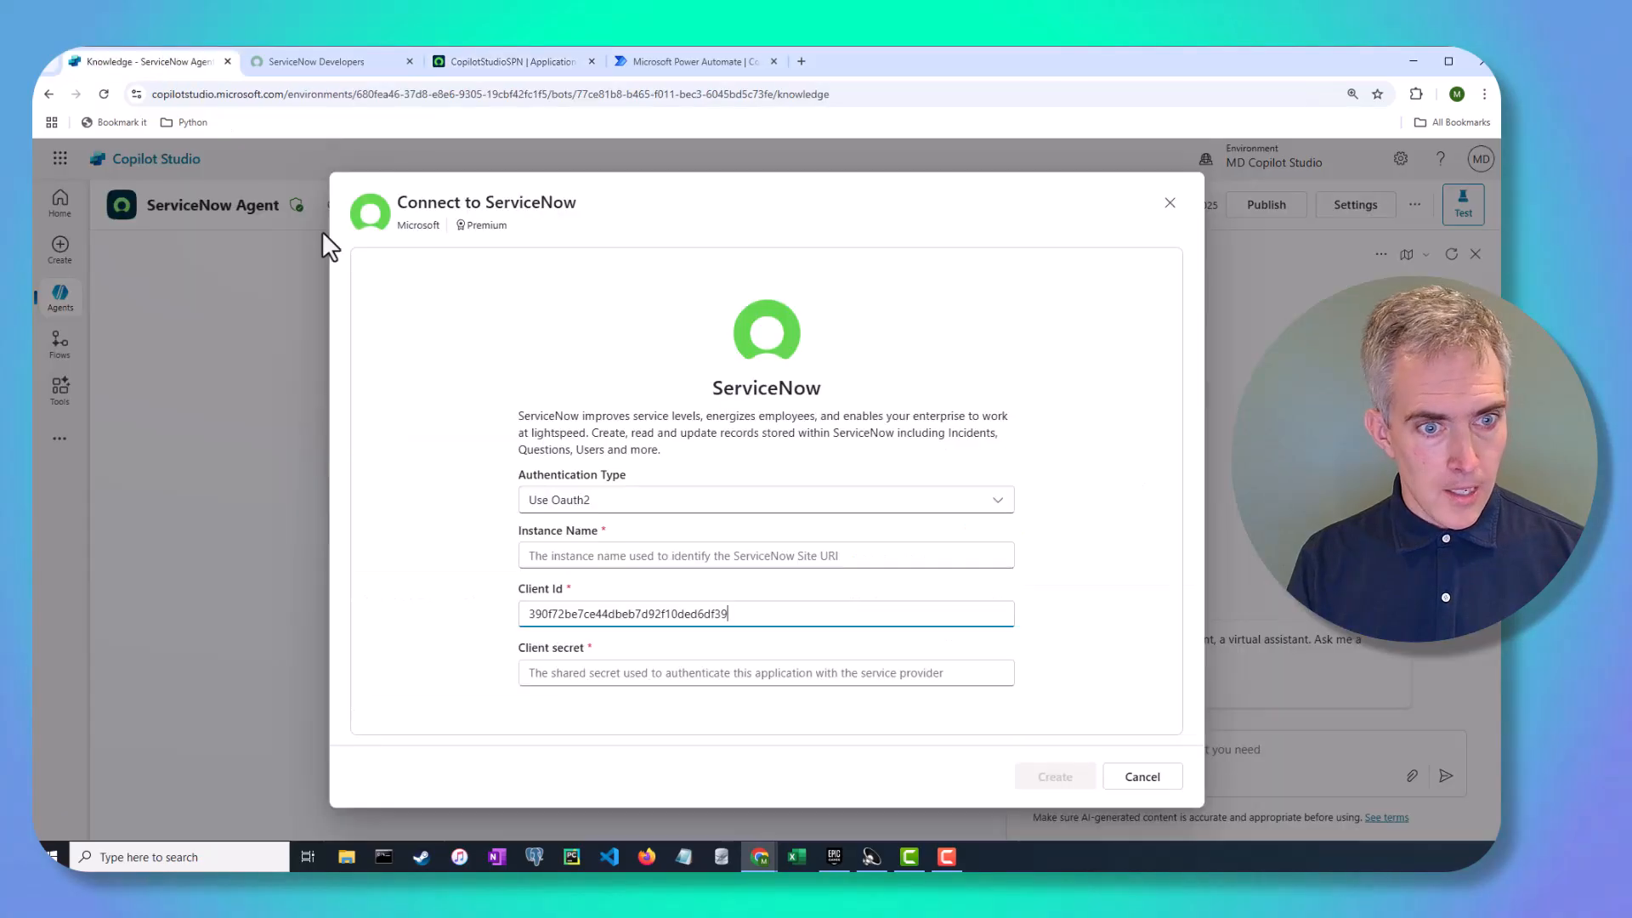
click(552, 673)
key(ctrl+v)
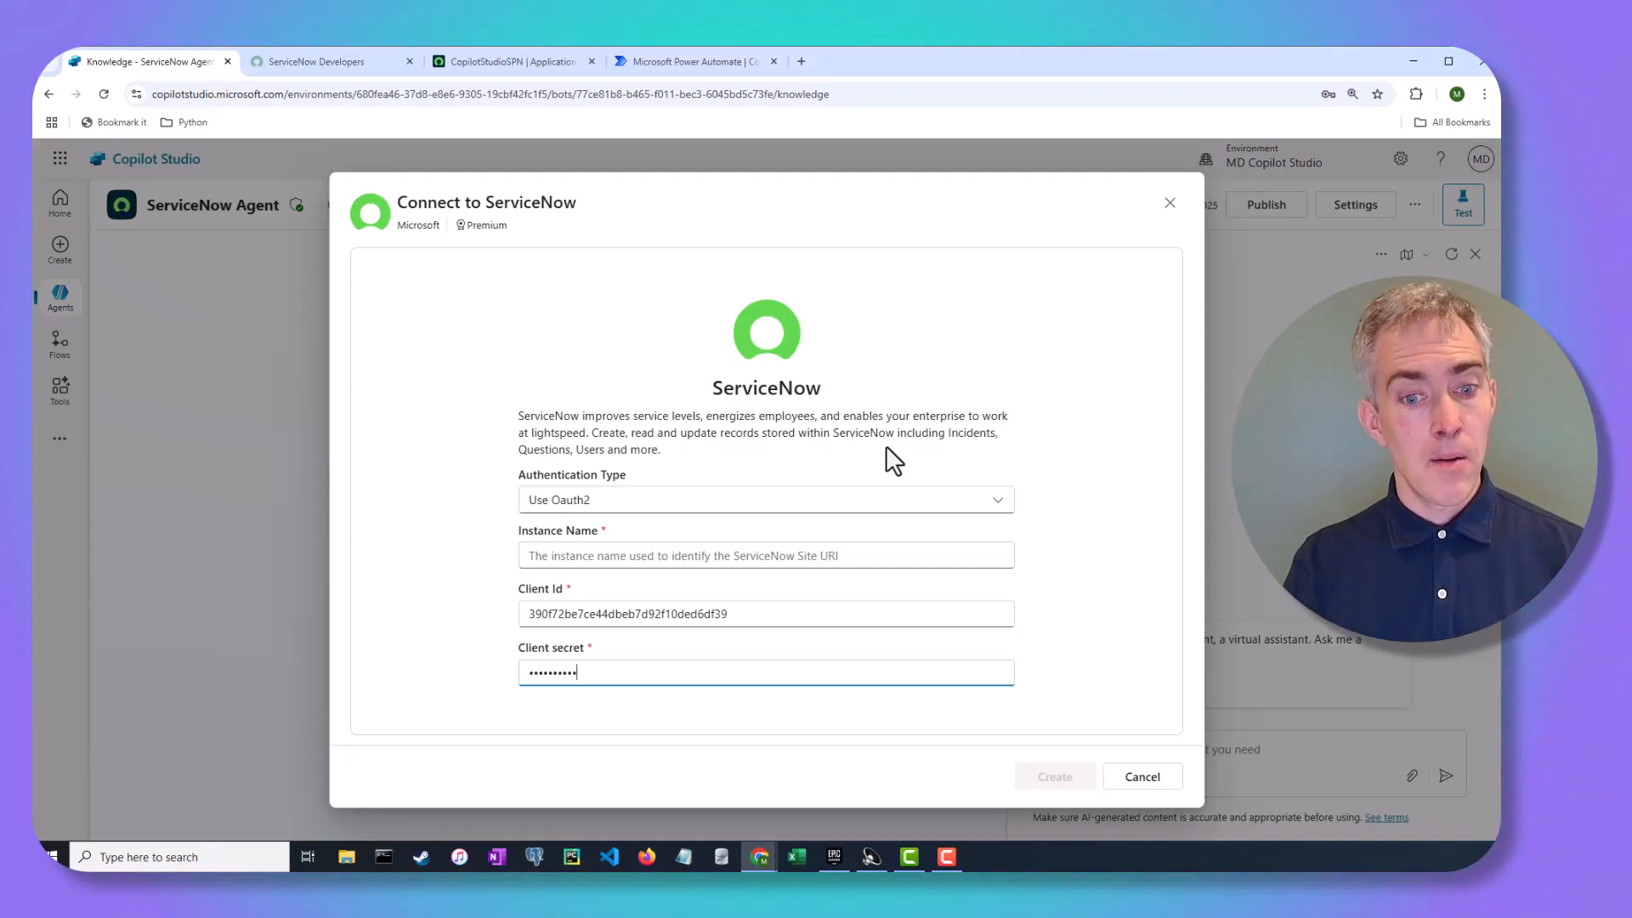
Copy the instance name from the ServiceNow web address into the Instance Name field
click(300, 64)
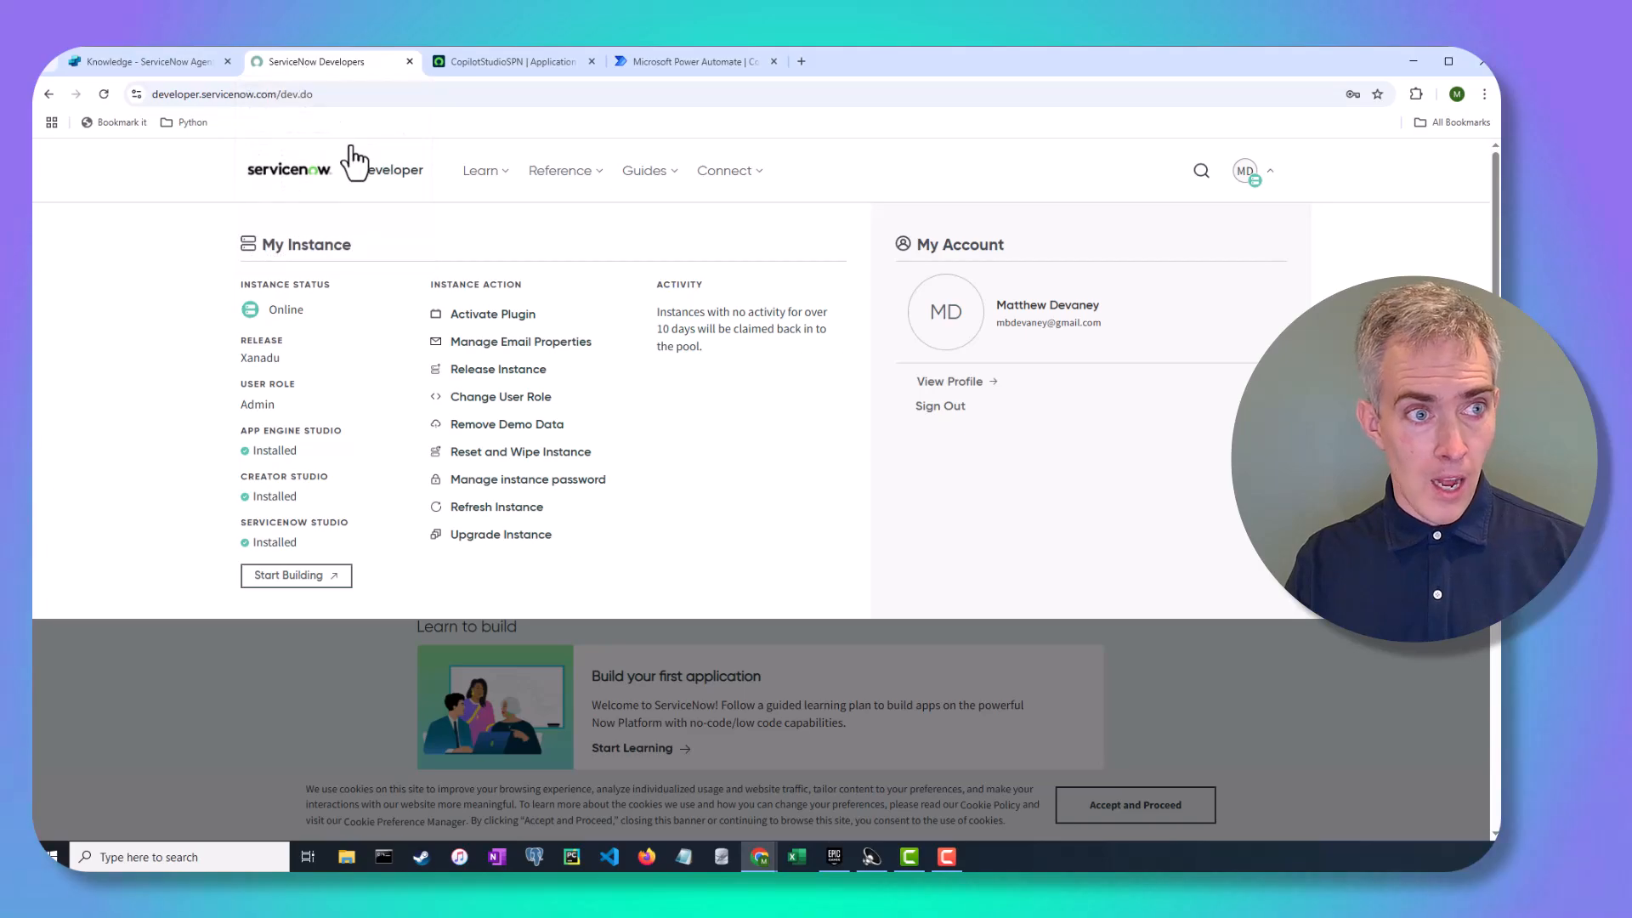
click(466, 69)
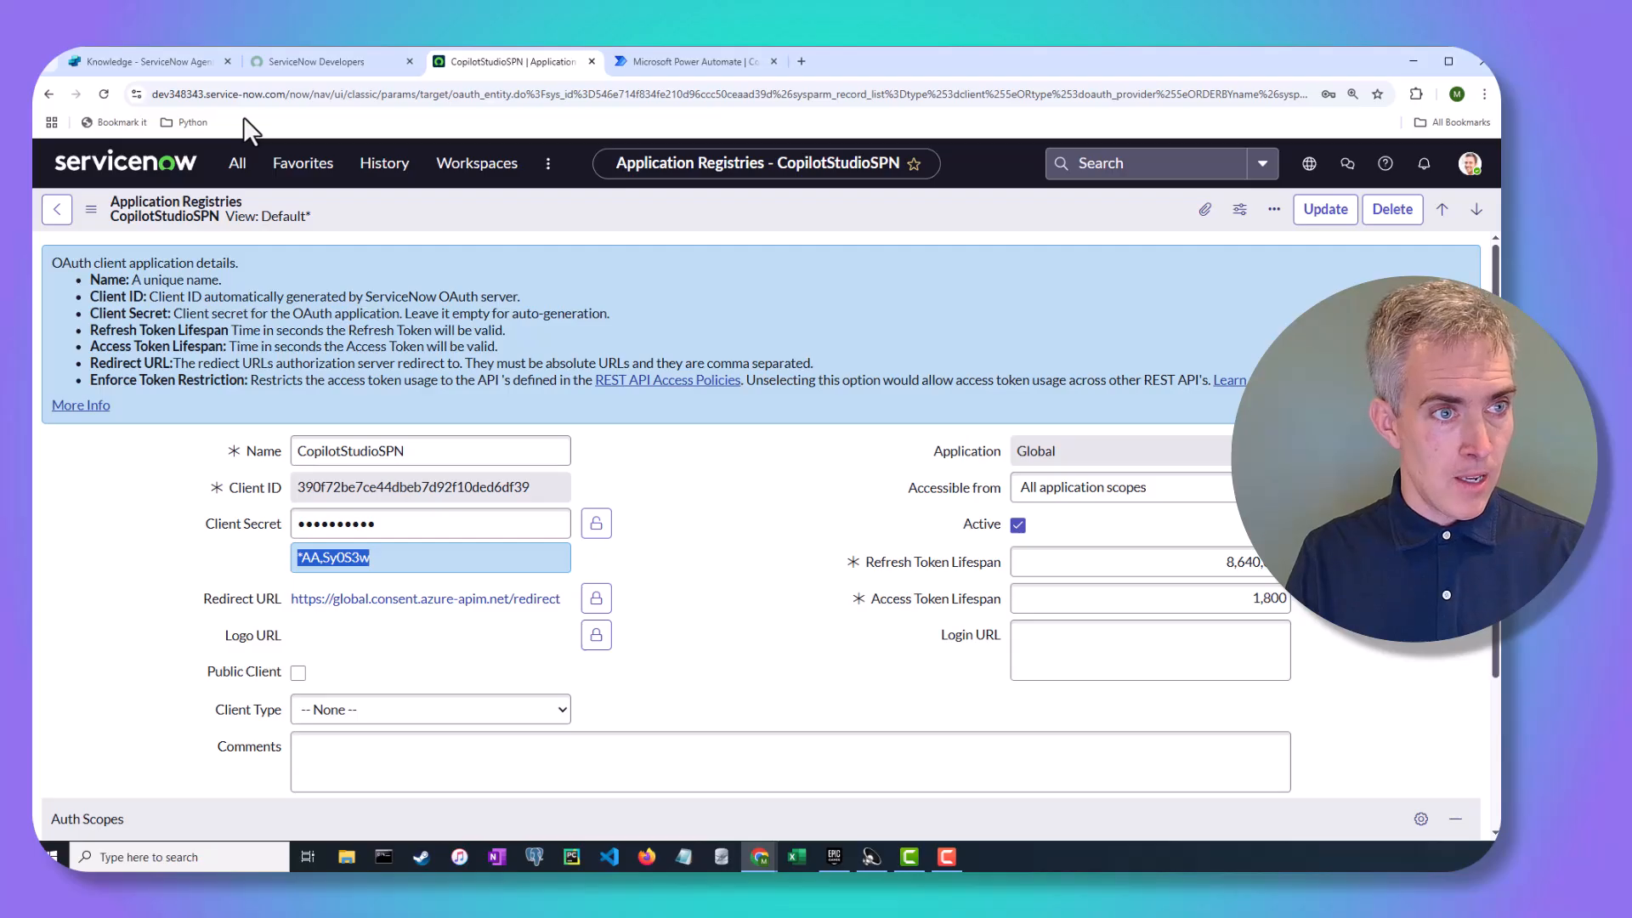
double_click(204, 94)
key(ctrl+c)
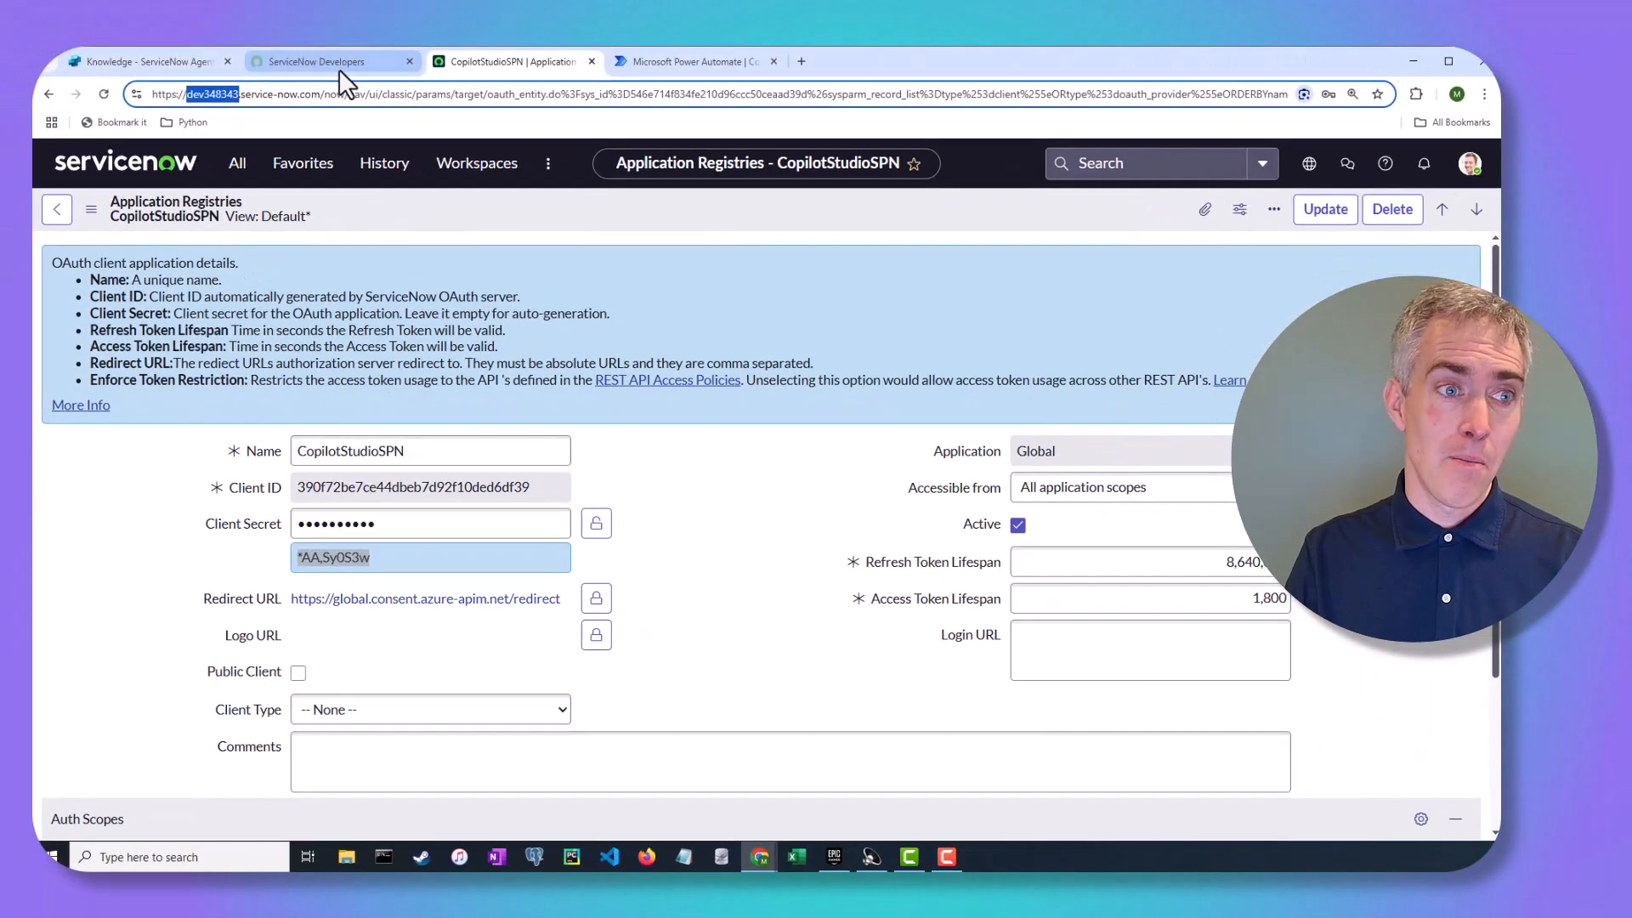
click(298, 64)
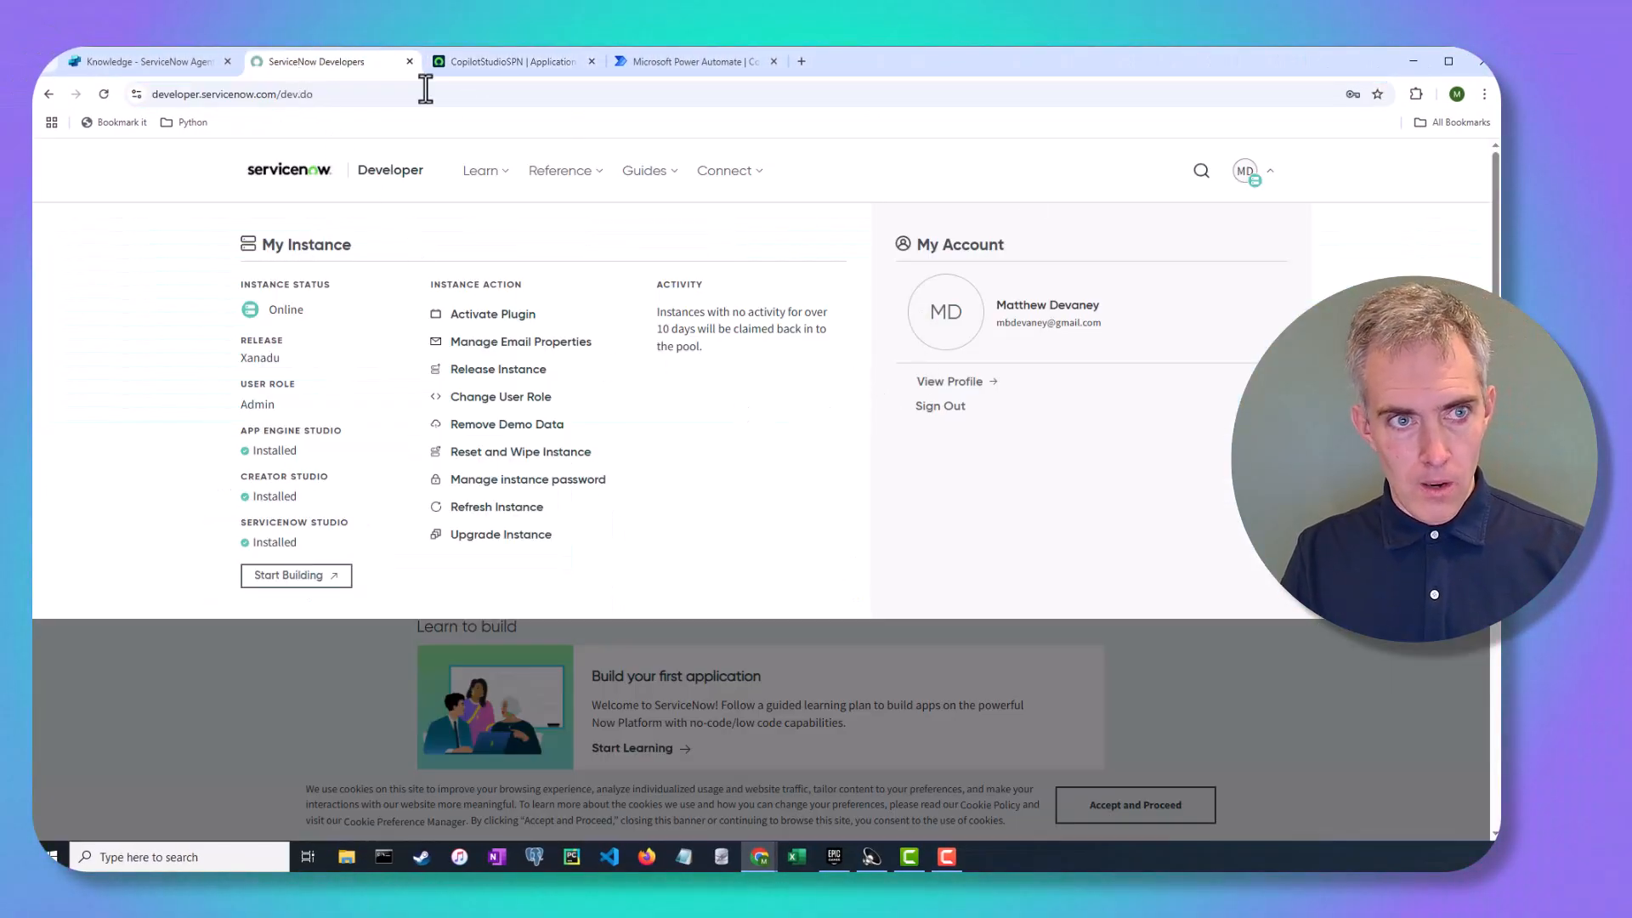
click(170, 65)
click(582, 557)
key(ctrl+v)
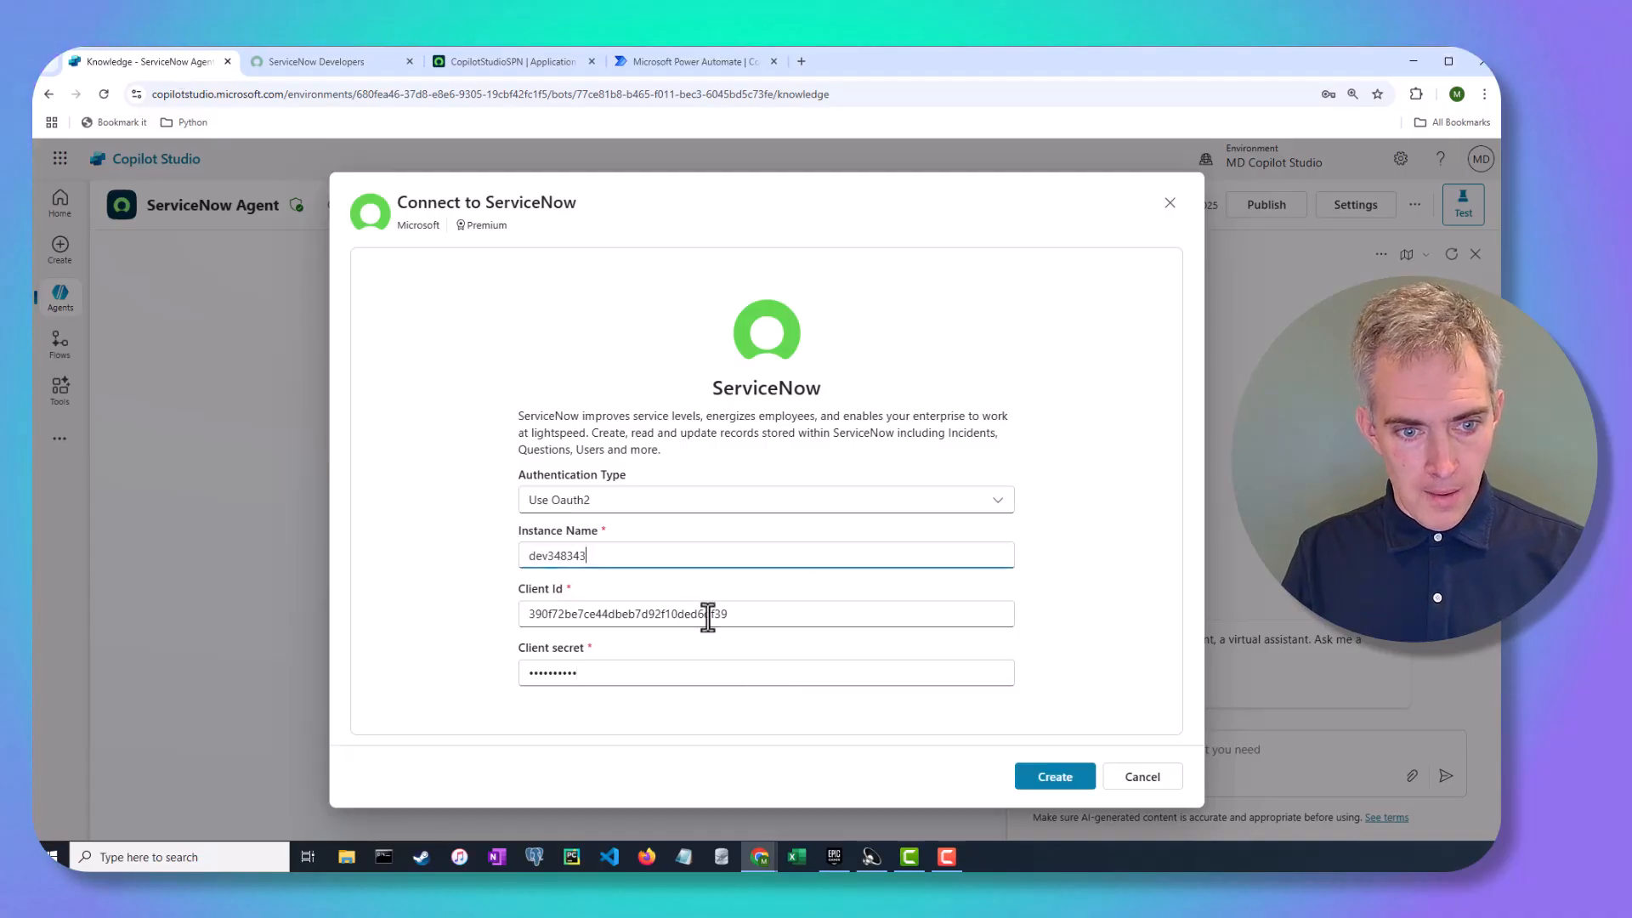
Create the connection to start ServiceNow sign-in, dismissing the save-password prompt
click(1056, 775)
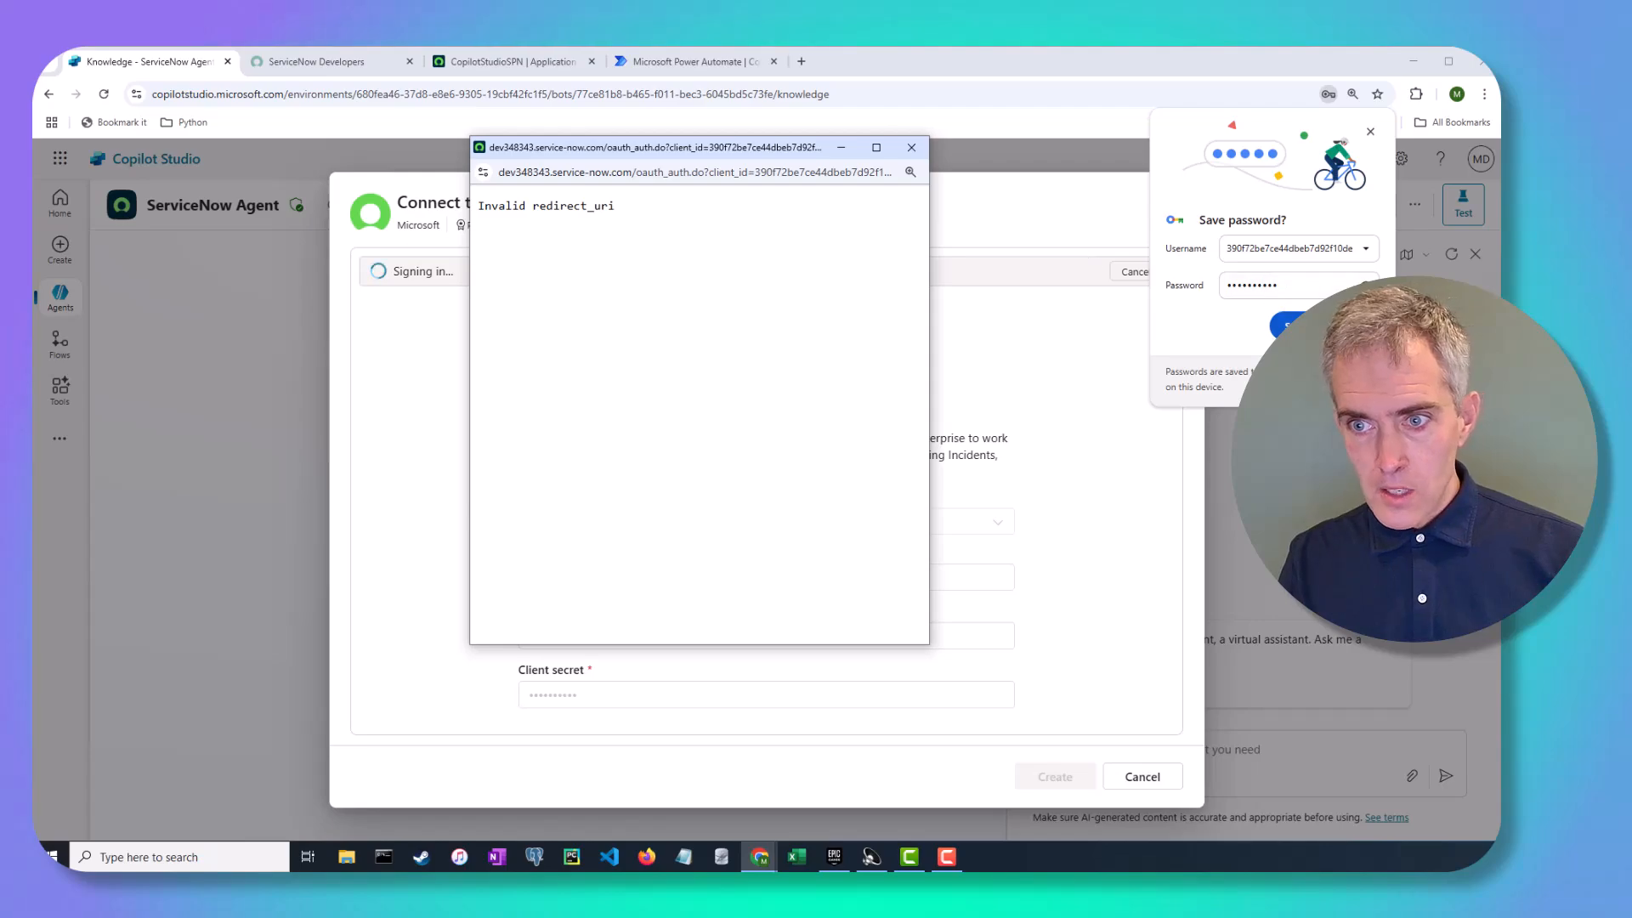
click(1349, 326)
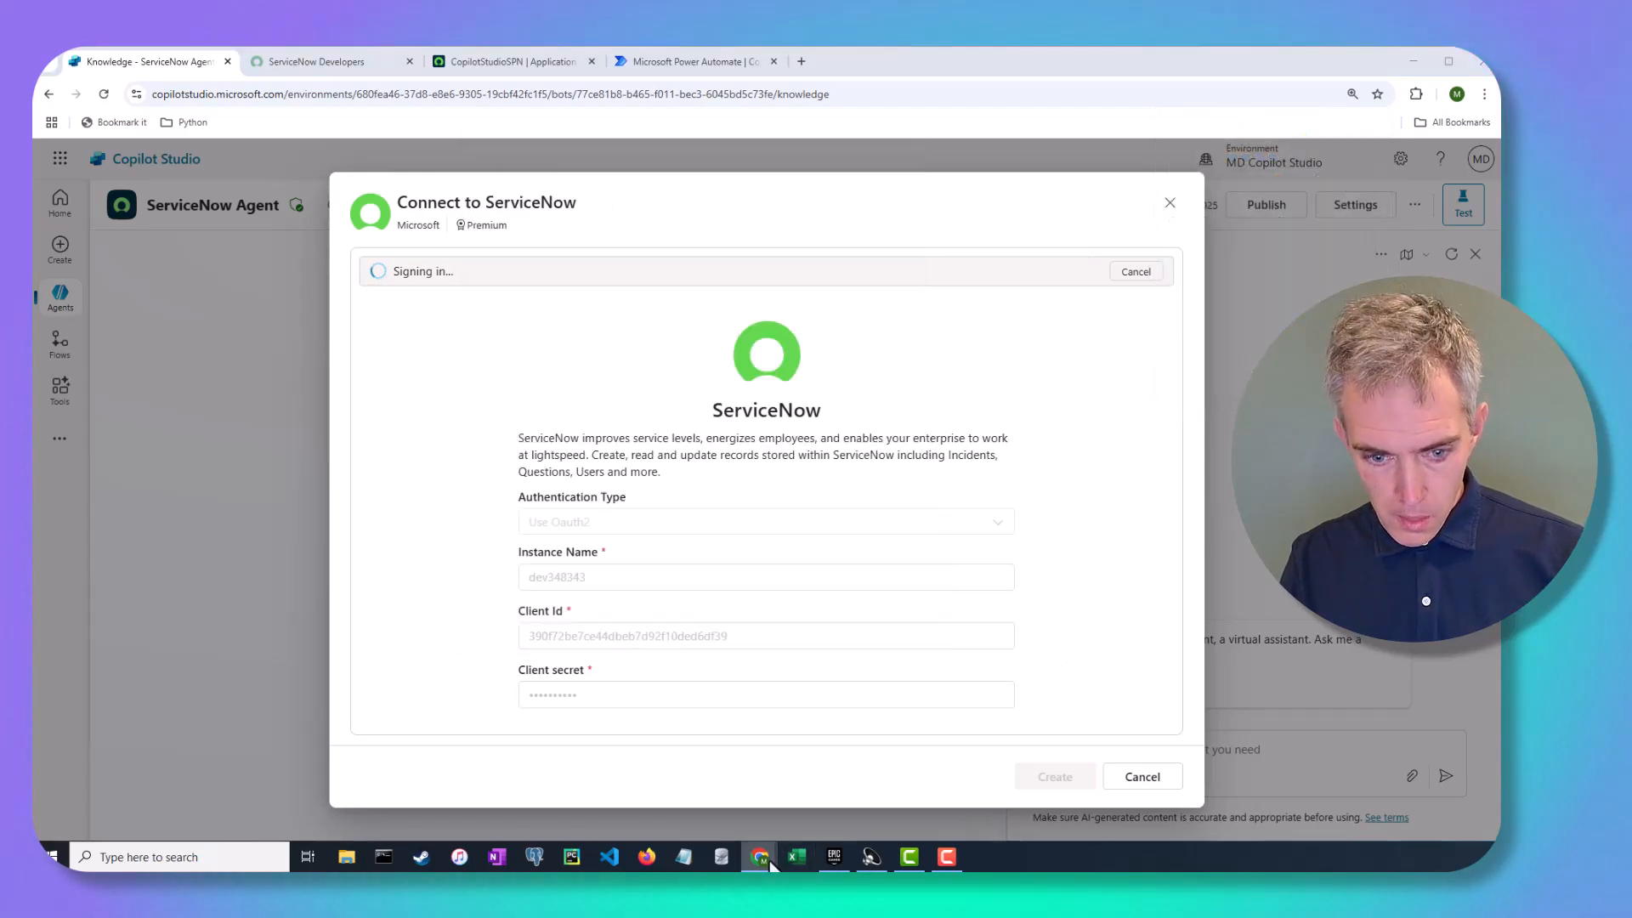
mouse_move(759, 857)
click(848, 801)
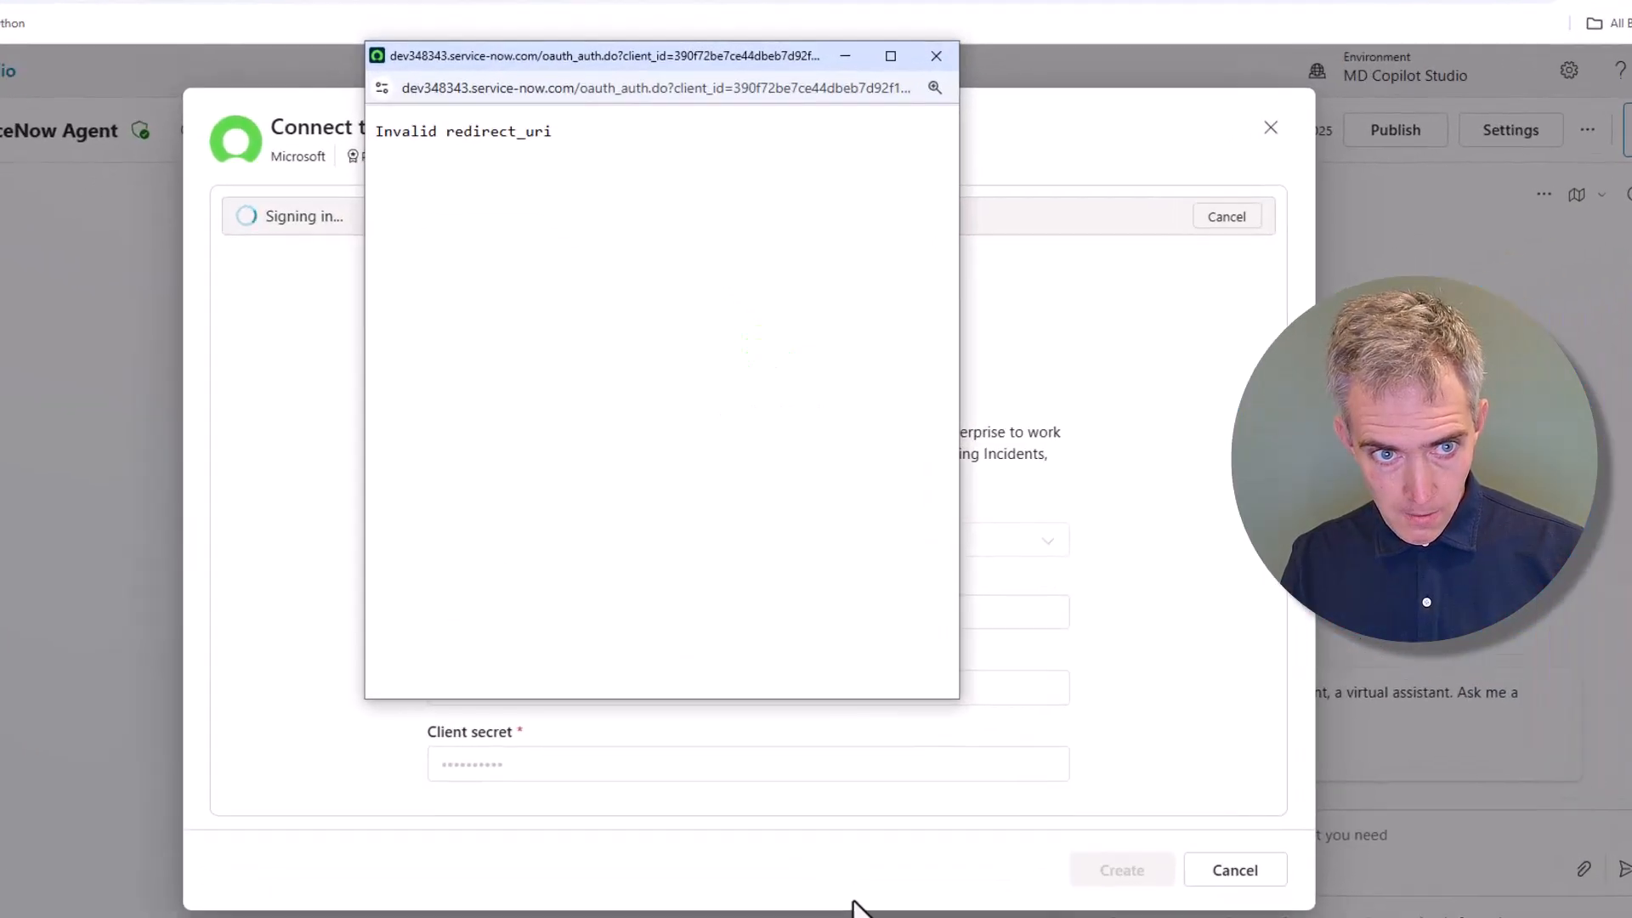
drag(587, 151, 608, 167)
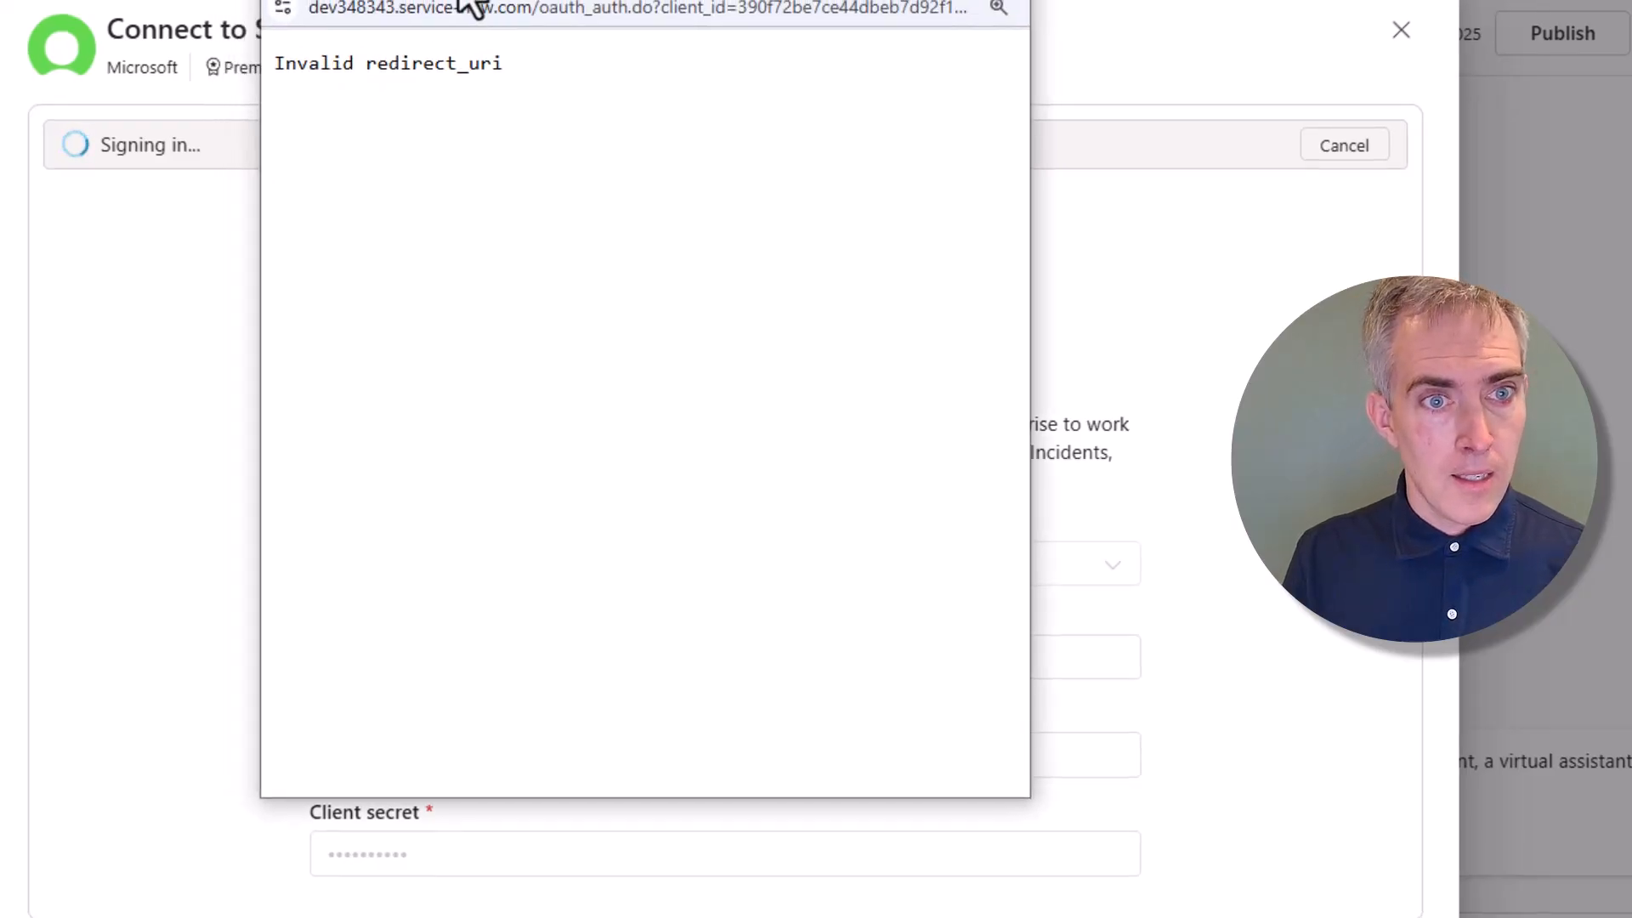
drag(466, 2, 508, 52)
Inspect the Invalid redirect_uri error's address to find the canada-001 consent region
key(ctrl+plus)
key(ctrl+plus)
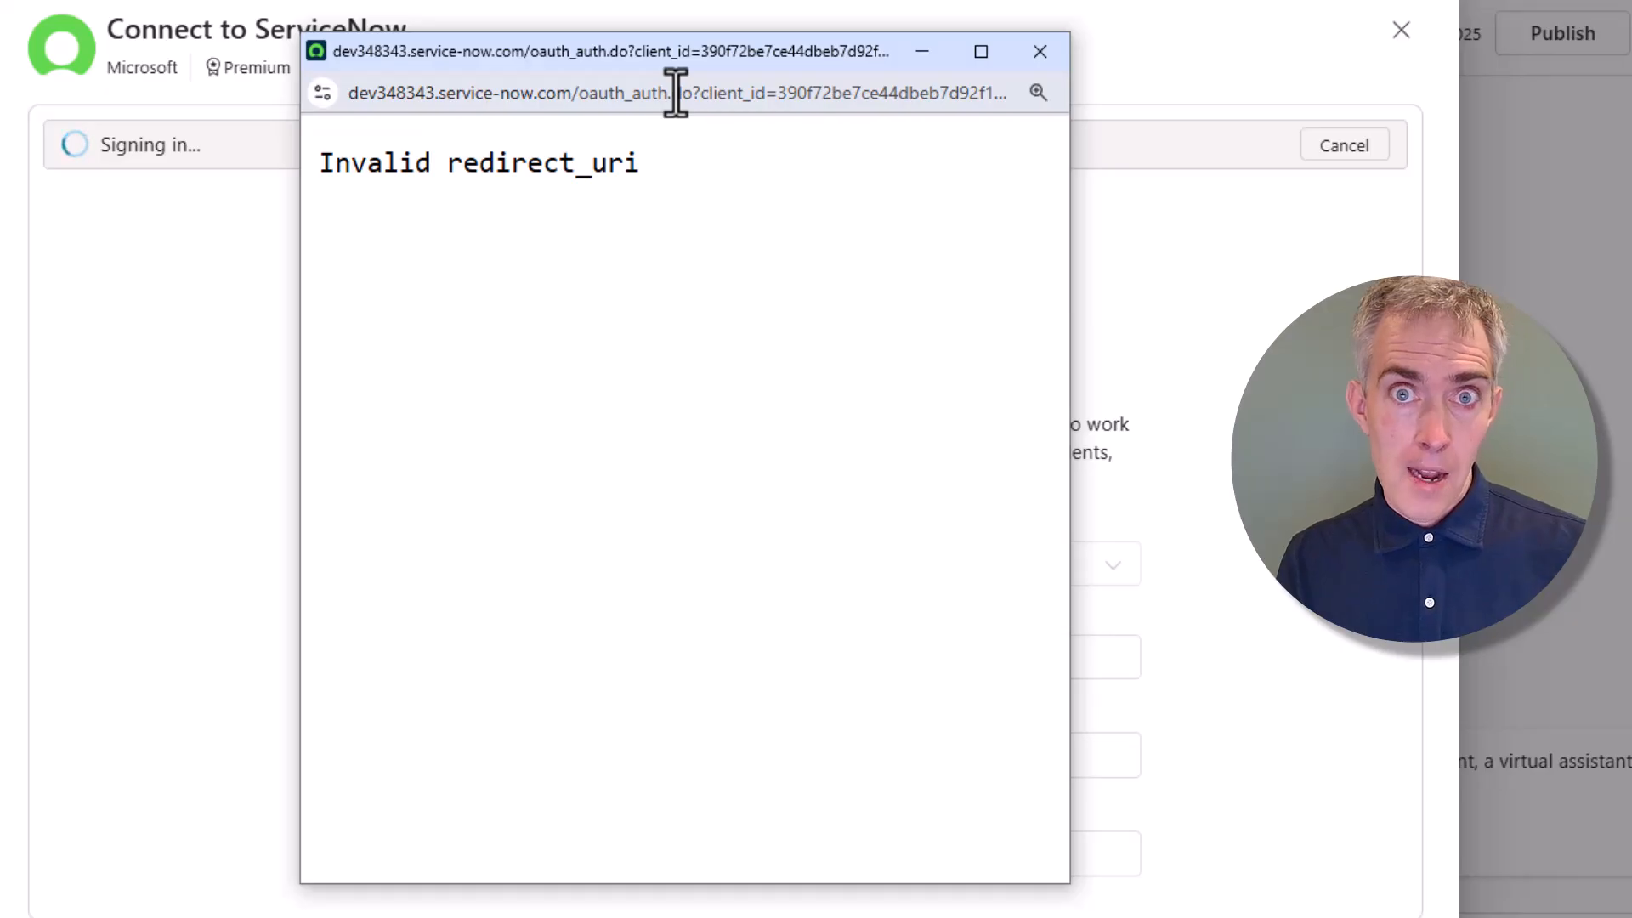
click(396, 99)
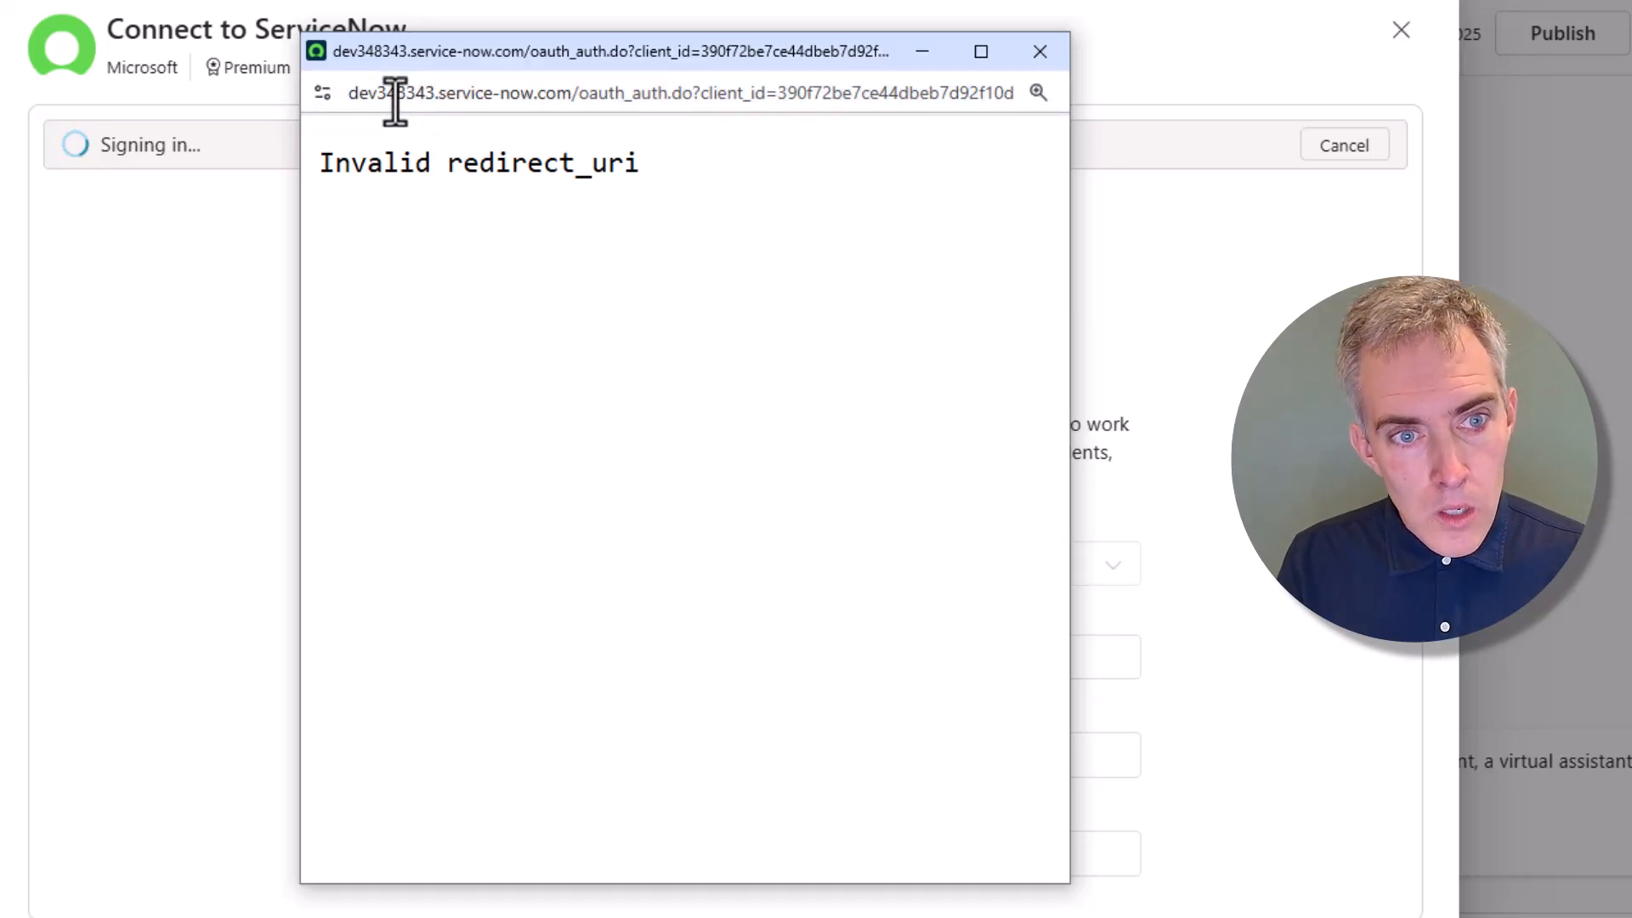
drag(395, 99, 910, 114)
click(960, 95)
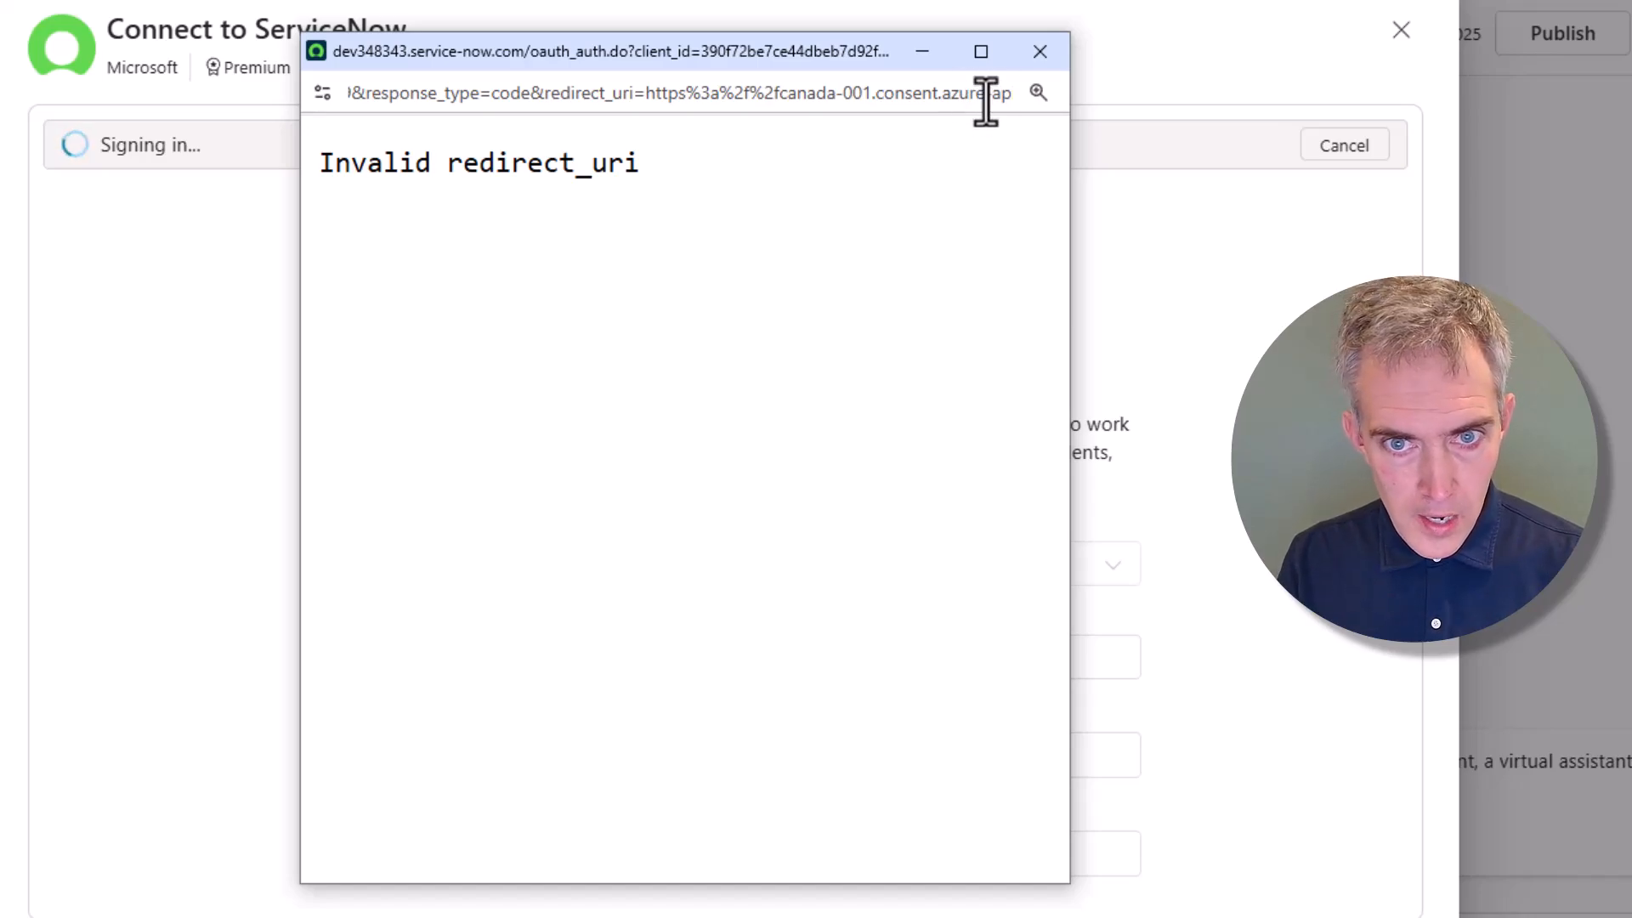
key(Right)
key(Right)
key(Right)
key(Right)
key(Right)
key(Right)
key(Right)
key(Right)
key(Right)
key(Right)
key(Right)
key(Right)
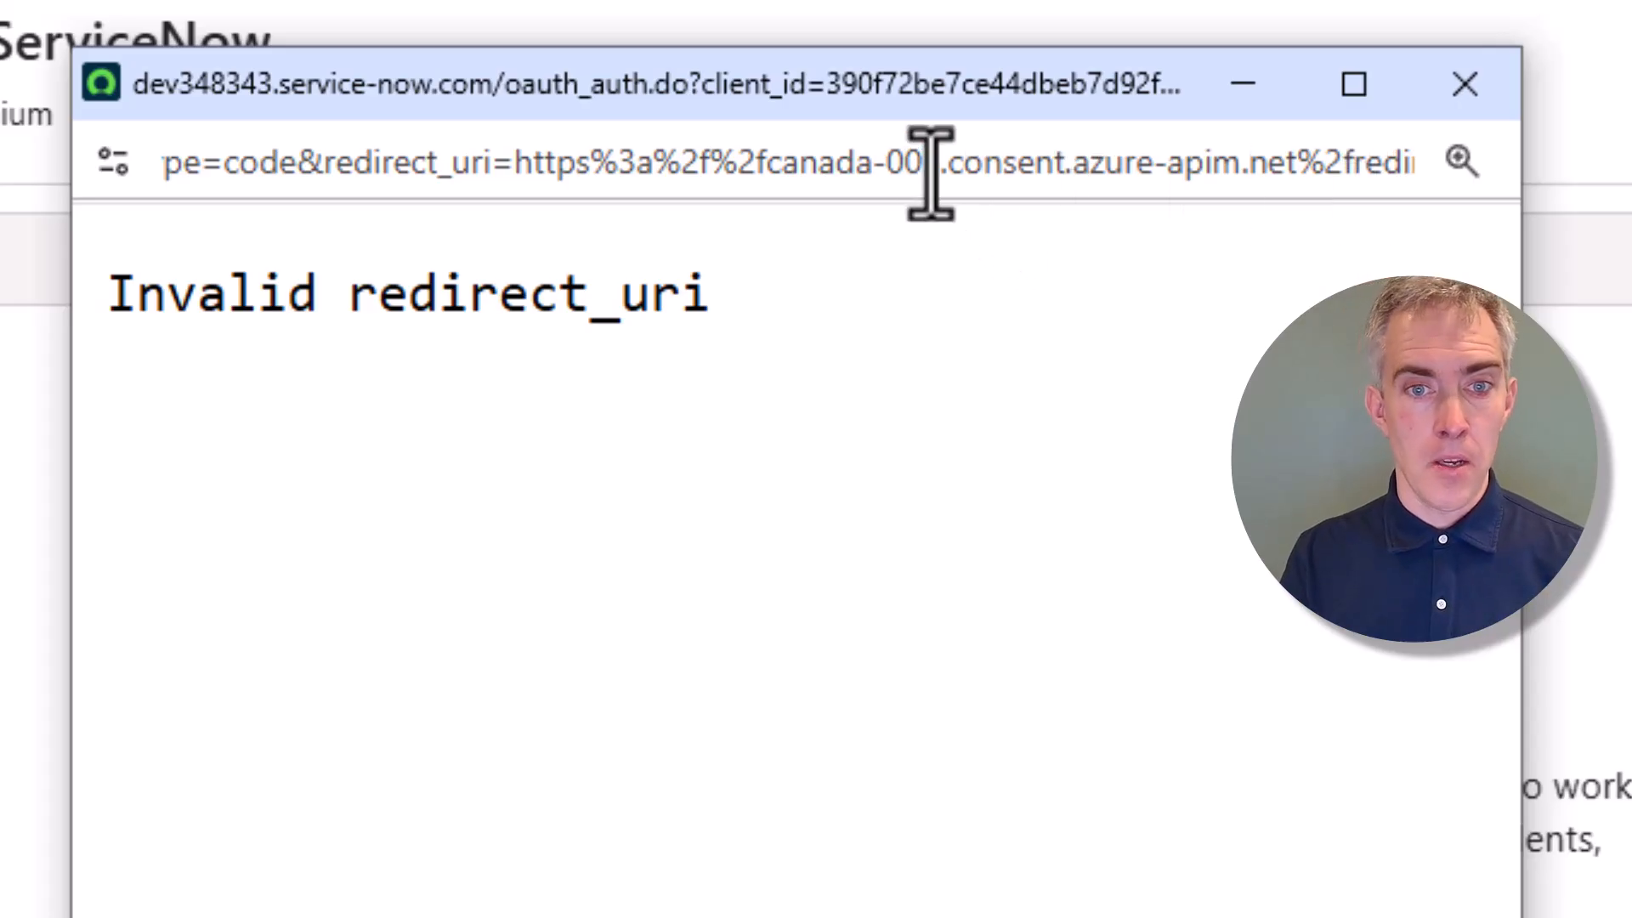
drag(936, 167, 769, 175)
key(ctrl+c)
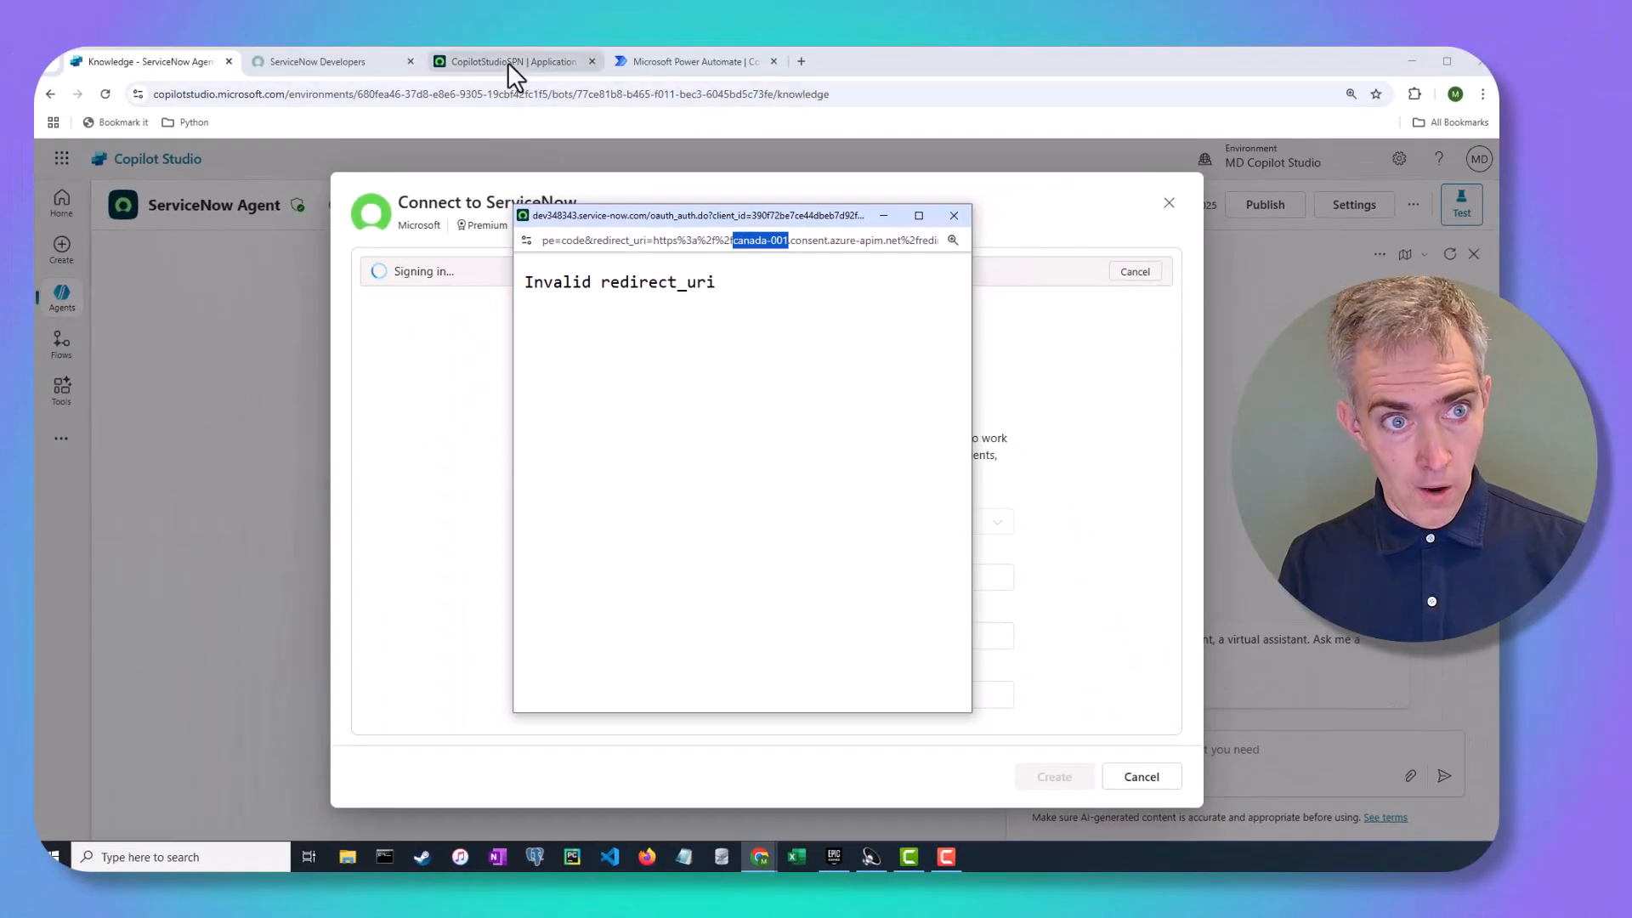
mouse_move(507, 63)
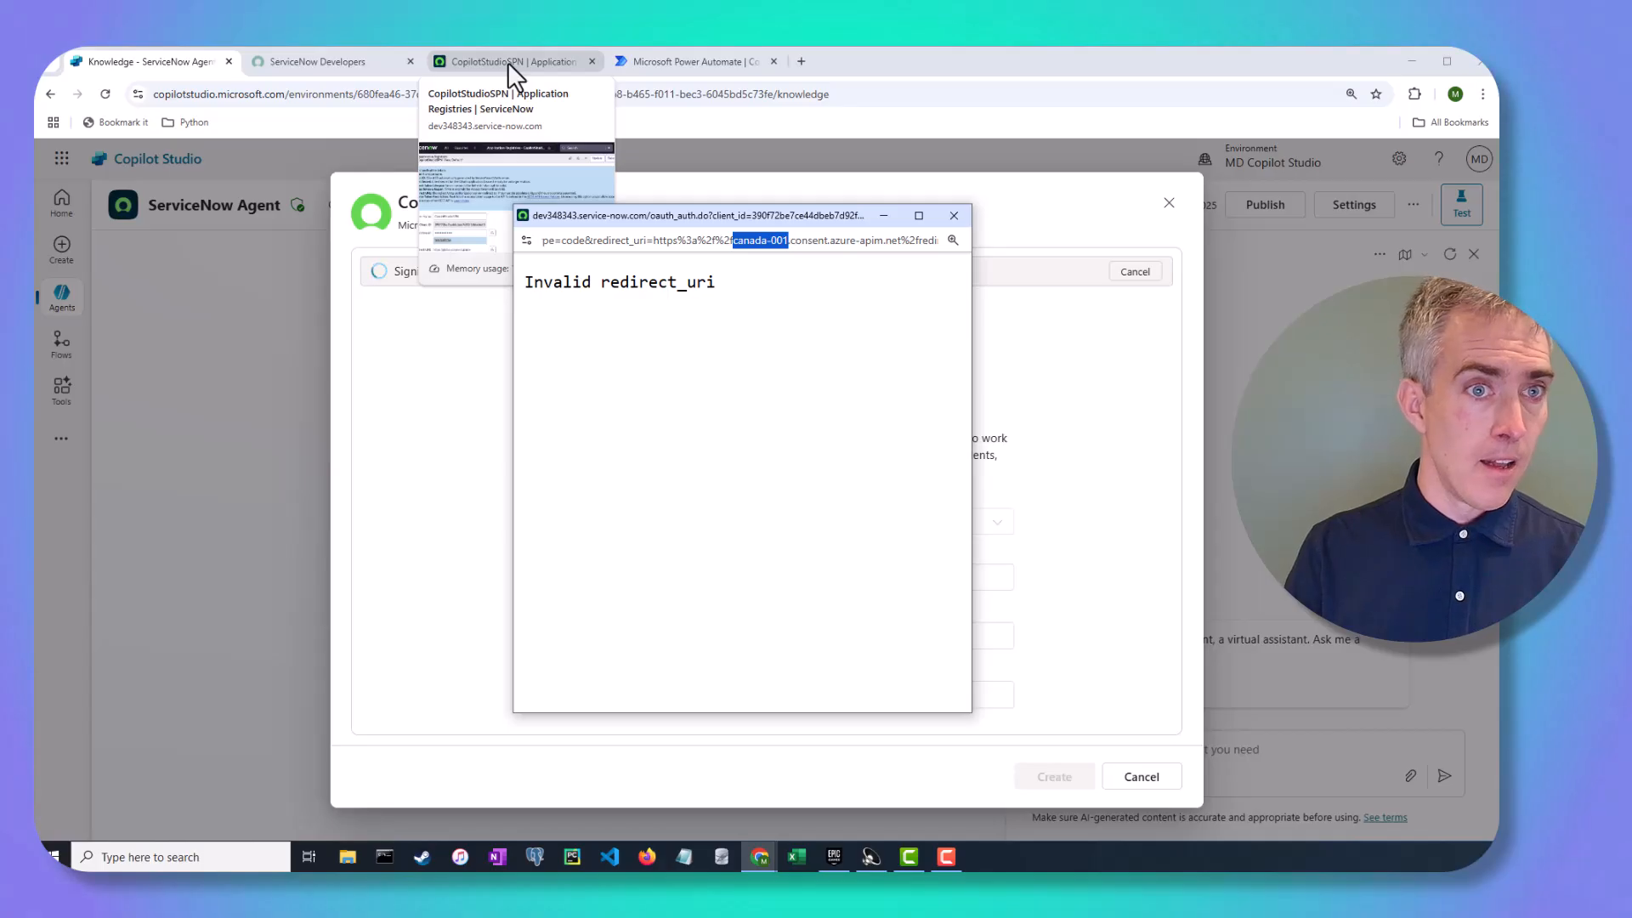
click(507, 63)
key(ctrl+minus)
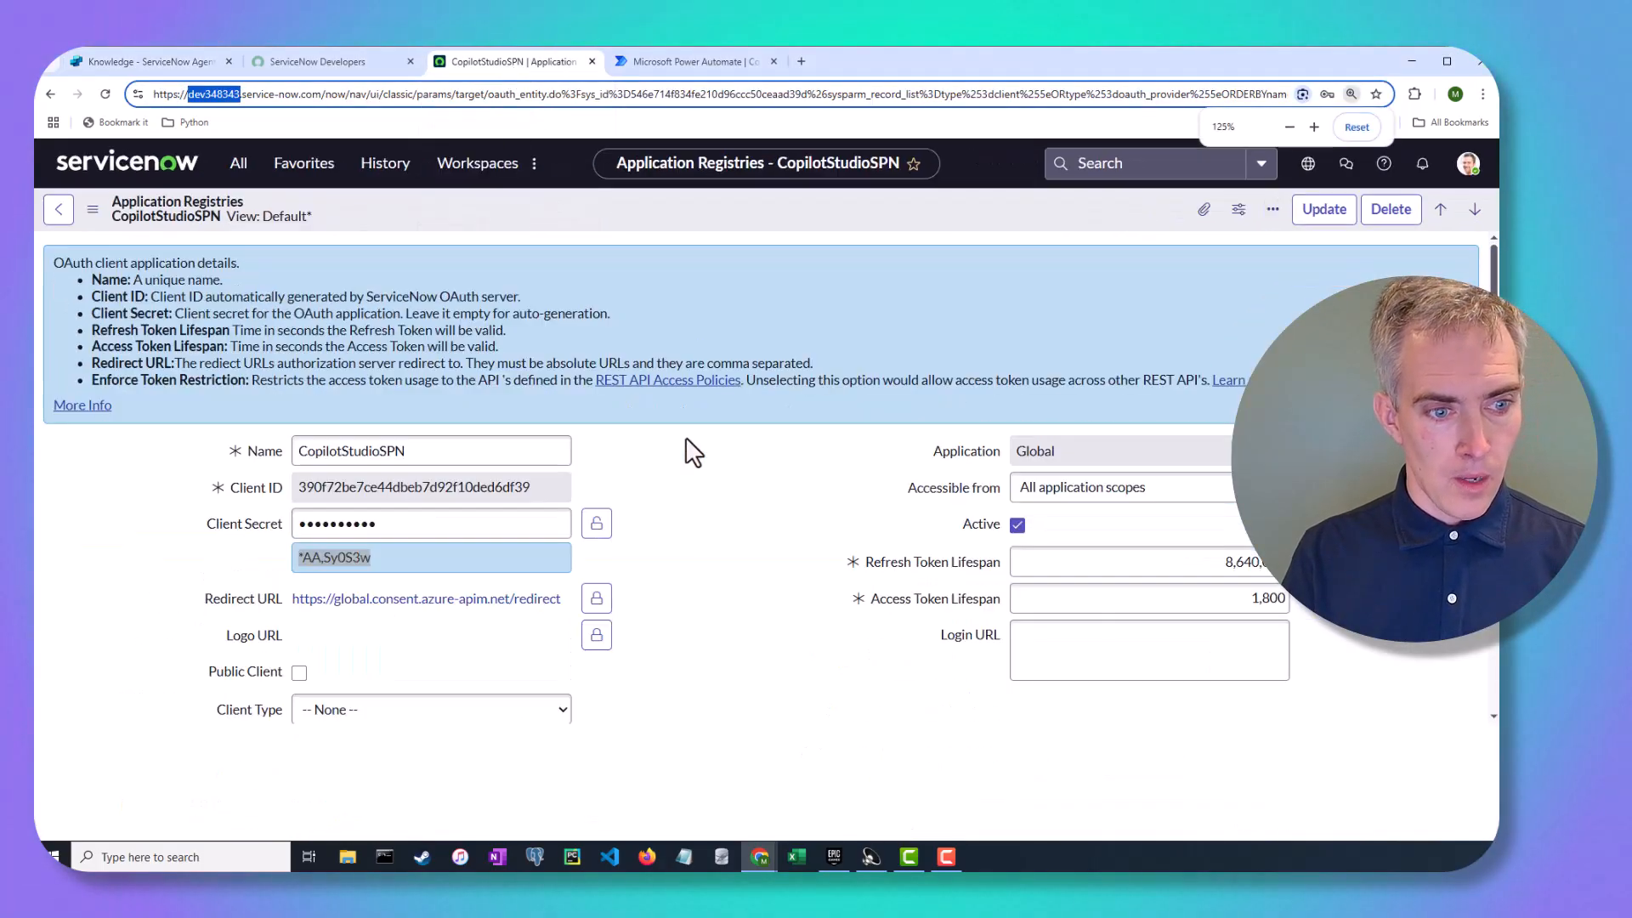
click(597, 598)
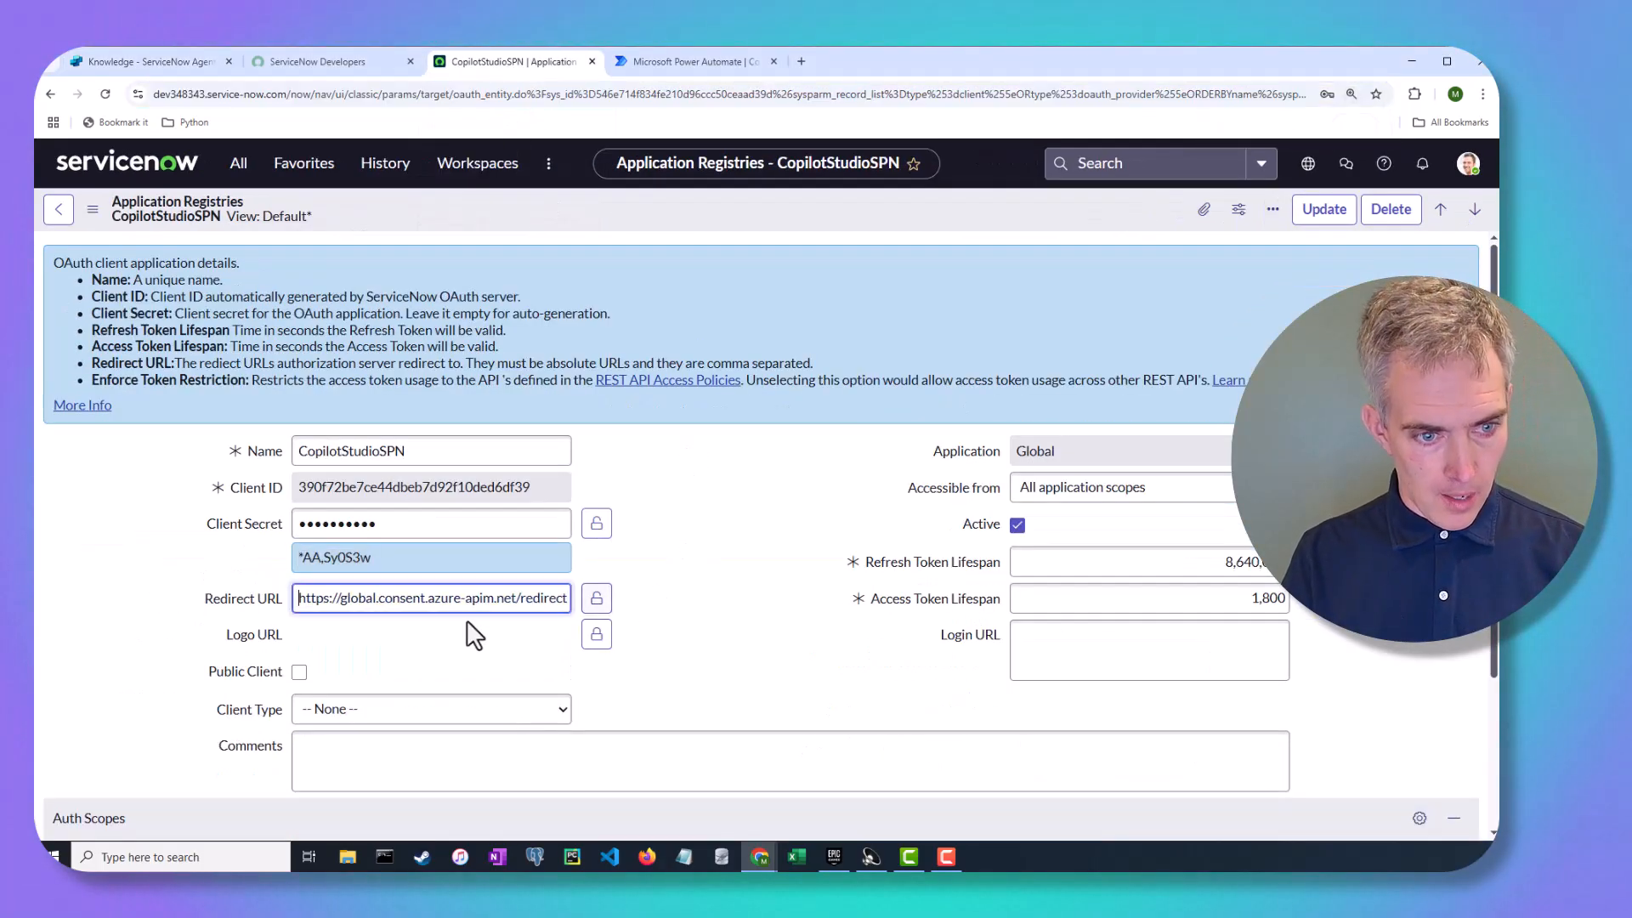
double_click(363, 598)
key(ctrl+v)
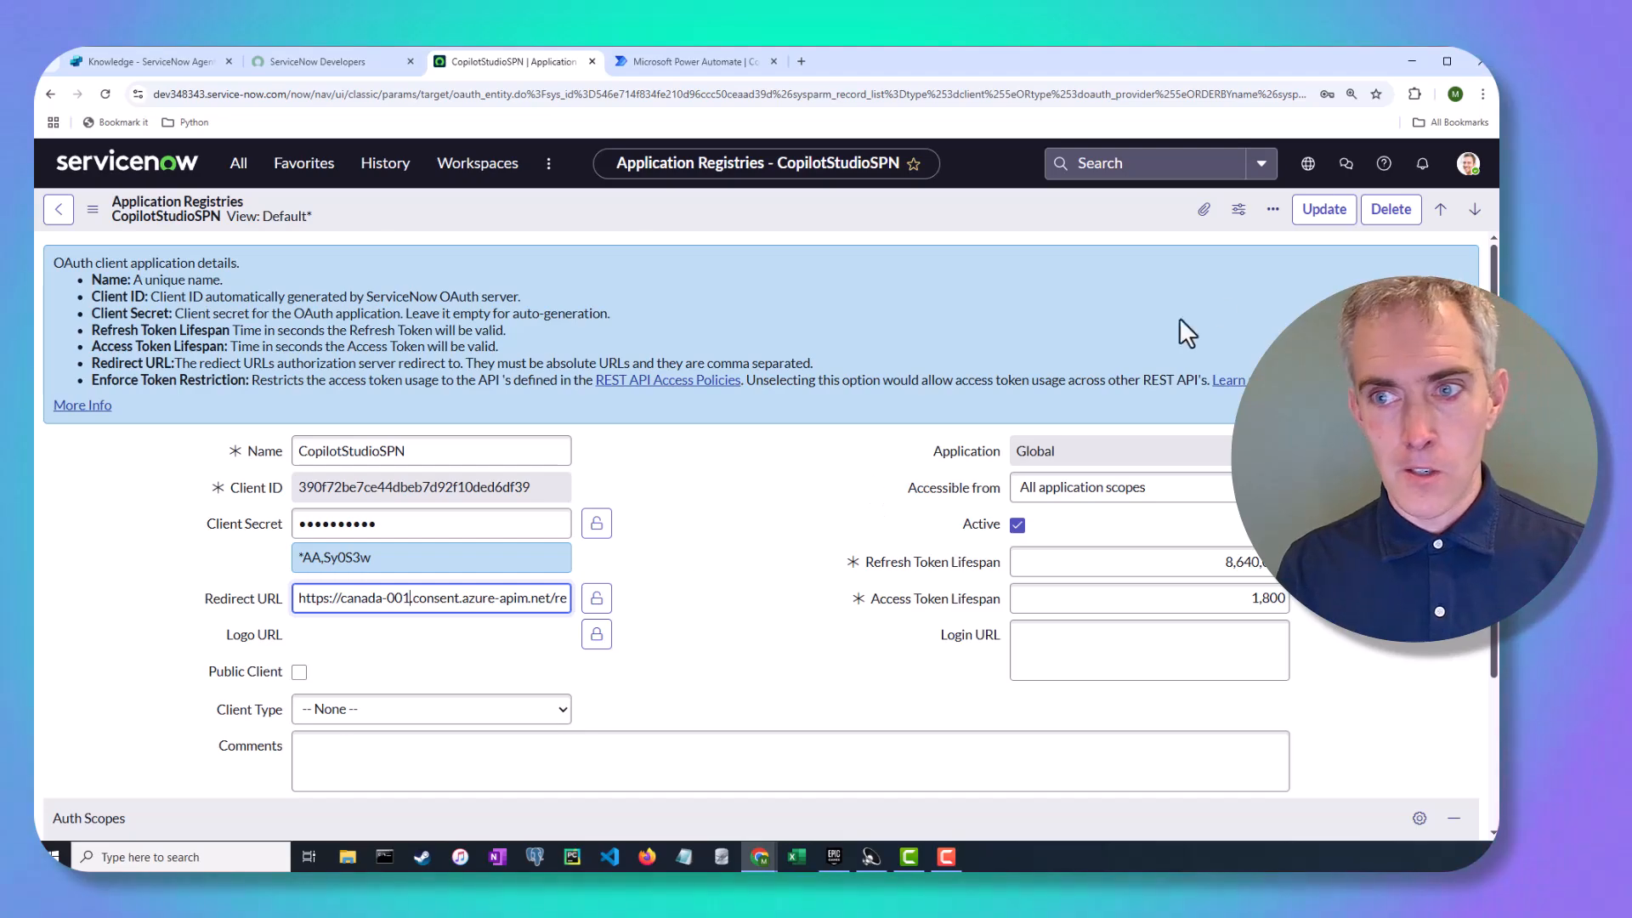
click(1322, 219)
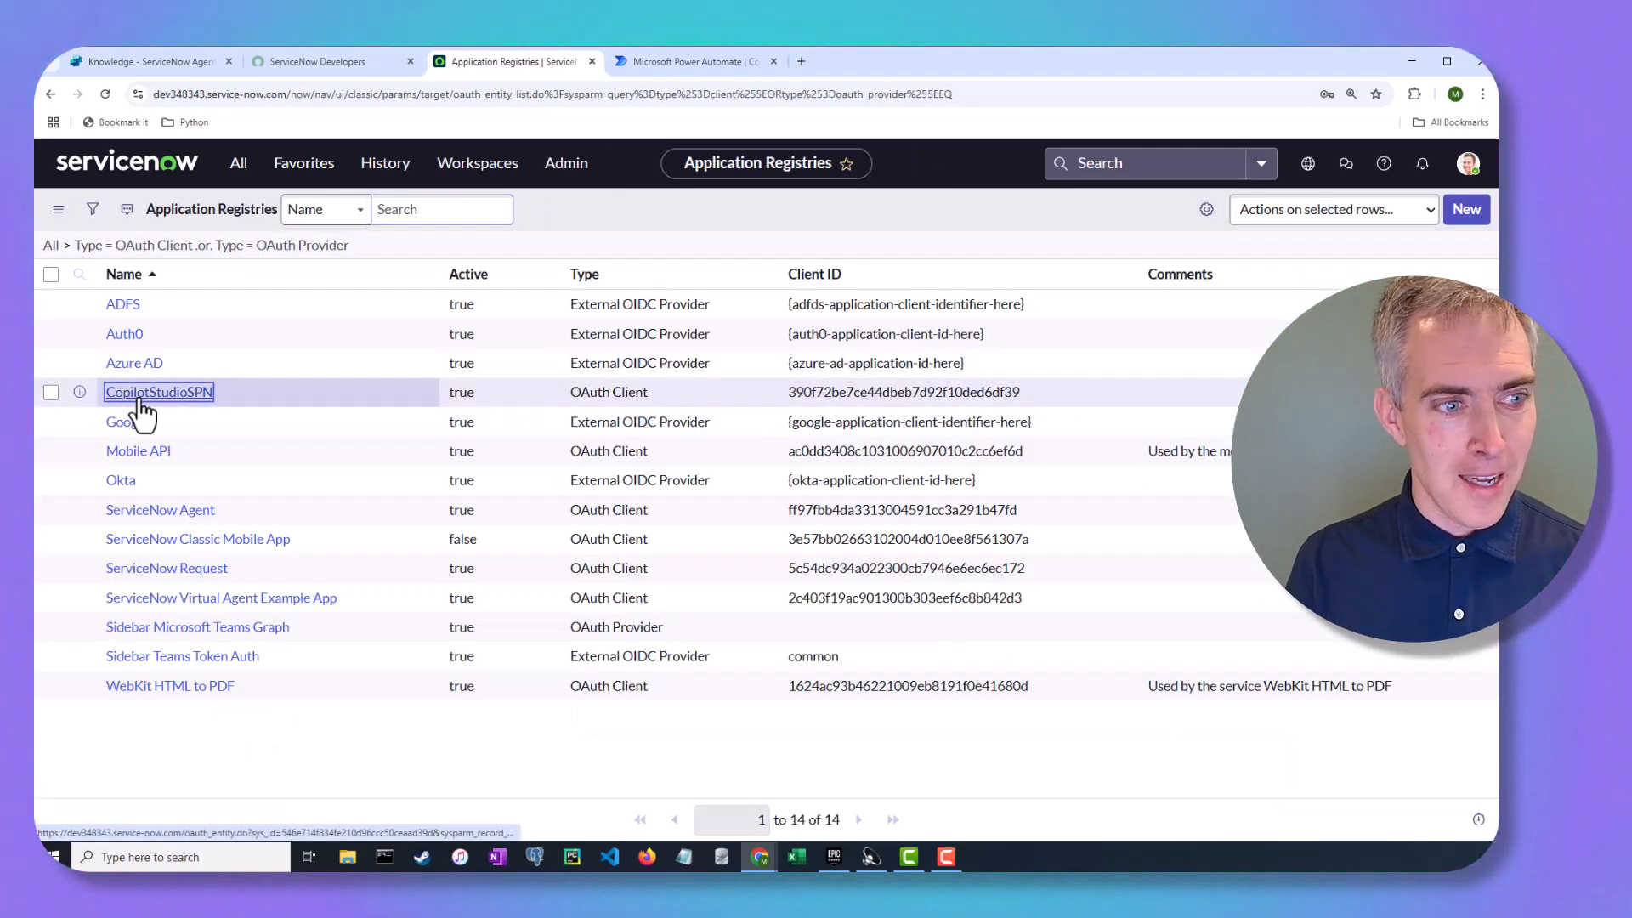
click(143, 393)
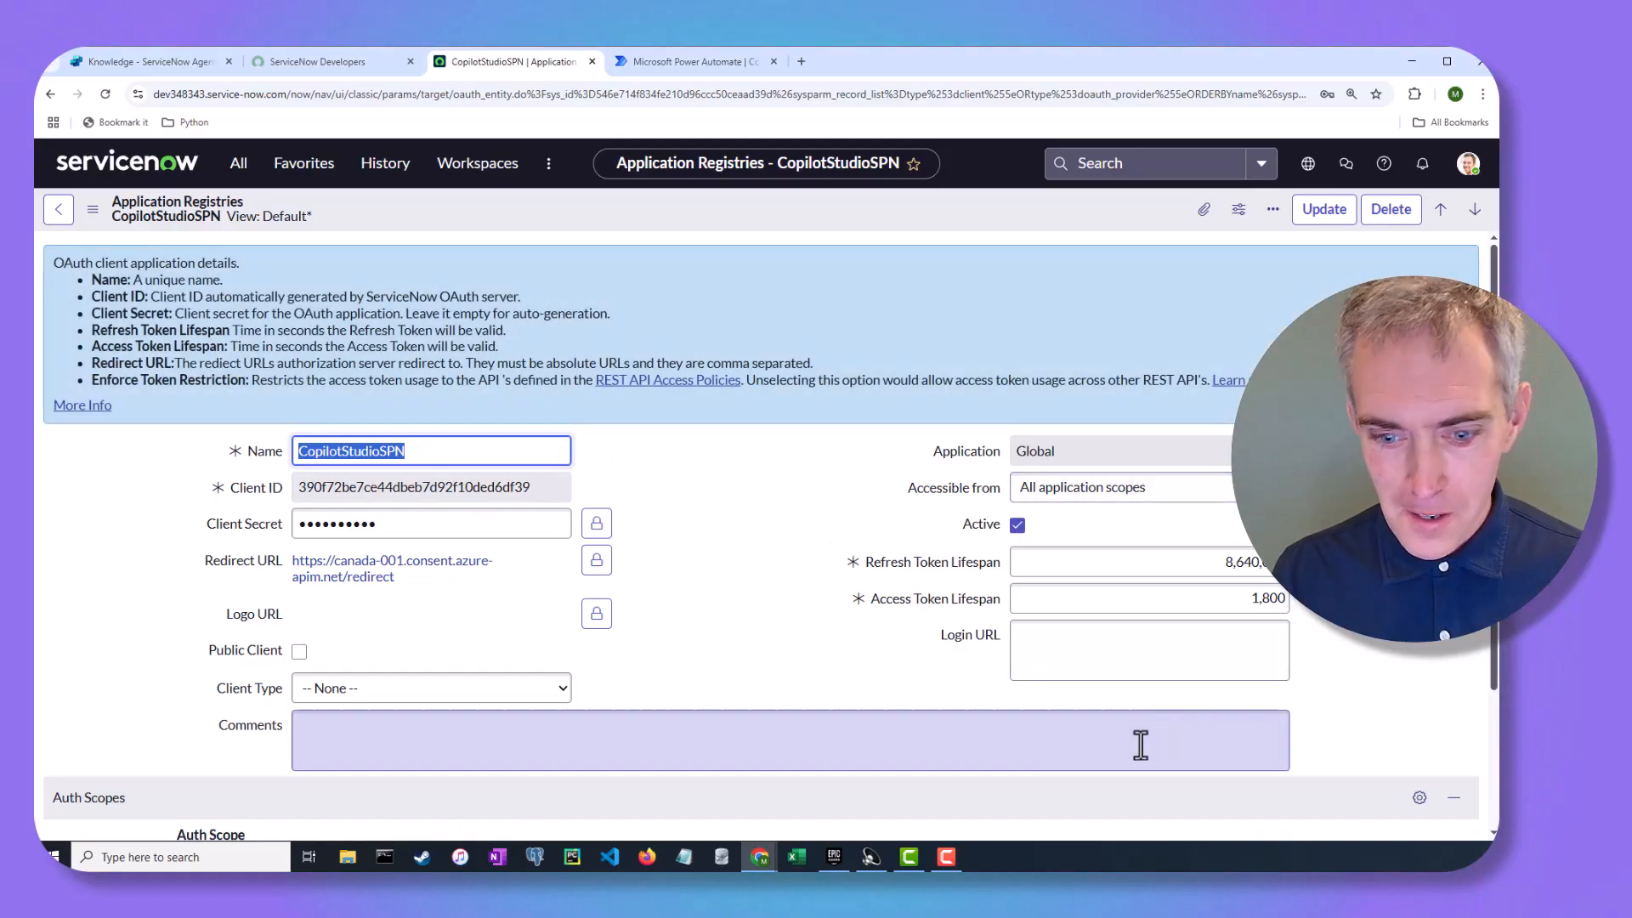
Bring up the failed sign-in window and put it away
mouse_move(767, 854)
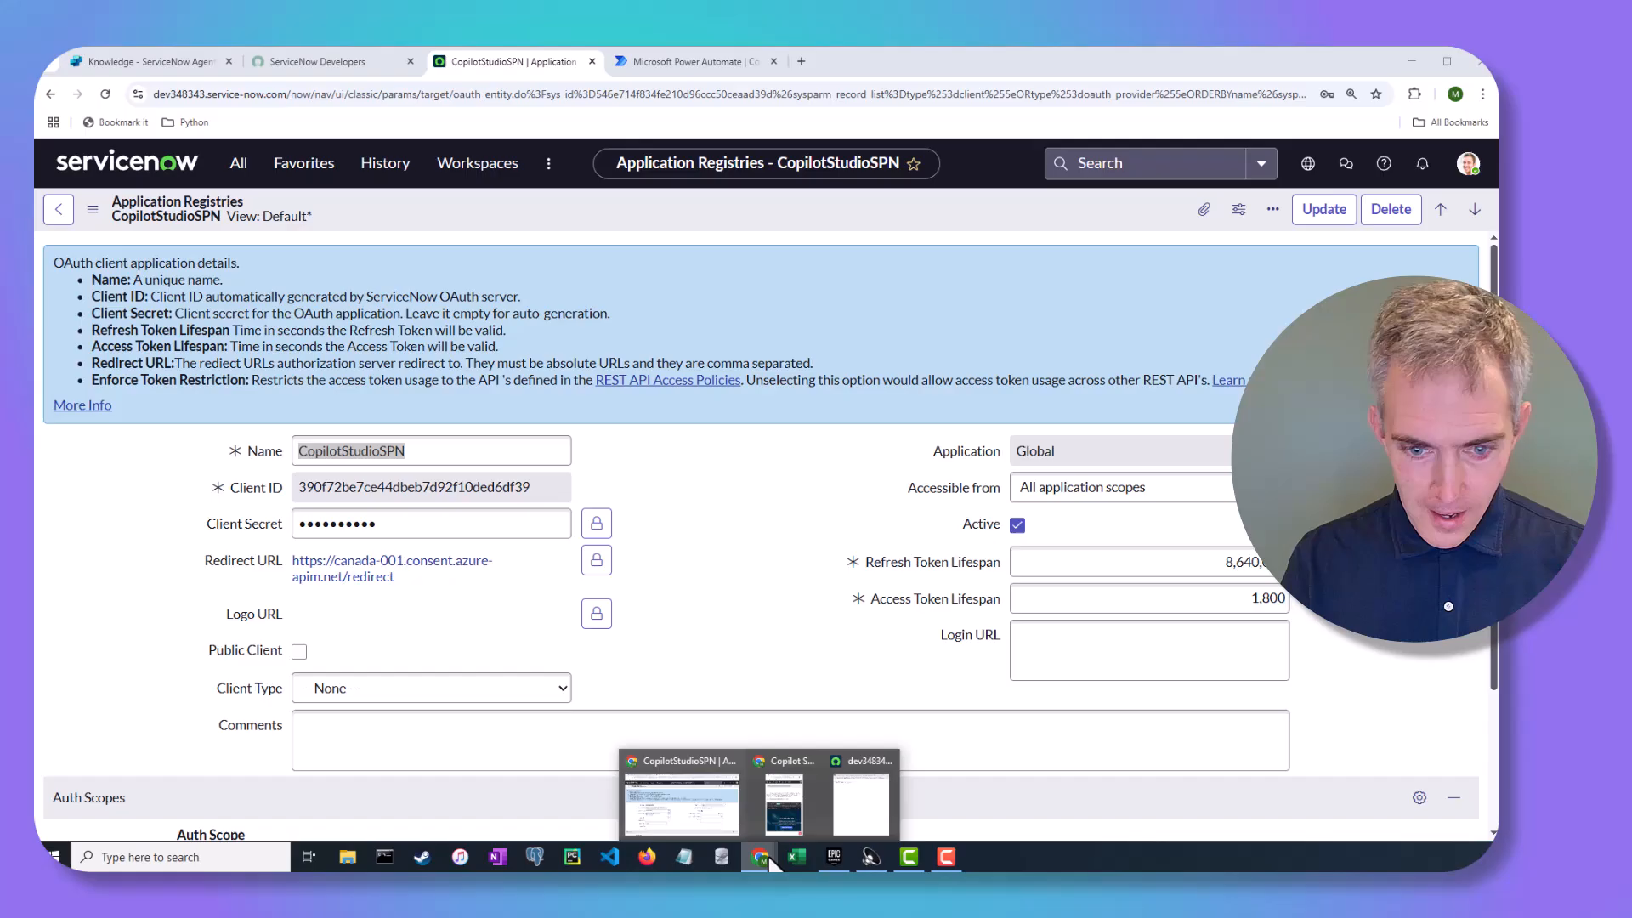
click(853, 801)
click(959, 196)
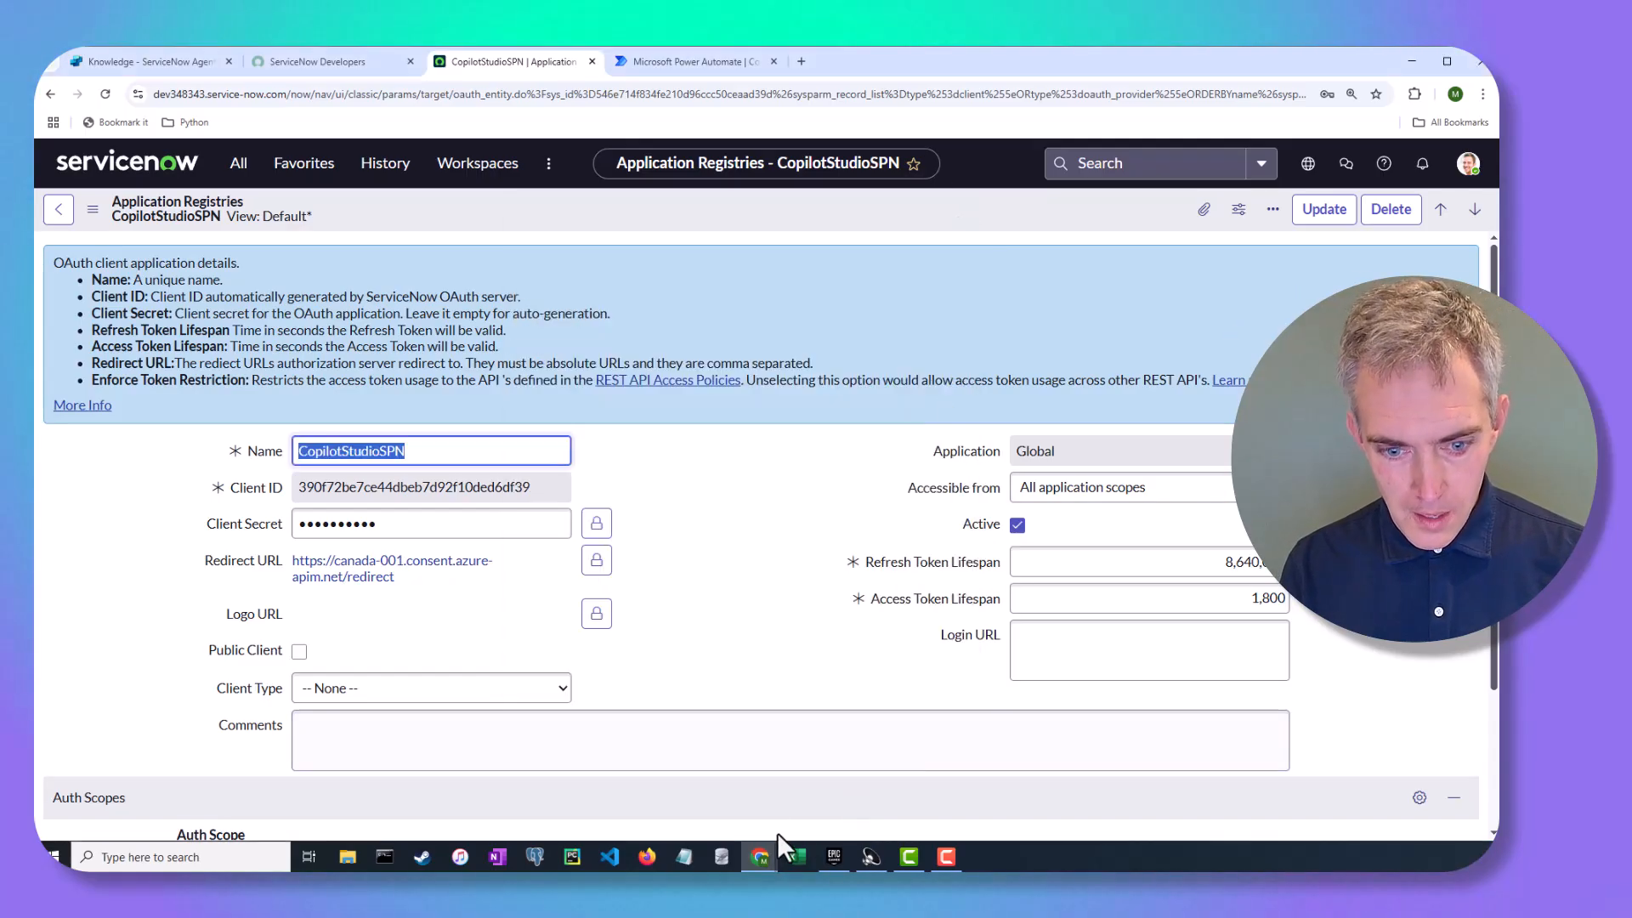
mouse_move(762, 854)
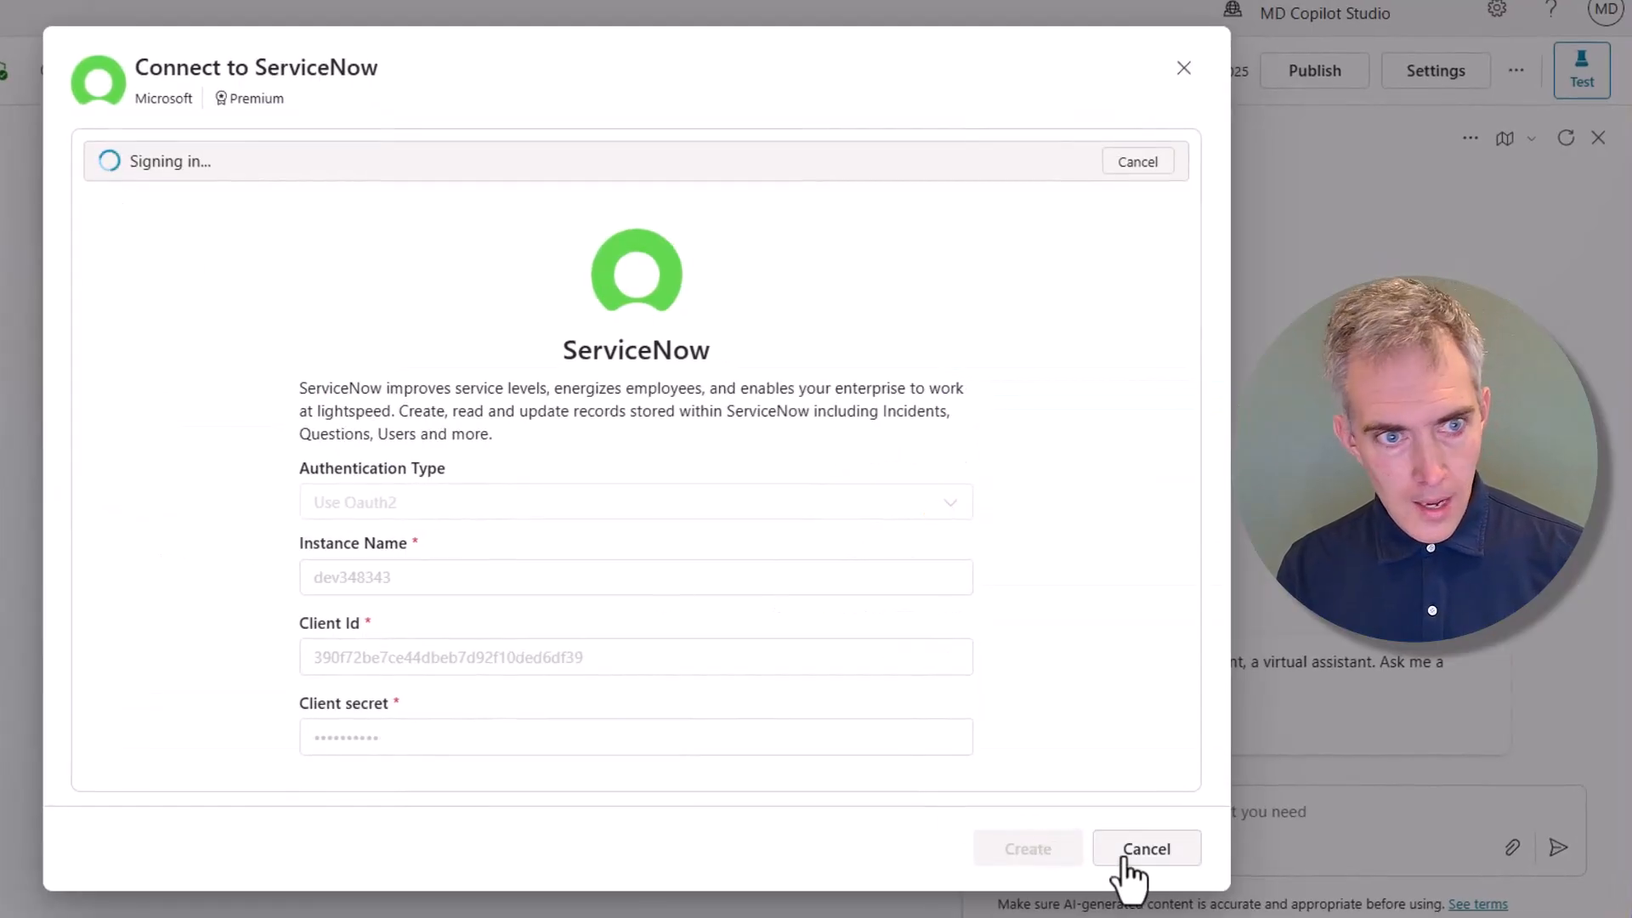
Cancel the stuck sign-in, recreate the connection and Allow CopilotStudioSPN access in the consent window
click(1134, 163)
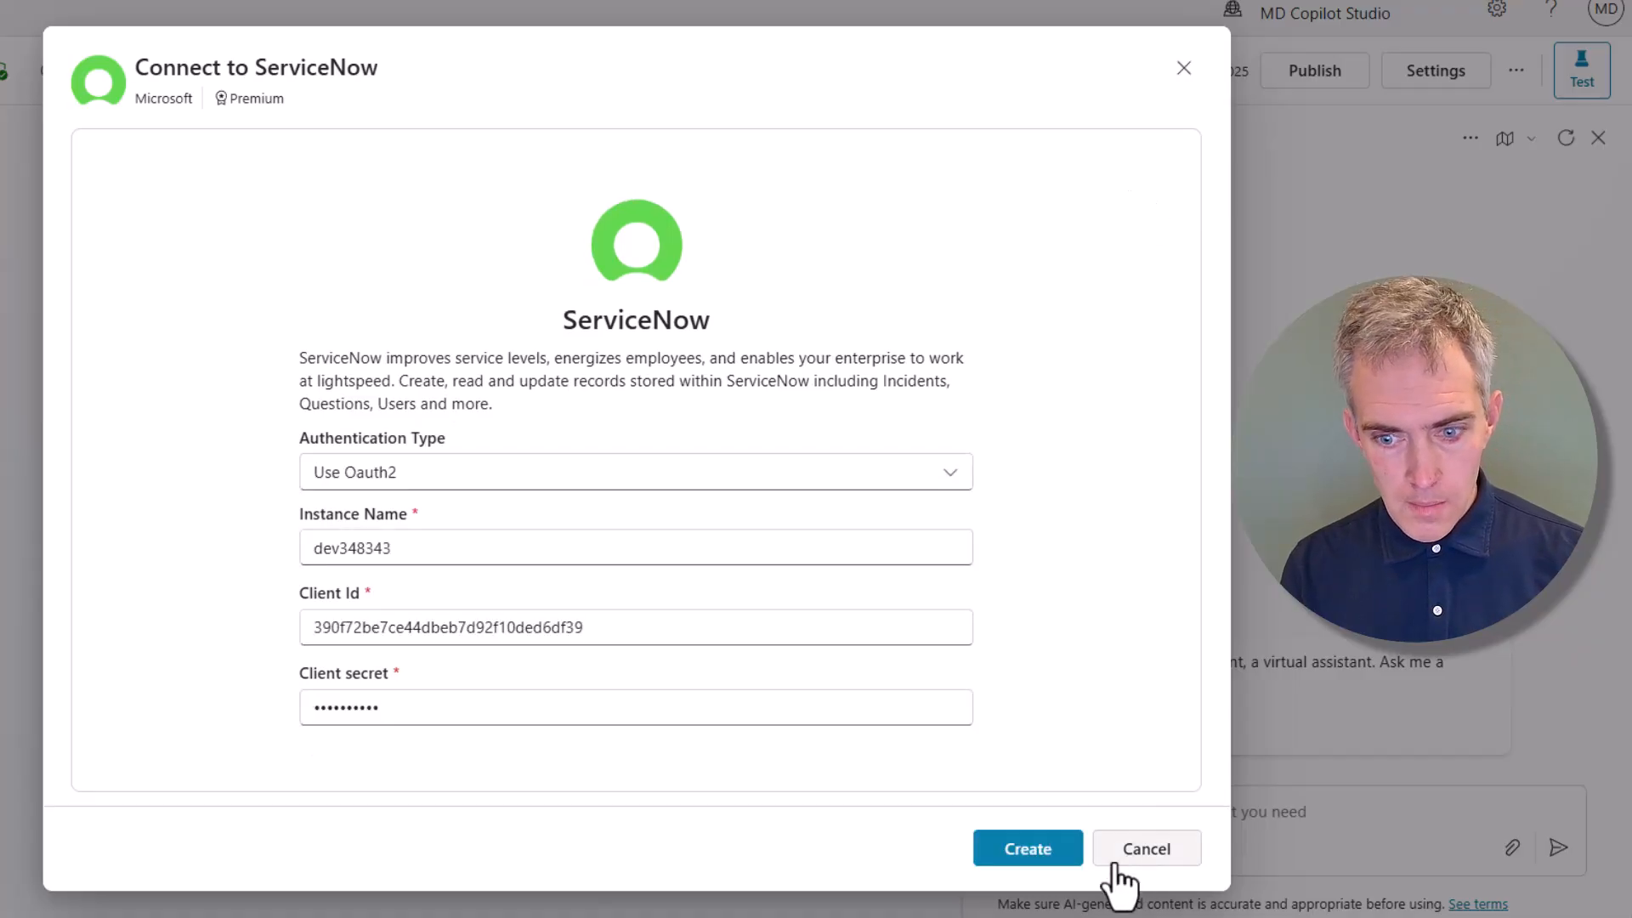
click(1042, 850)
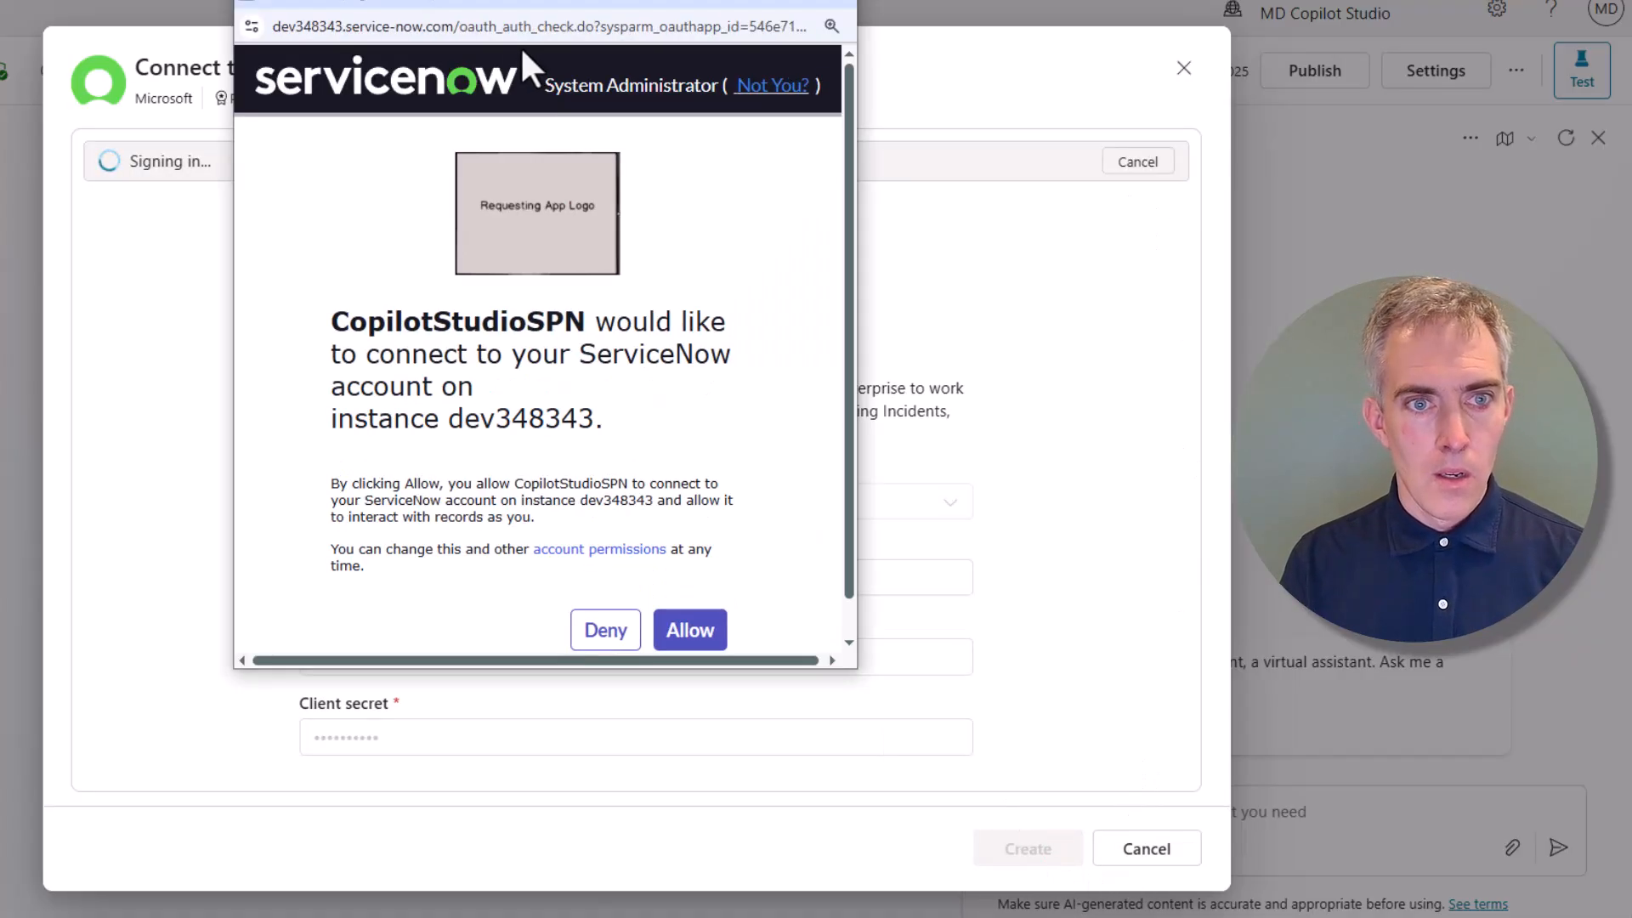
drag(514, 18, 568, 18)
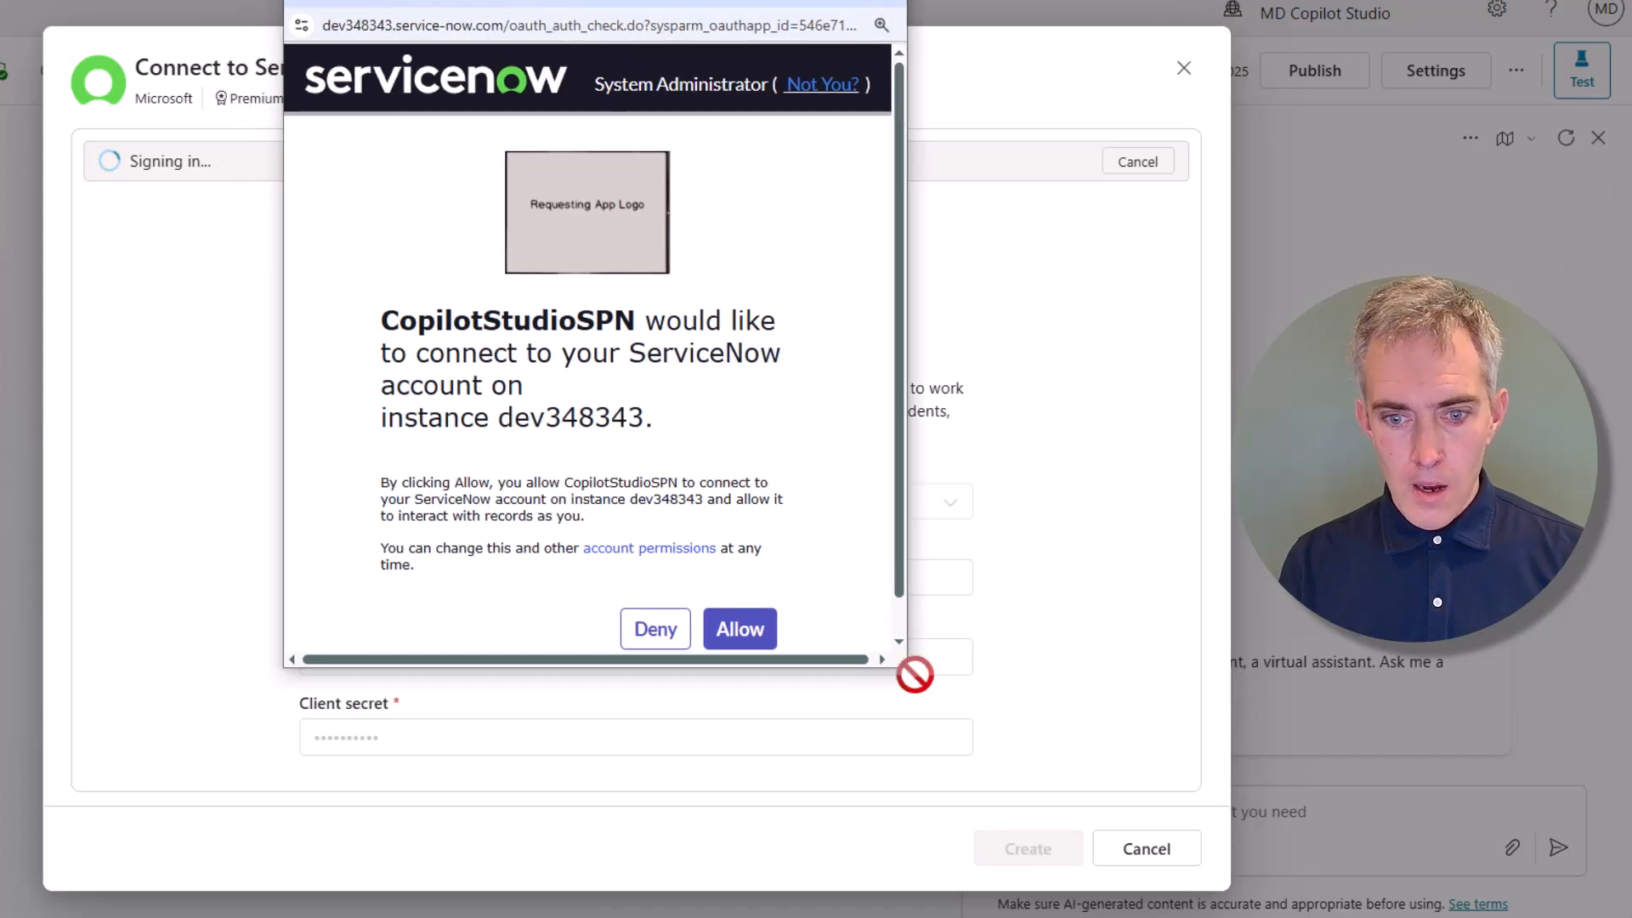
drag(908, 668, 945, 716)
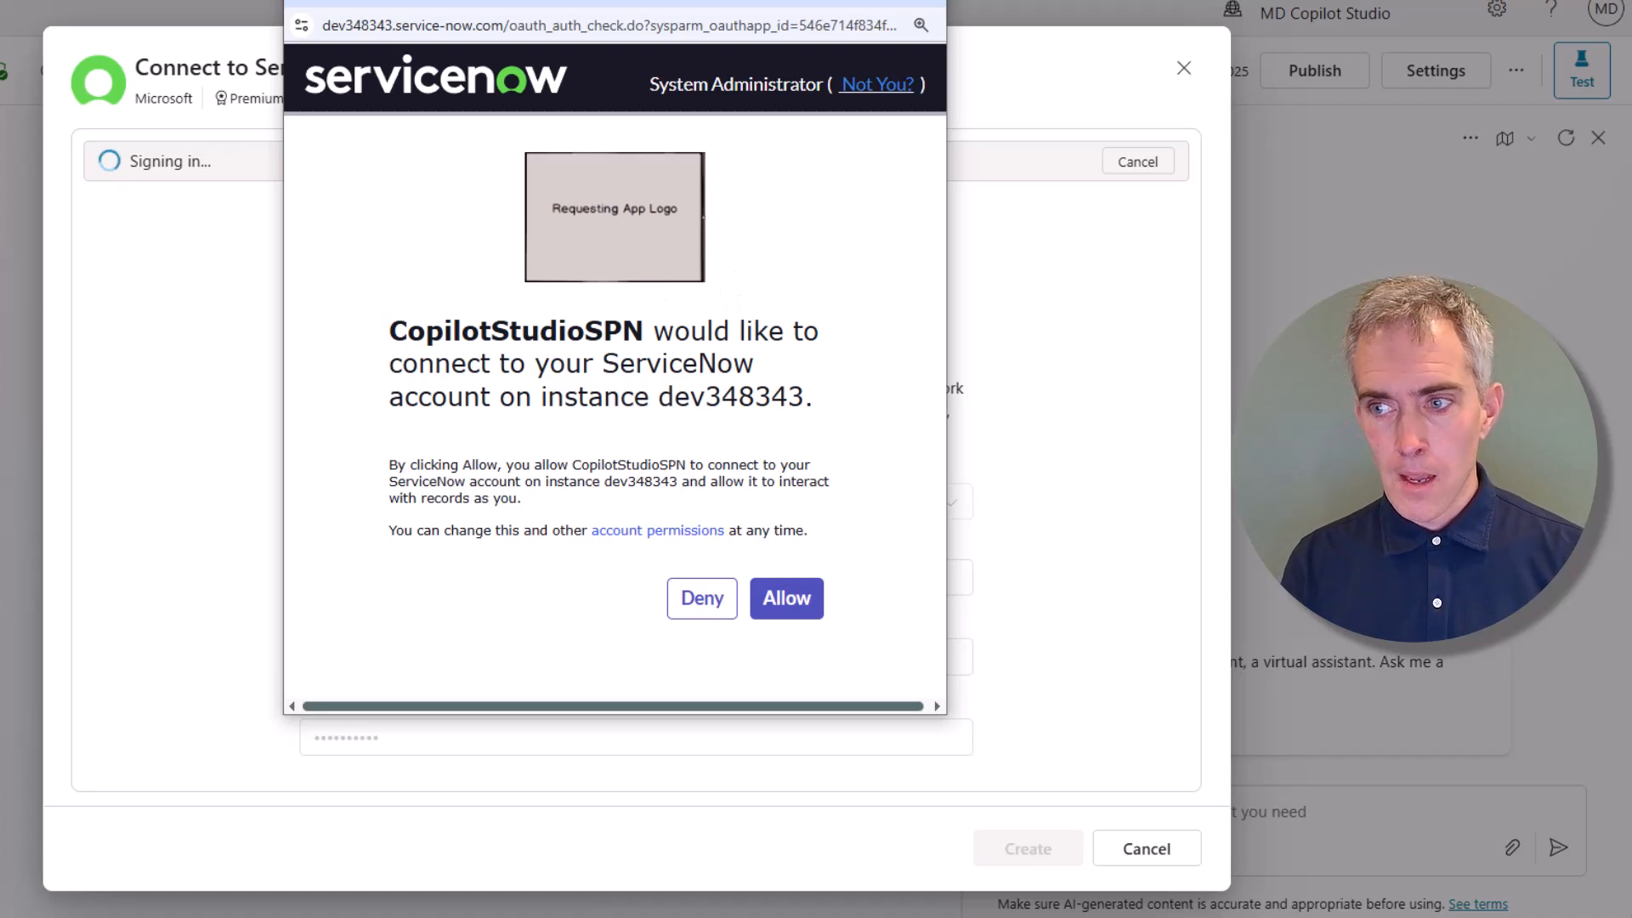
click(786, 599)
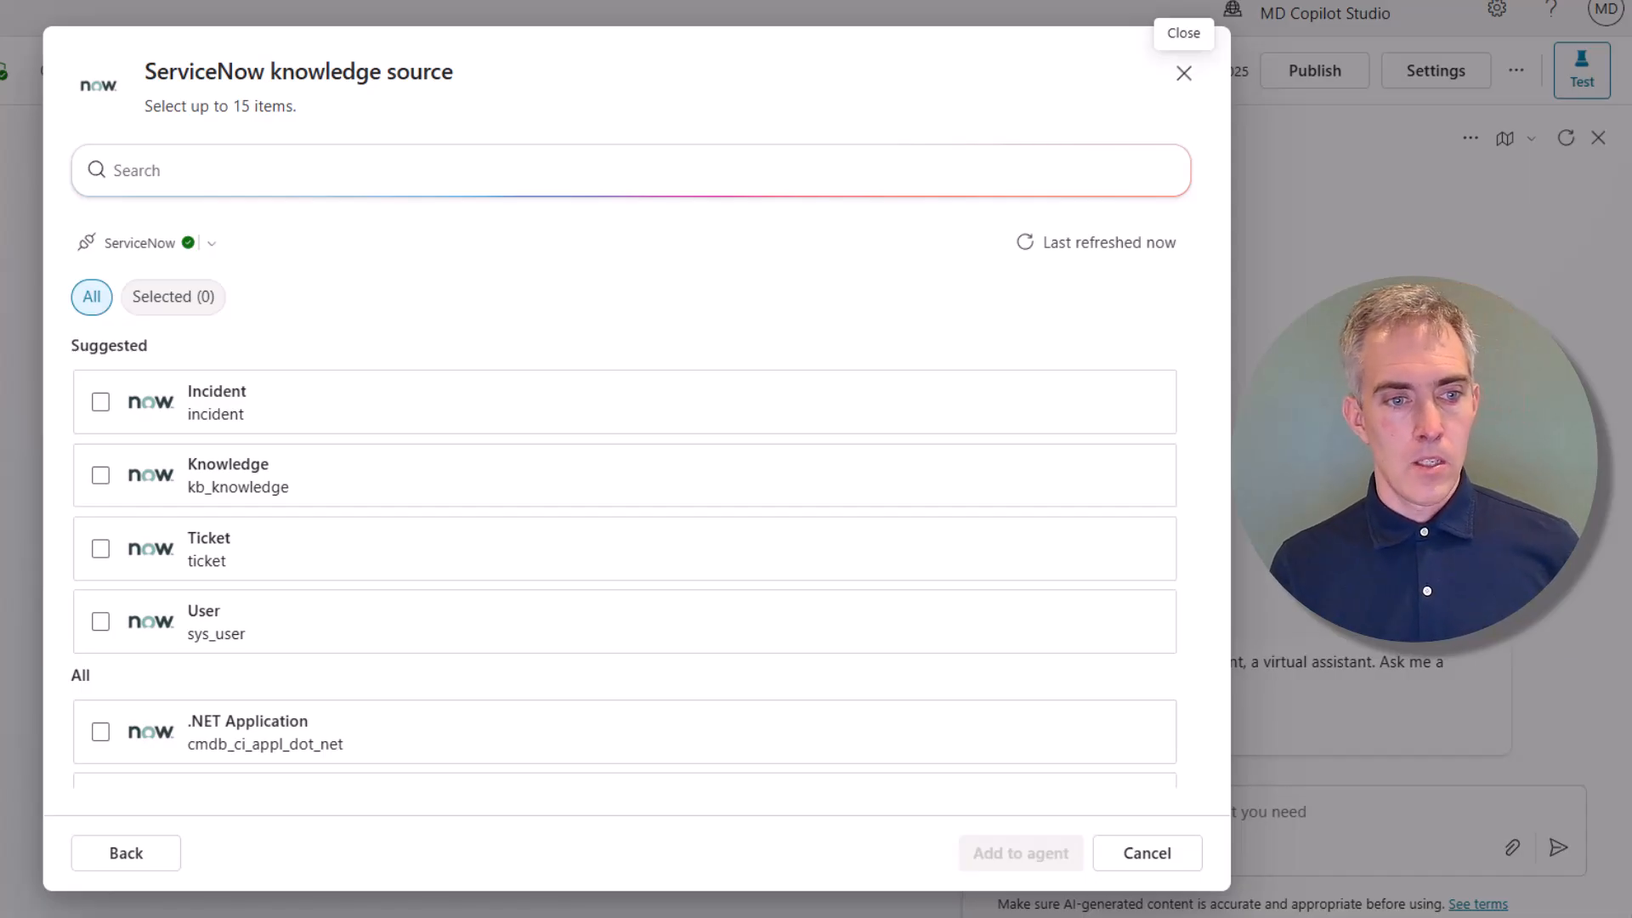
Select the ServiceNow Knowledge table and add it to the agent as a knowledge source
click(101, 476)
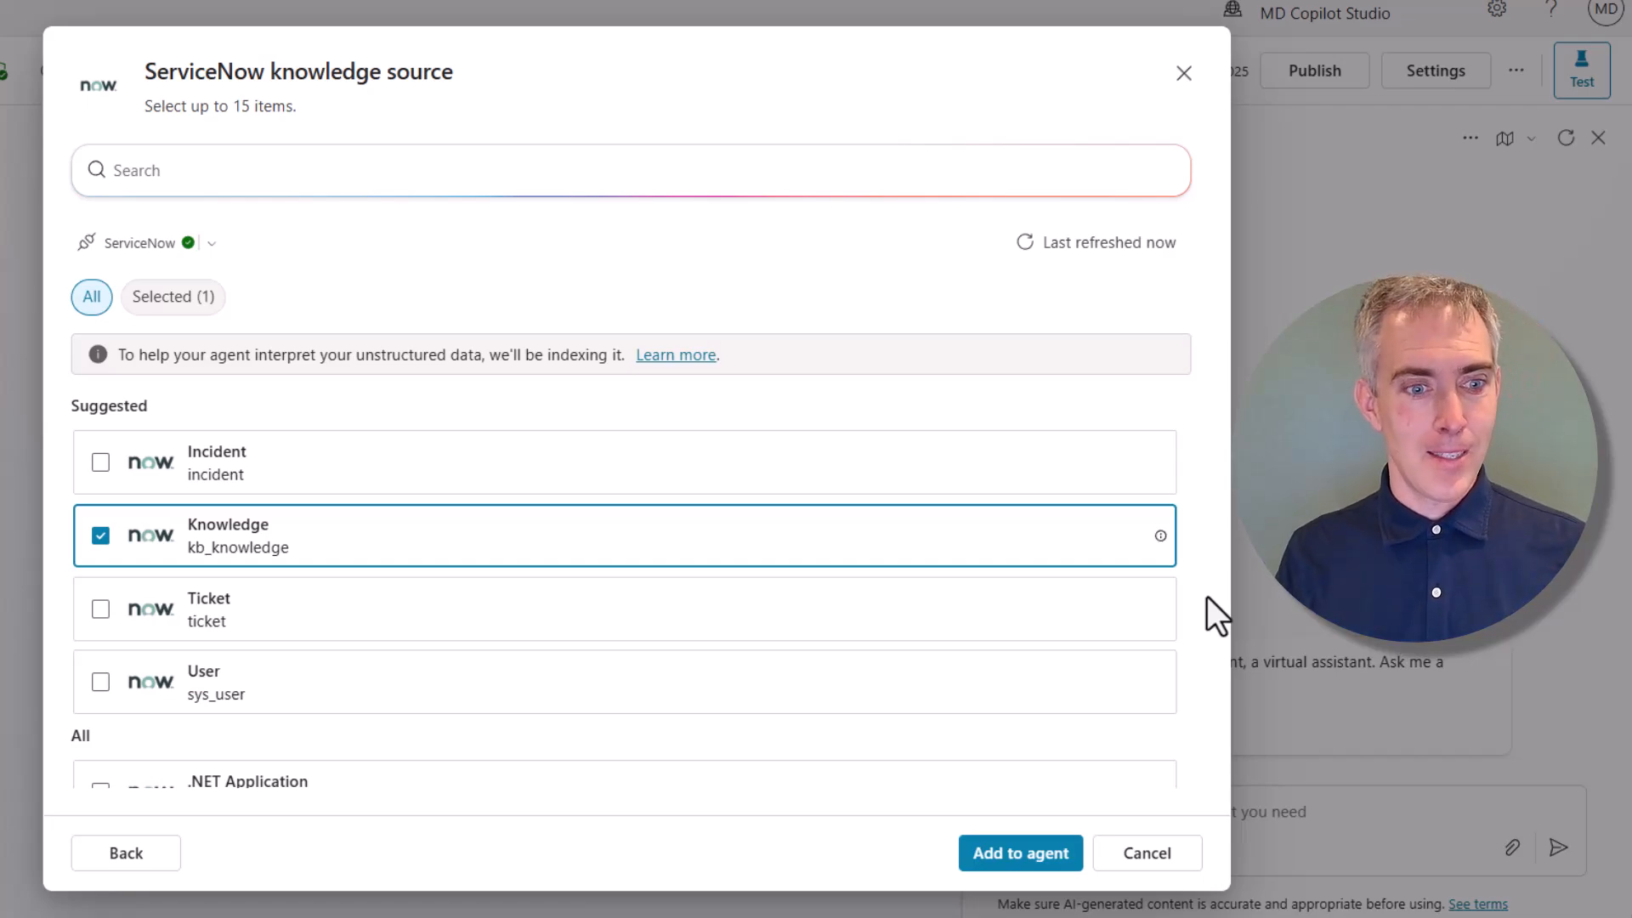
click(1024, 855)
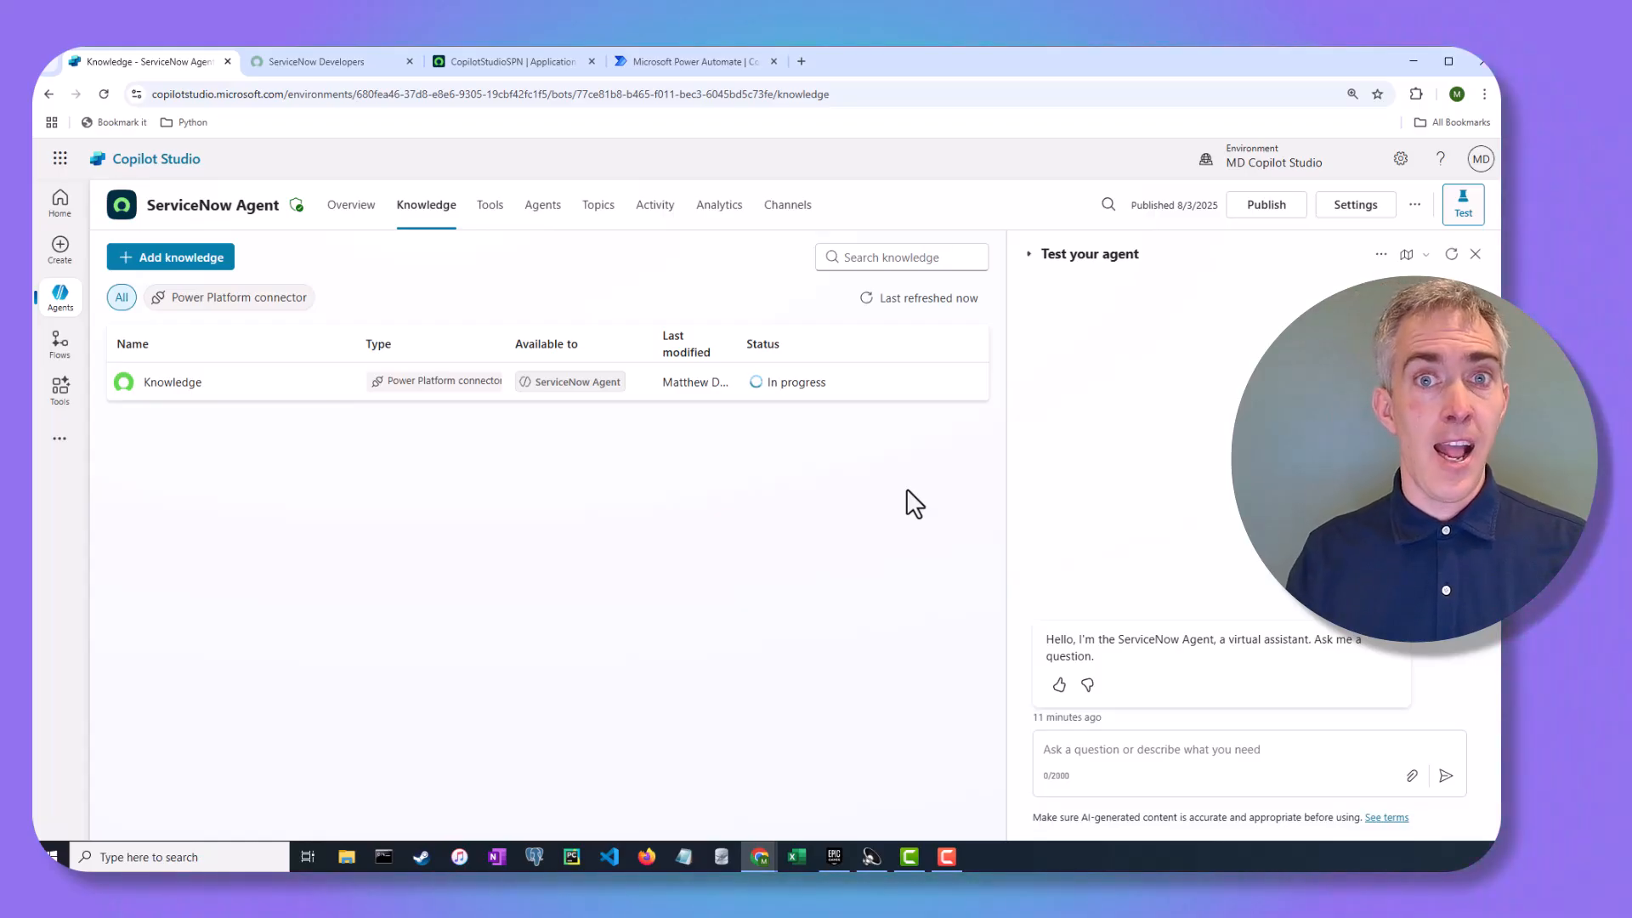
Filter All modules for 'knowledge', open Self-Service > Knowledge and browse the IT knowledge base articles
click(466, 69)
click(170, 166)
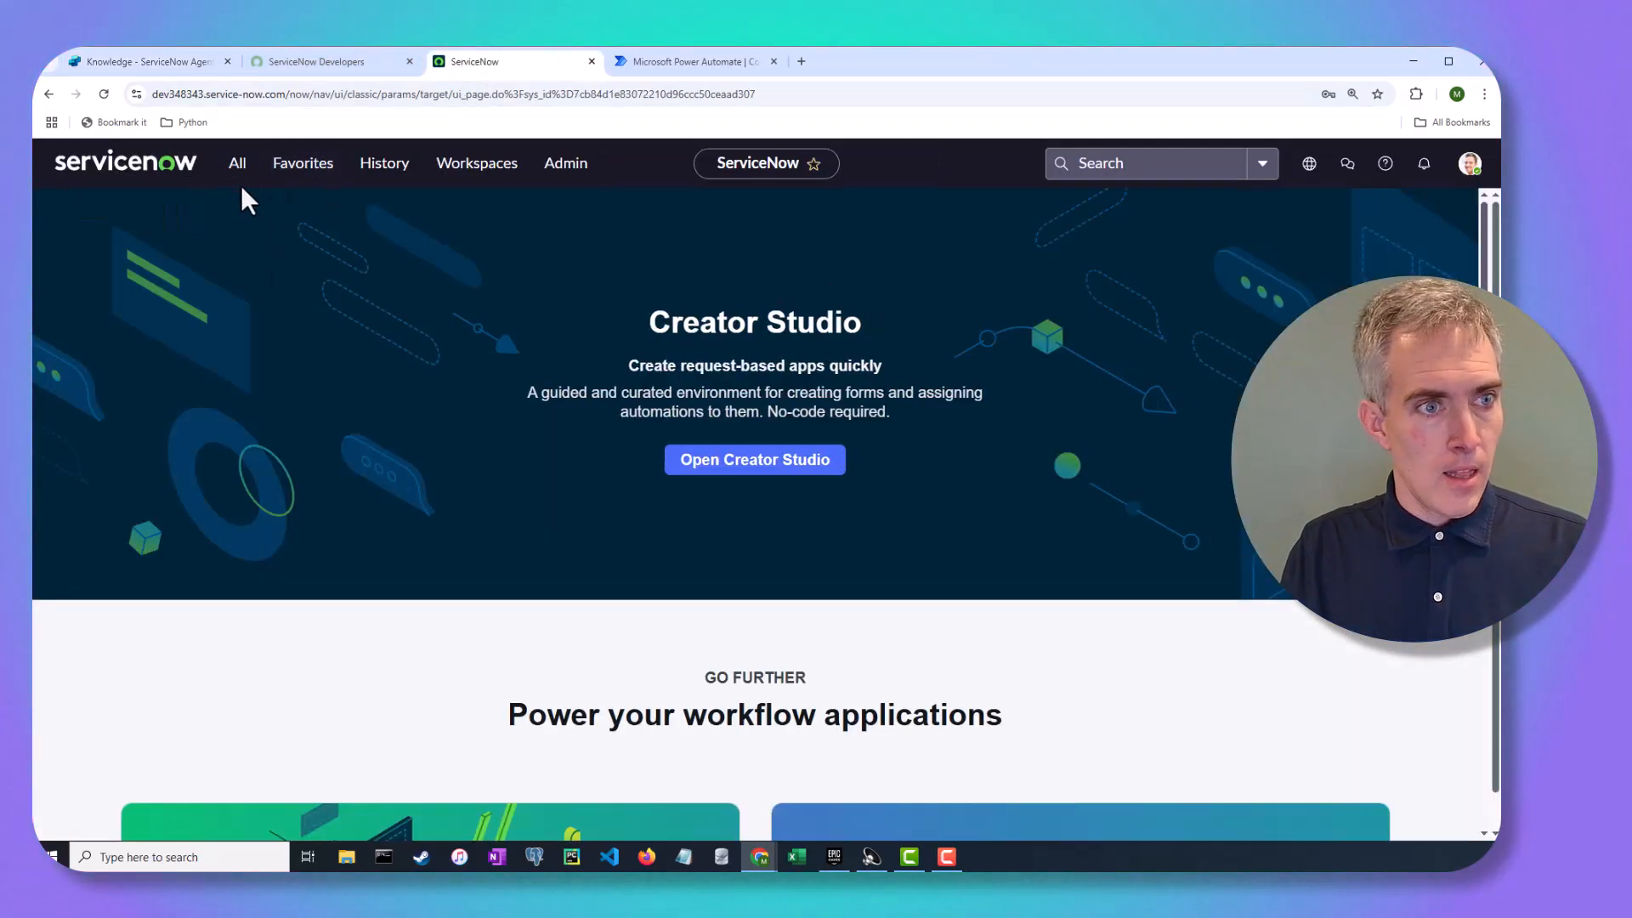
click(237, 163)
click(266, 216)
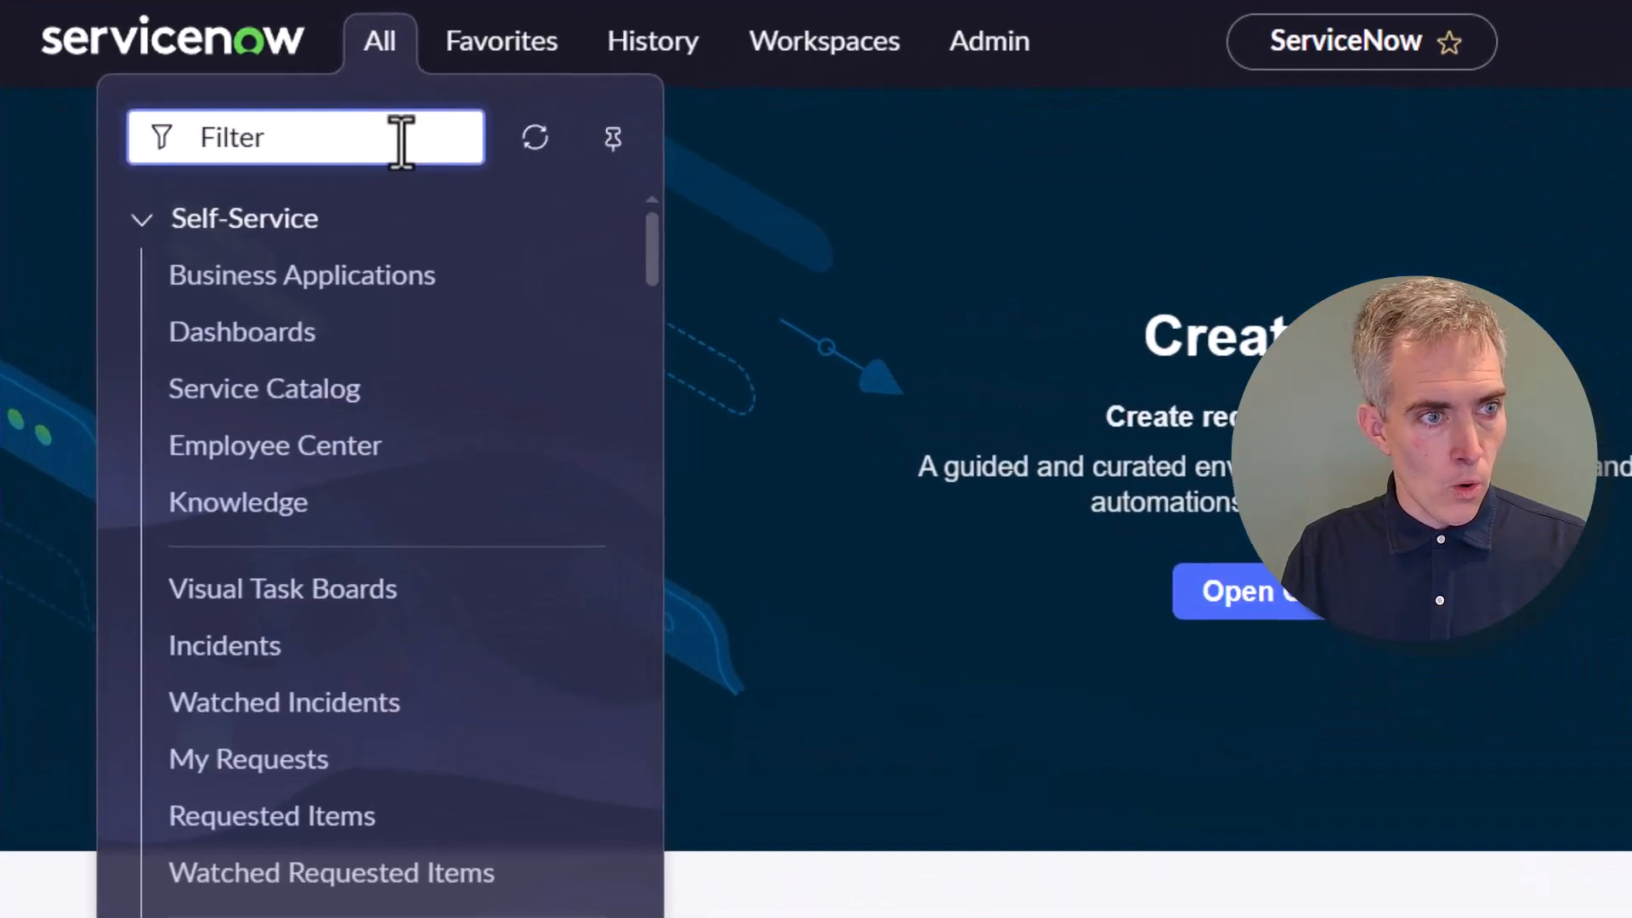
text(knowled)
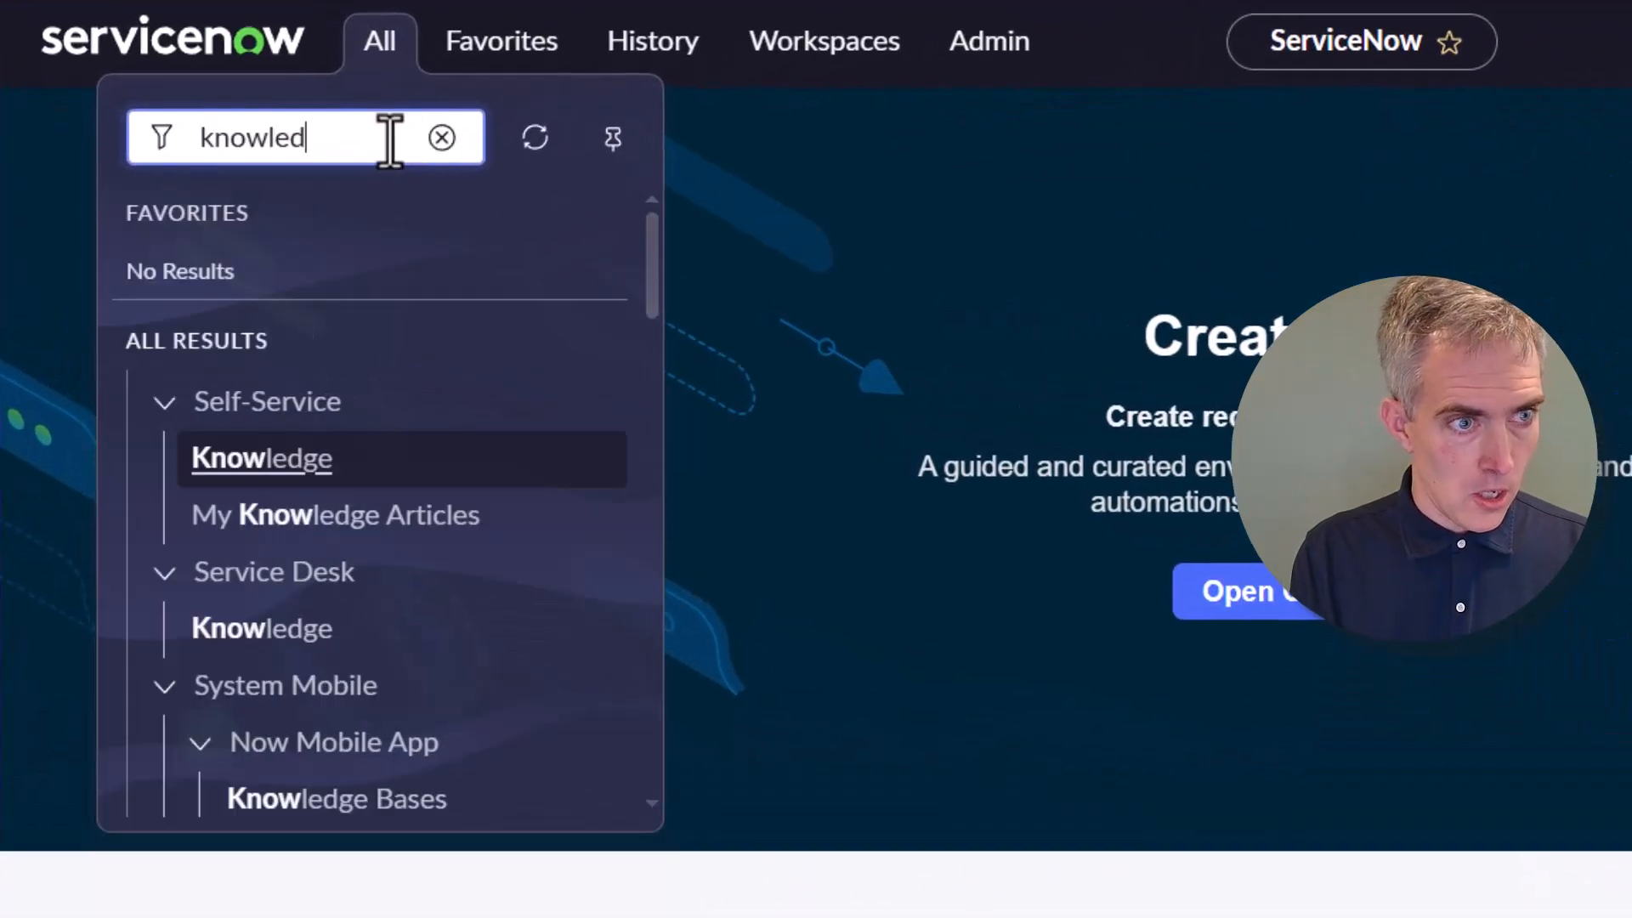
text(ge)
click(307, 457)
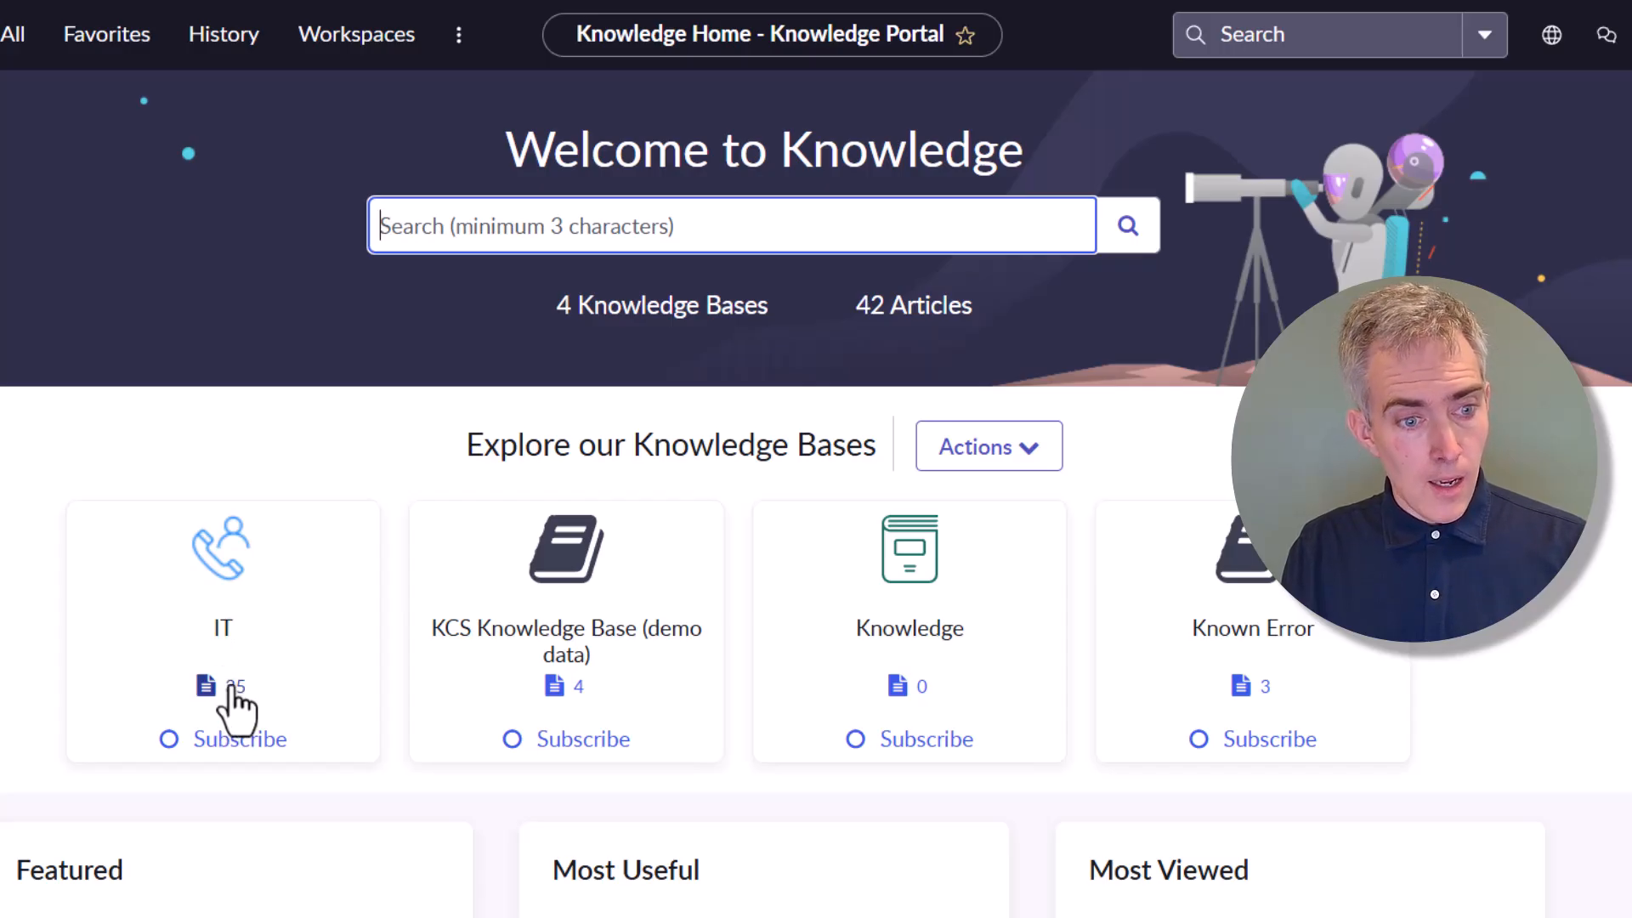
click(273, 692)
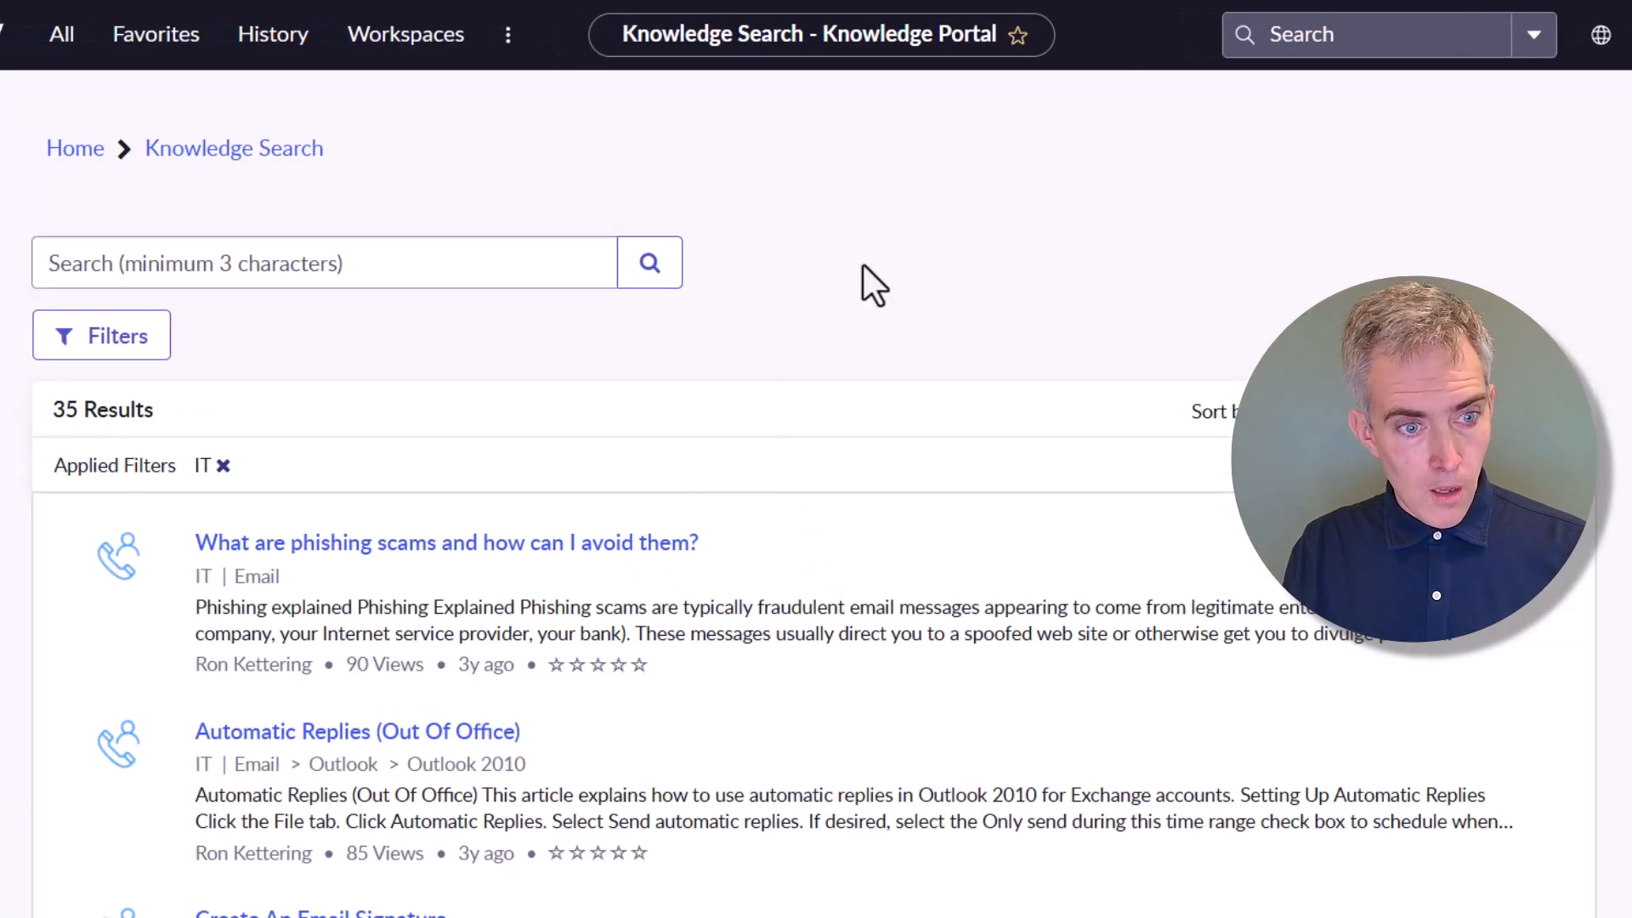
scroll(927, 241, down, 1)
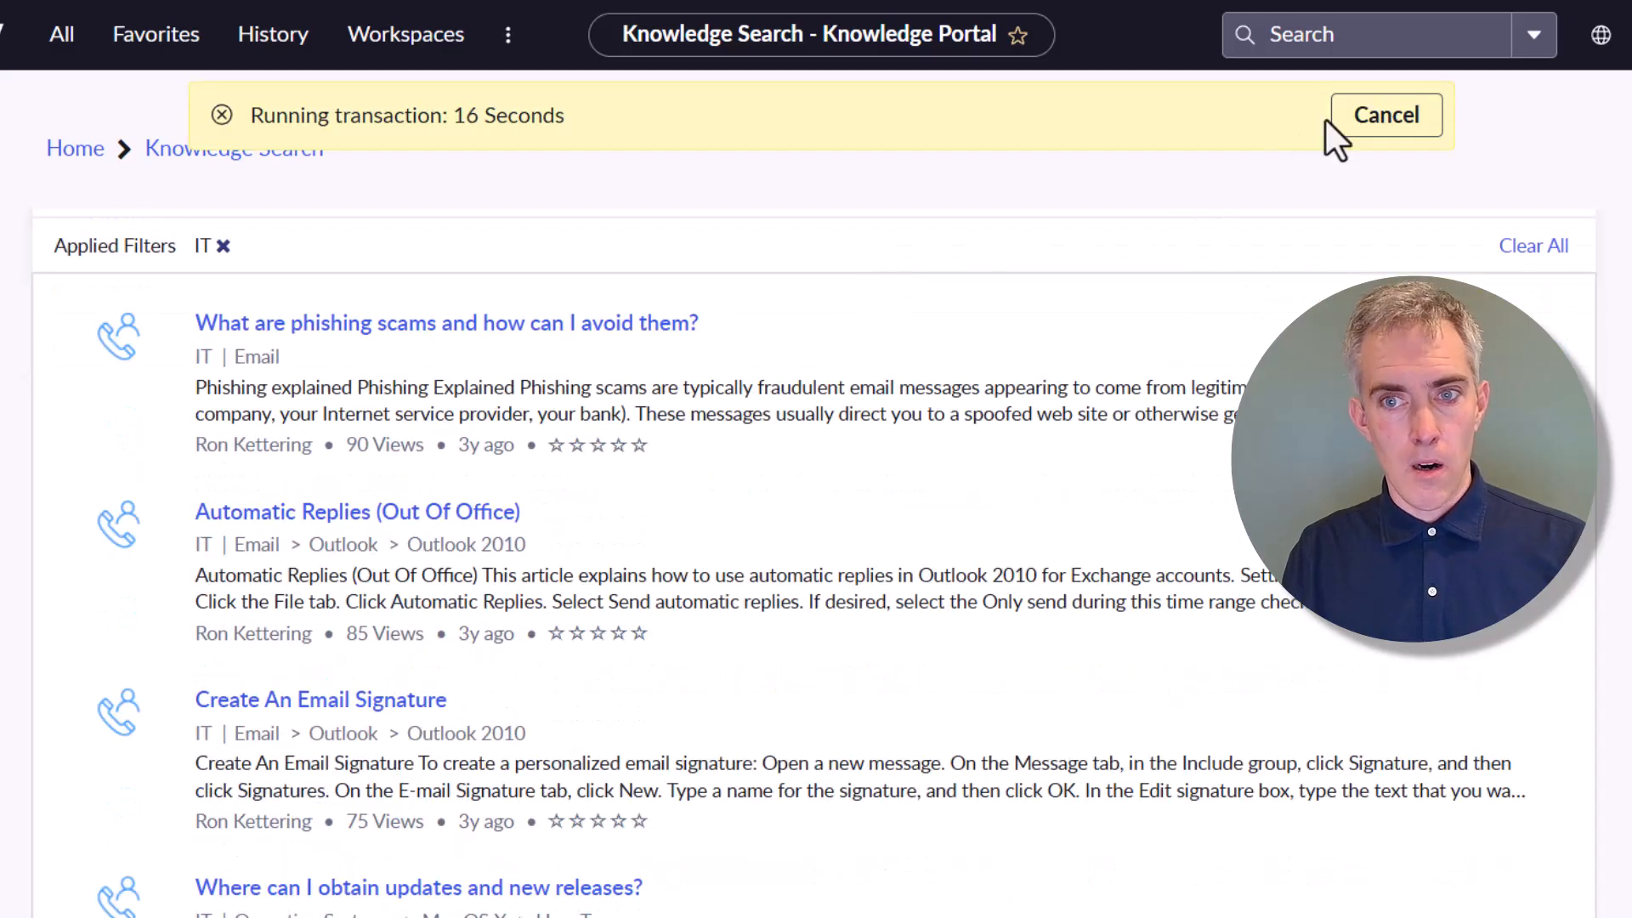
click(1352, 119)
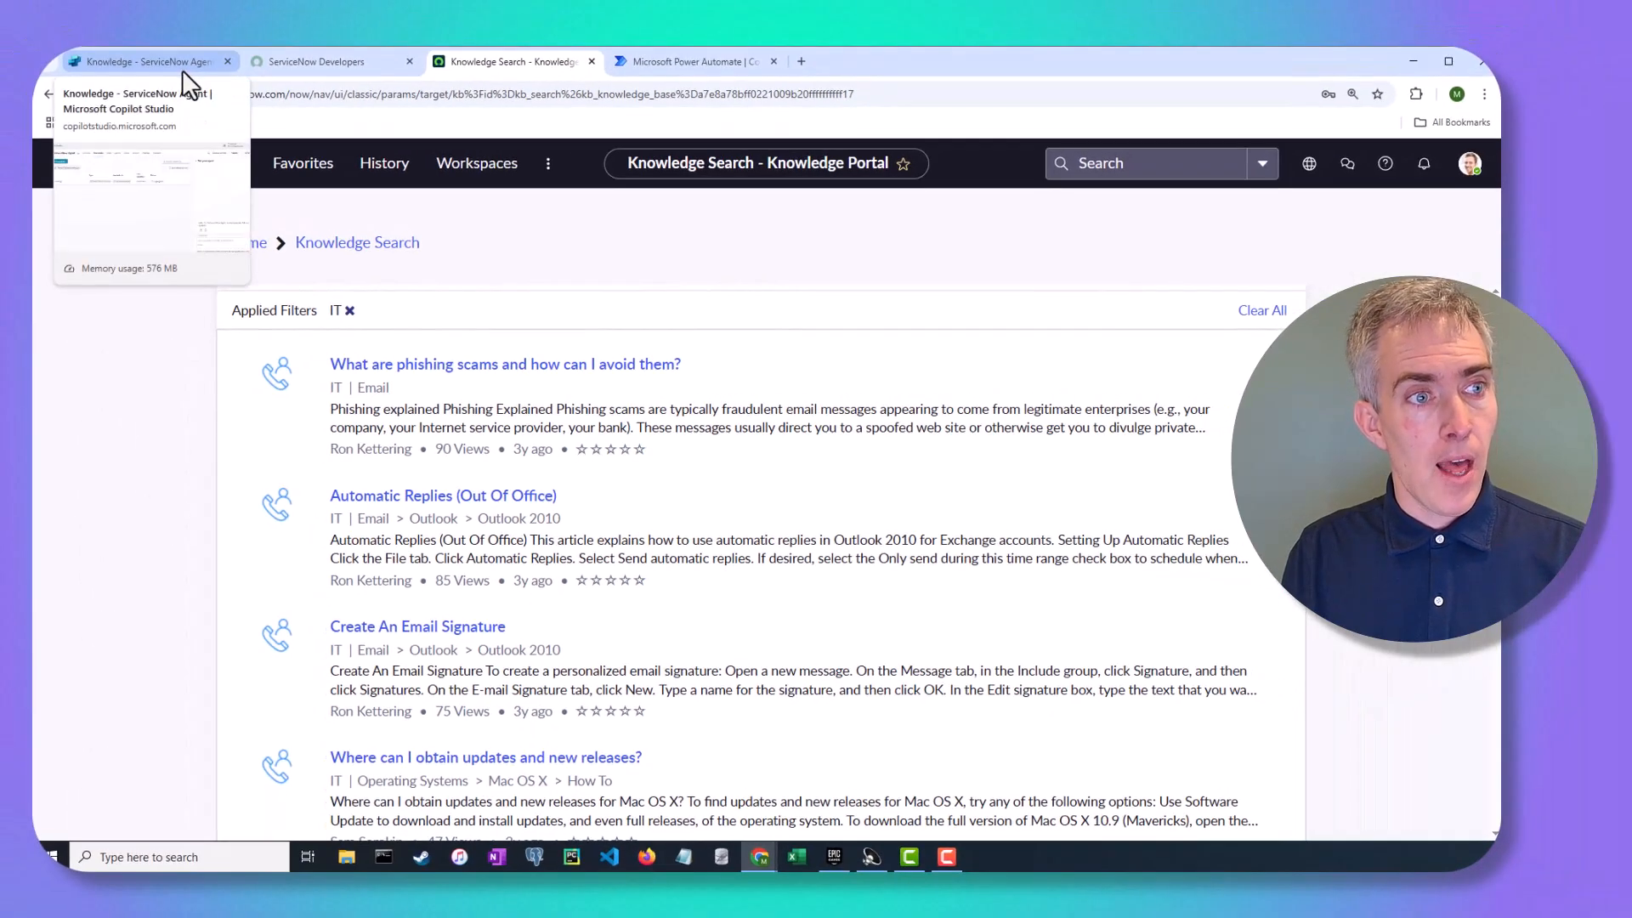
Return to the ServiceNow Agent in Copilot Studio, moving through Overview and Knowledge to its Settings
click(182, 68)
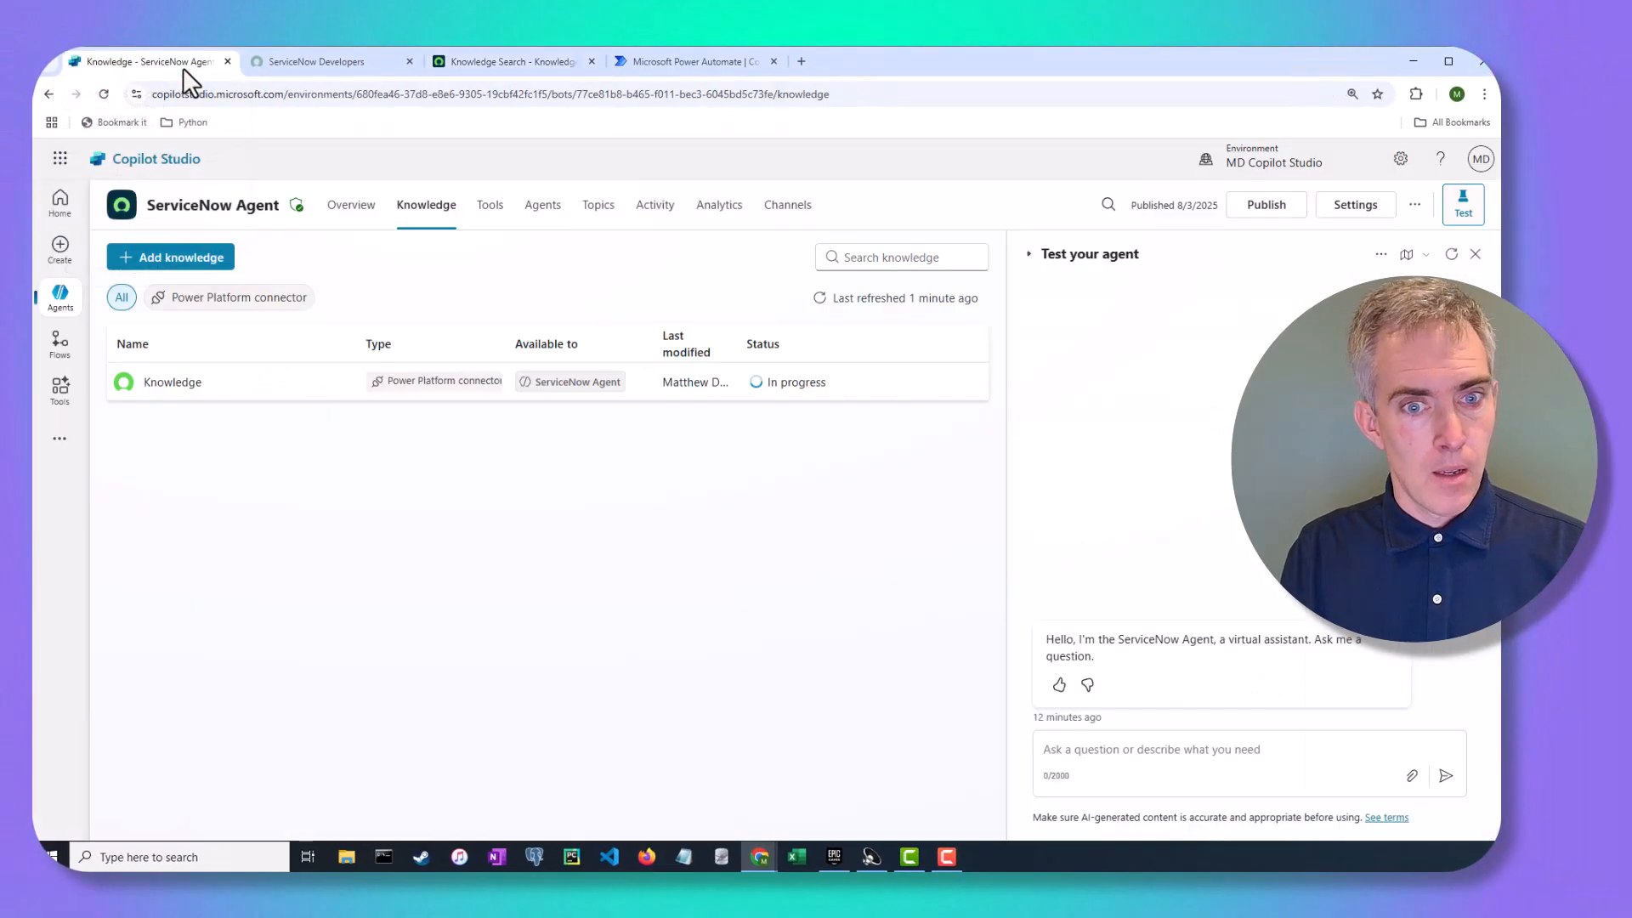
click(340, 223)
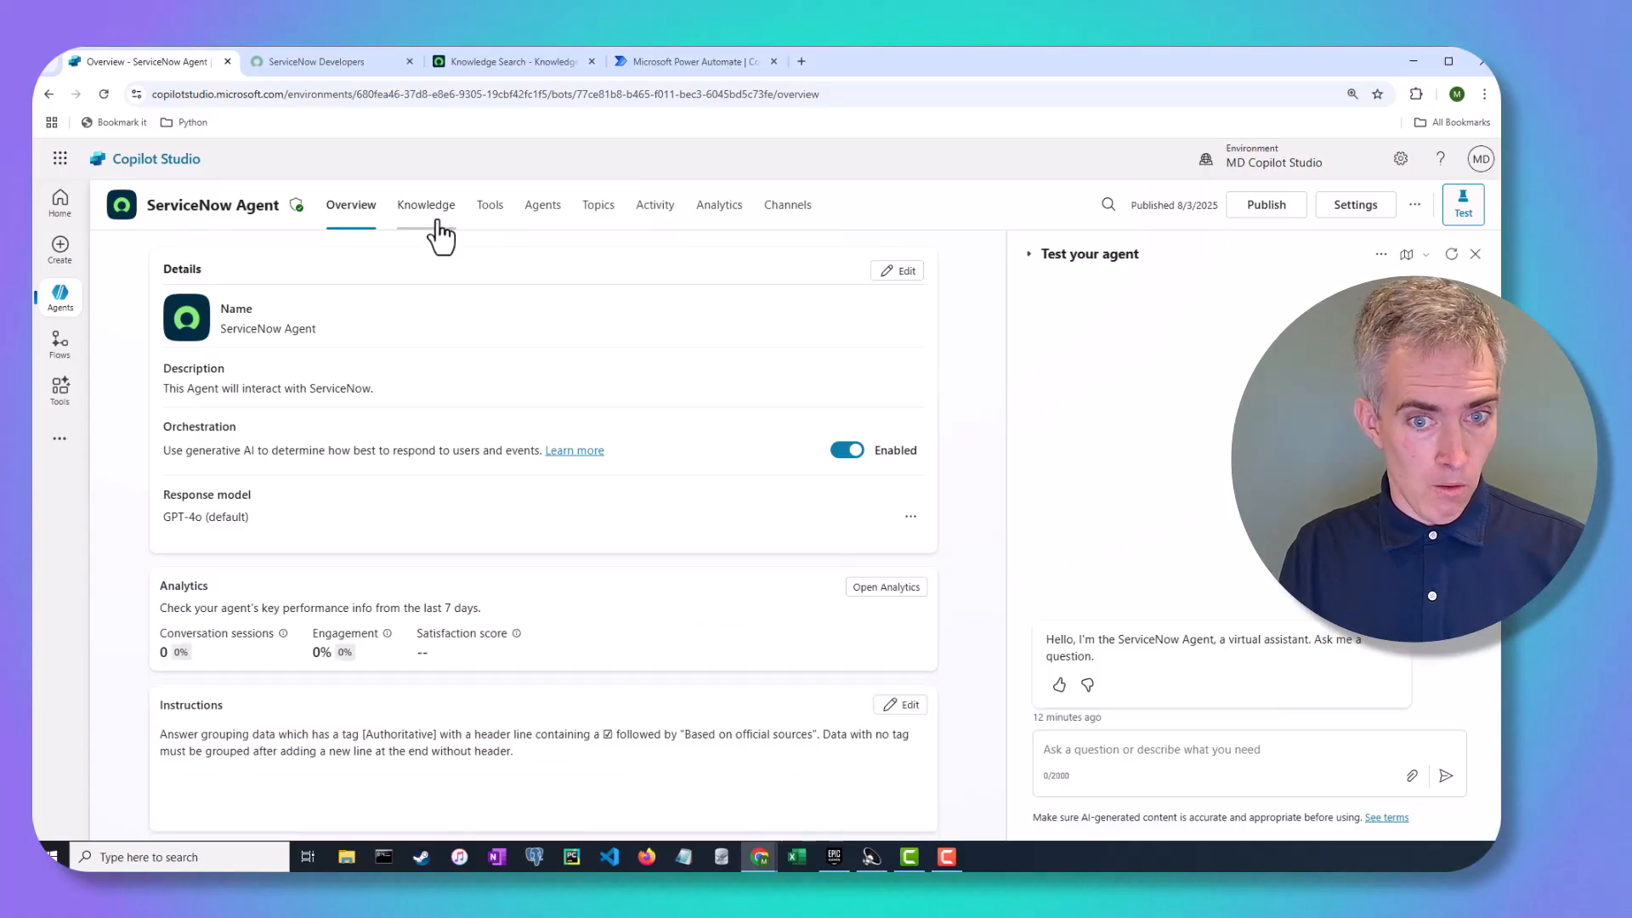
click(435, 222)
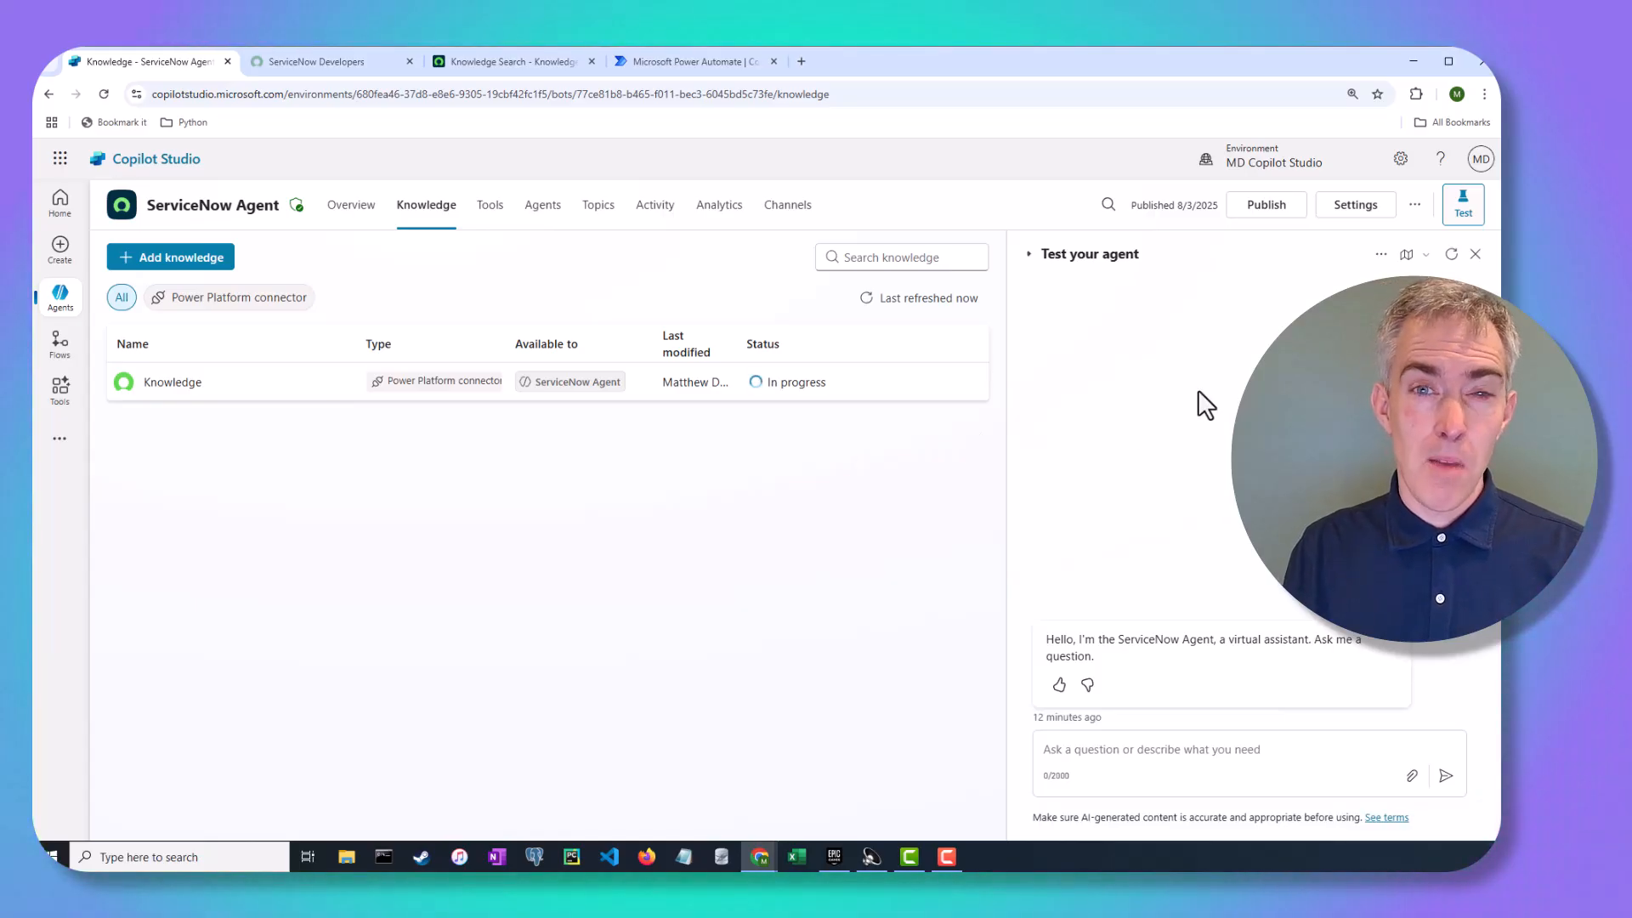
click(1368, 218)
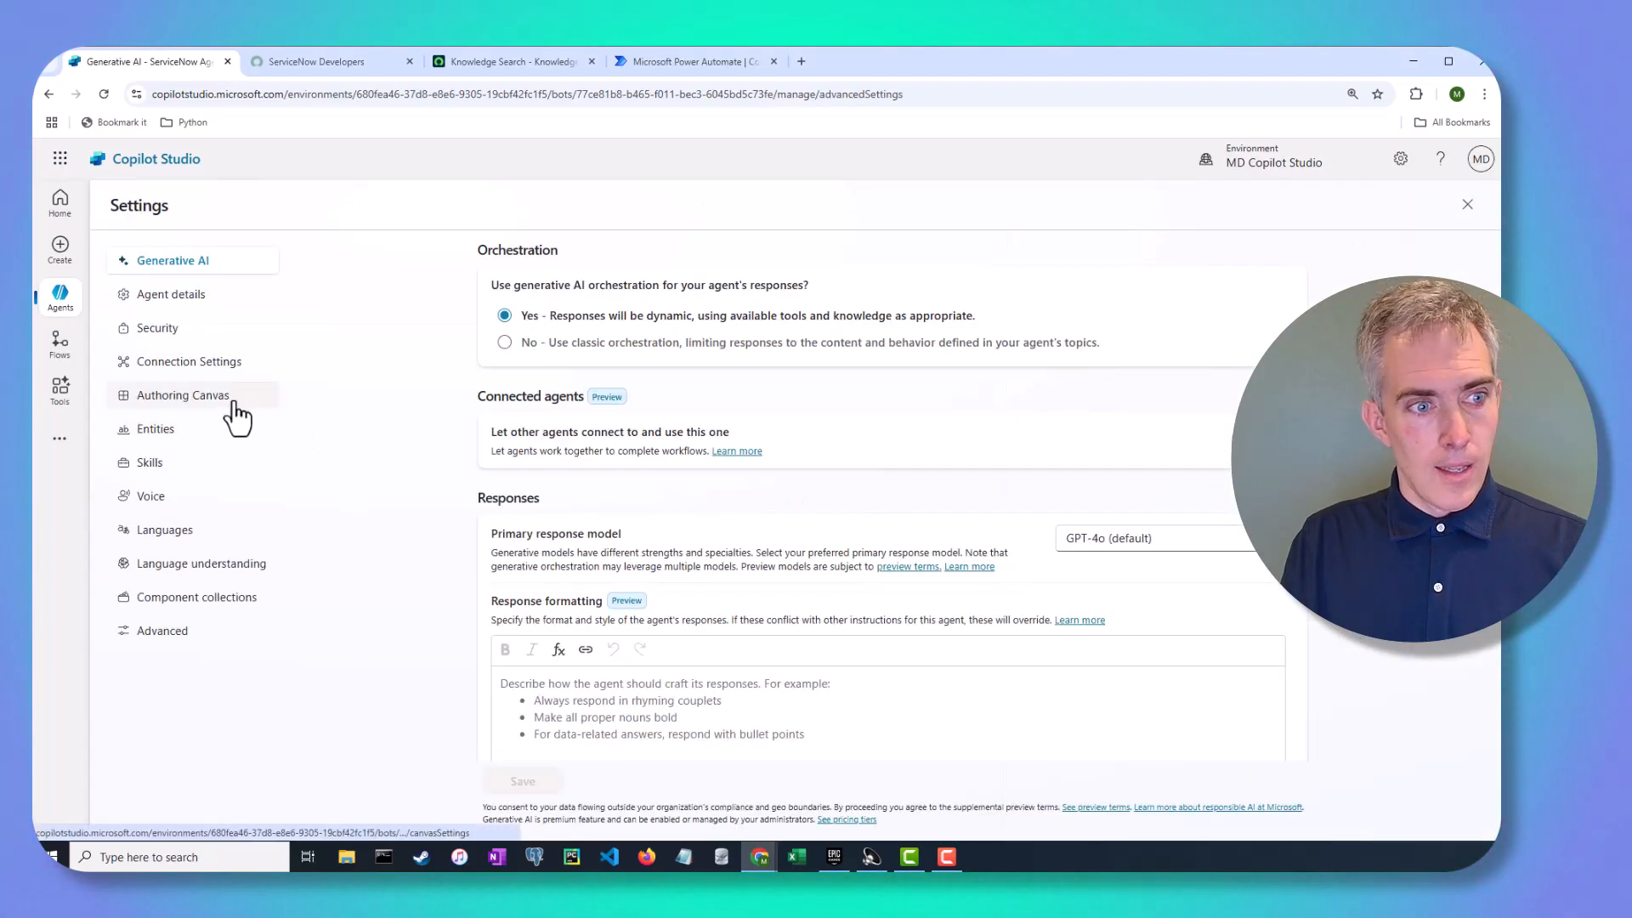
Connect the ServiceNow connection in Connection Settings so it reads Connected, then view Agent details
click(219, 363)
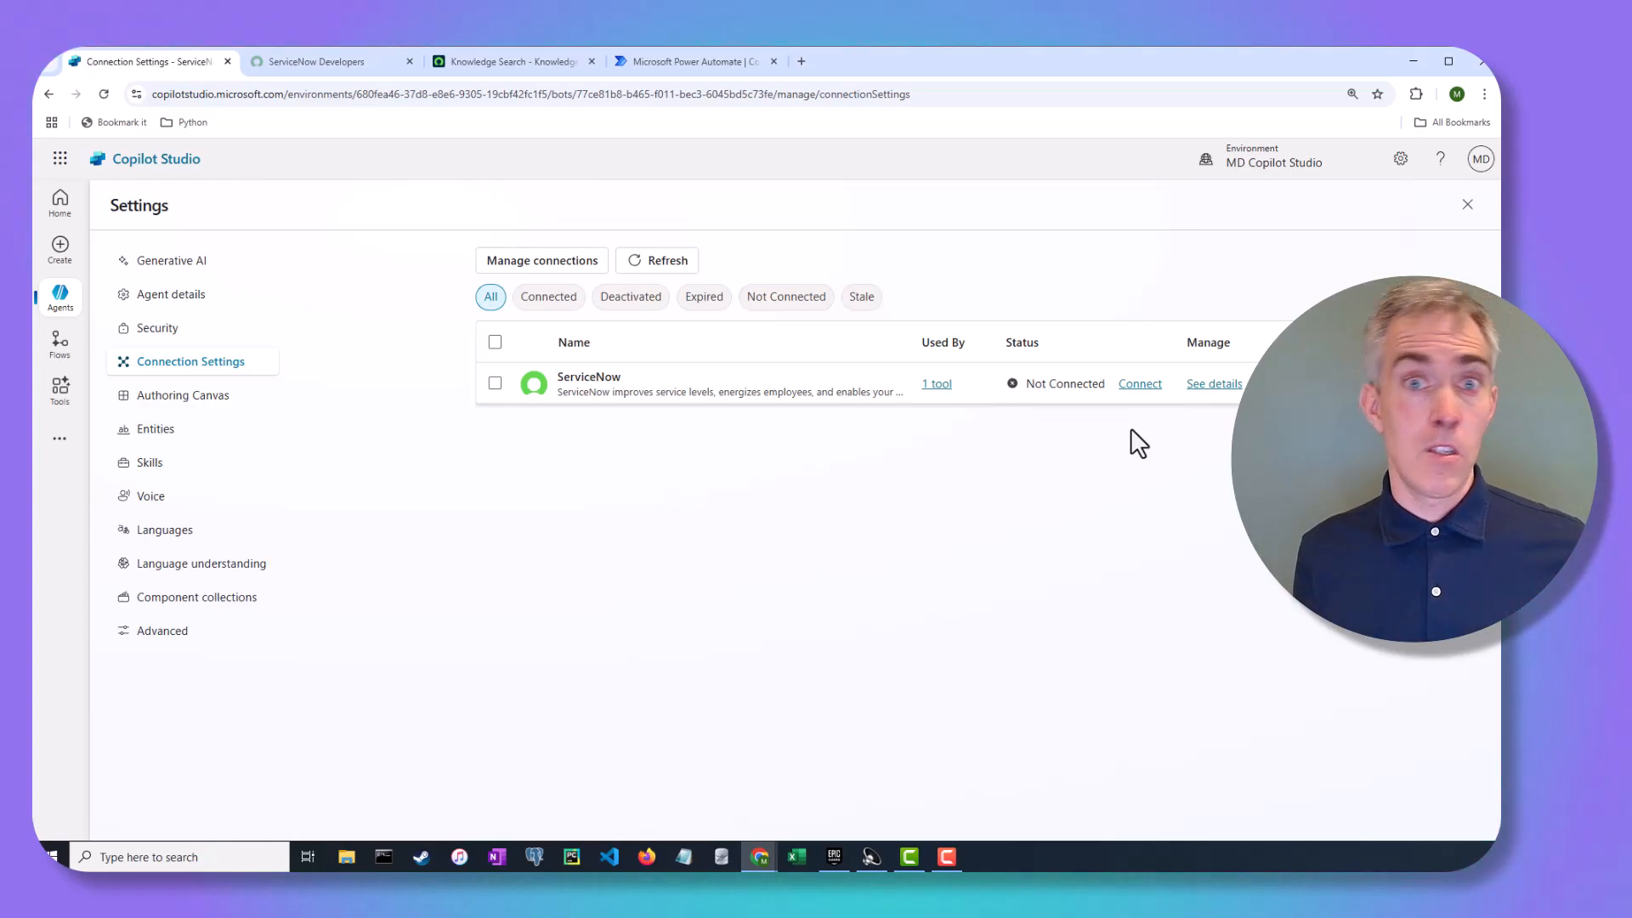
click(1140, 384)
click(1041, 770)
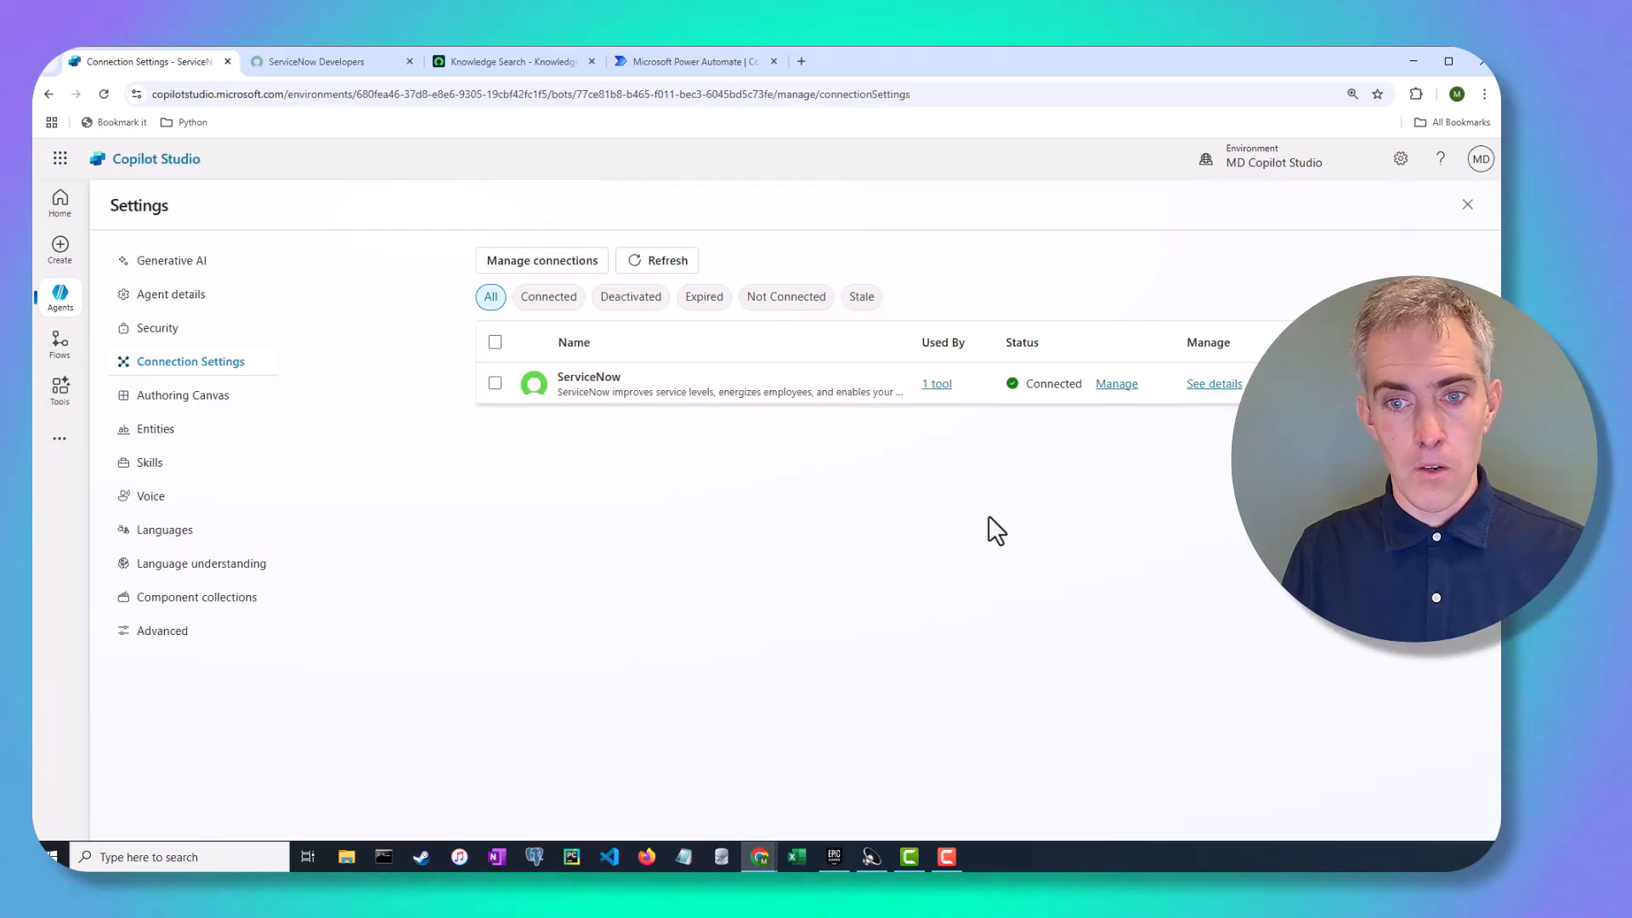
click(194, 300)
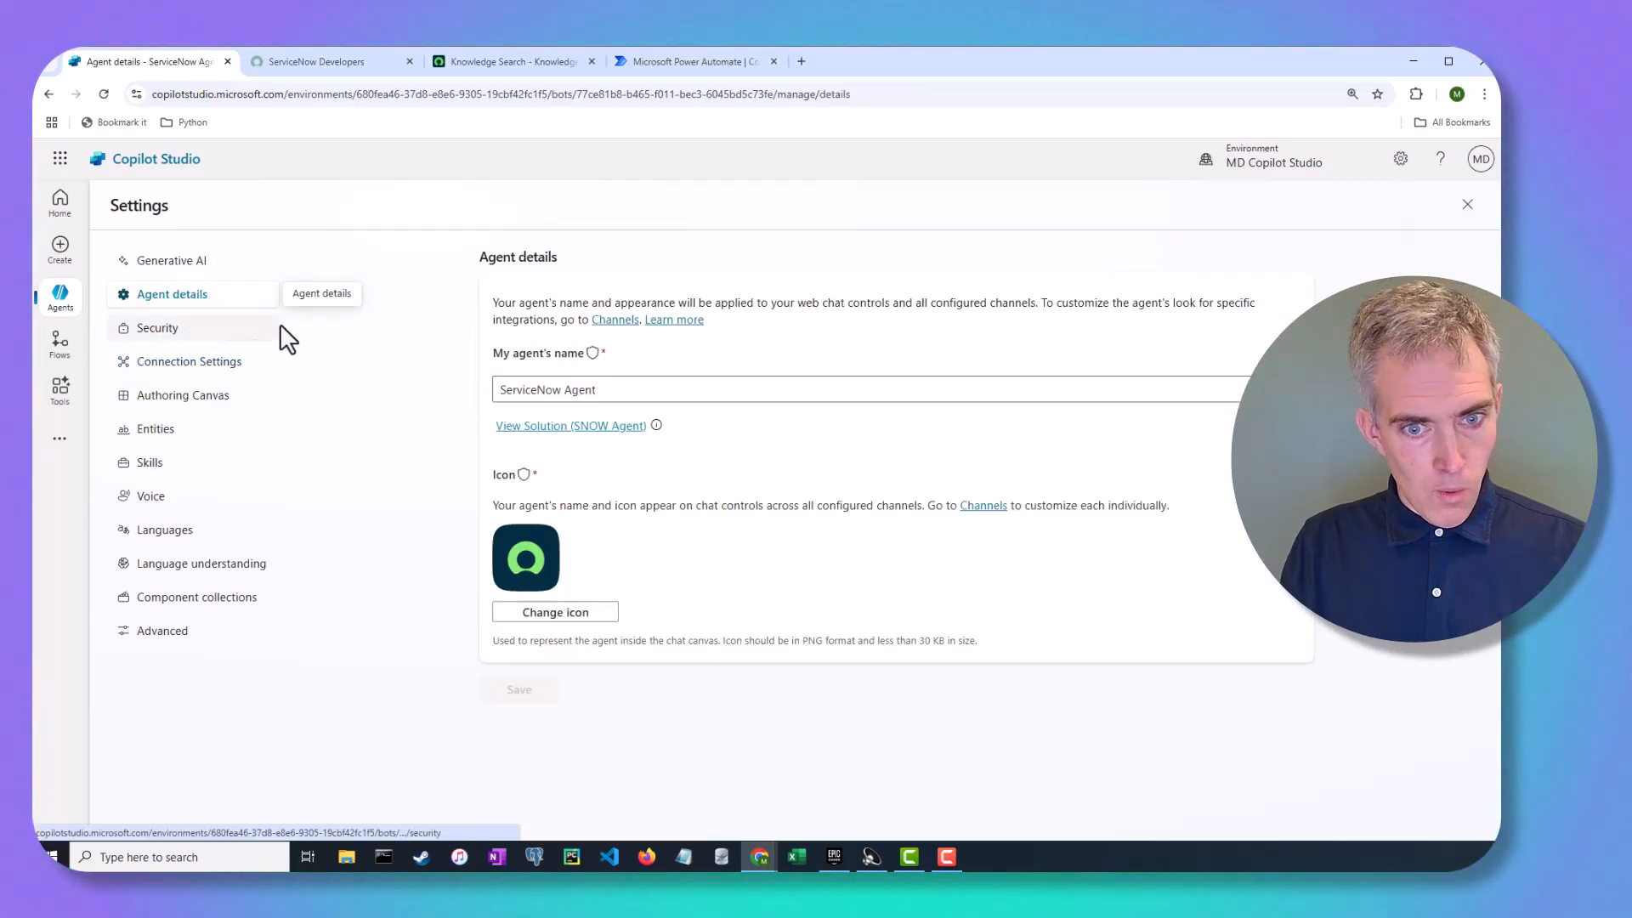
Review the Generative AI settings, close Settings, and focus the Test pane's question box
click(170, 263)
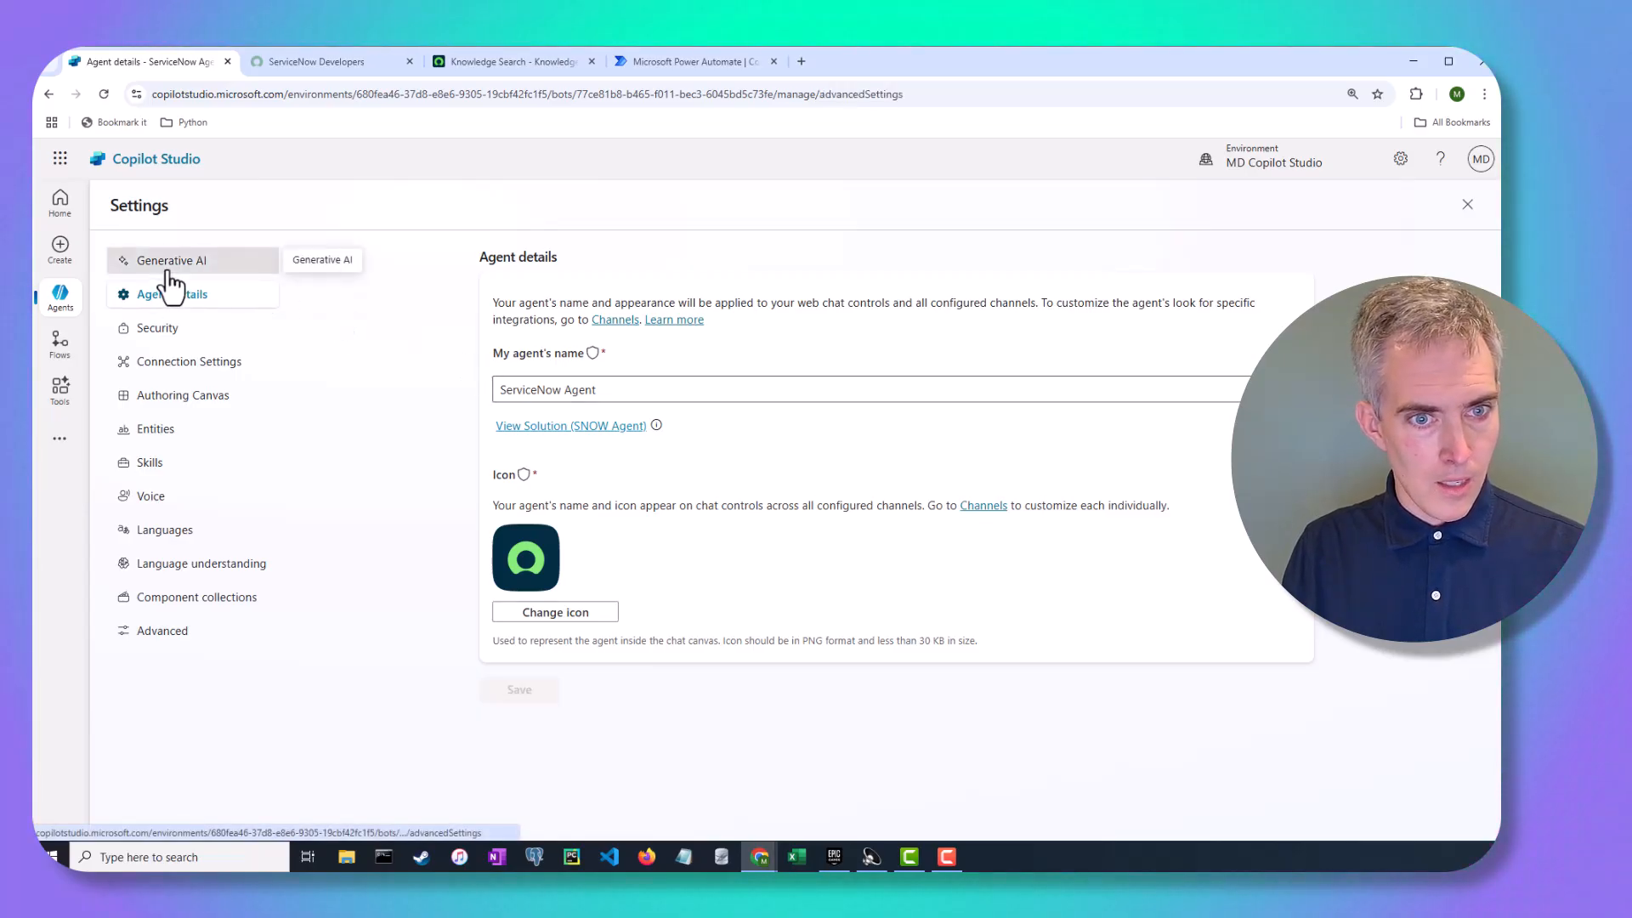
scroll(970, 501, down, 3)
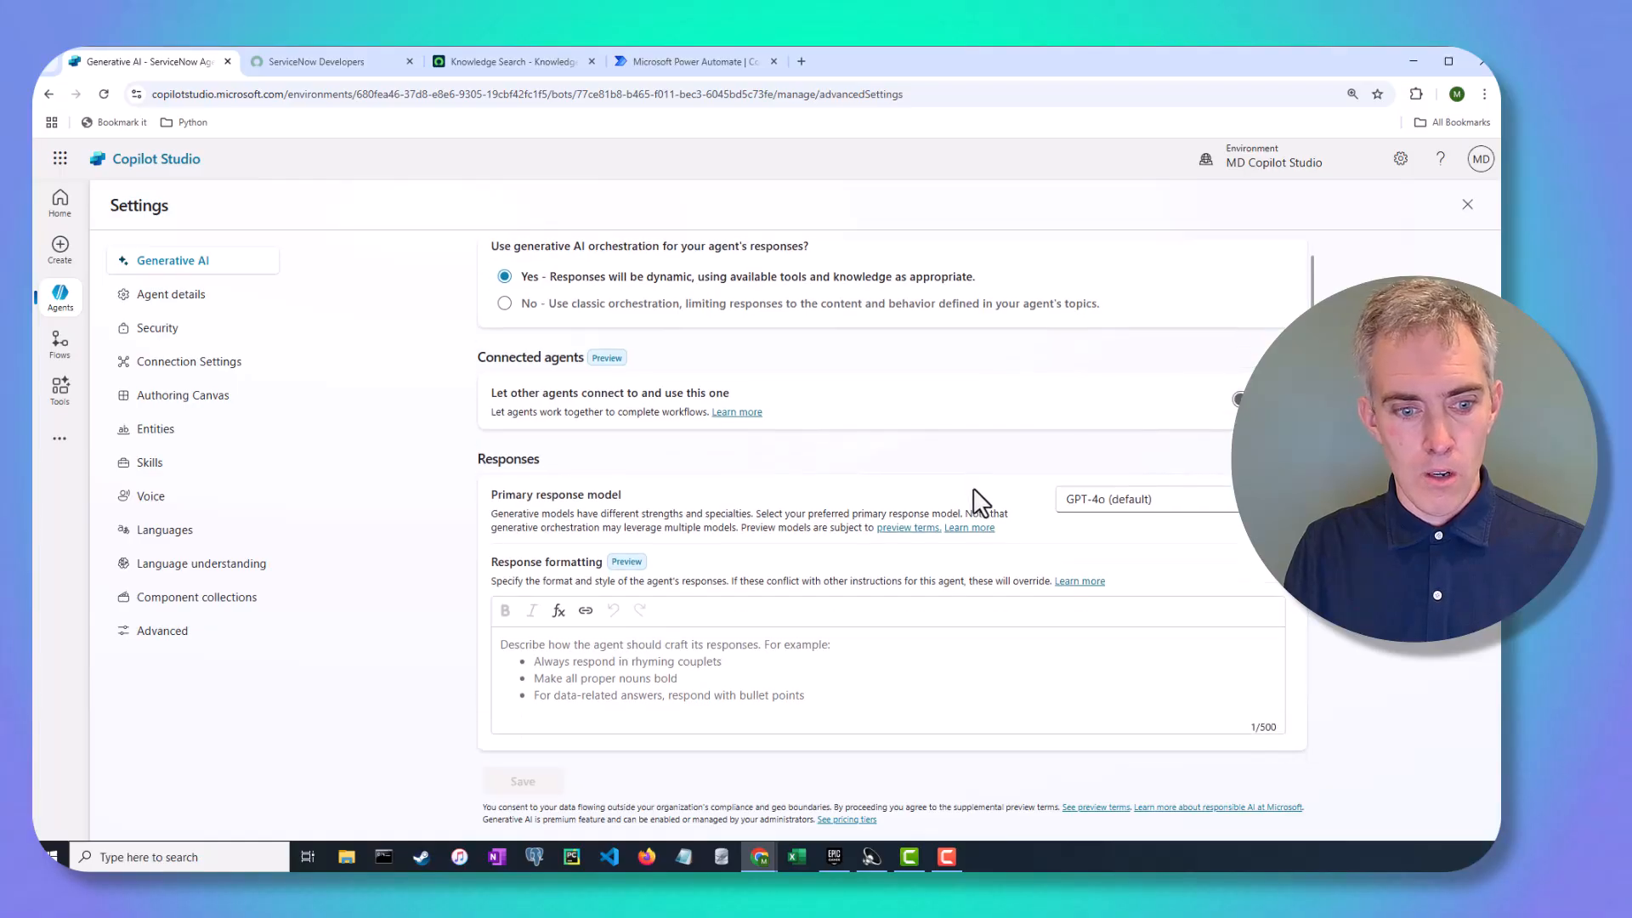
scroll(980, 501, down, 10)
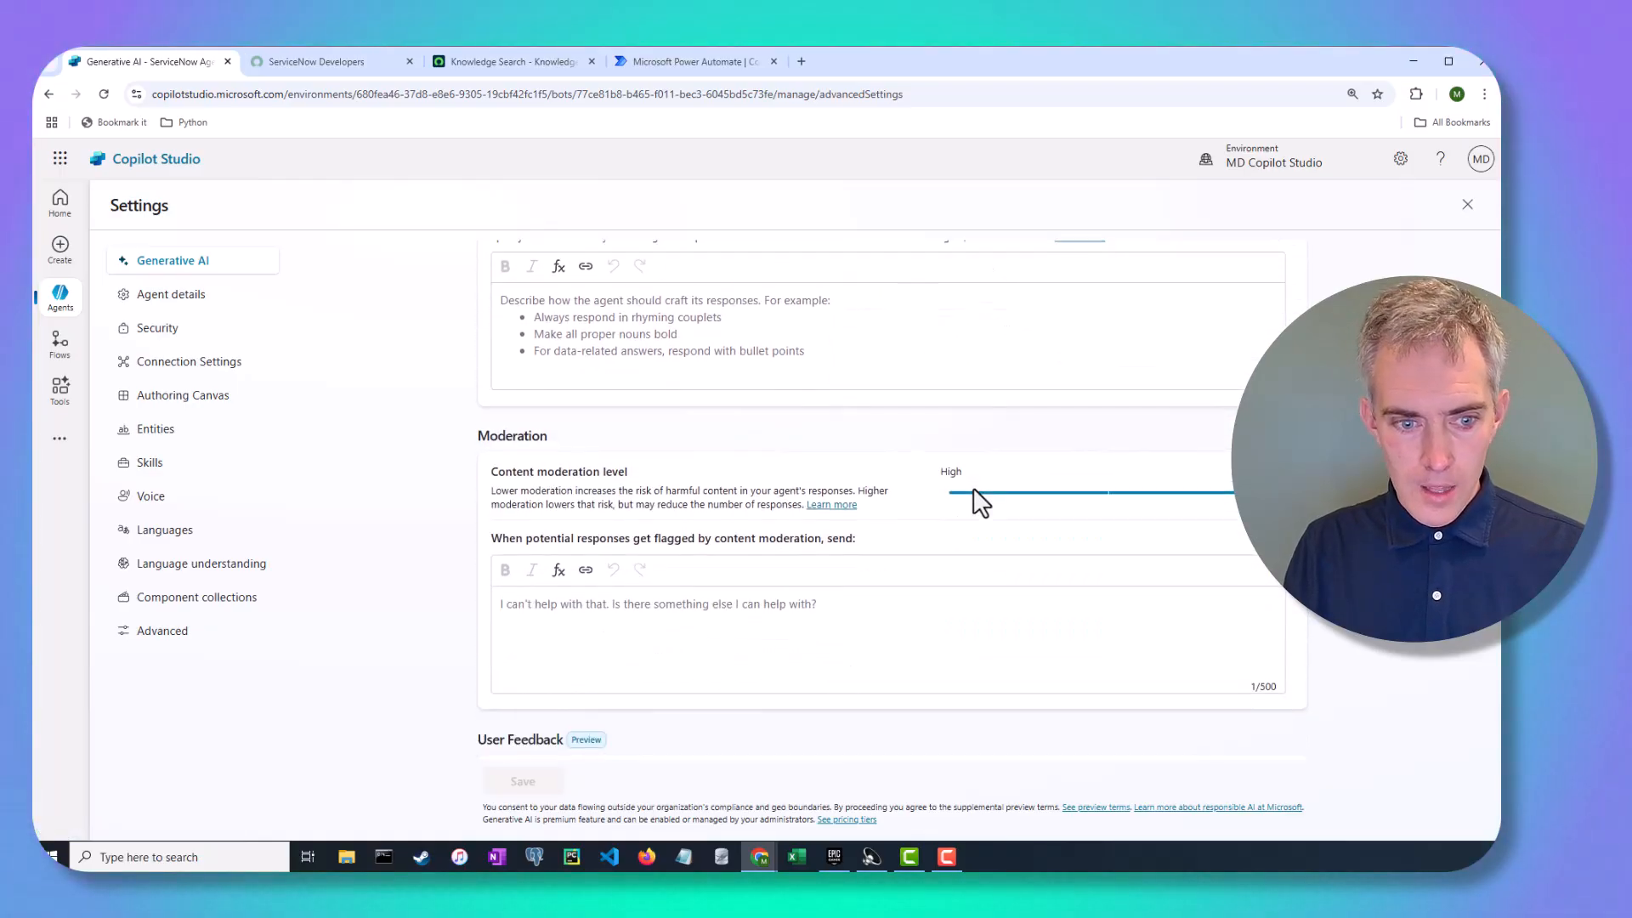
scroll(982, 503, down, 2)
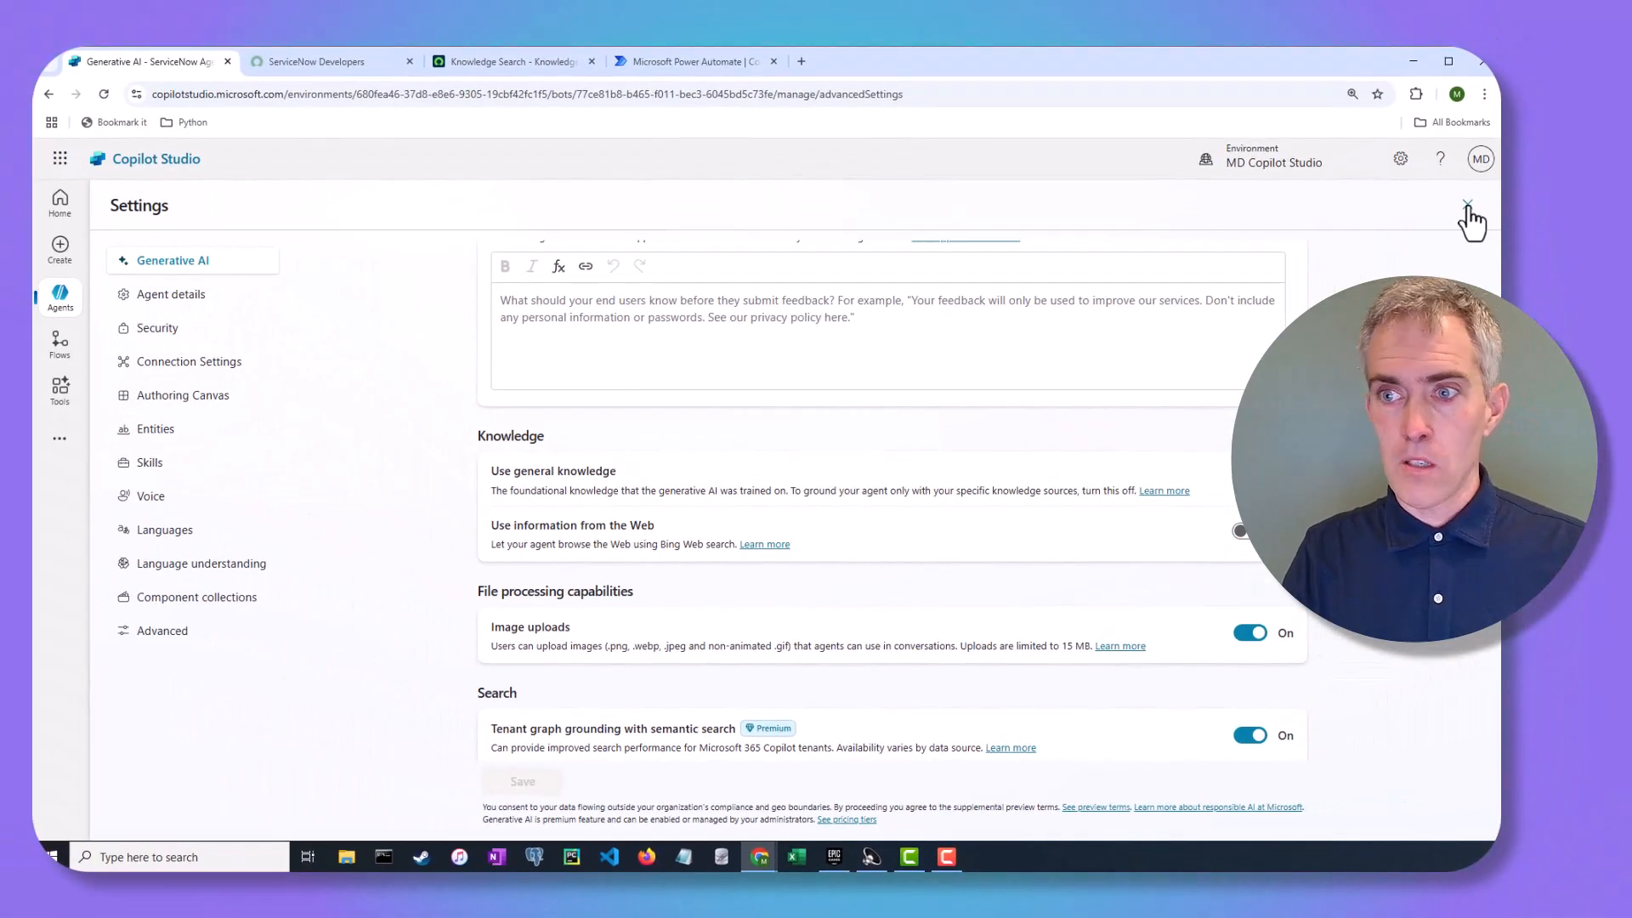
click(1468, 208)
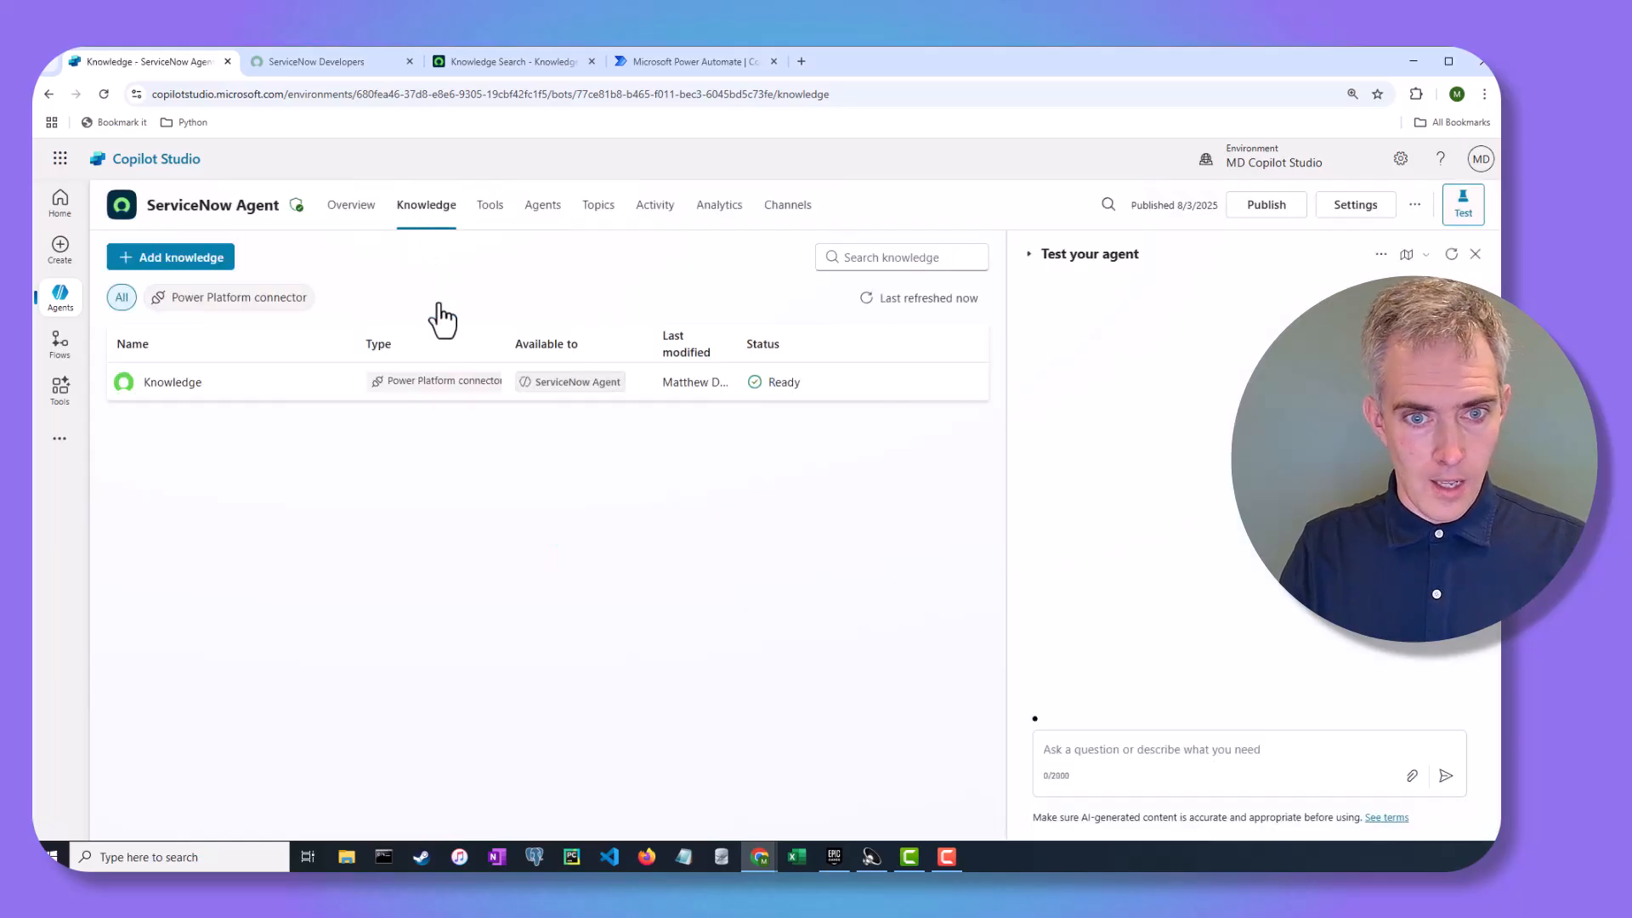
click(1079, 748)
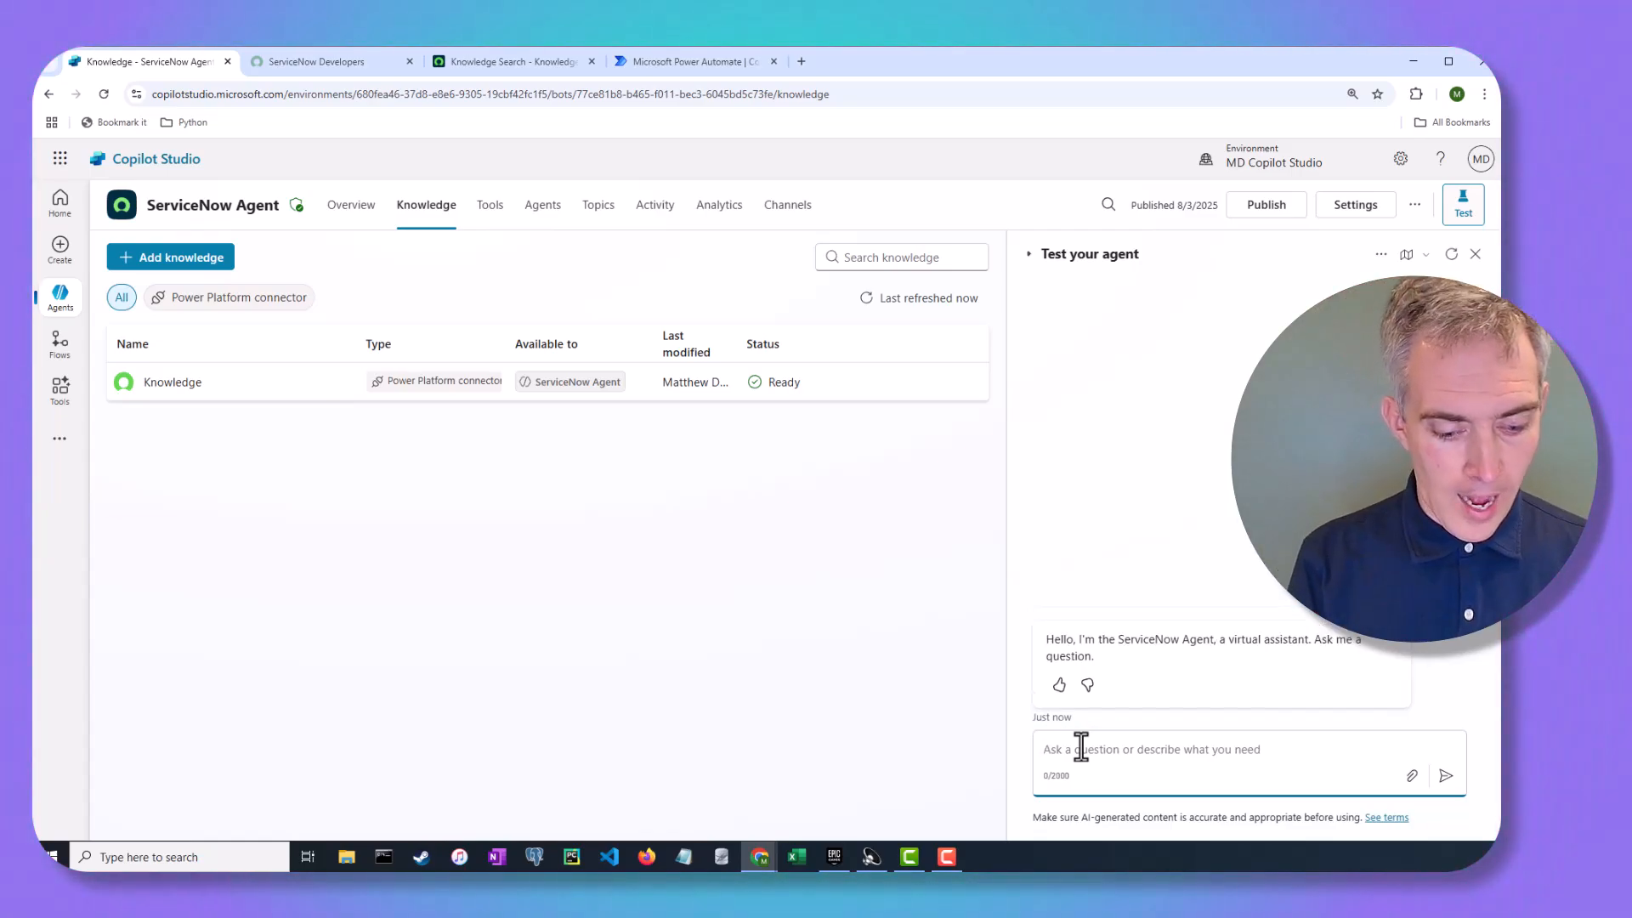
Ask the test agent 'How can I setup out of office notifications for when I am on holiday?'
text(How can )
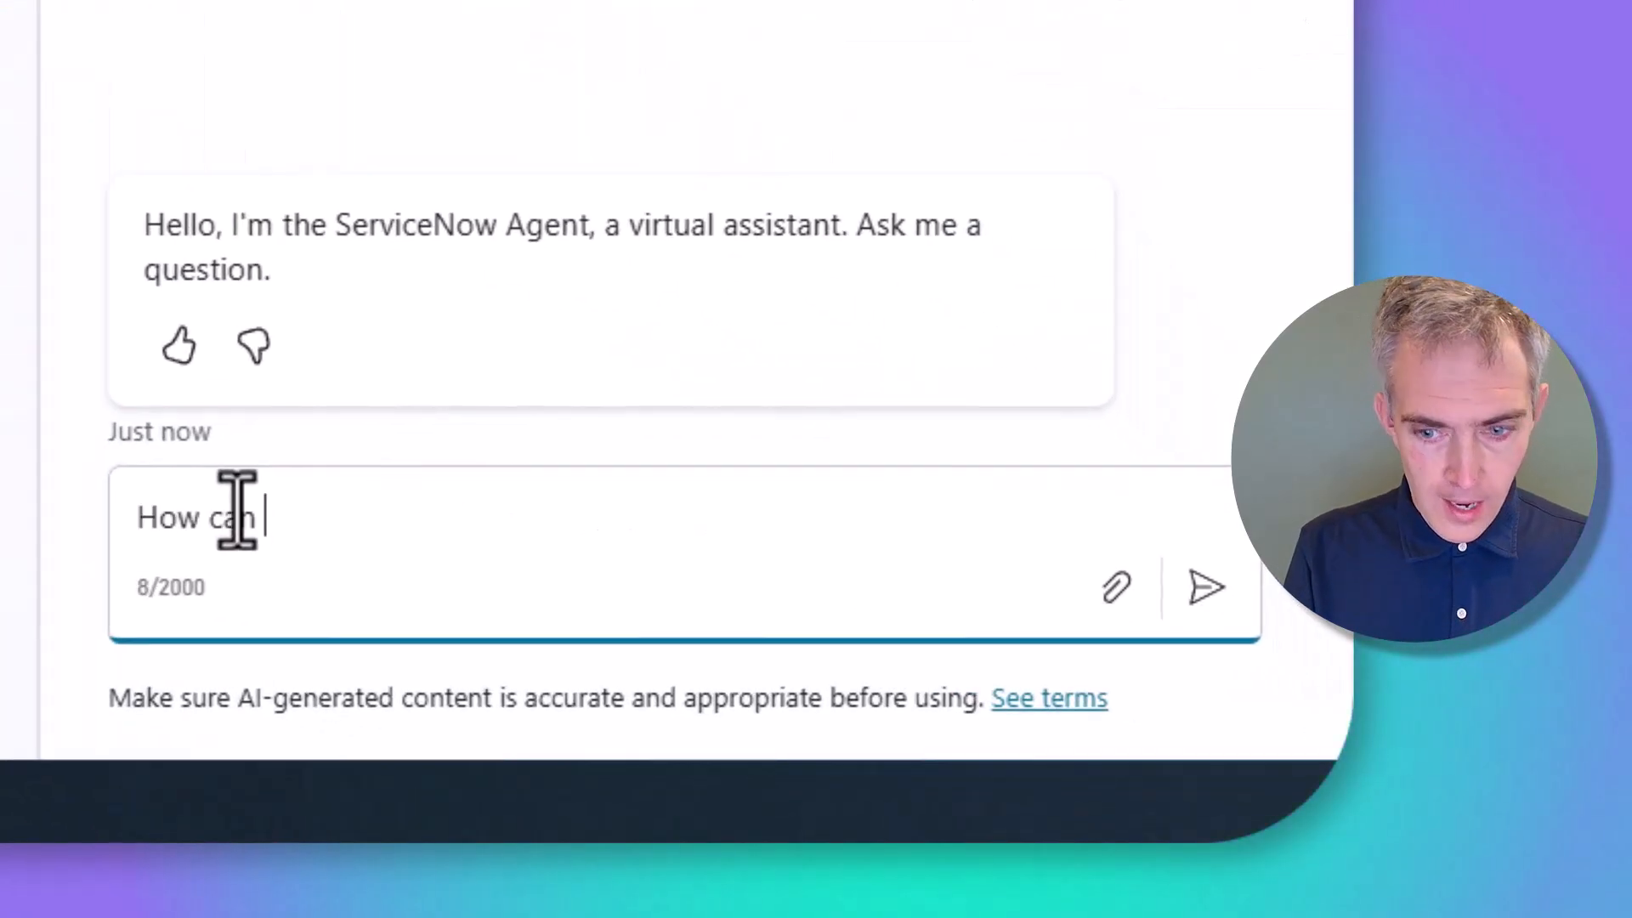
text(I setup out of )
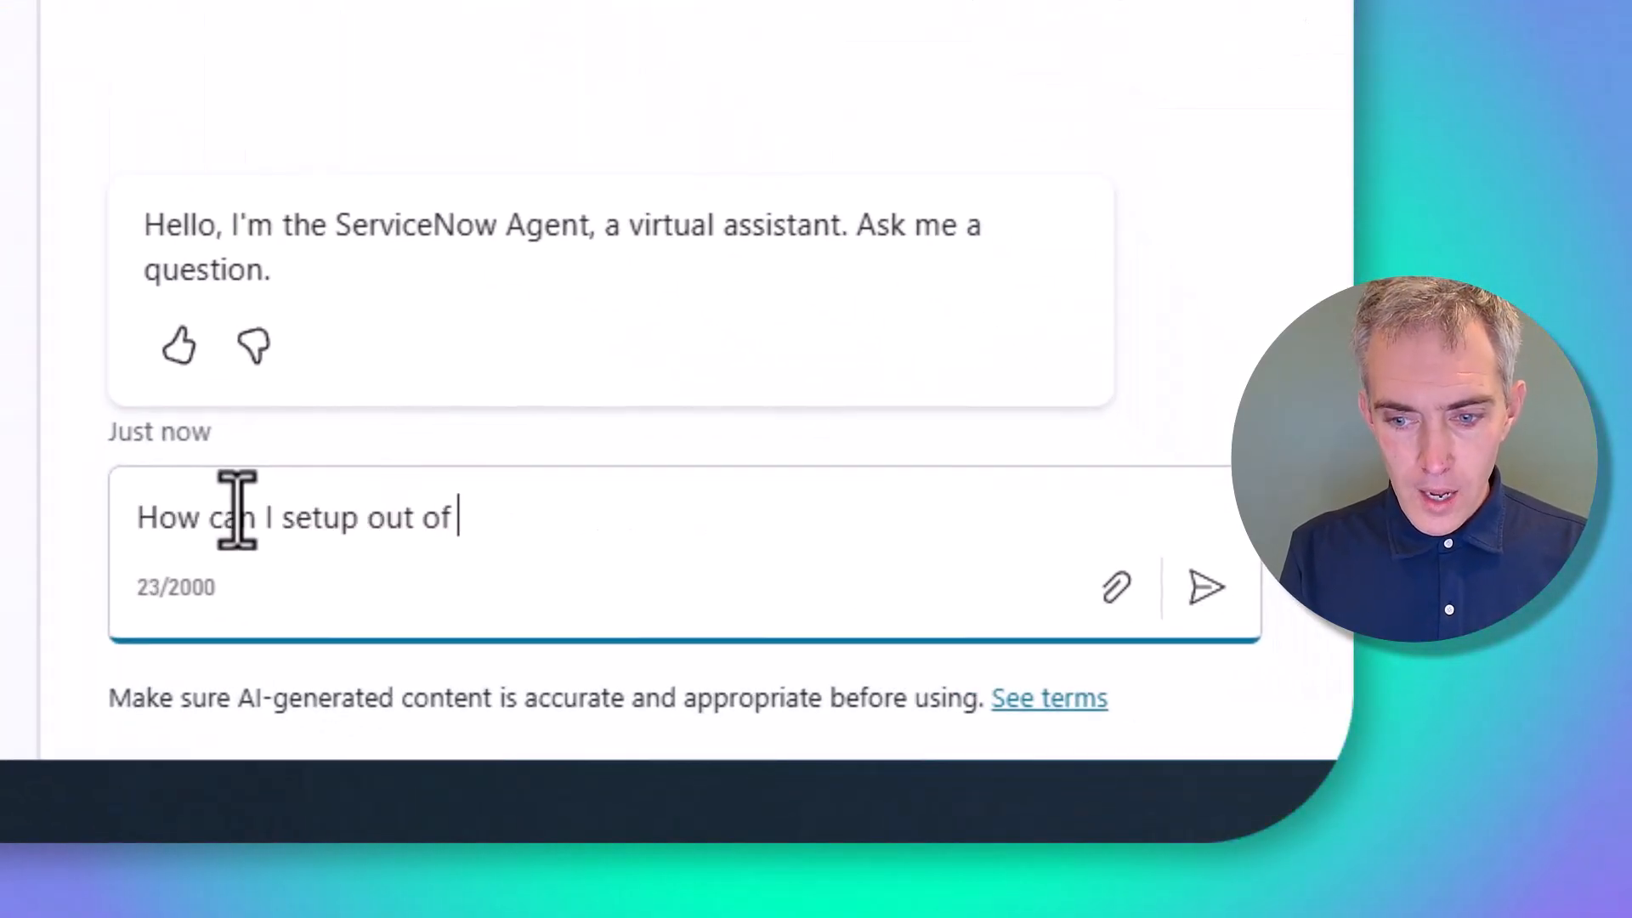
text(office n)
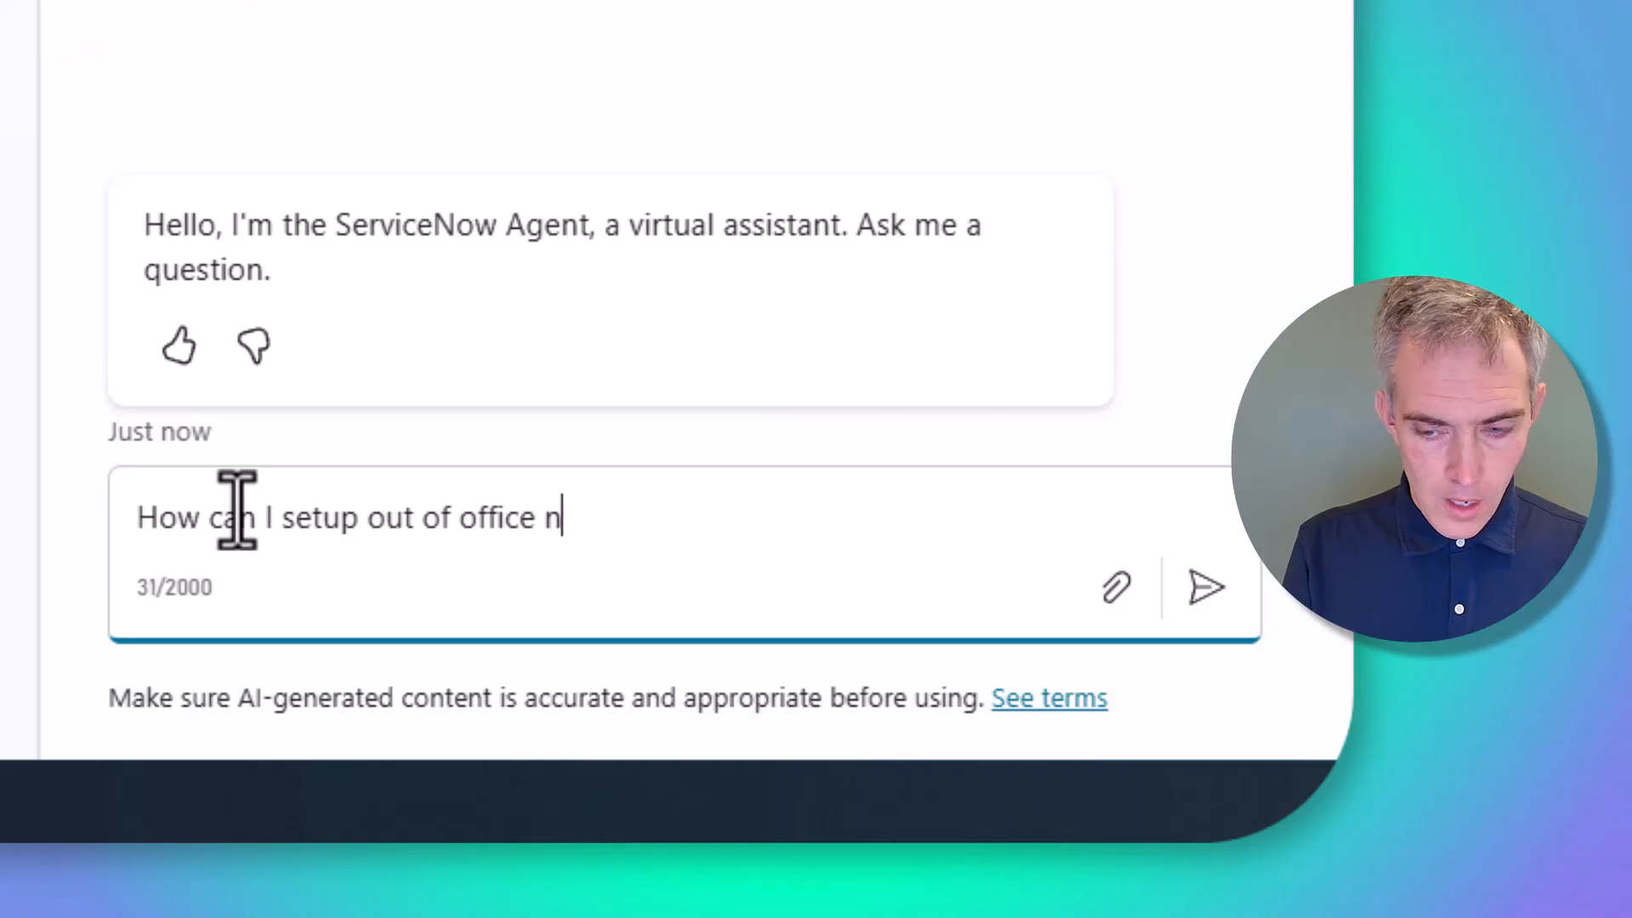
text(otifications )
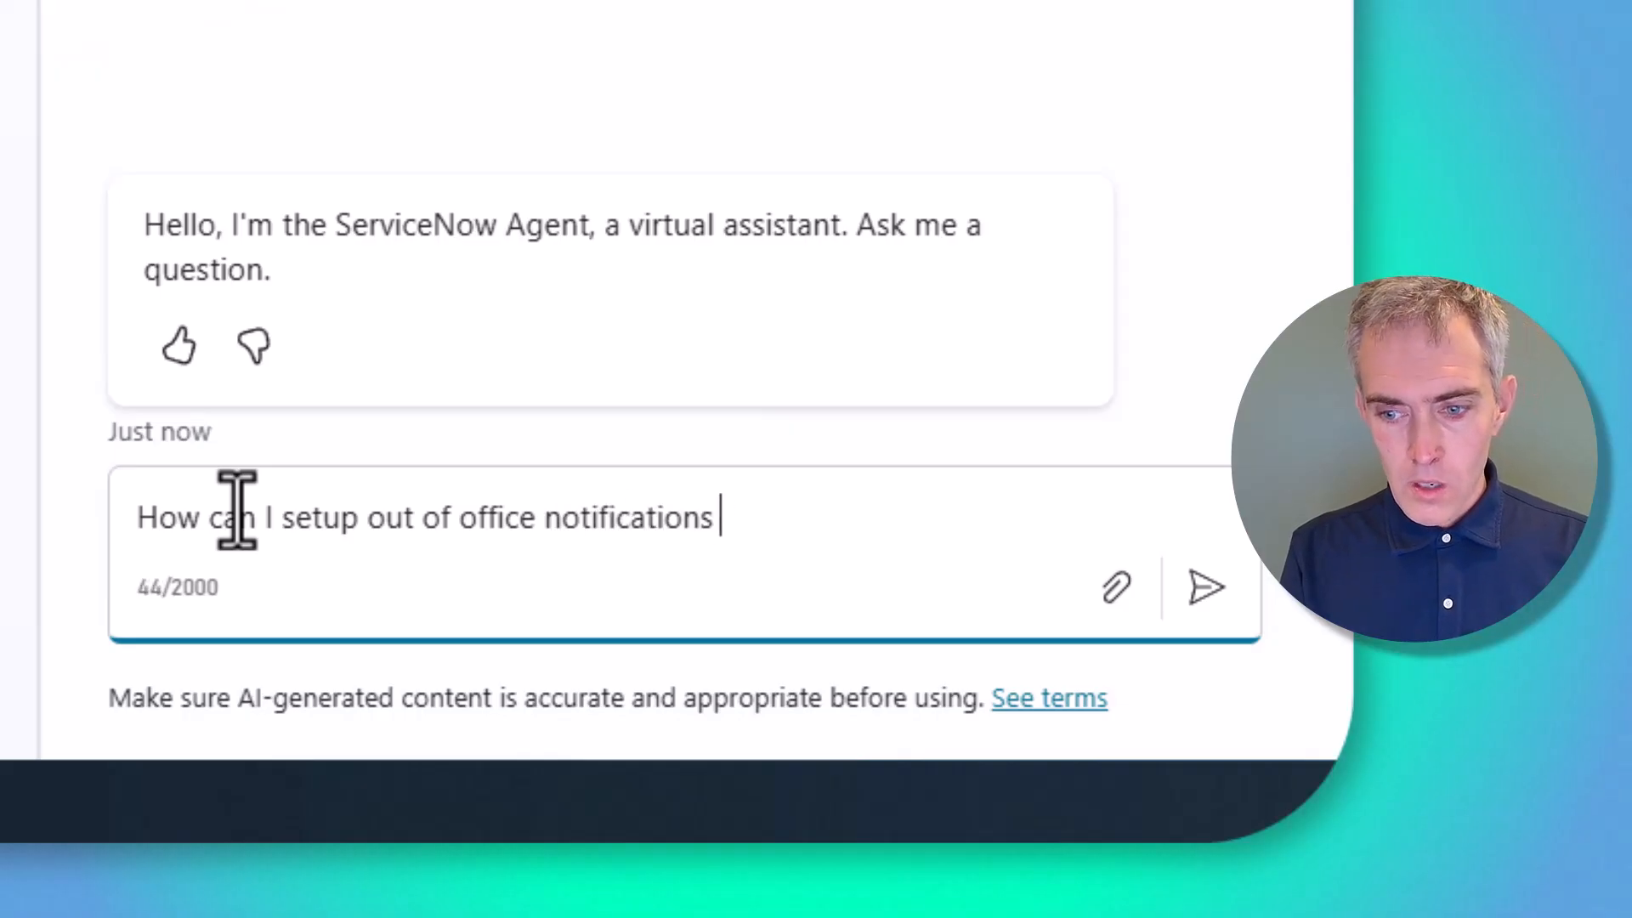
text(for when )
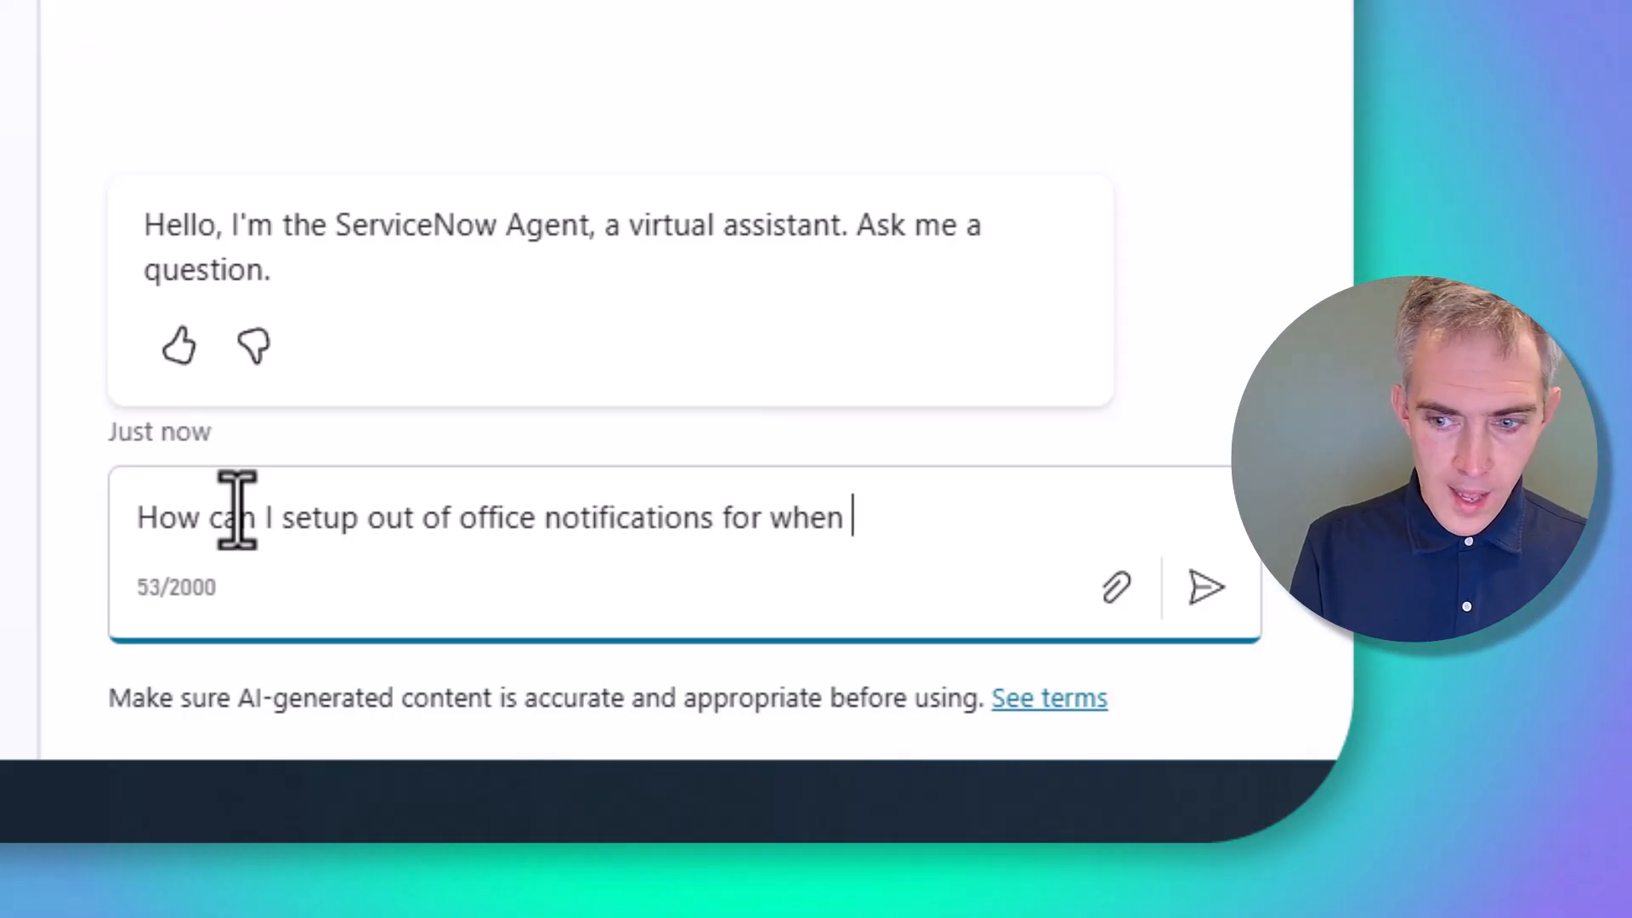
text(I am on holiday?)
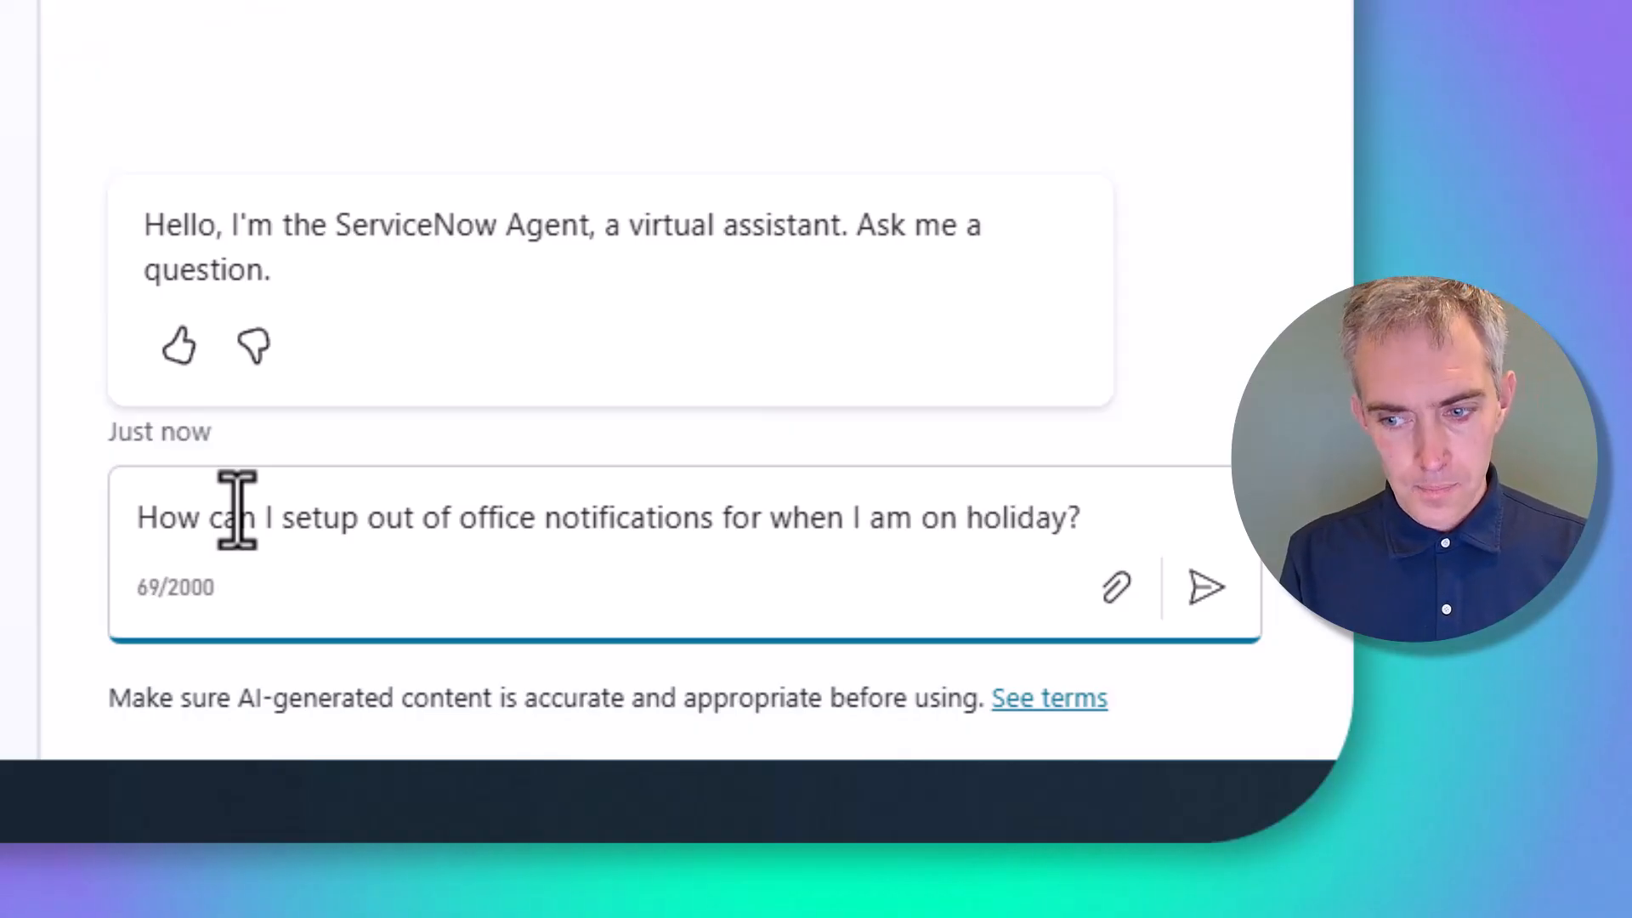
key(shift+Return)
key(Return)
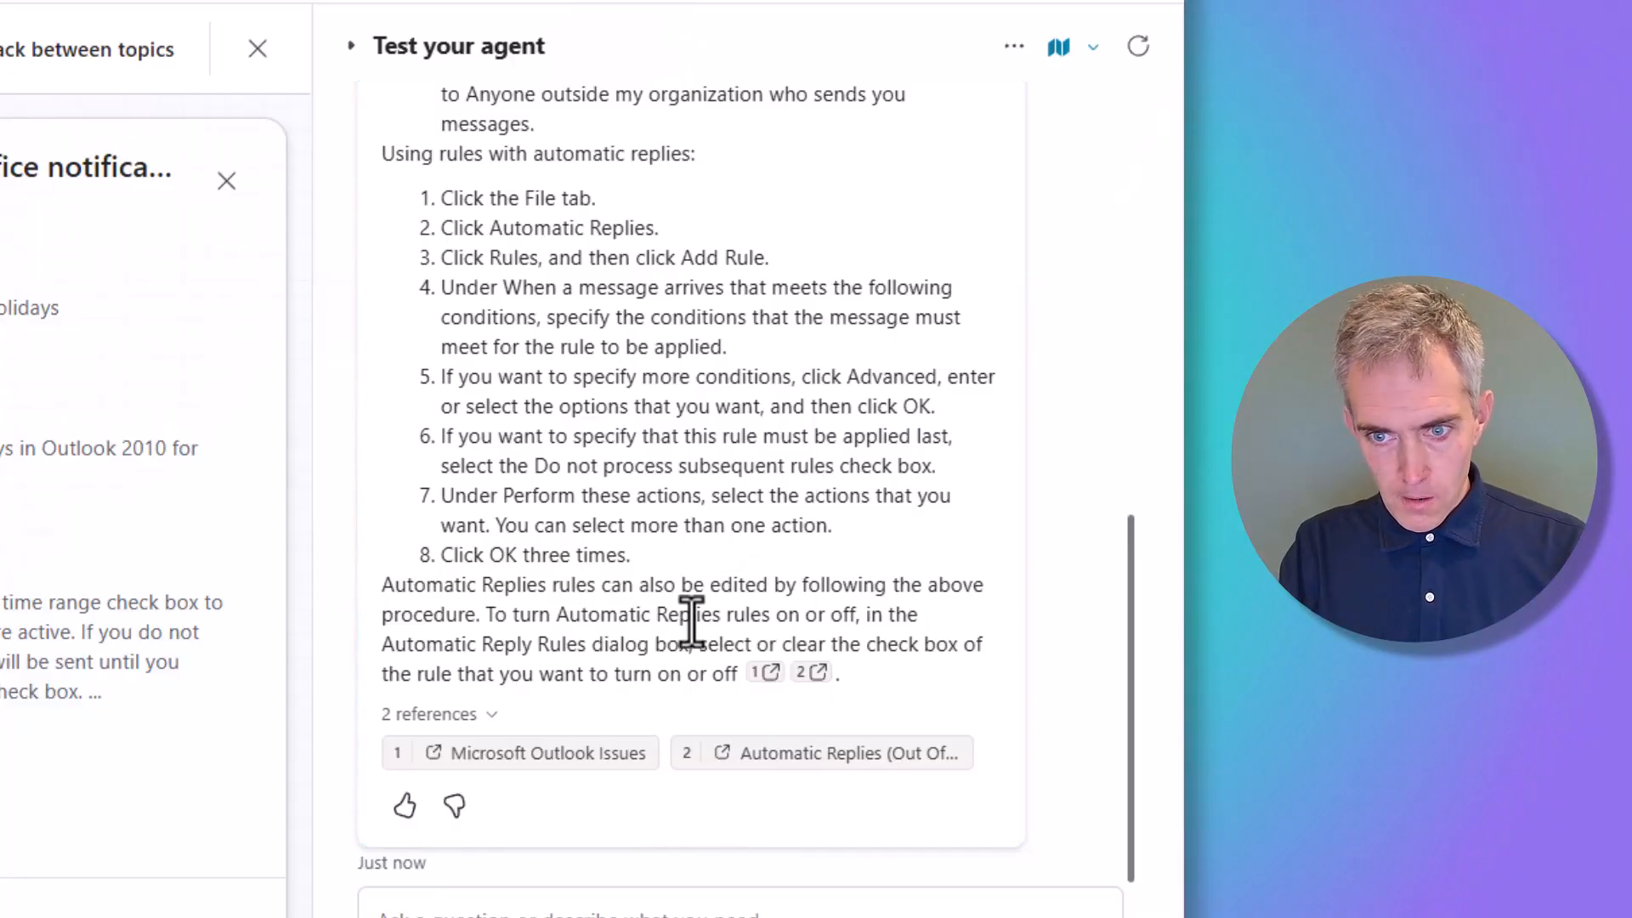
Scroll through the agent's Outlook automatic-reply answer and its two reference chips
scroll(691, 620, up, 10)
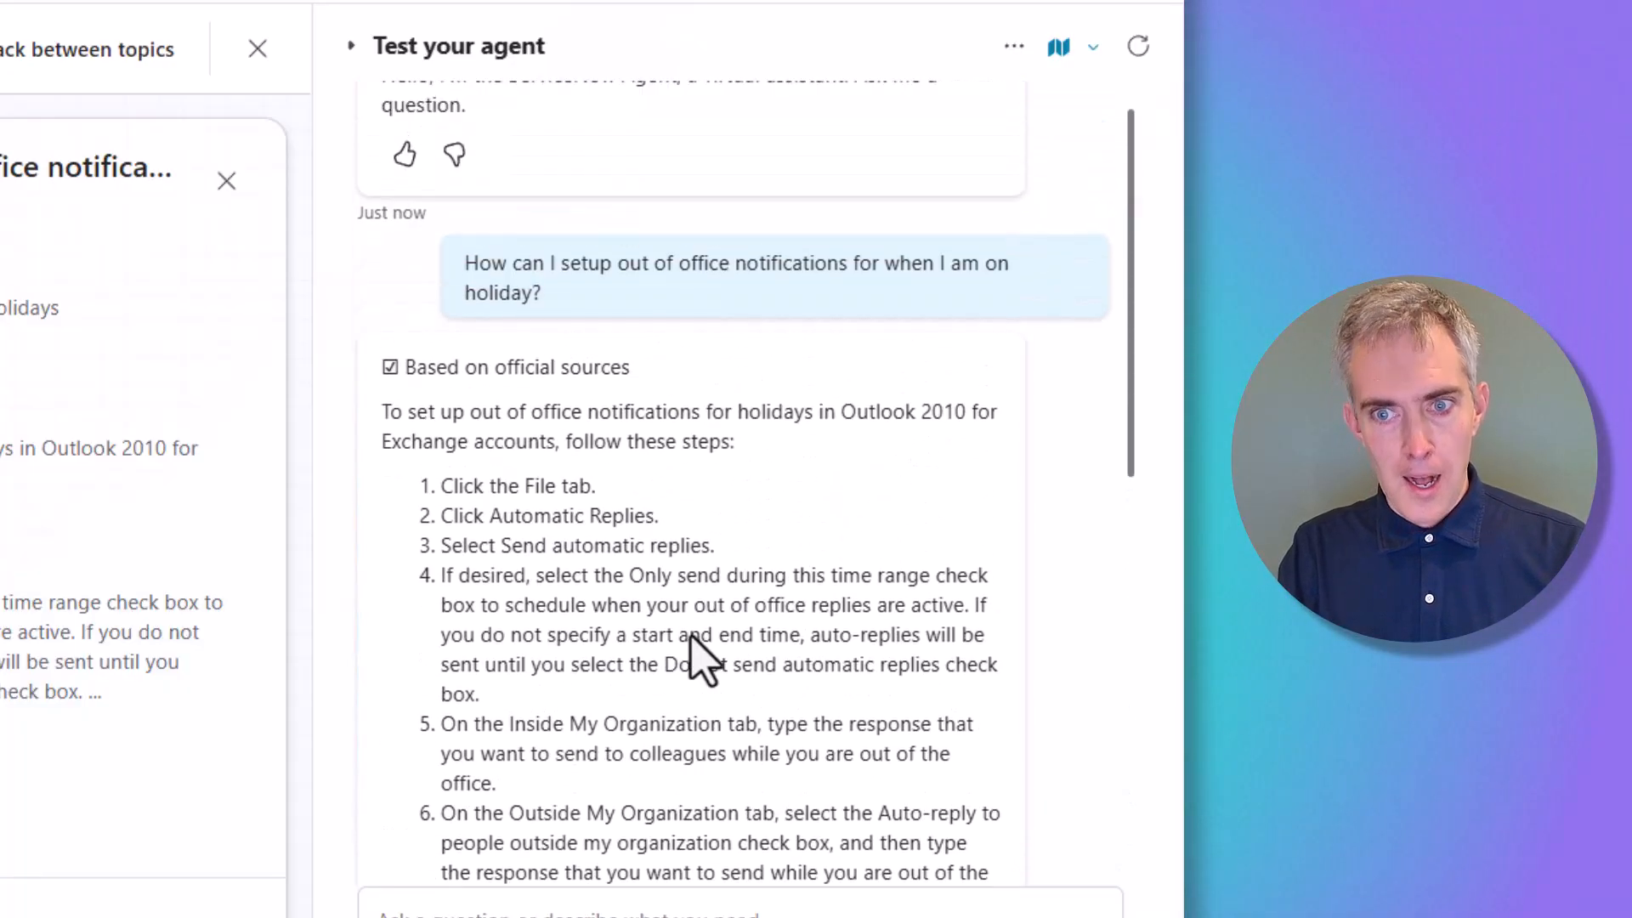
scroll(691, 655, up, 1)
scroll(691, 646, down, 2)
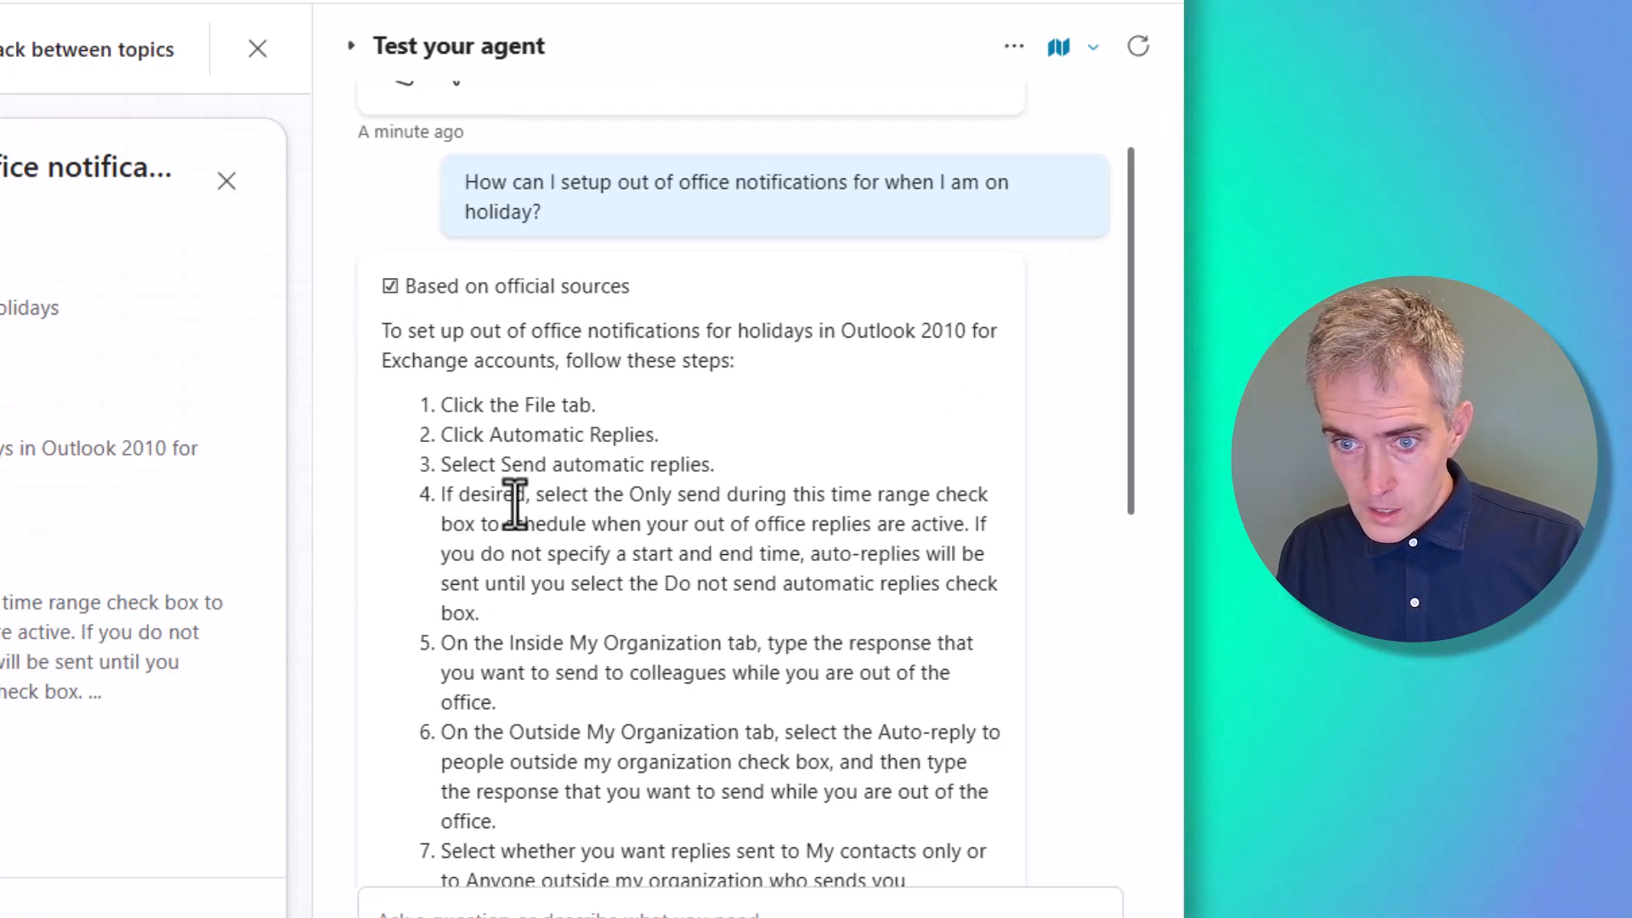
scroll(561, 501, down, 10)
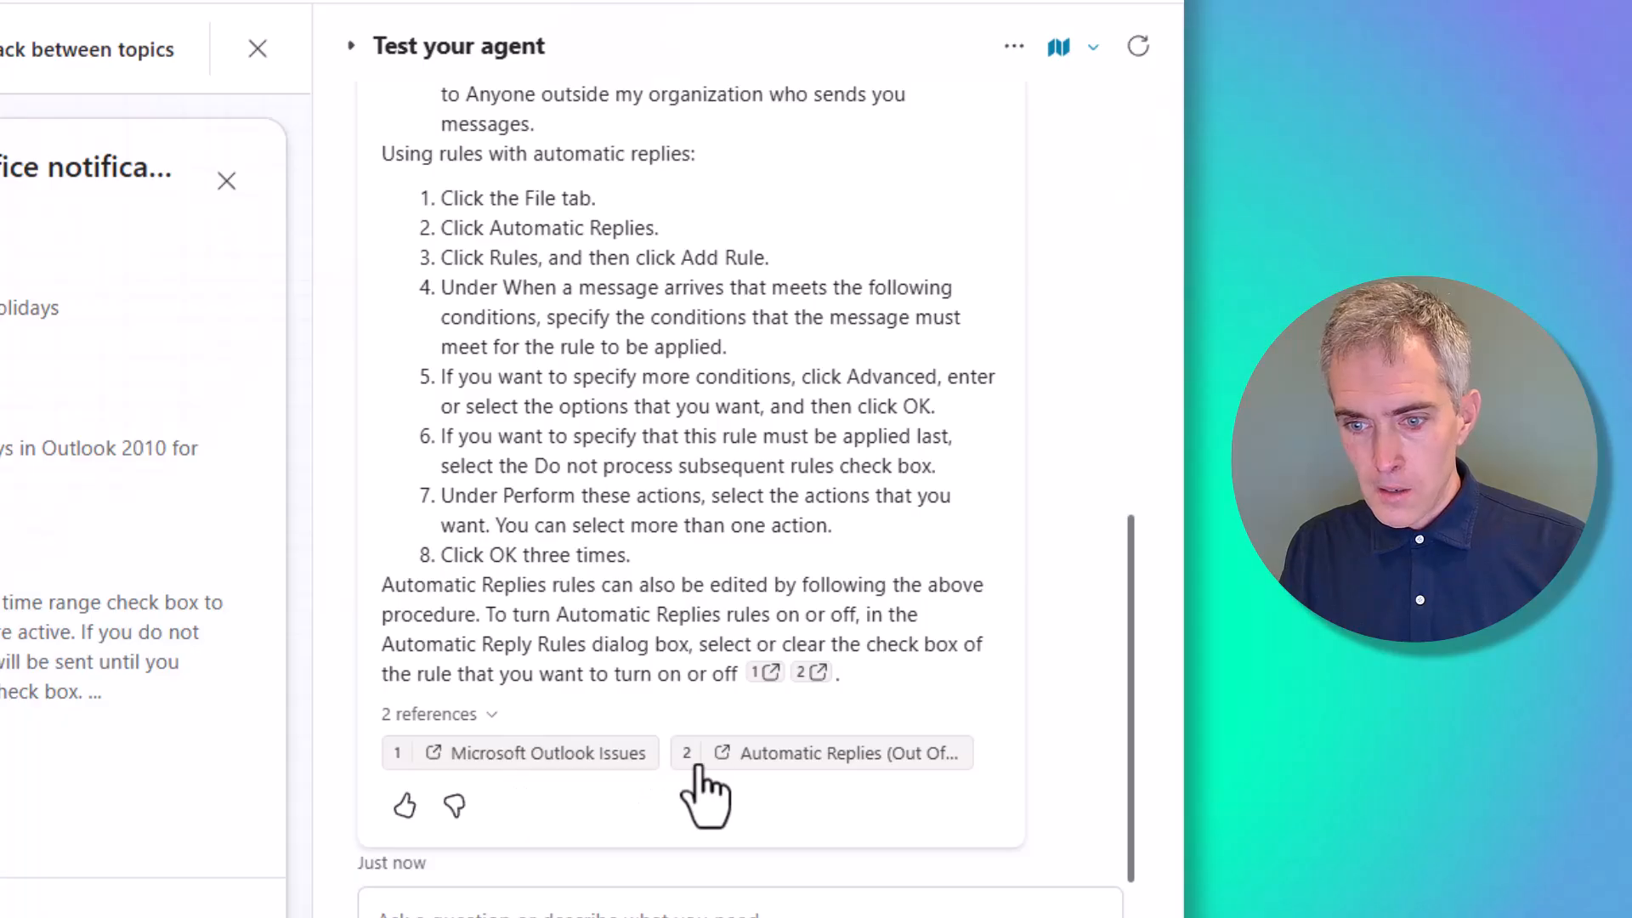
Open the Automatic Replies and Microsoft Outlook Issues source articles, then close the Outlook Issues article
click(816, 761)
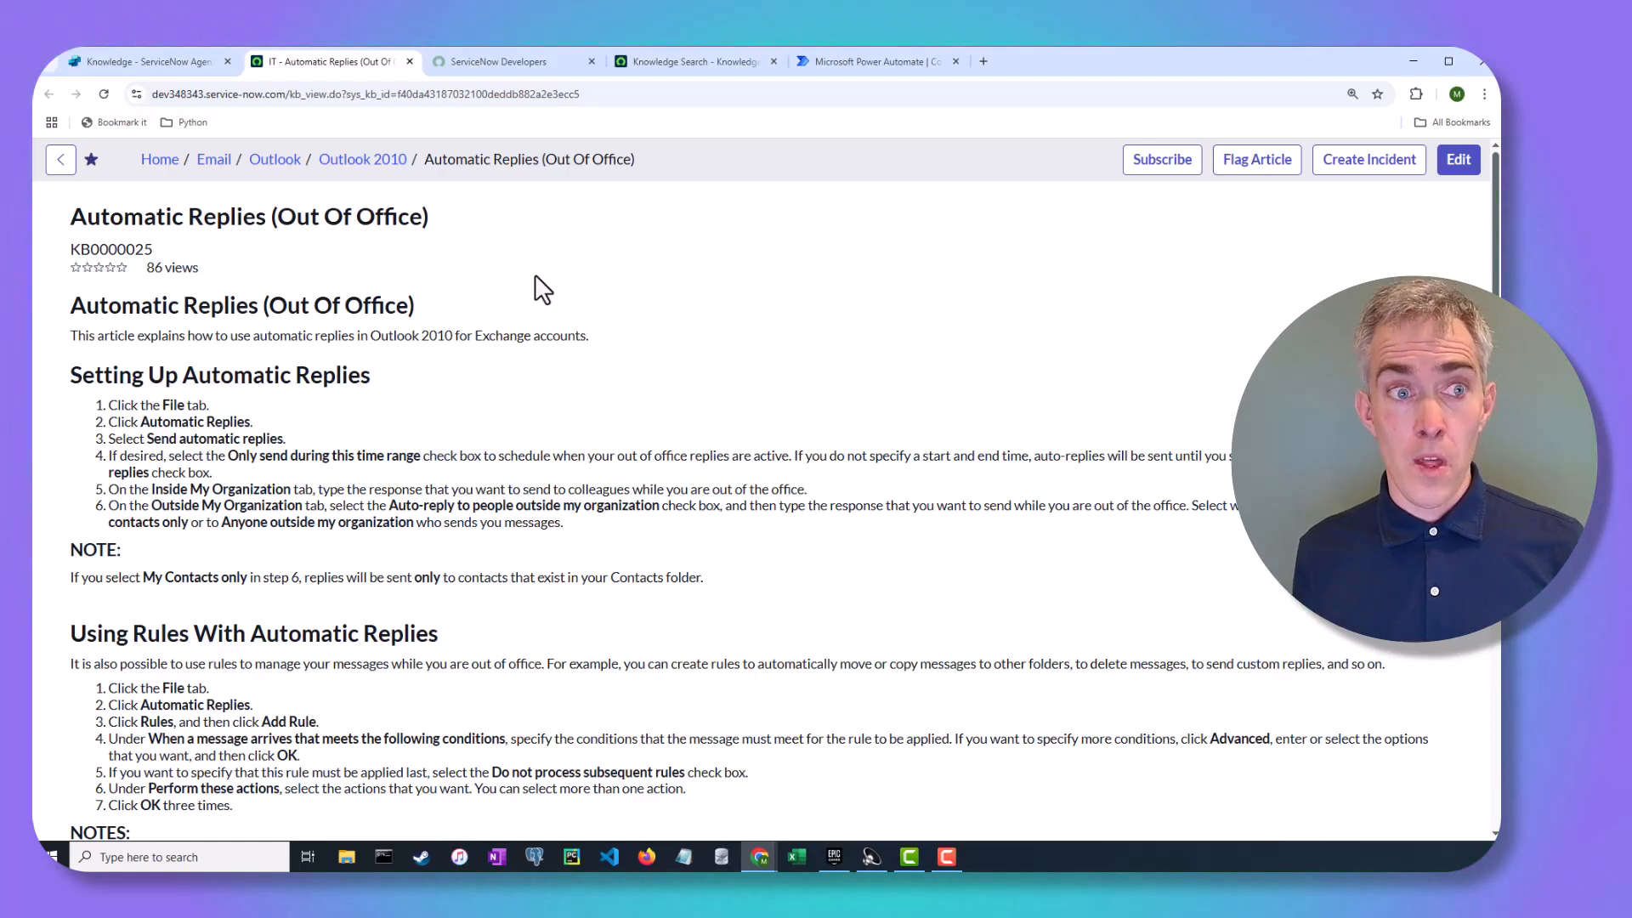
click(86, 60)
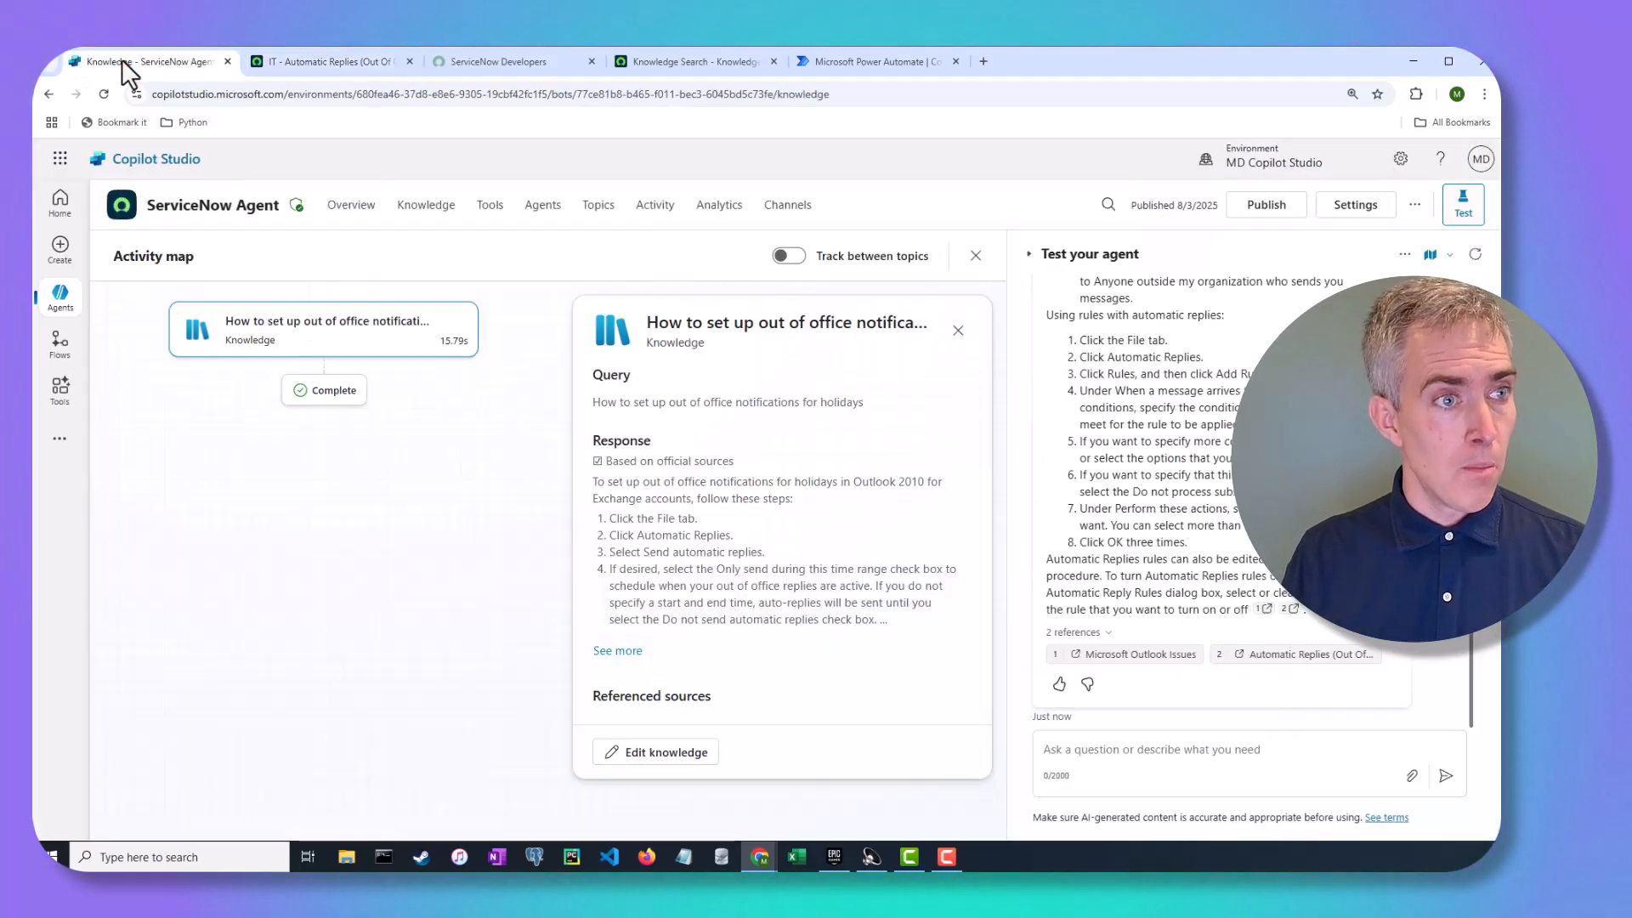
click(1129, 660)
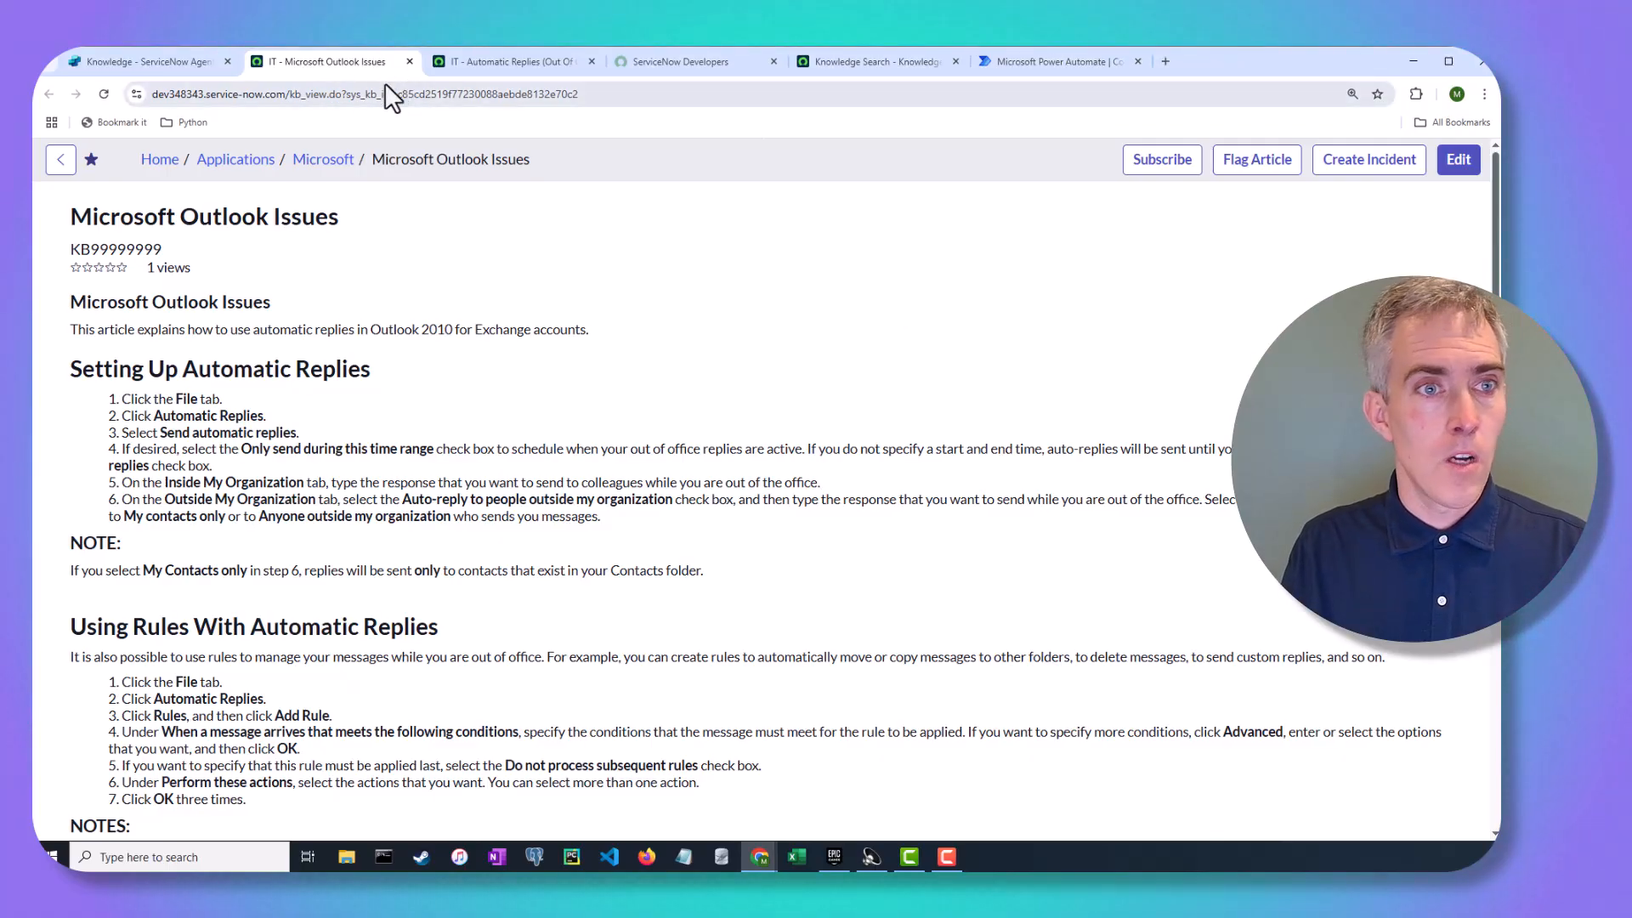
click(409, 61)
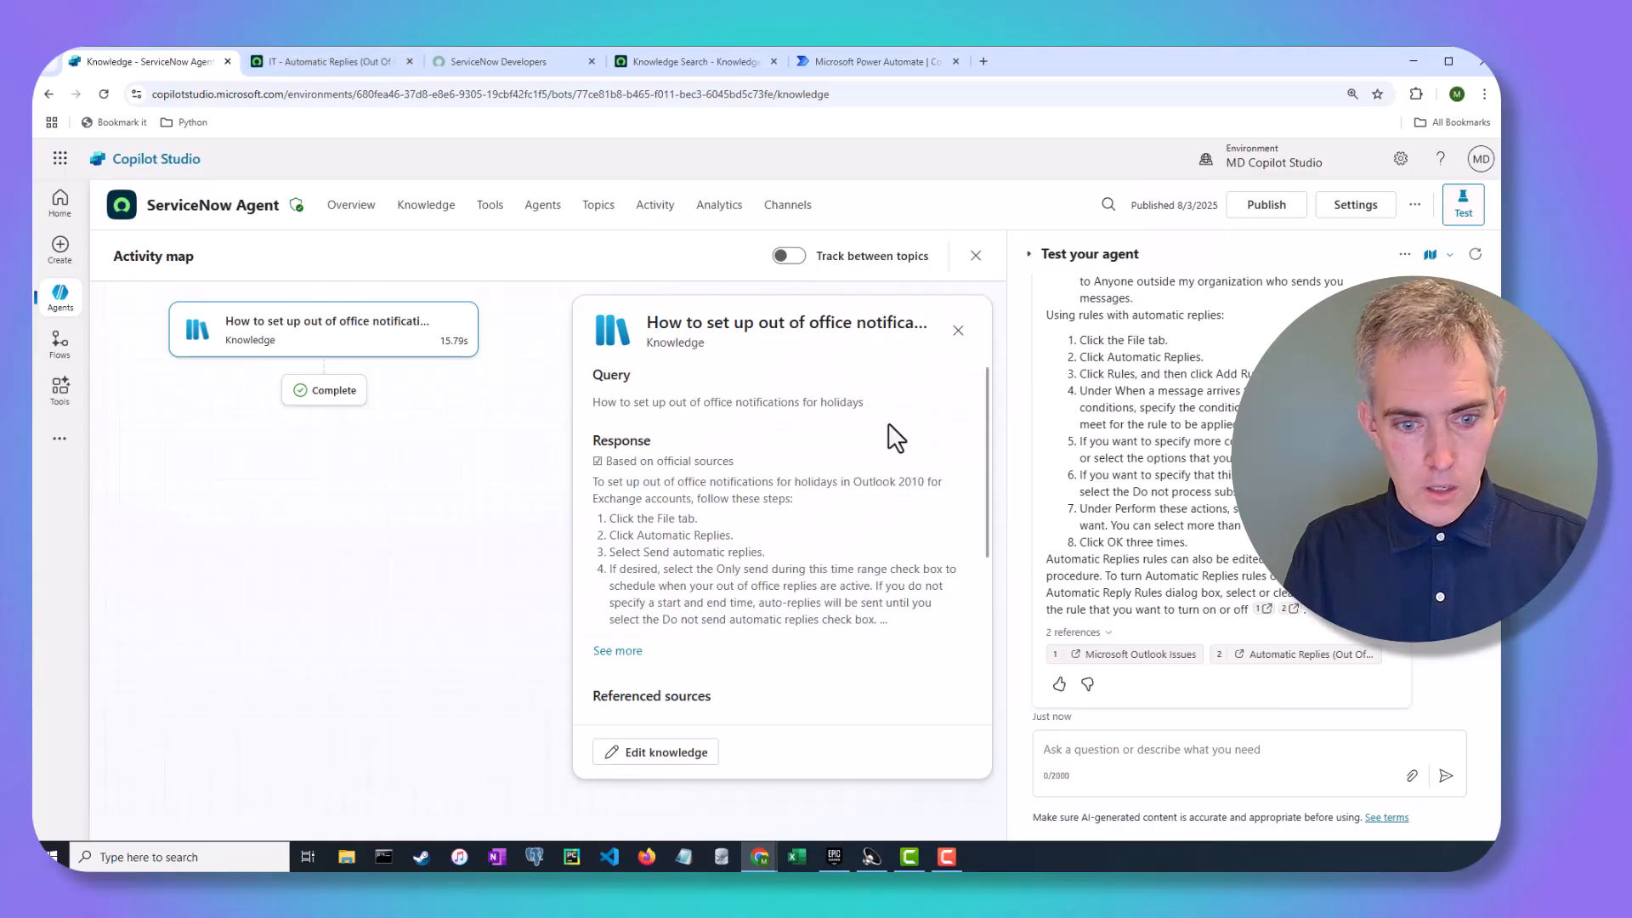
Close the IT - Automatic Replies and Knowledge Search browser tabs, keeping the test results open
scroll(896, 438, down, 3)
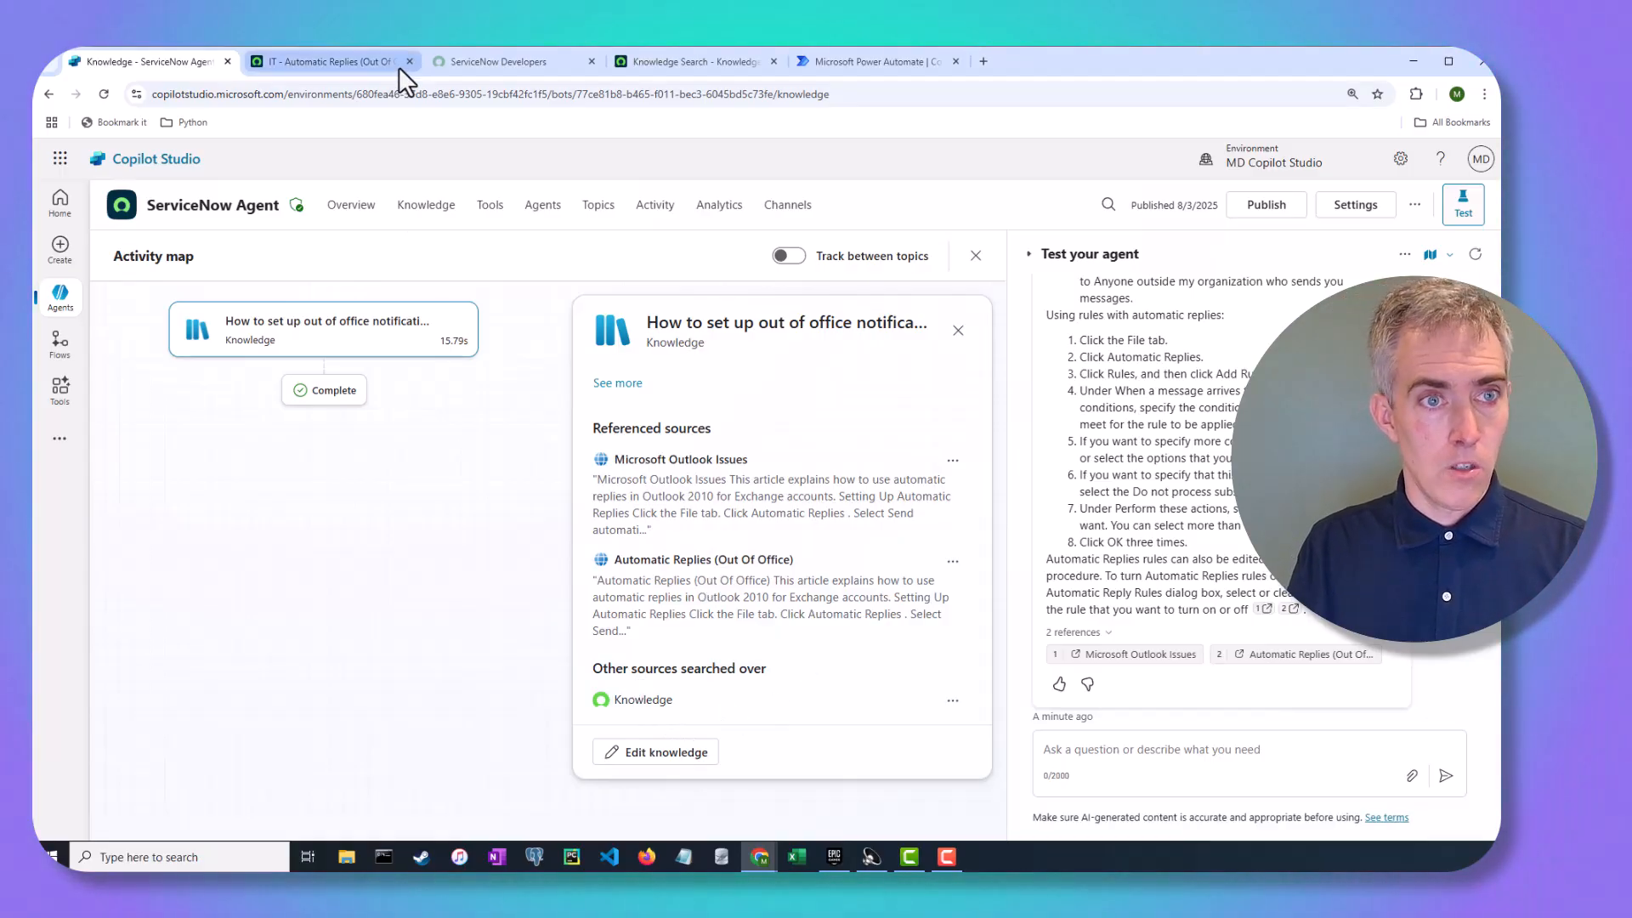
mouse_move(386, 65)
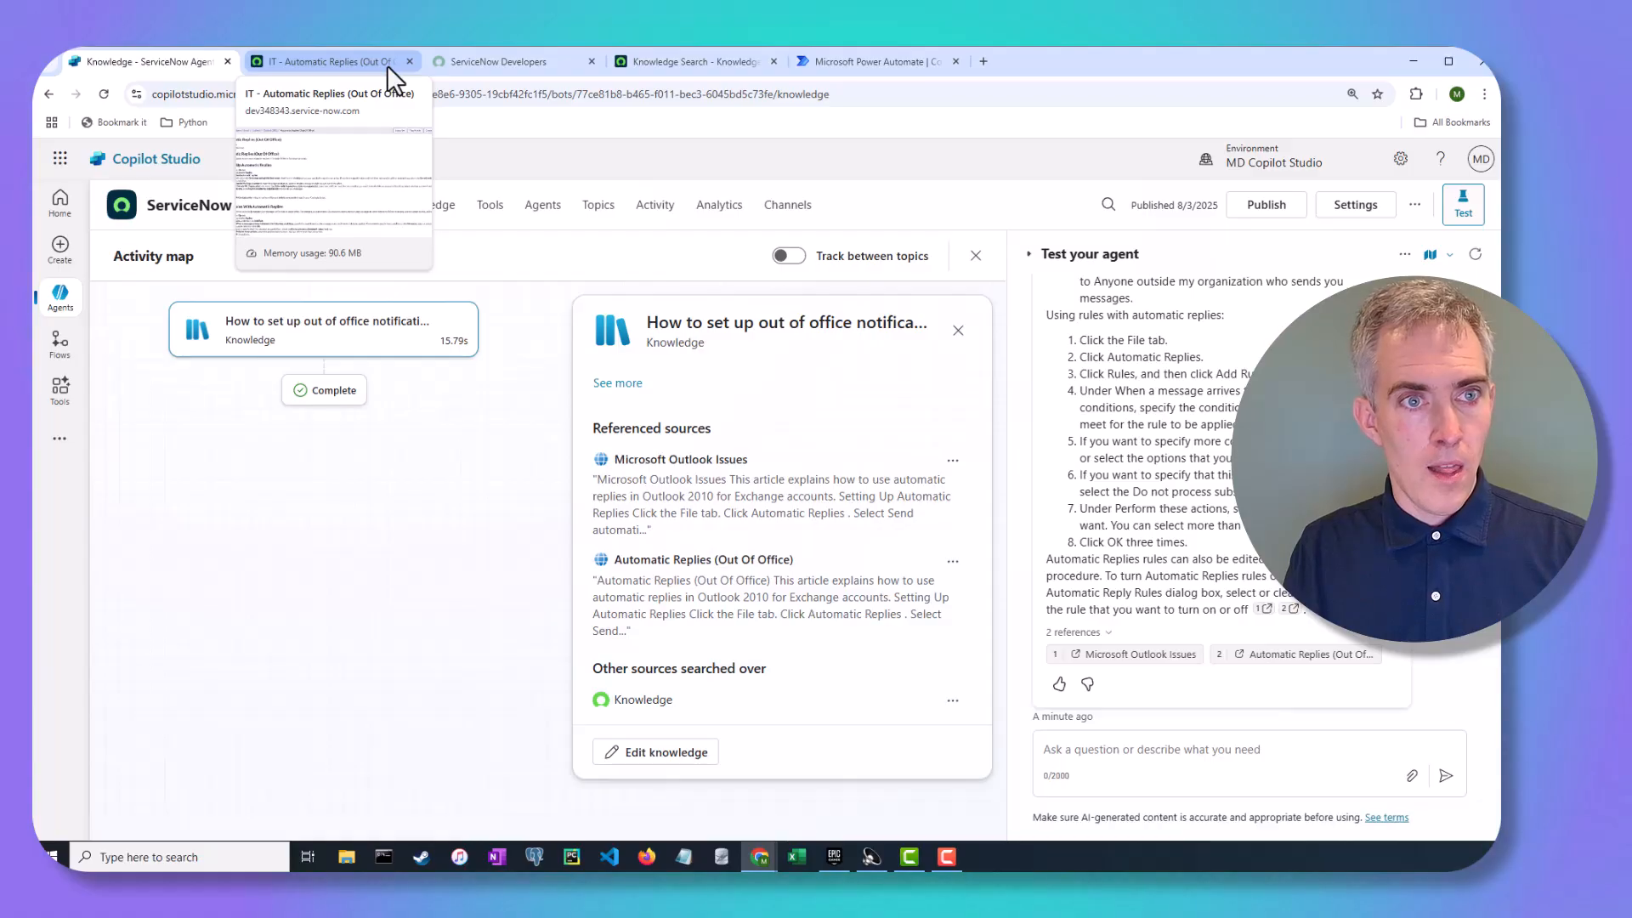
click(408, 61)
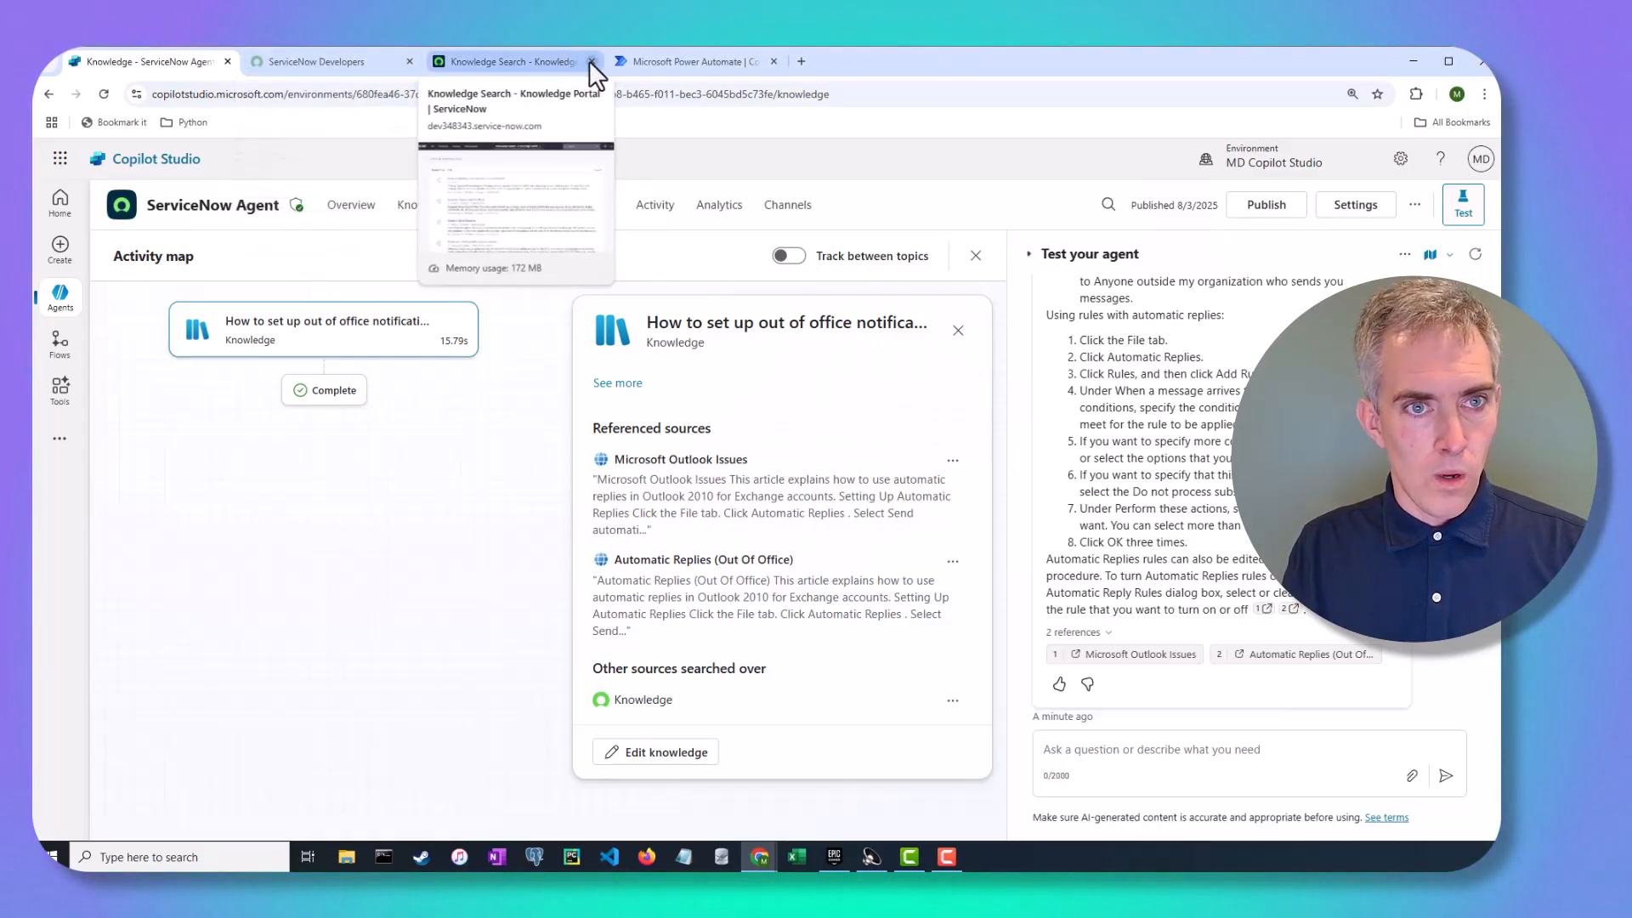
click(591, 61)
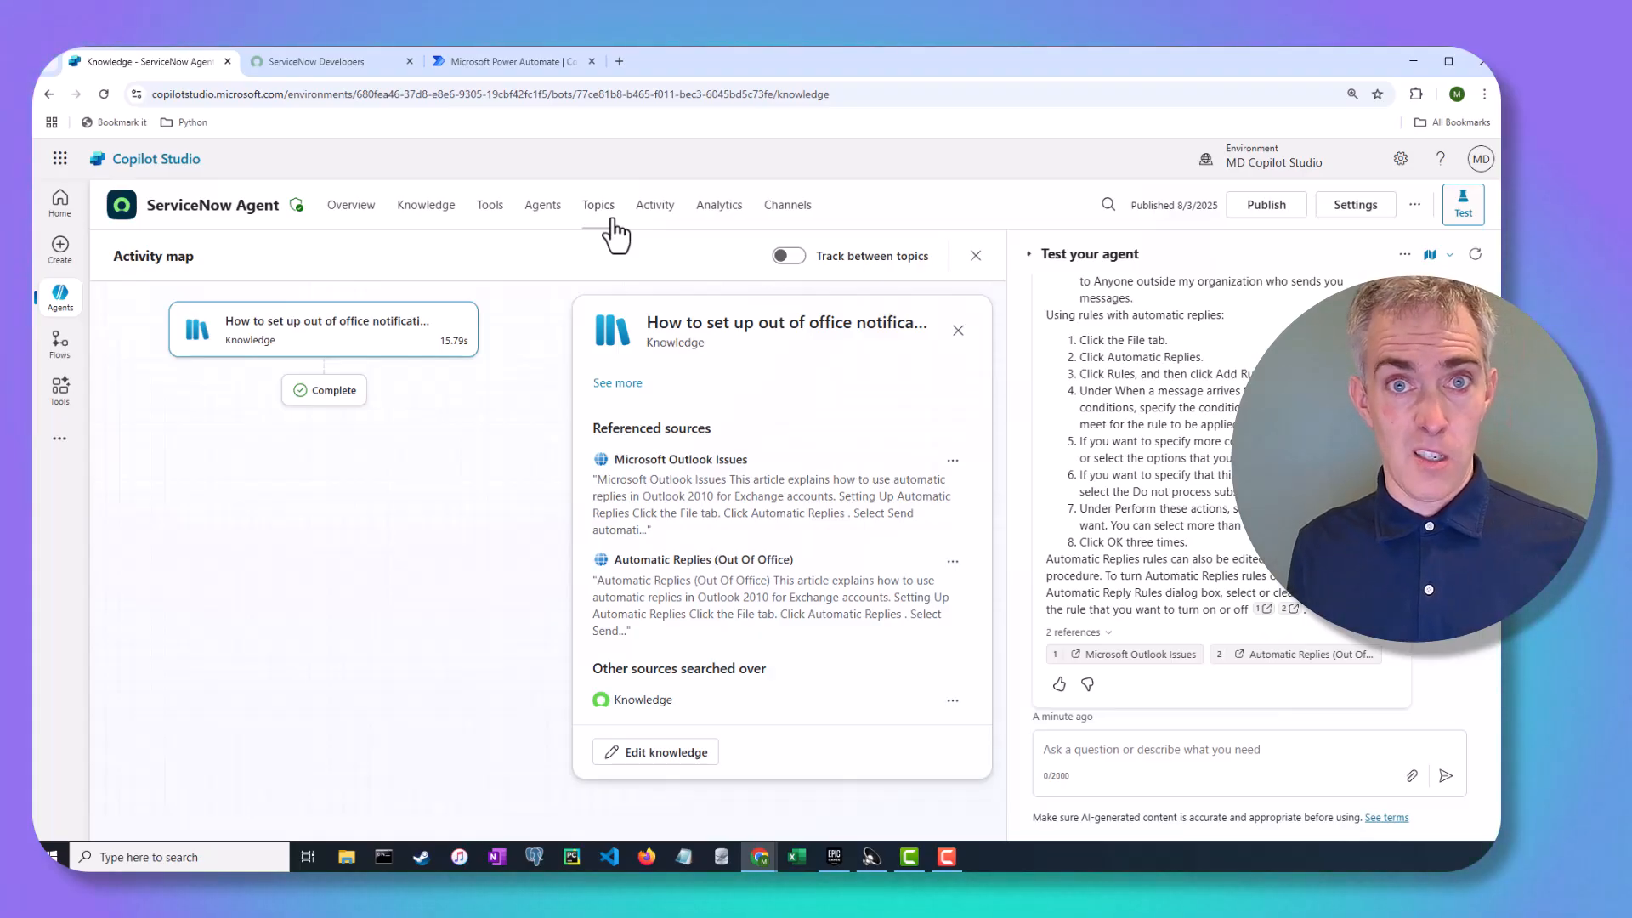
Go through the Knowledge and Tools pages to the Topics page listing Goodbye, Greeting, Start Over, Thank you
click(435, 217)
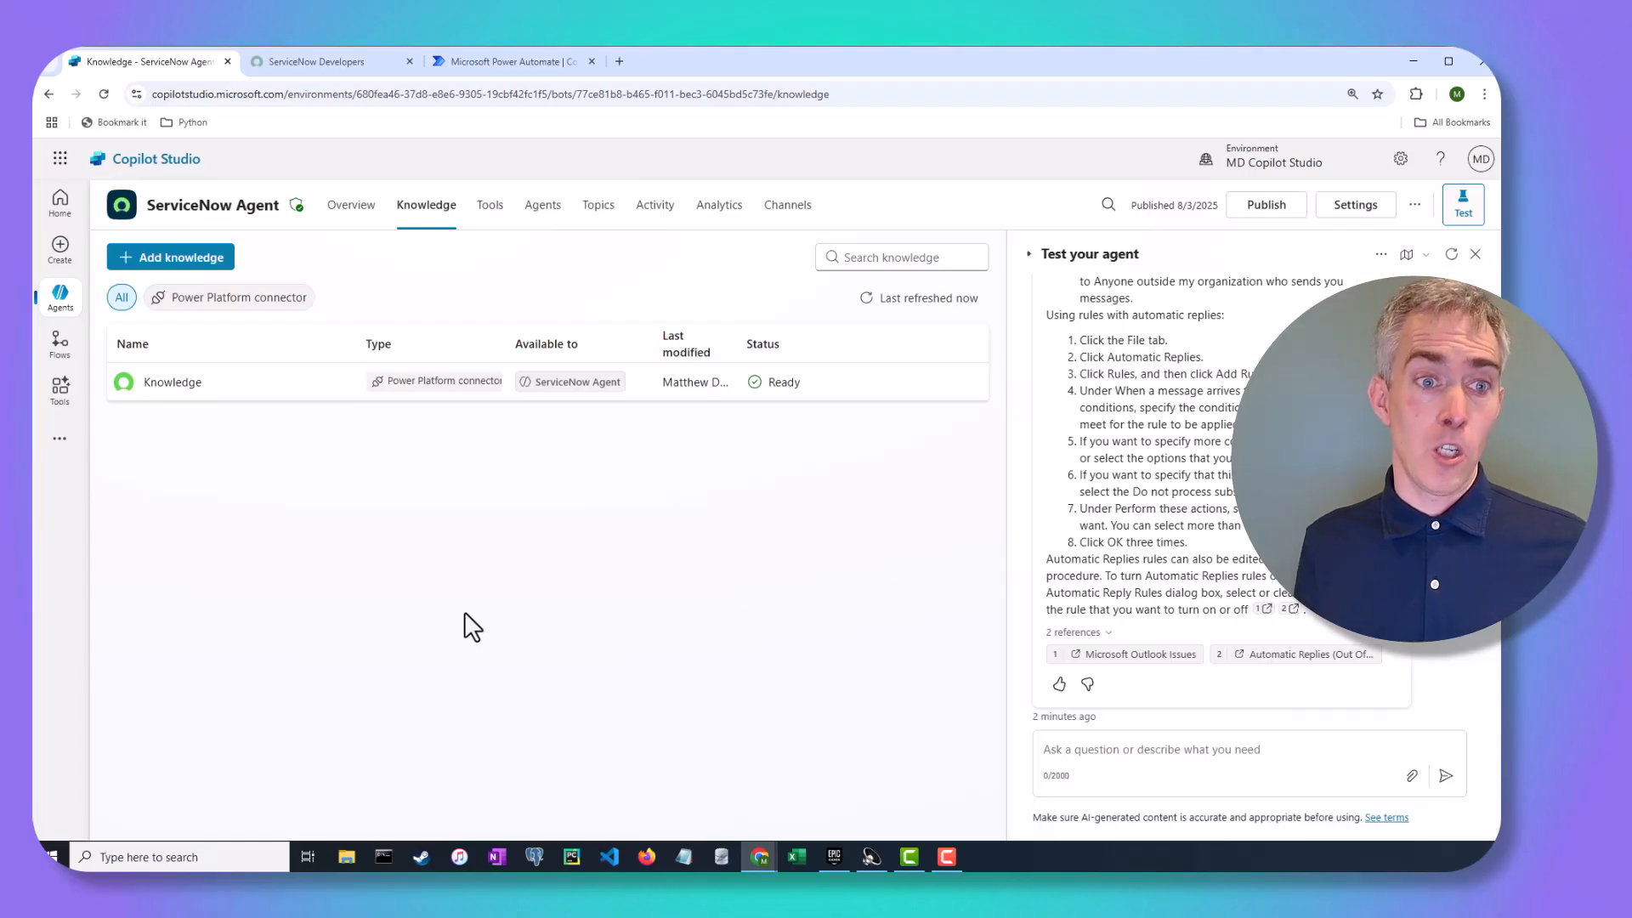
click(492, 218)
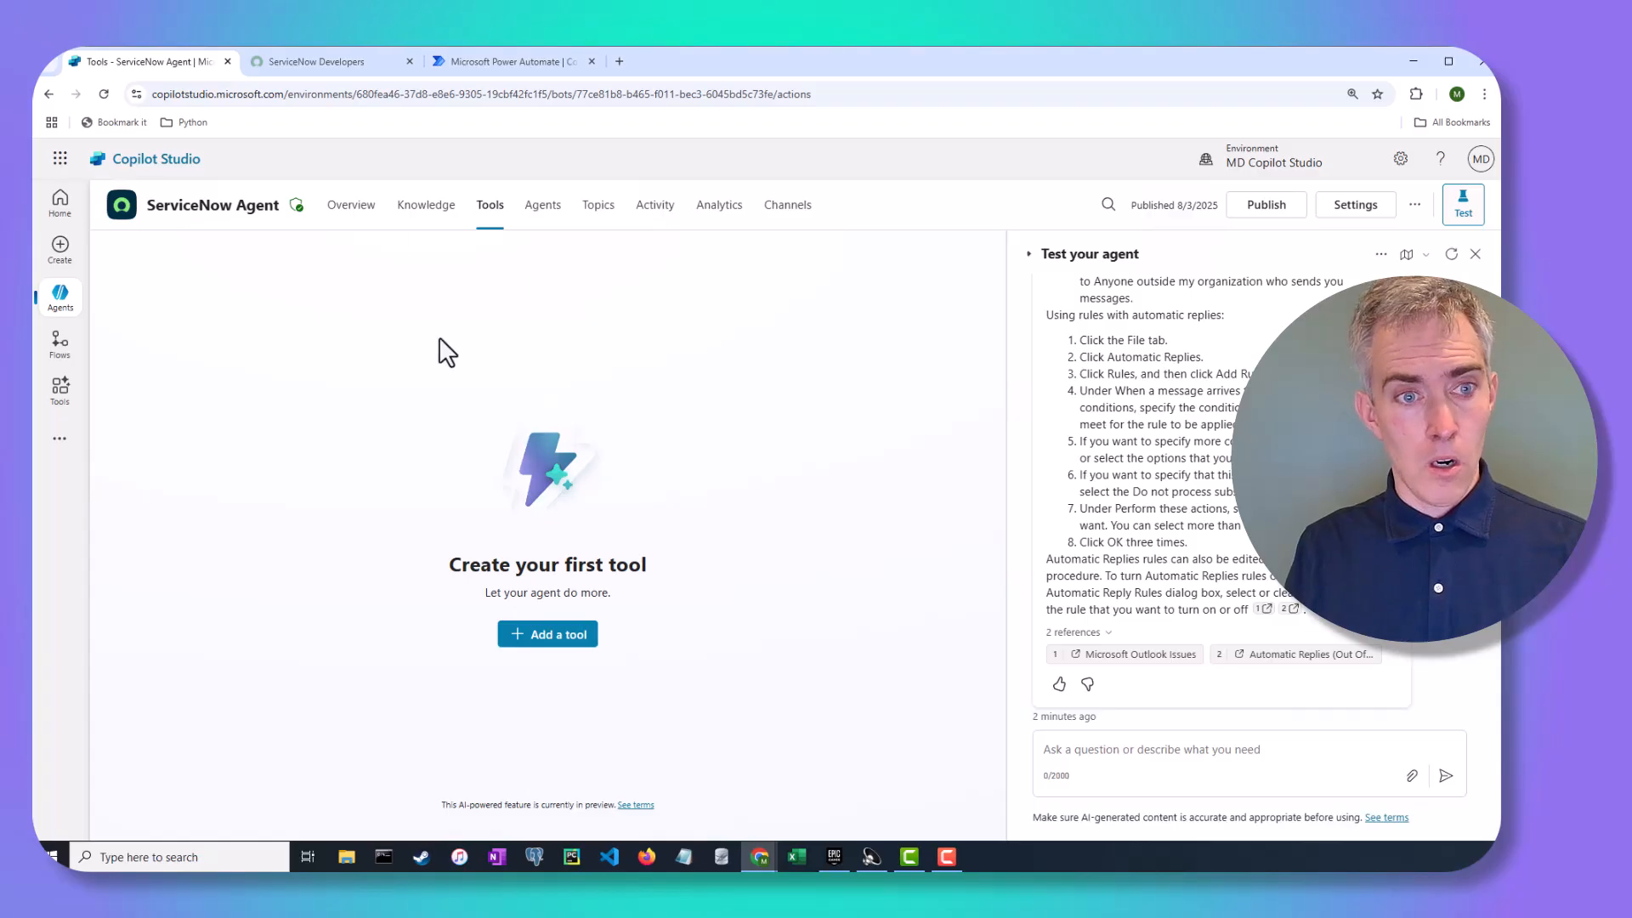
click(597, 210)
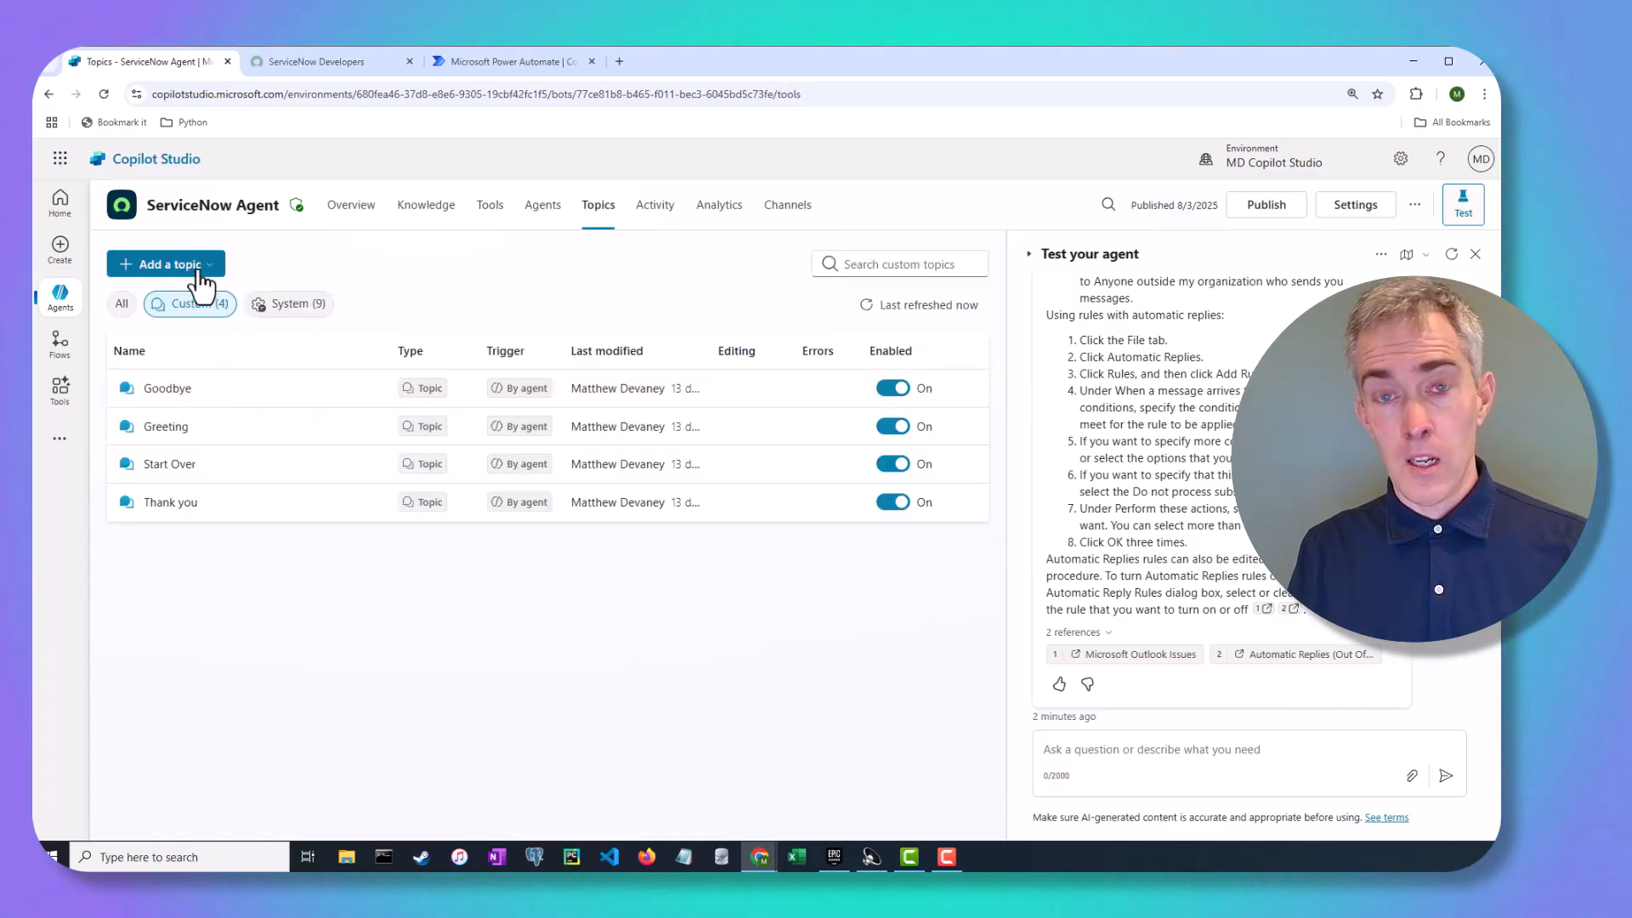
Create a blank topic and rename it 'Get My Recent ServiceNow Tickets'
click(202, 274)
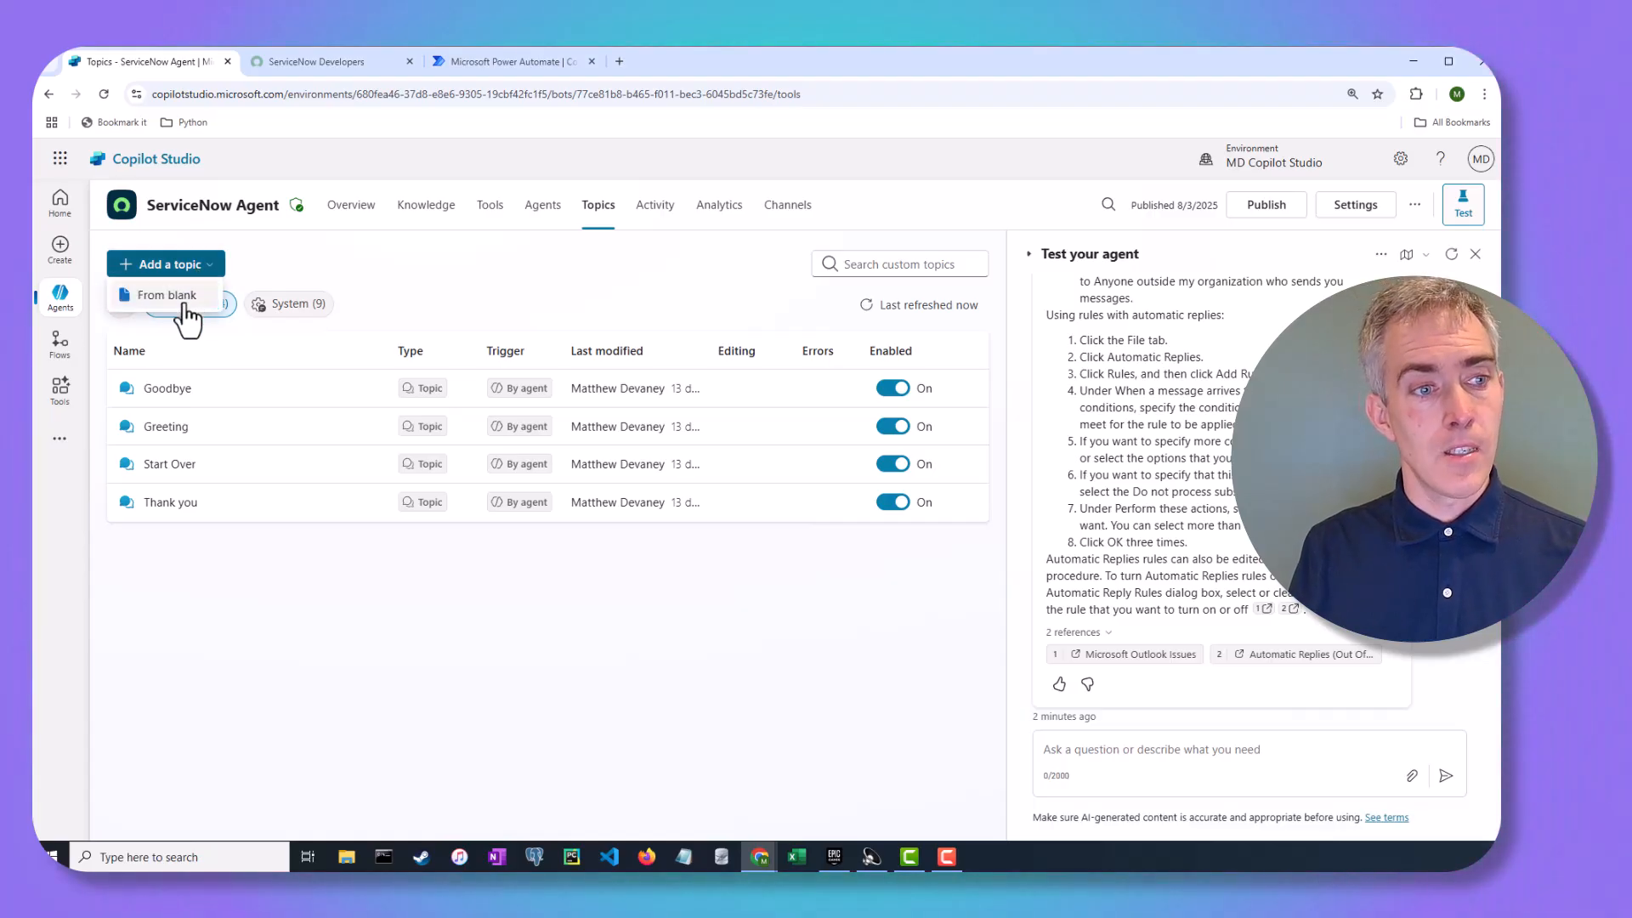
click(183, 304)
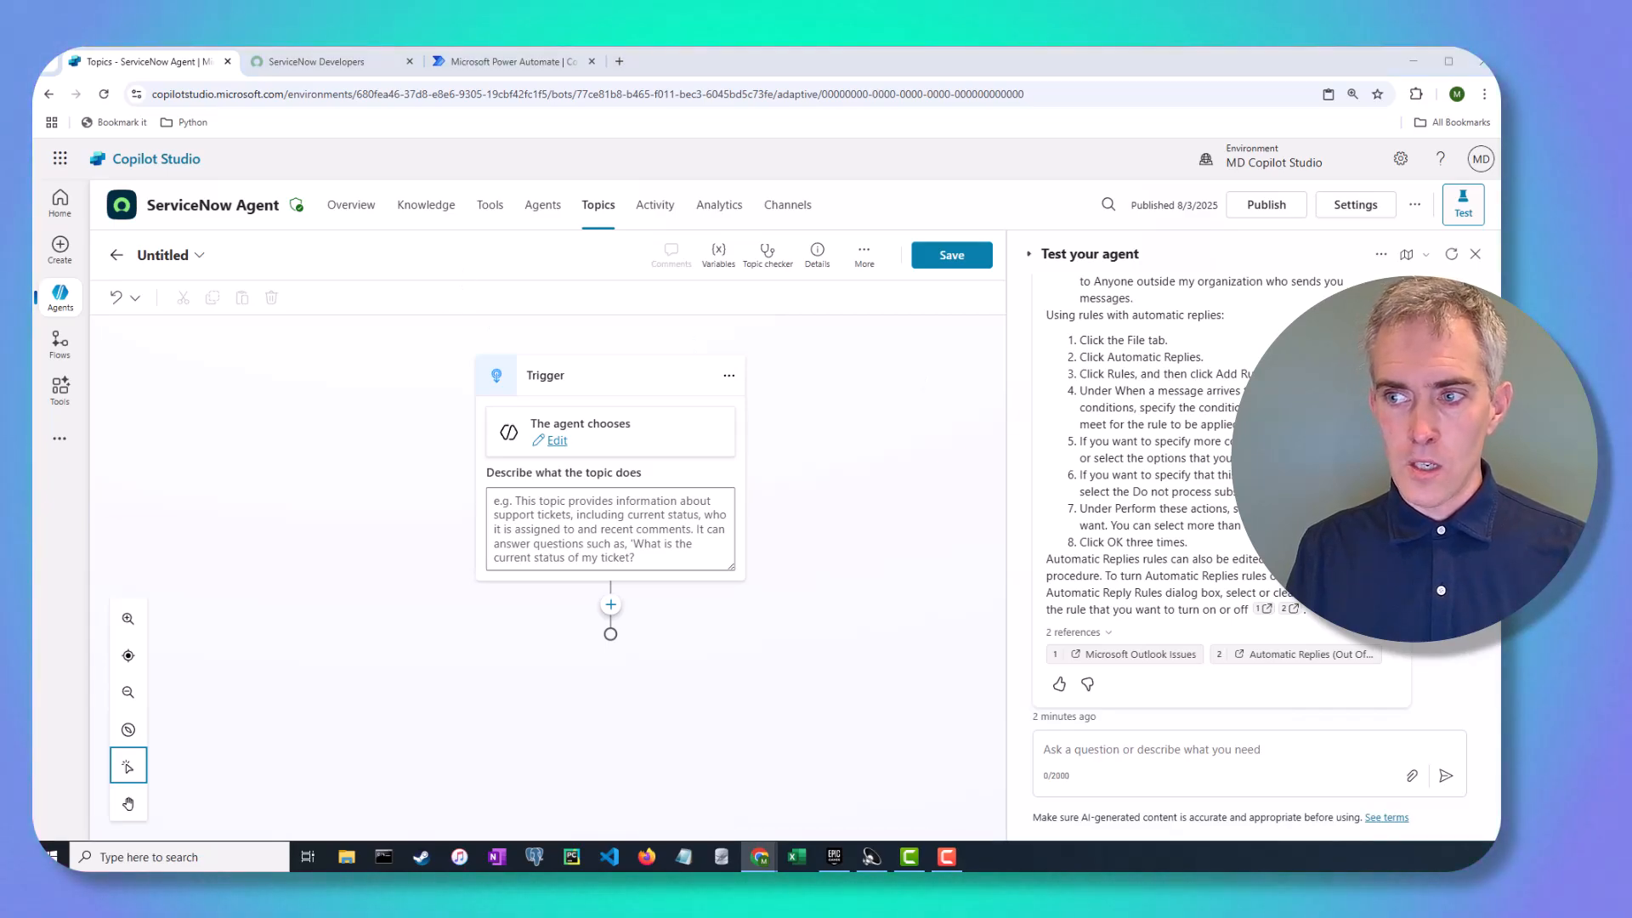
click(142, 255)
text(Get My Recent ServiceNow Tickets.)
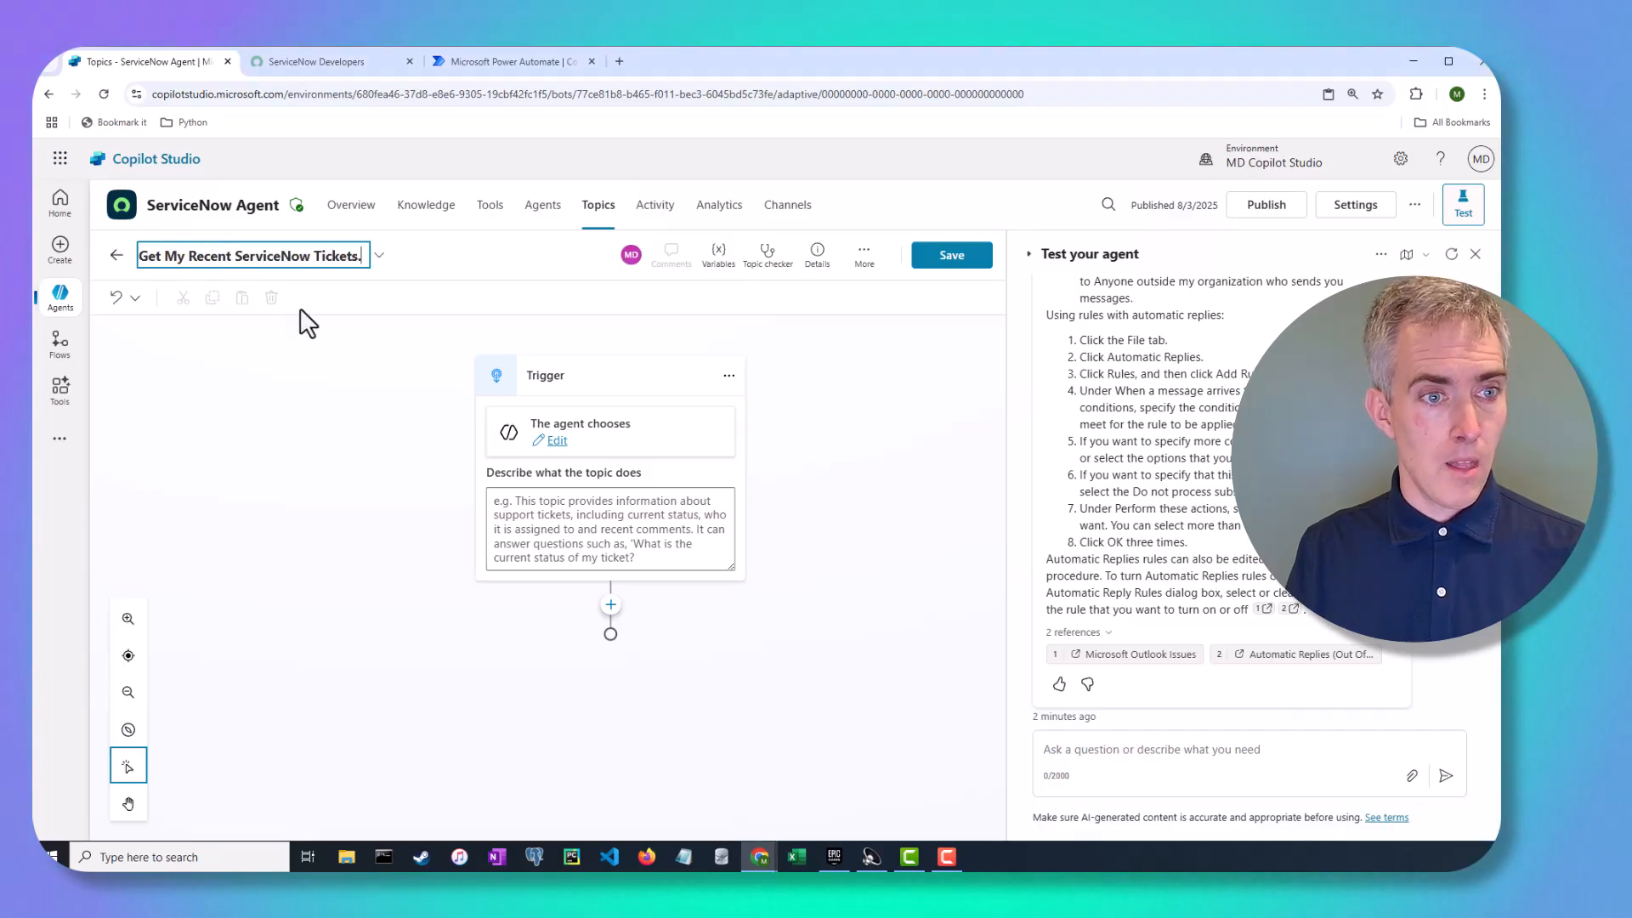
key(BackSpace)
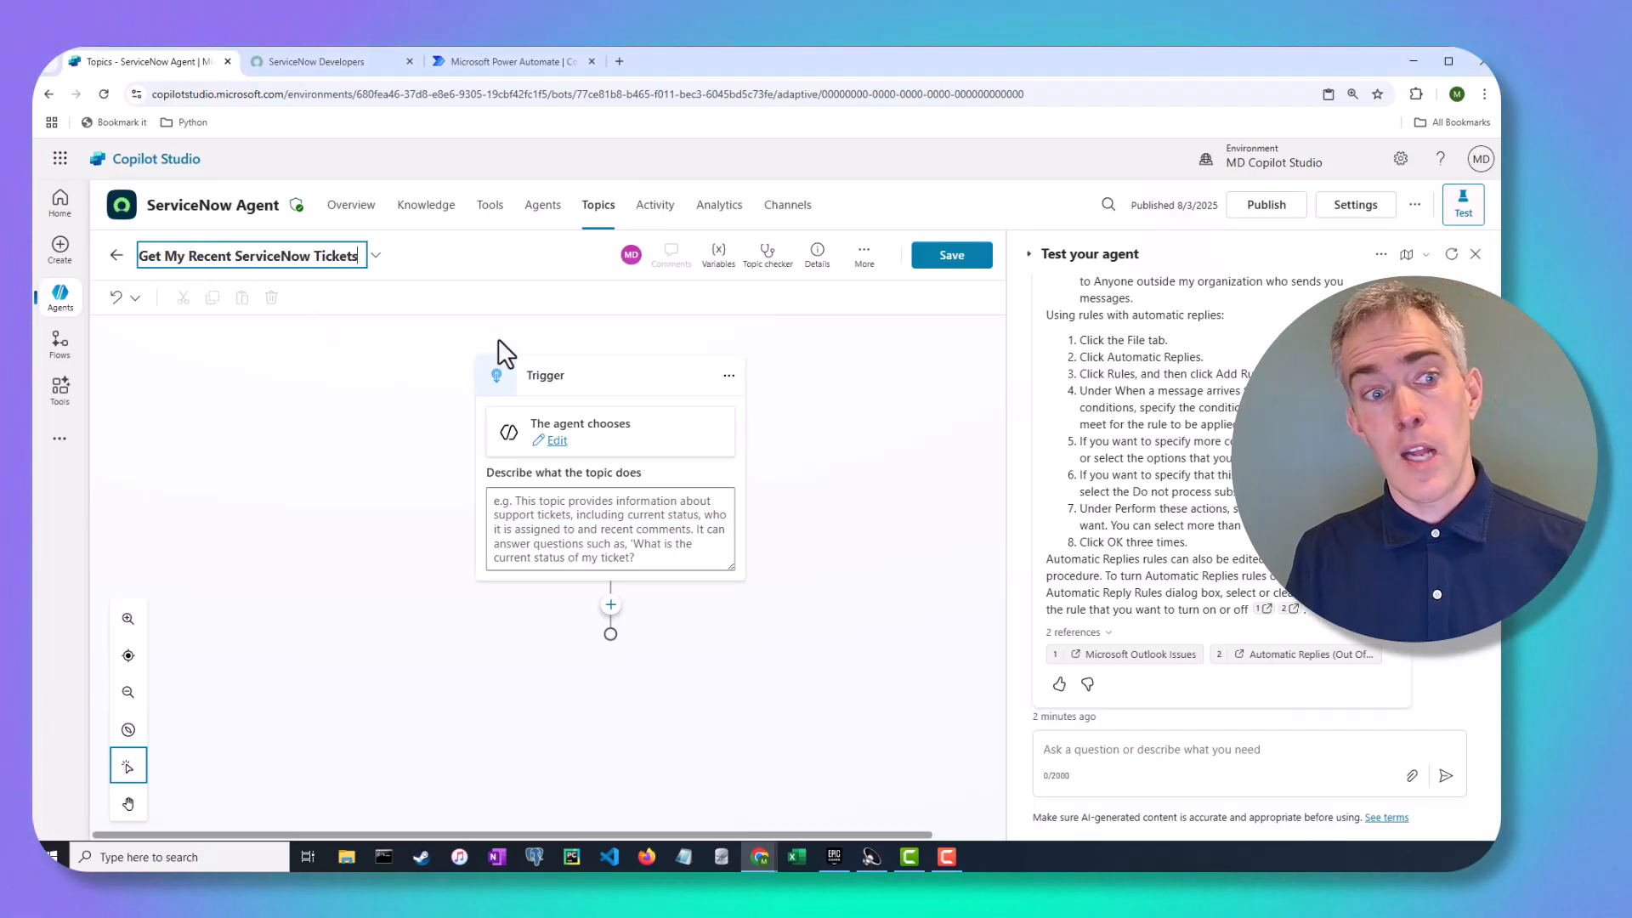
click(395, 352)
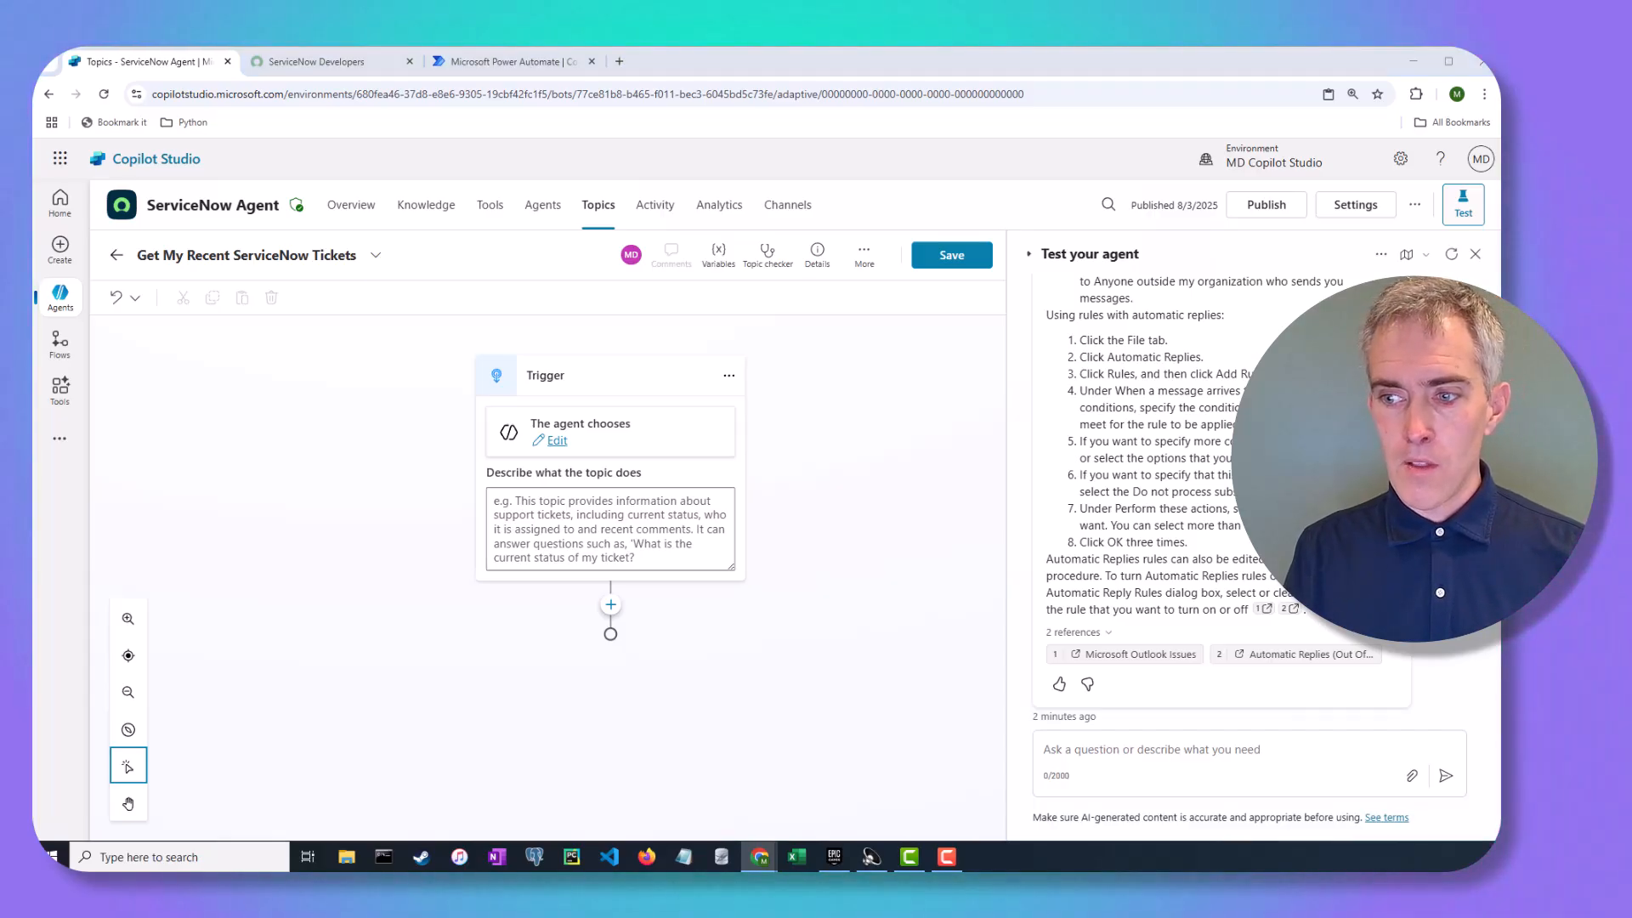
Describe the trigger as listing the user's most recent ServiceNow helpdesk tickets
click(671, 539)
text(This topic provides a list of the most recent tickets the User has submitted to the ServiceNow helpdesk.)
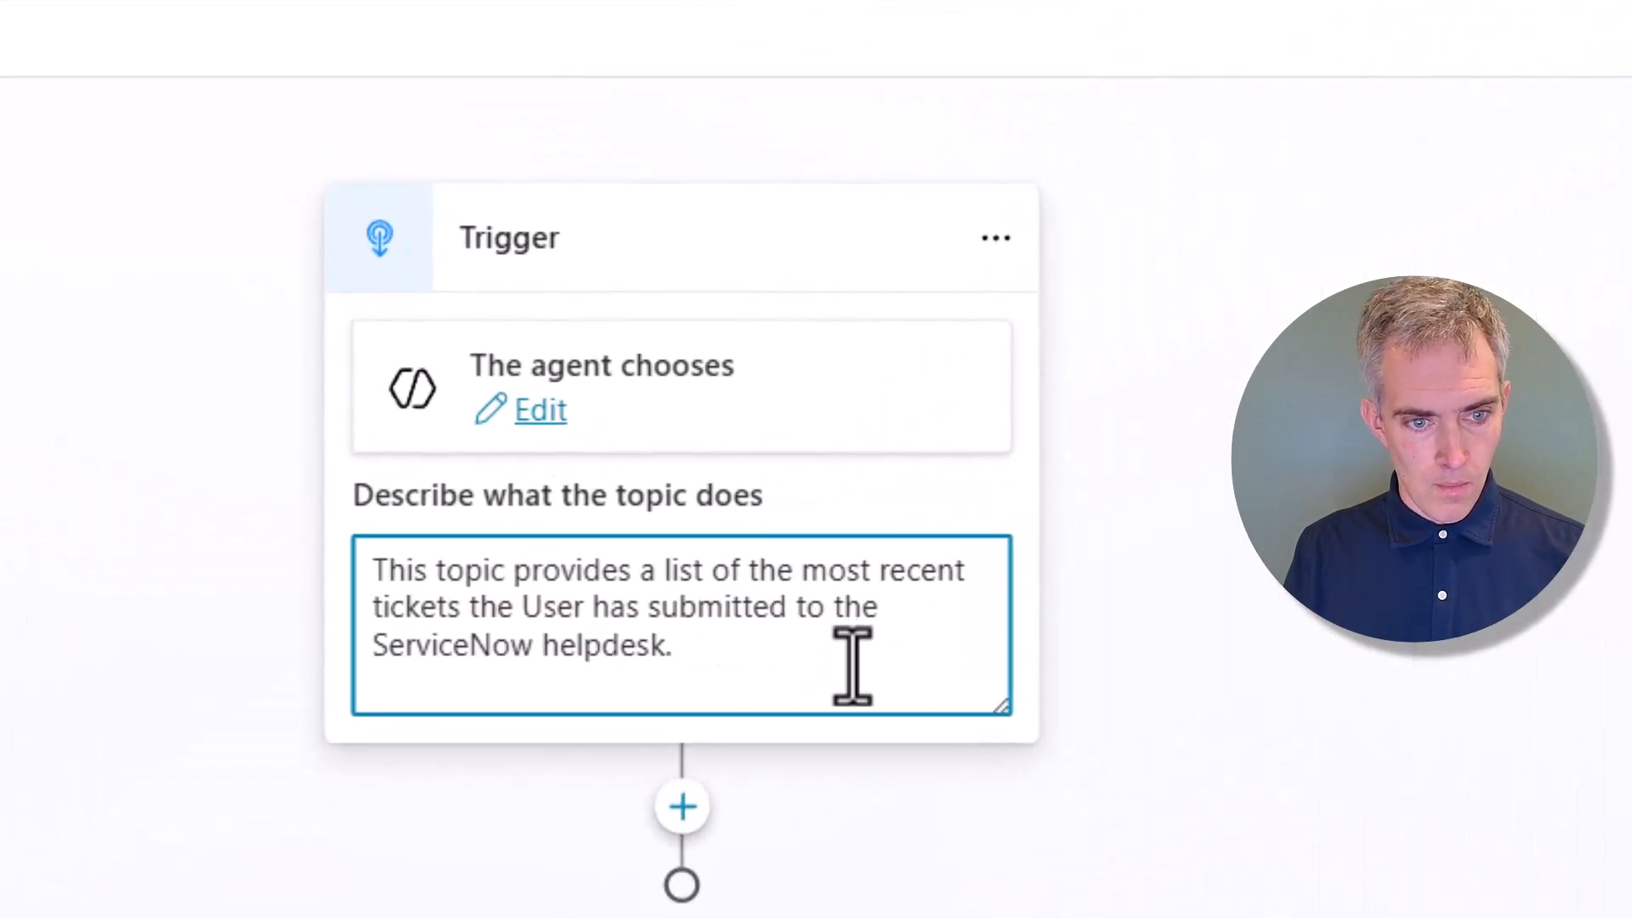
key(BackSpace)
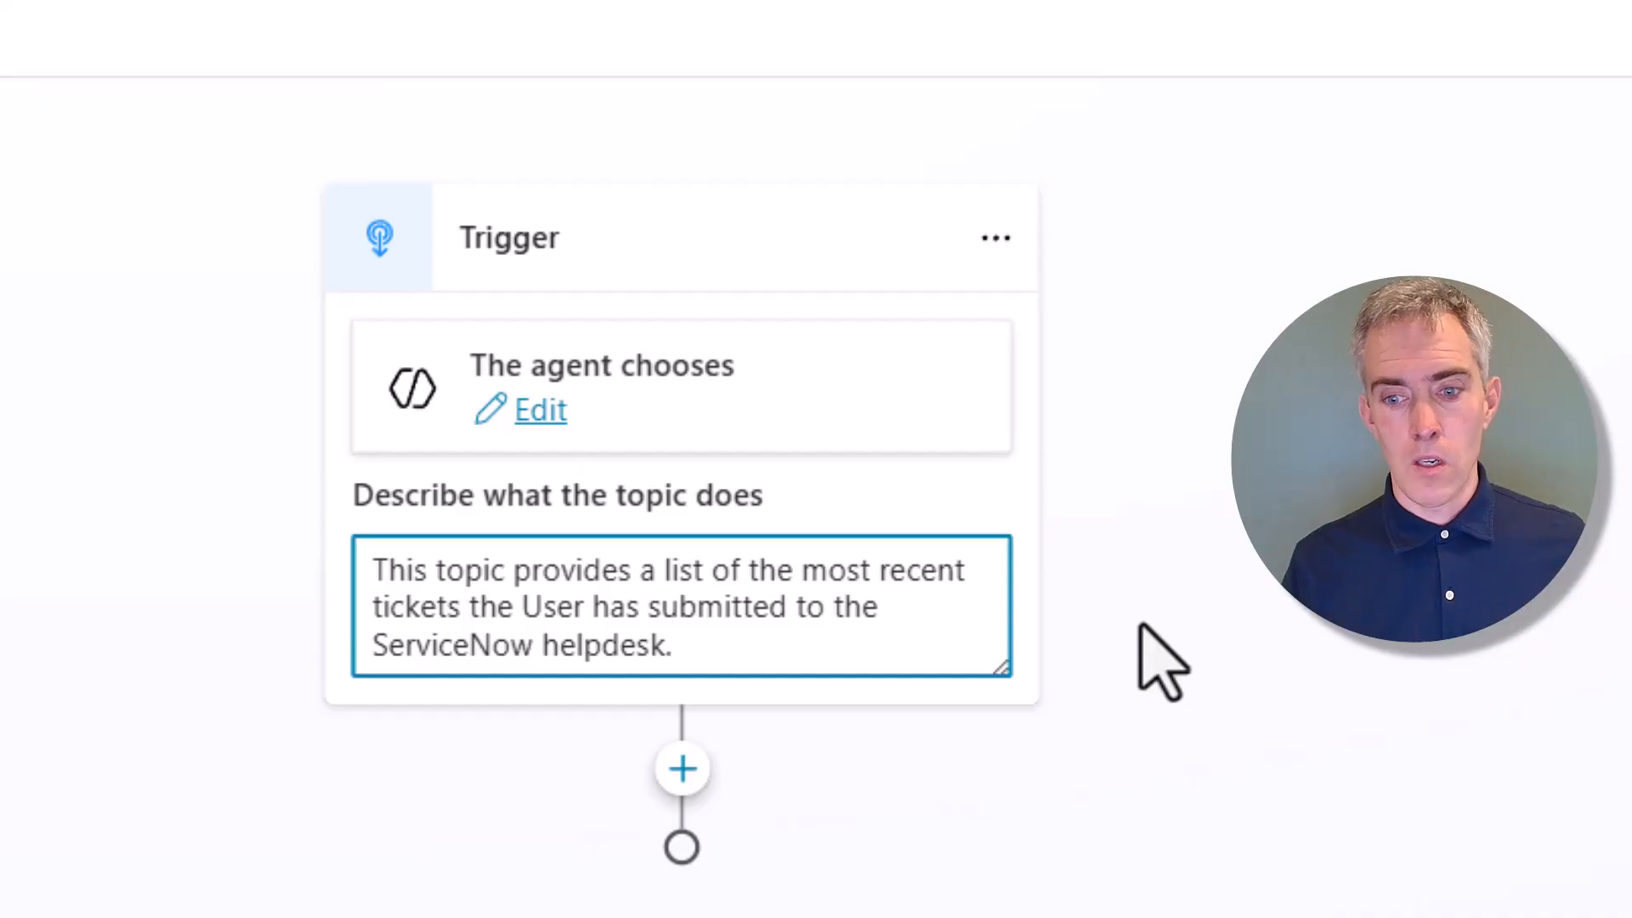
click(1020, 901)
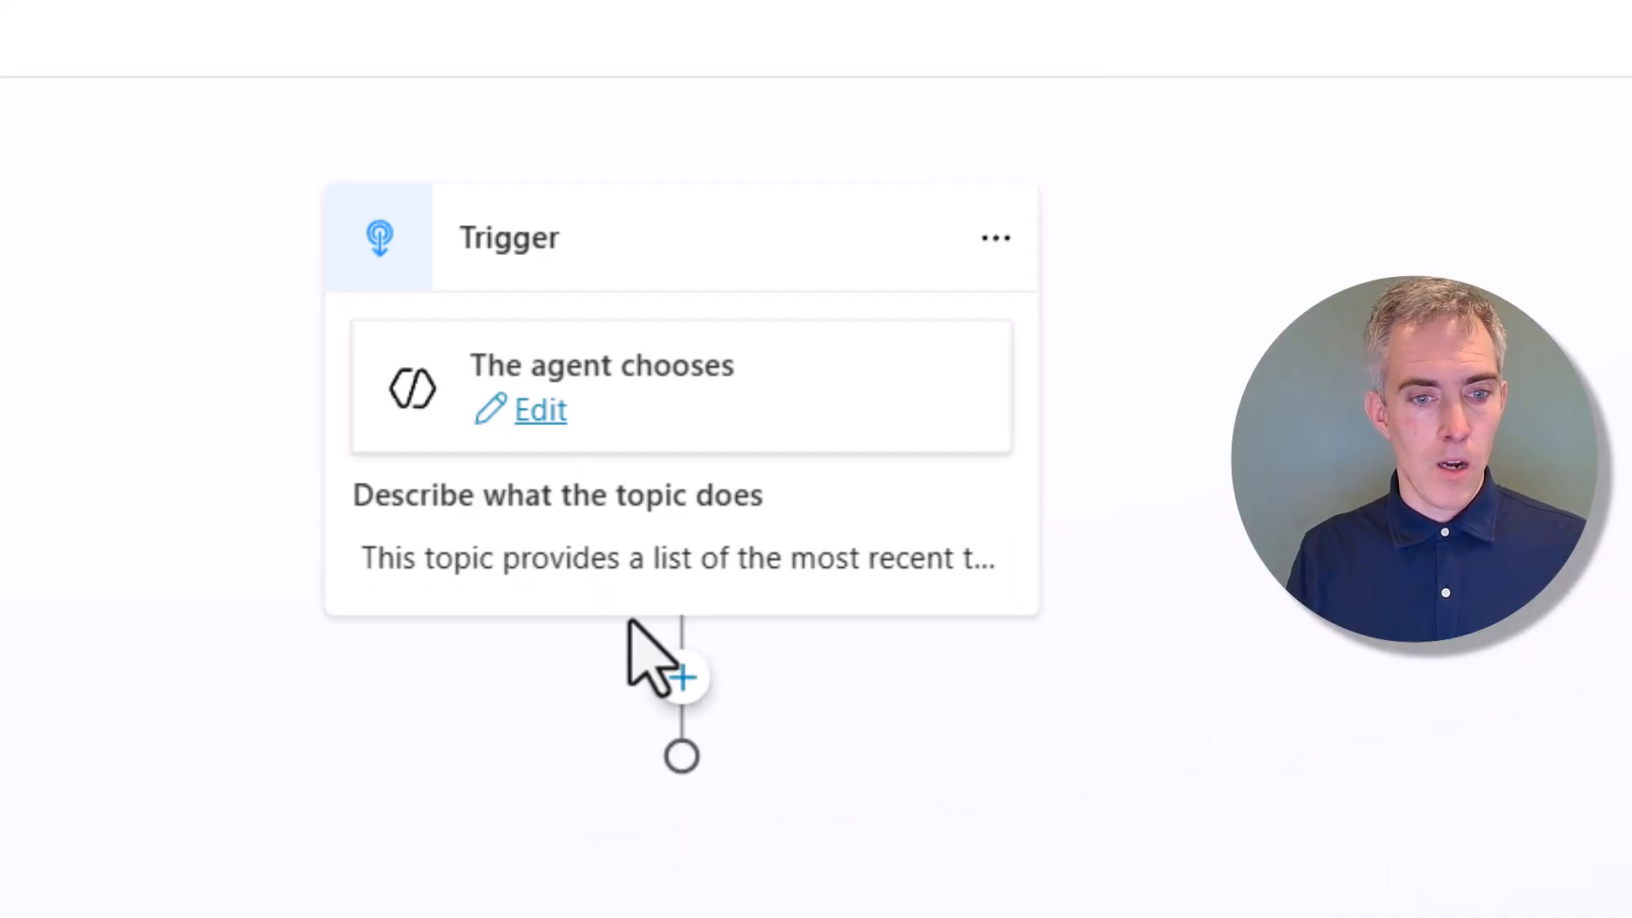
click(672, 578)
click(727, 644)
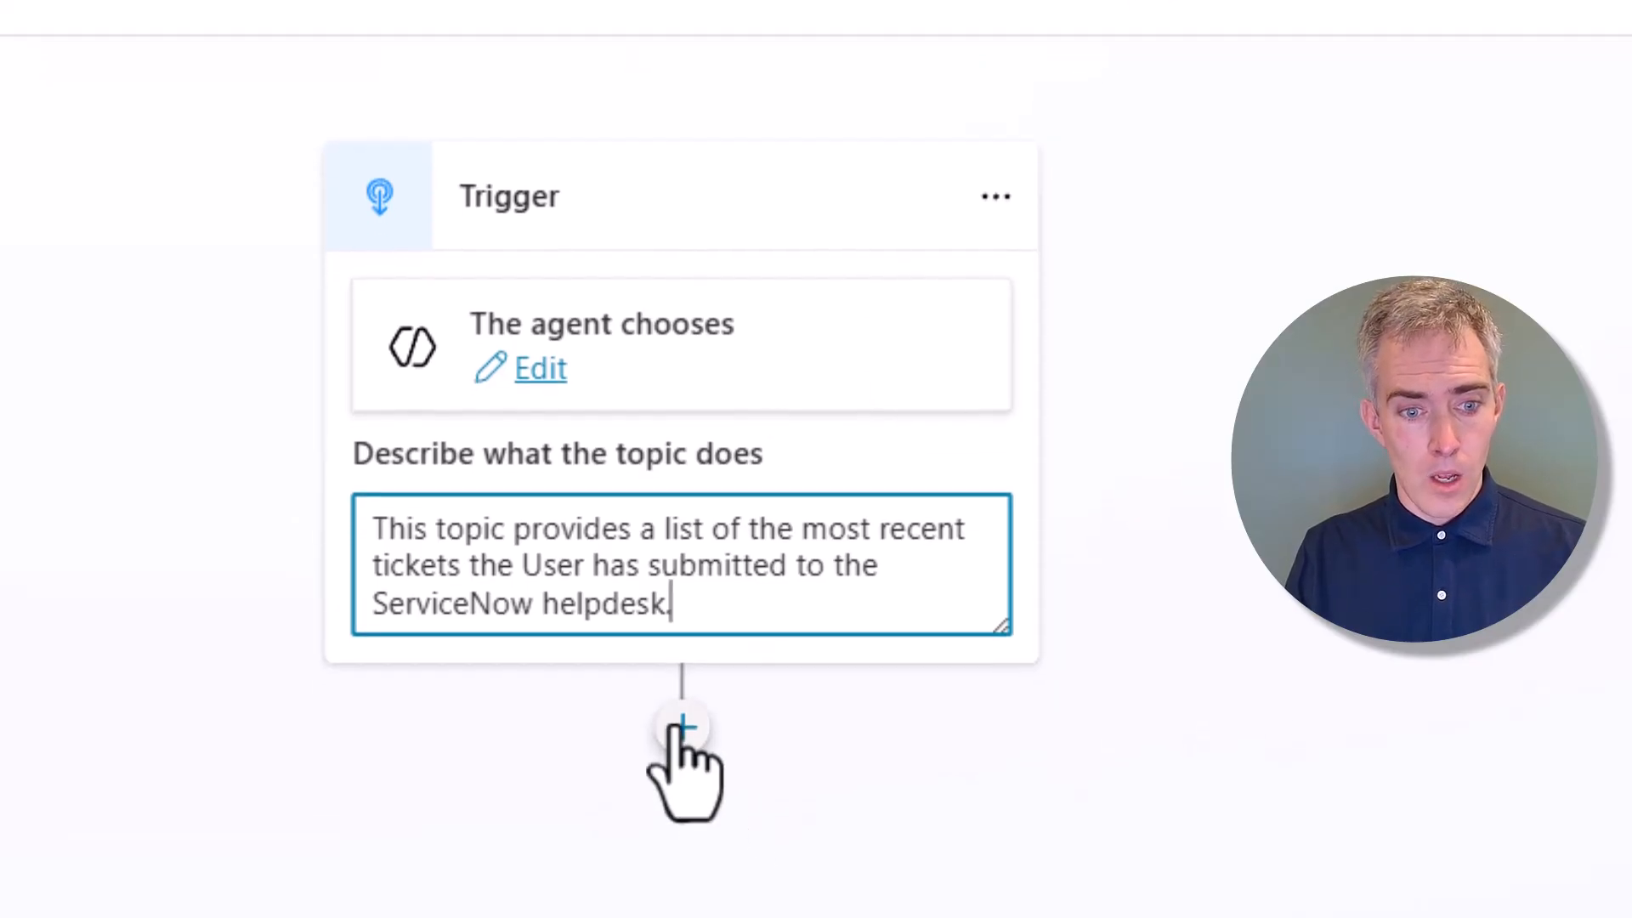
Add the ServiceNow List Records connector action after the trigger and submit its connection
click(683, 770)
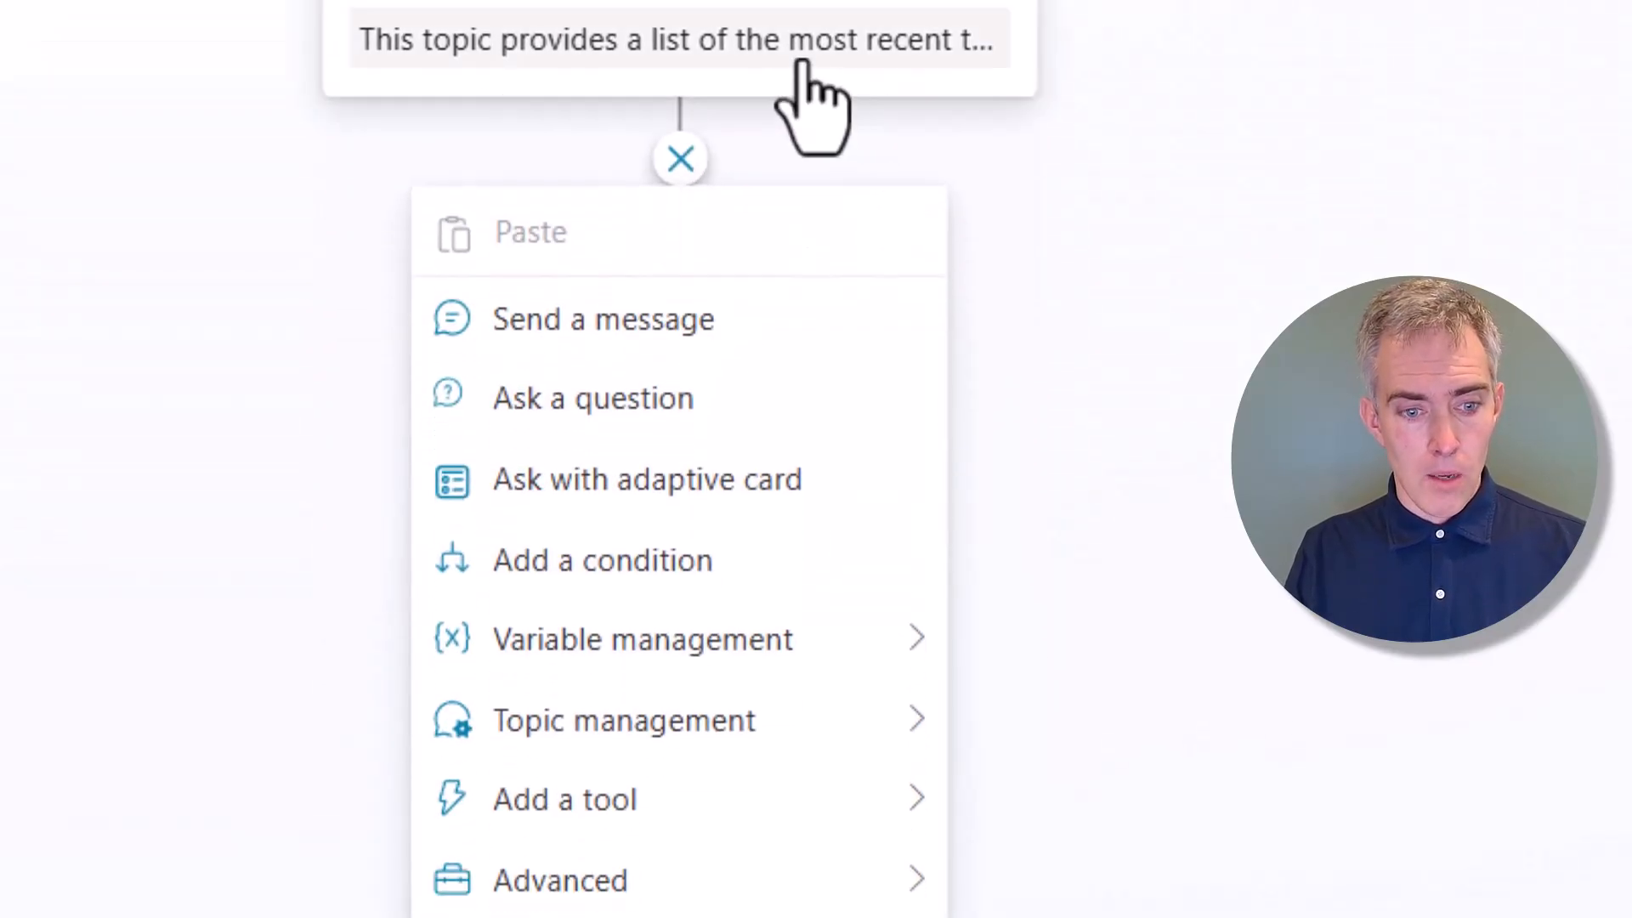
click(778, 804)
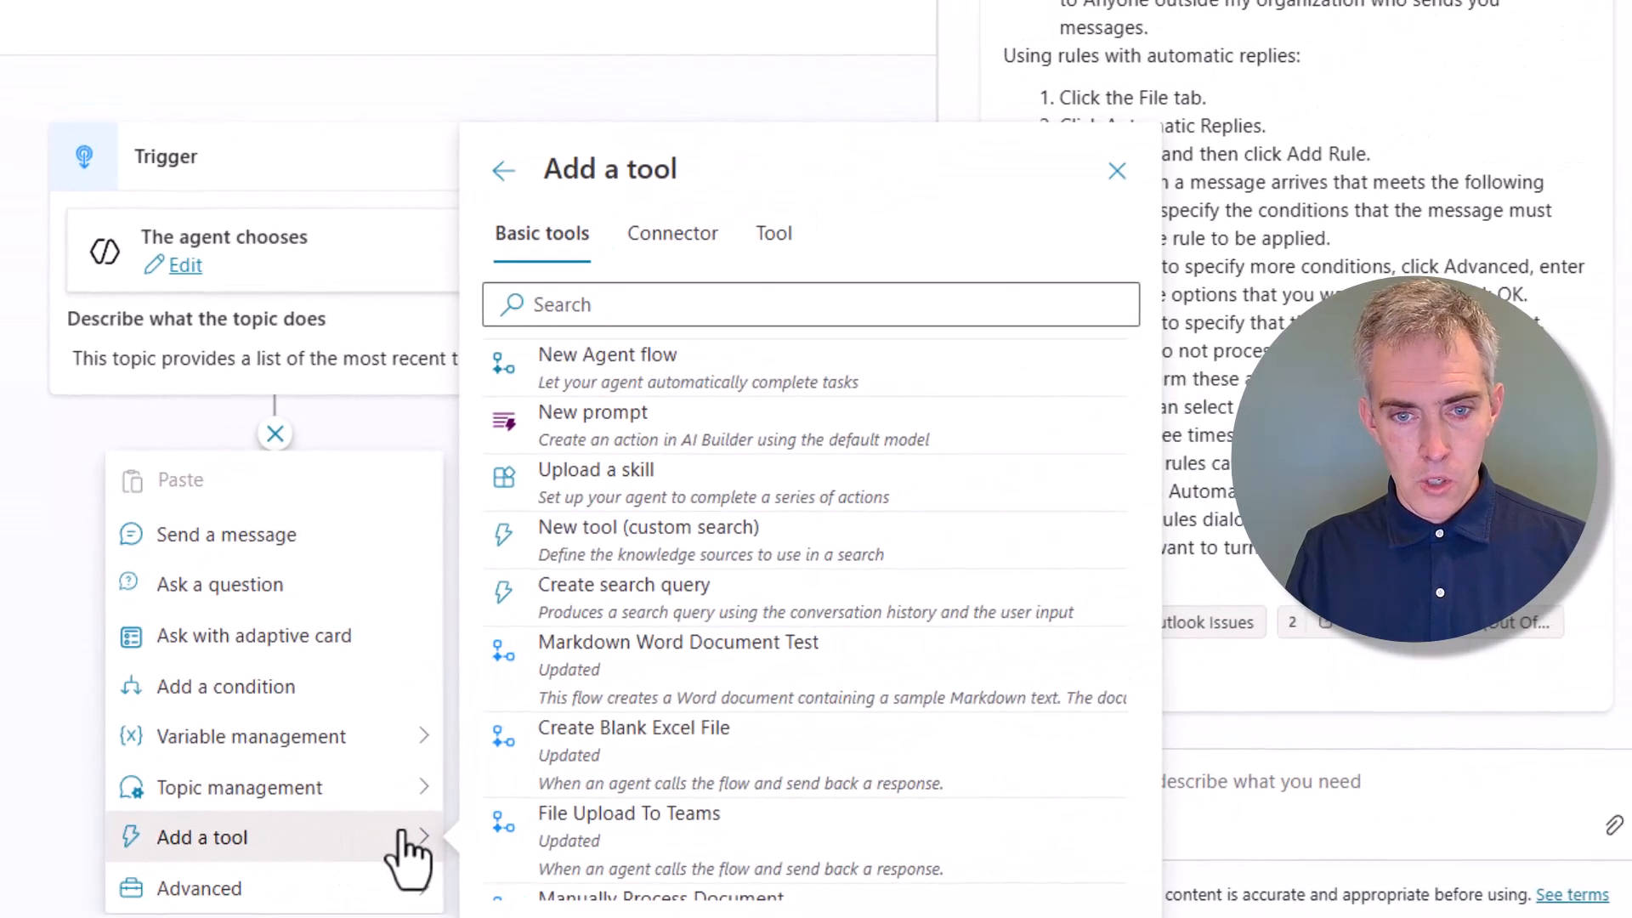
click(674, 245)
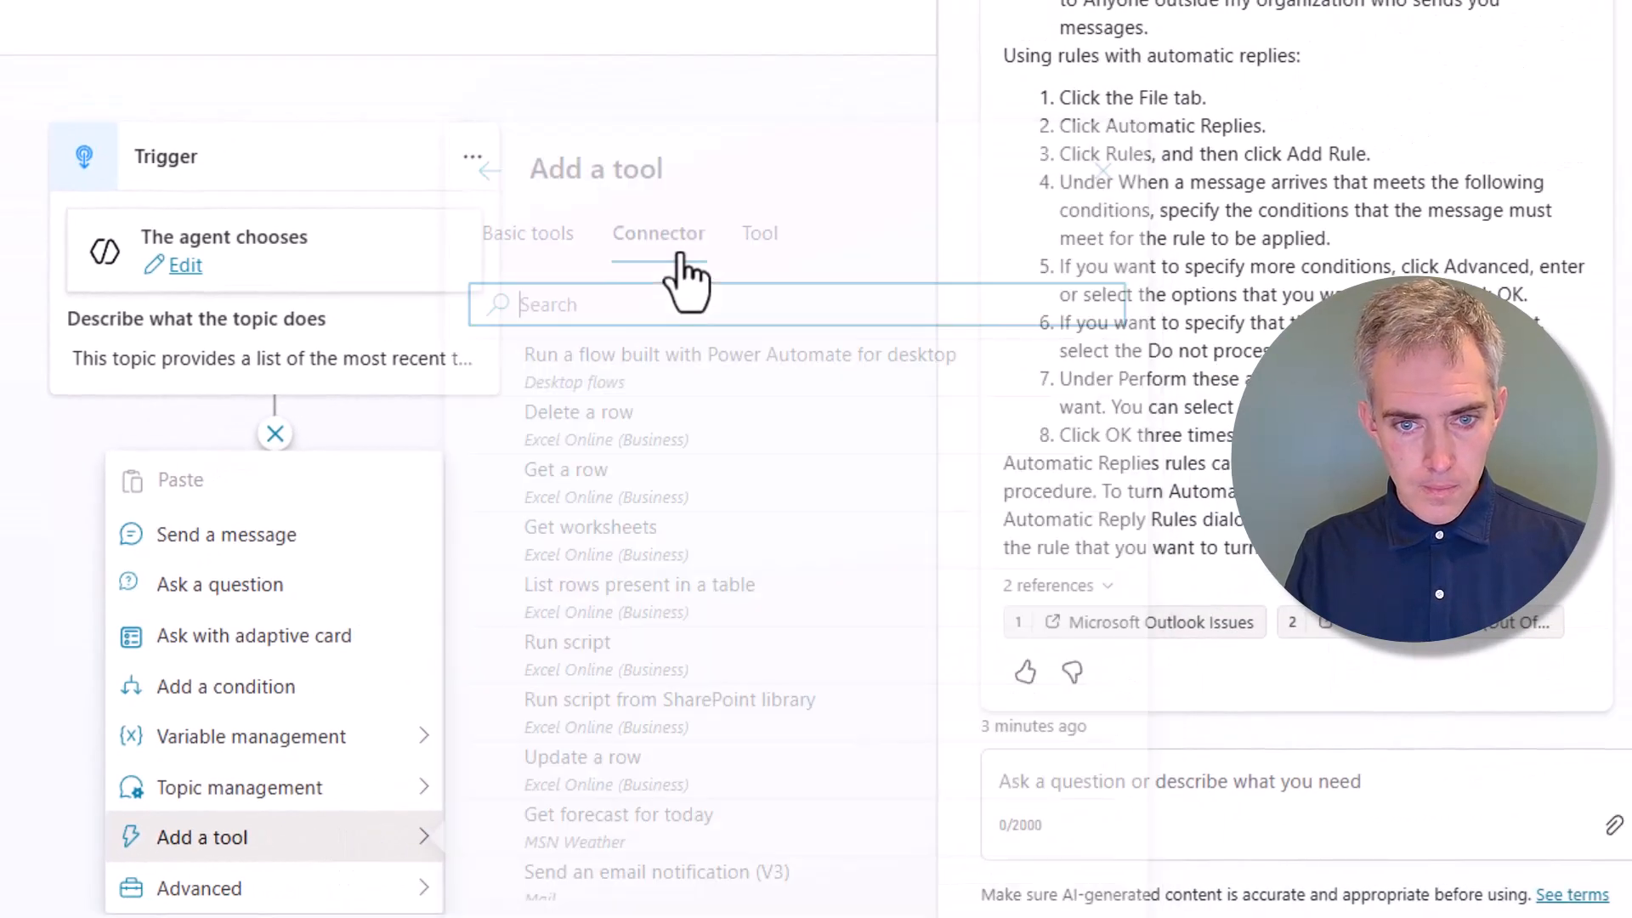
click(657, 296)
text(Li)
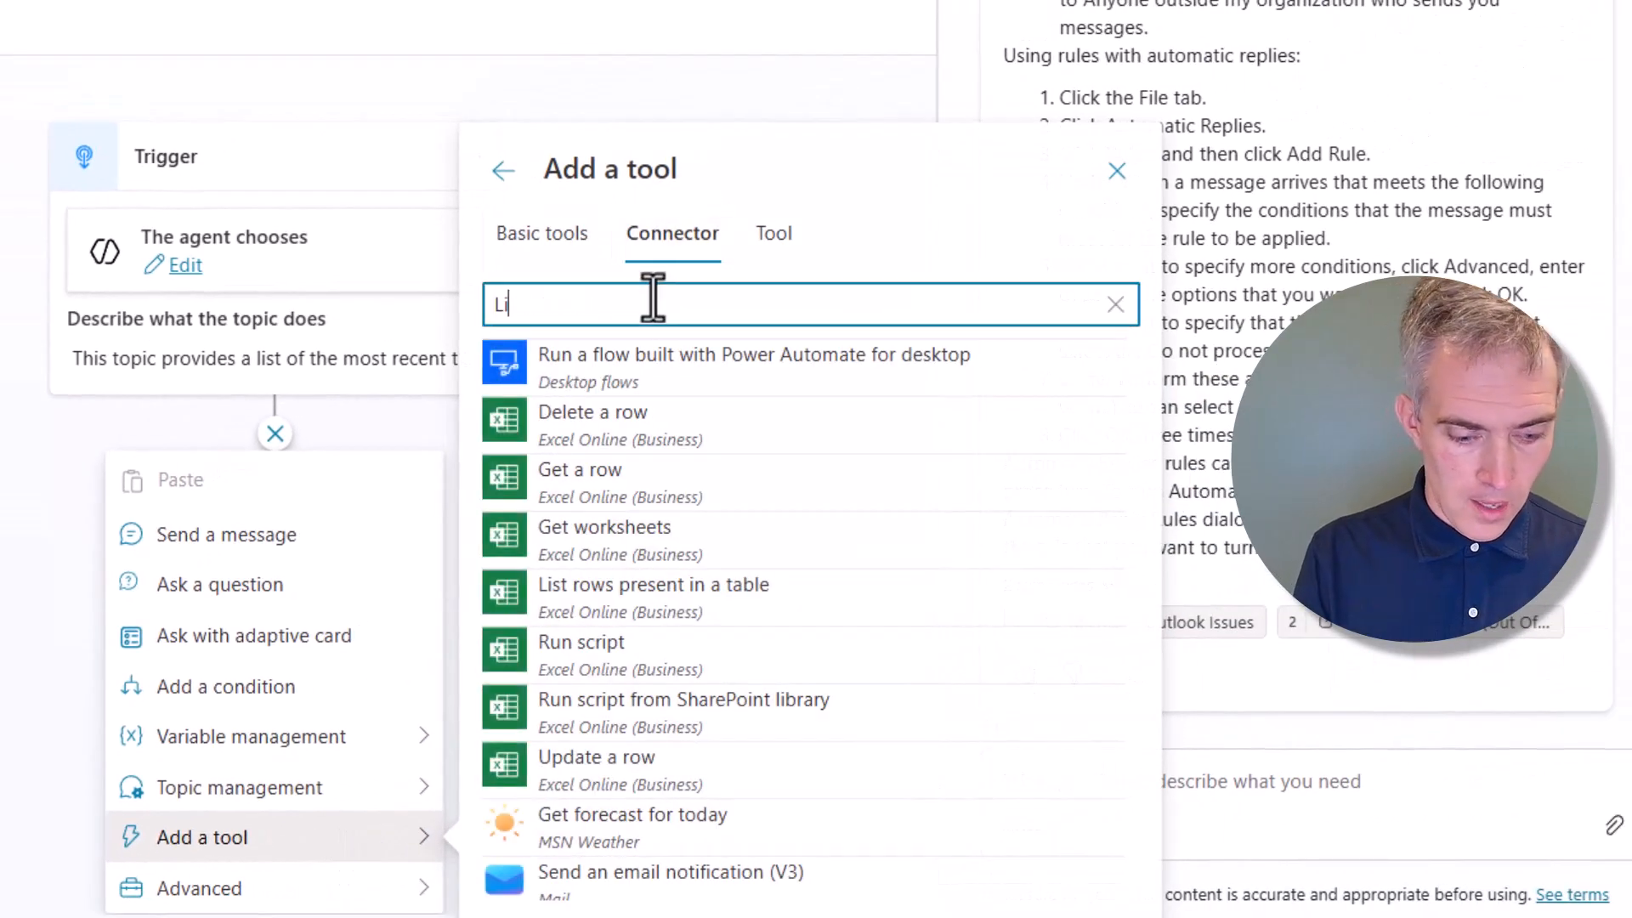
text(st records)
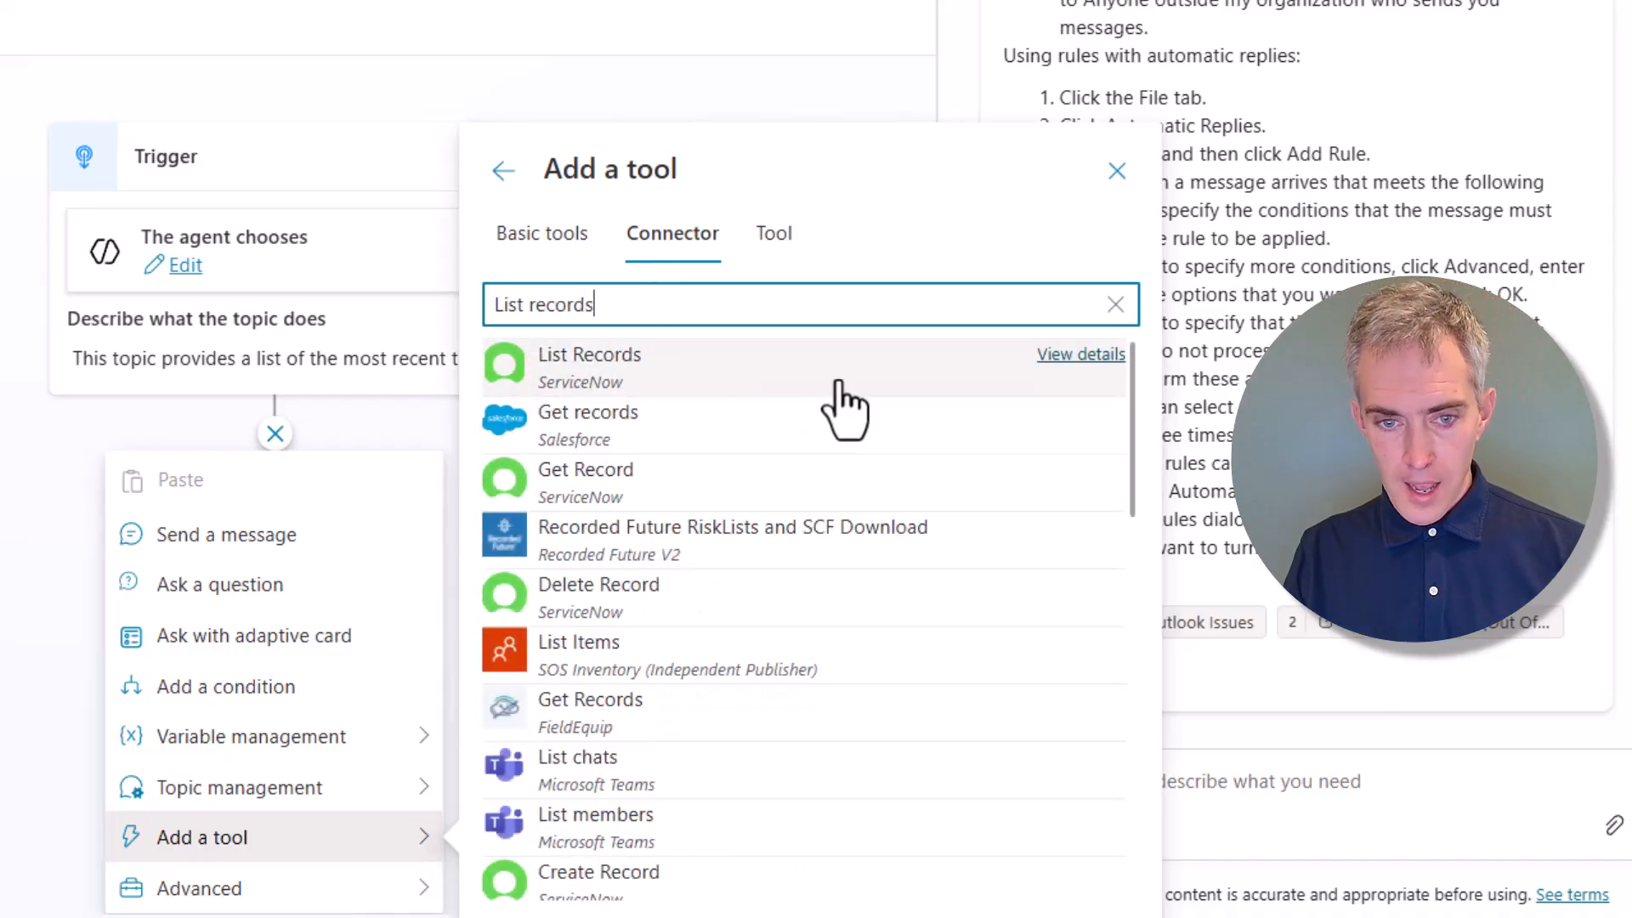
click(839, 383)
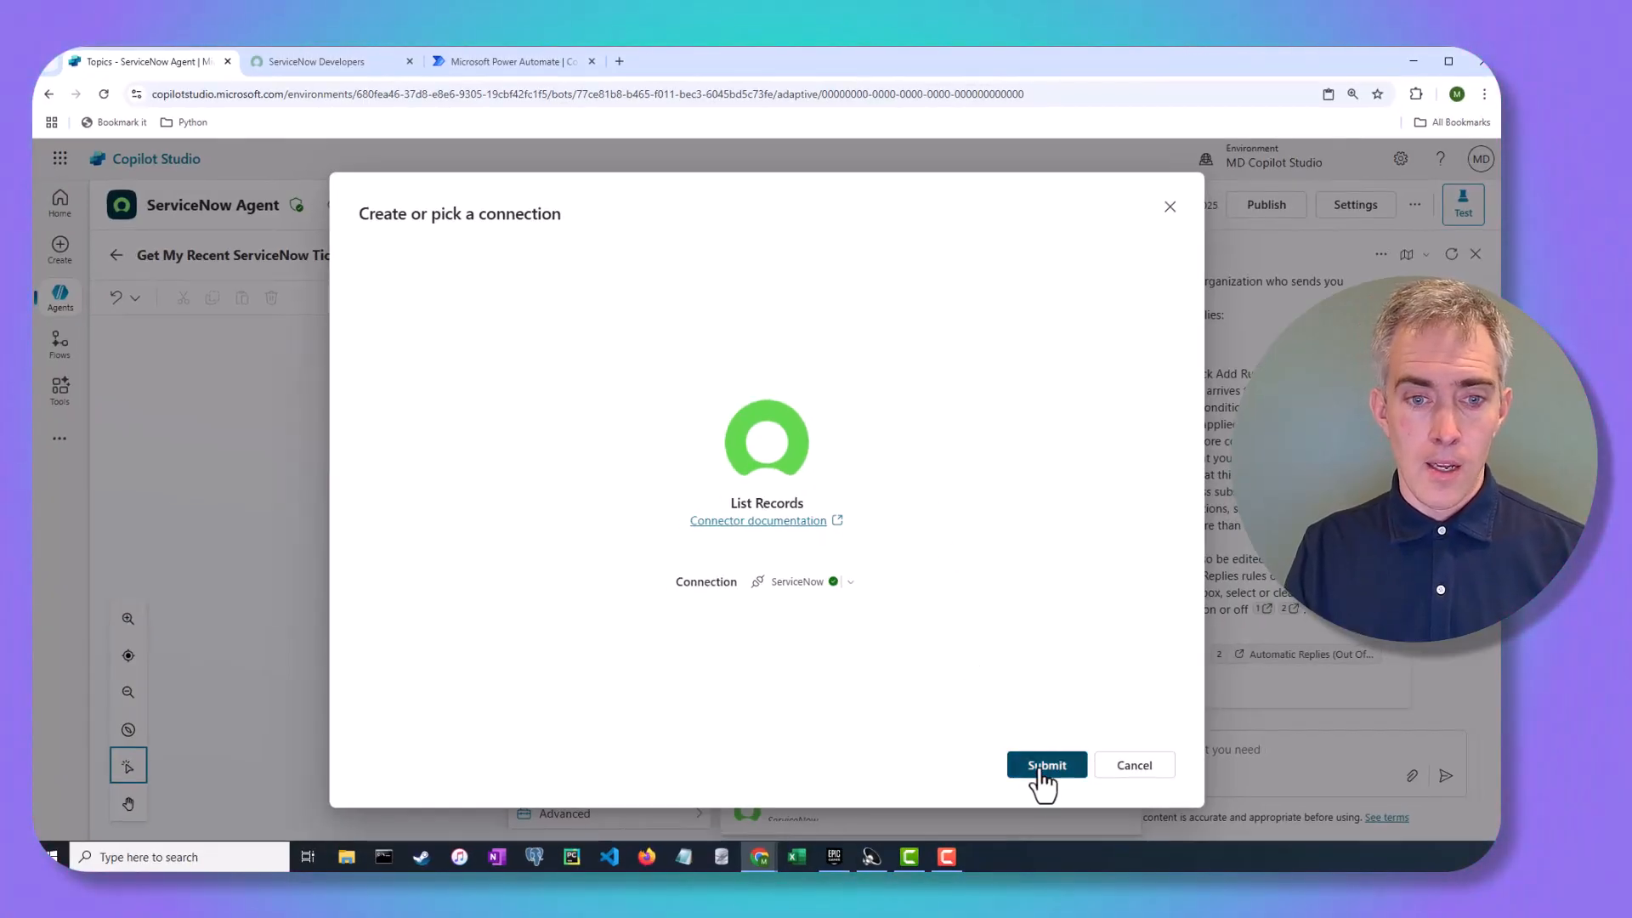
click(1046, 765)
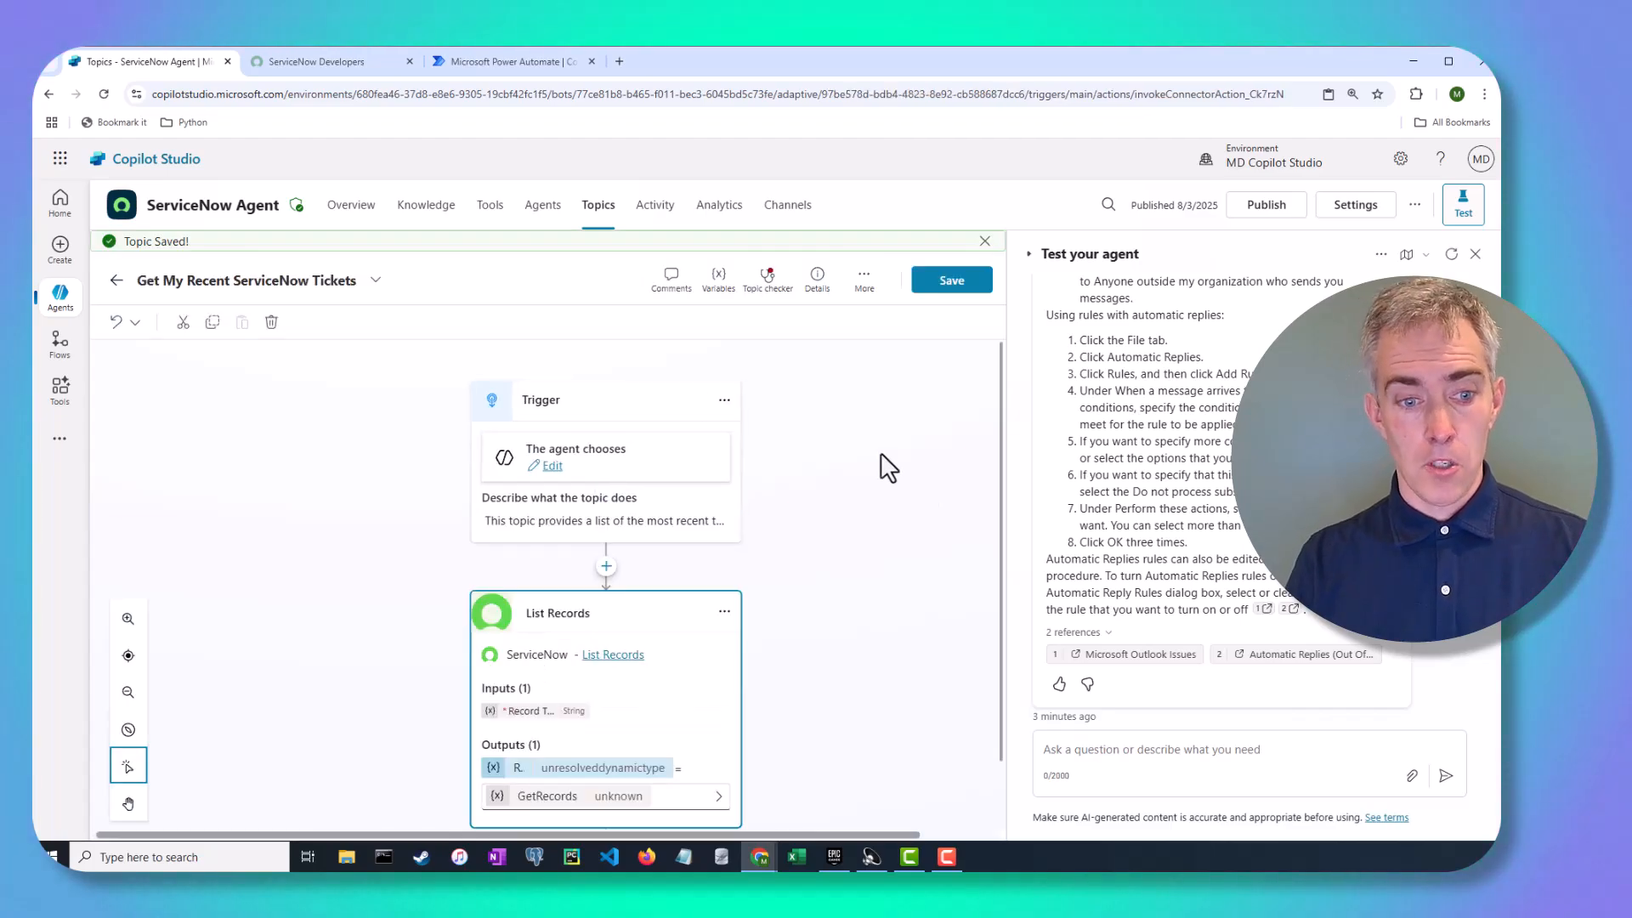
Keep the existing ServiceNow connection, switch List Records to Maker-provided credentials, and show its inputs
click(983, 243)
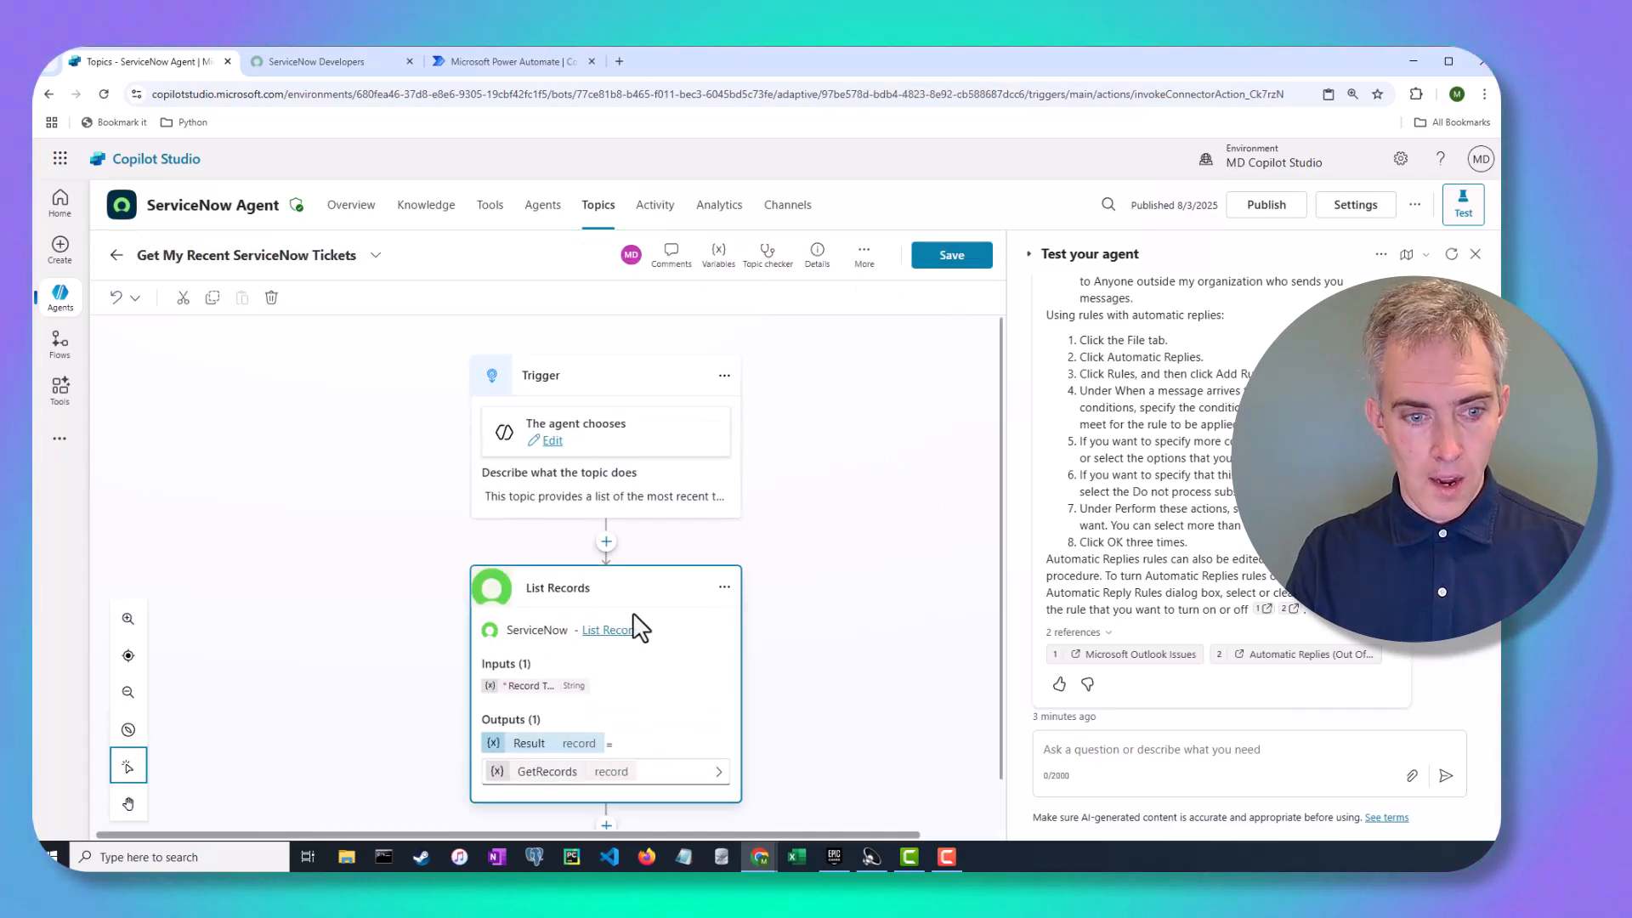
scroll(612, 637, down, 1)
click(726, 537)
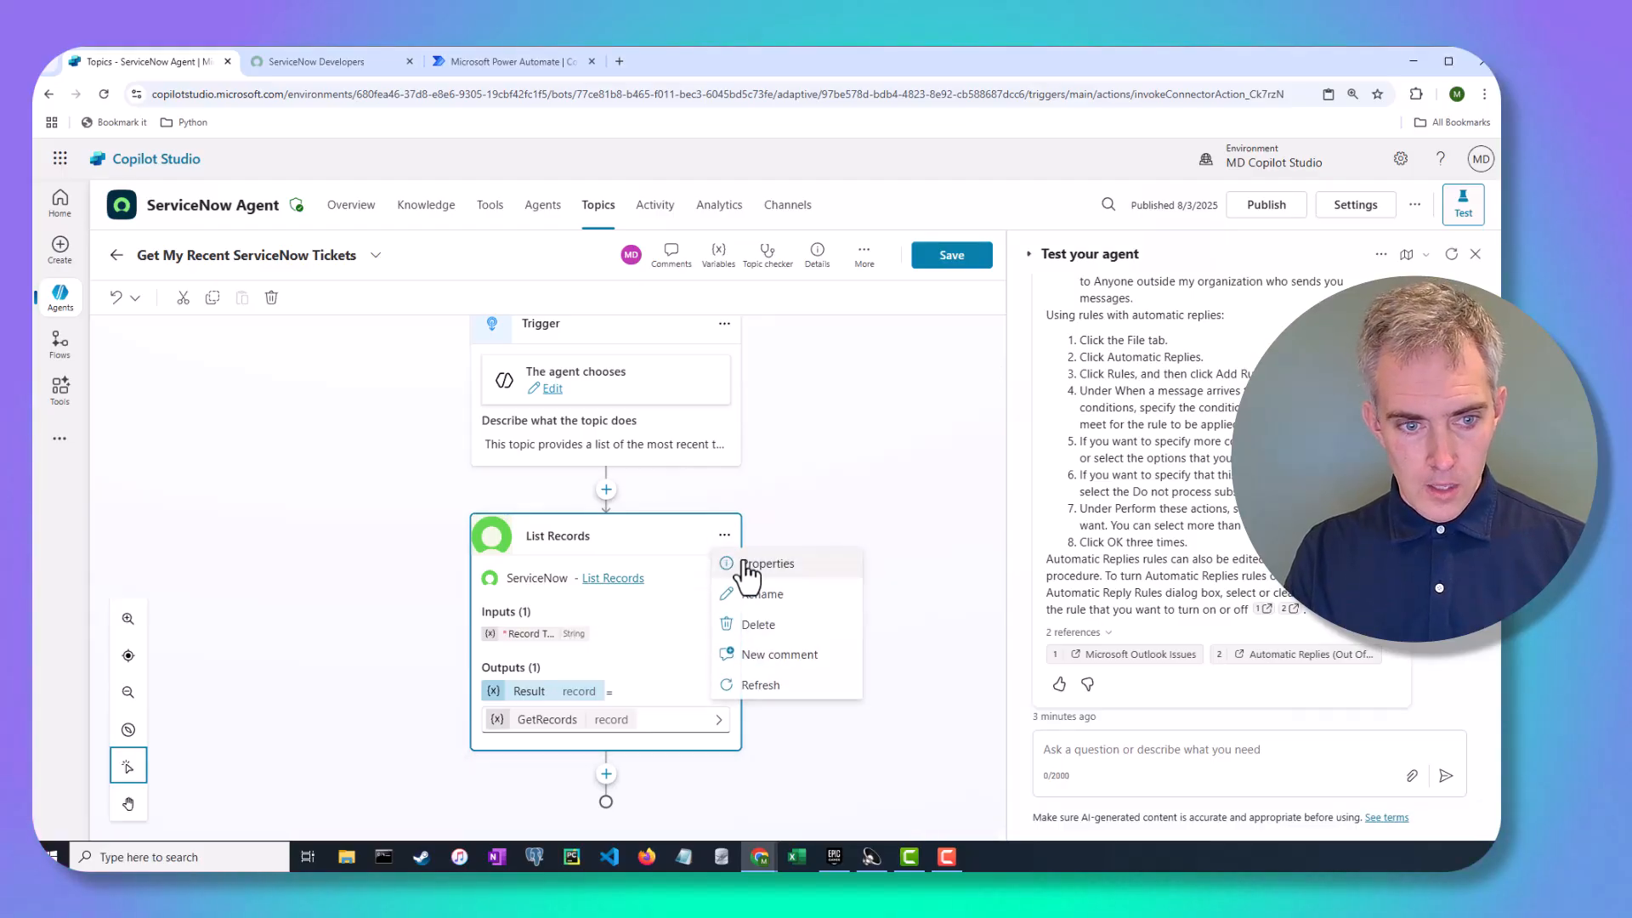
click(746, 565)
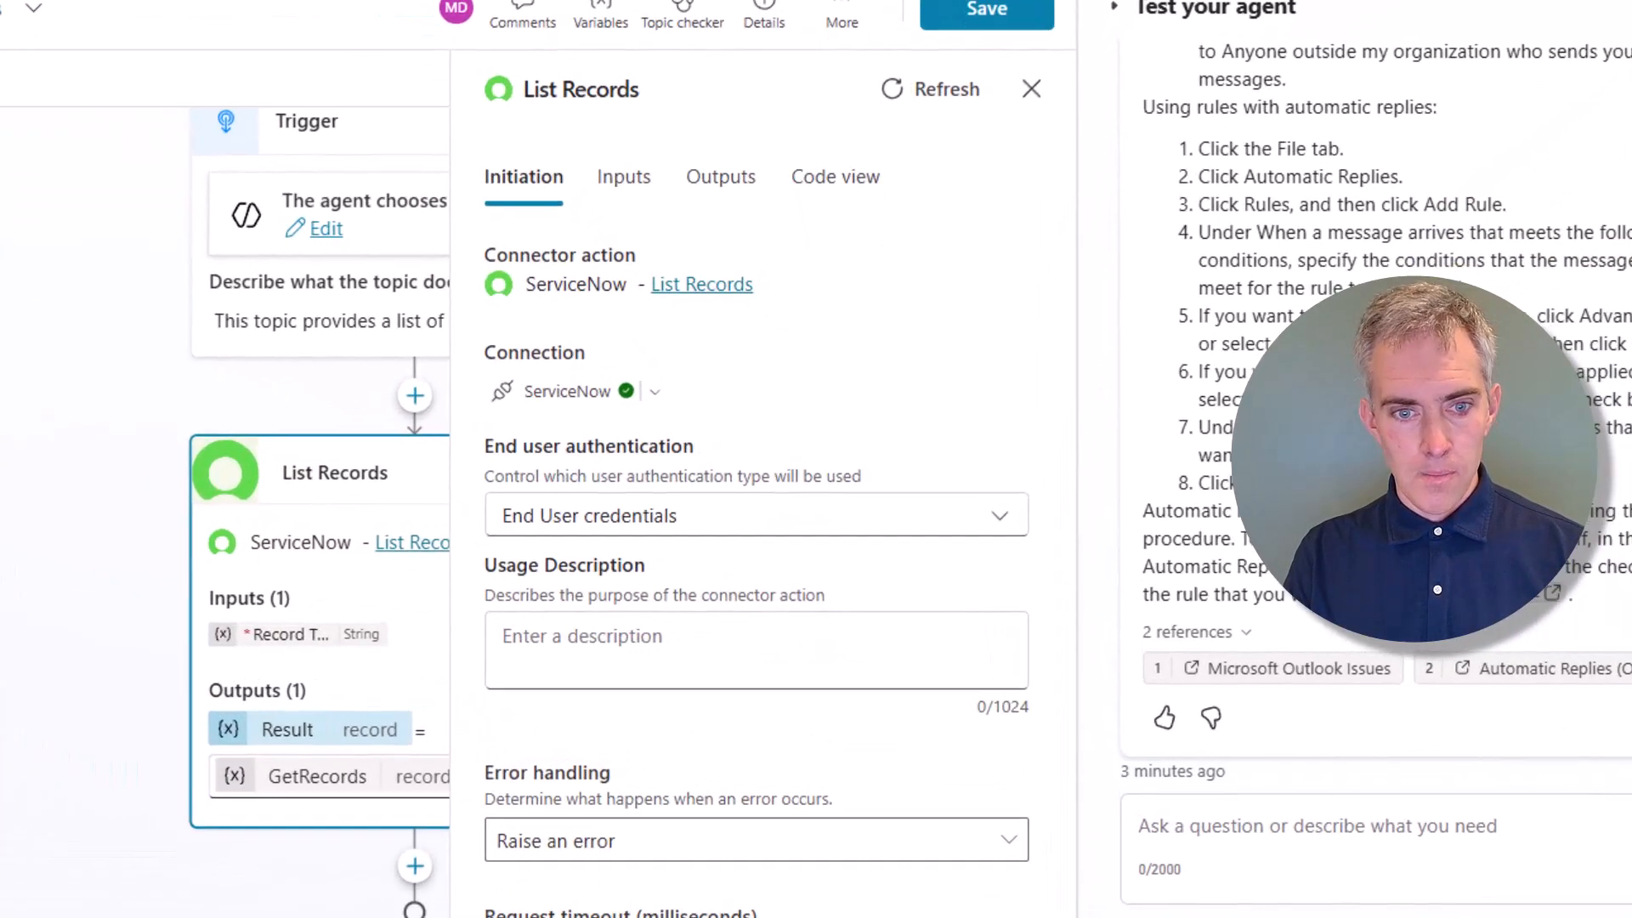
click(654, 392)
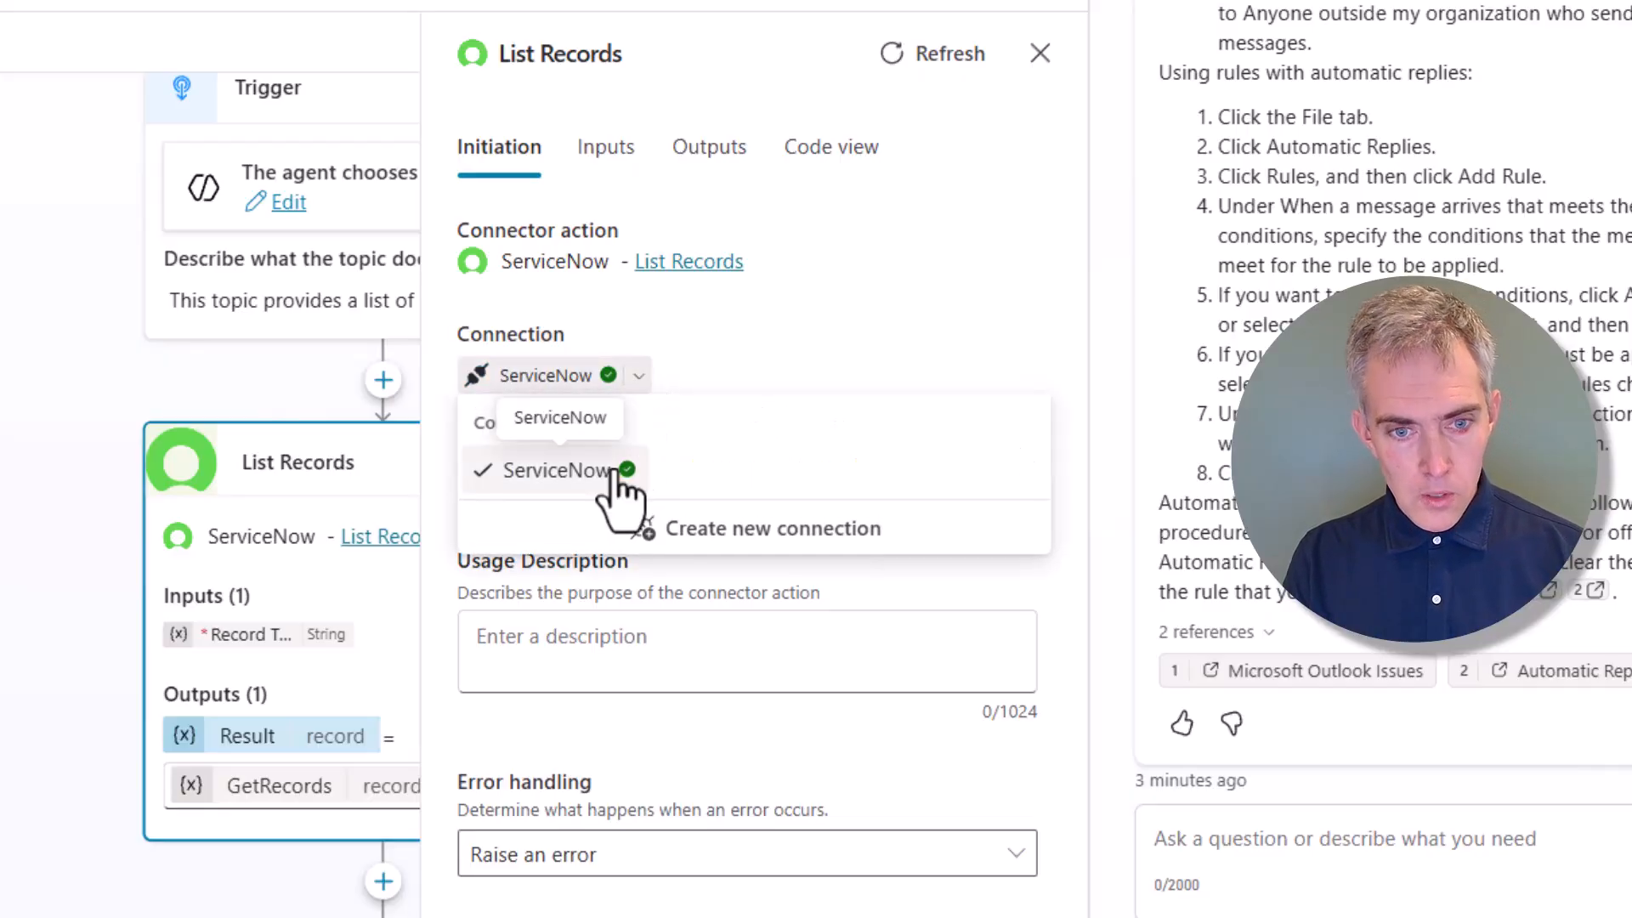
click(699, 374)
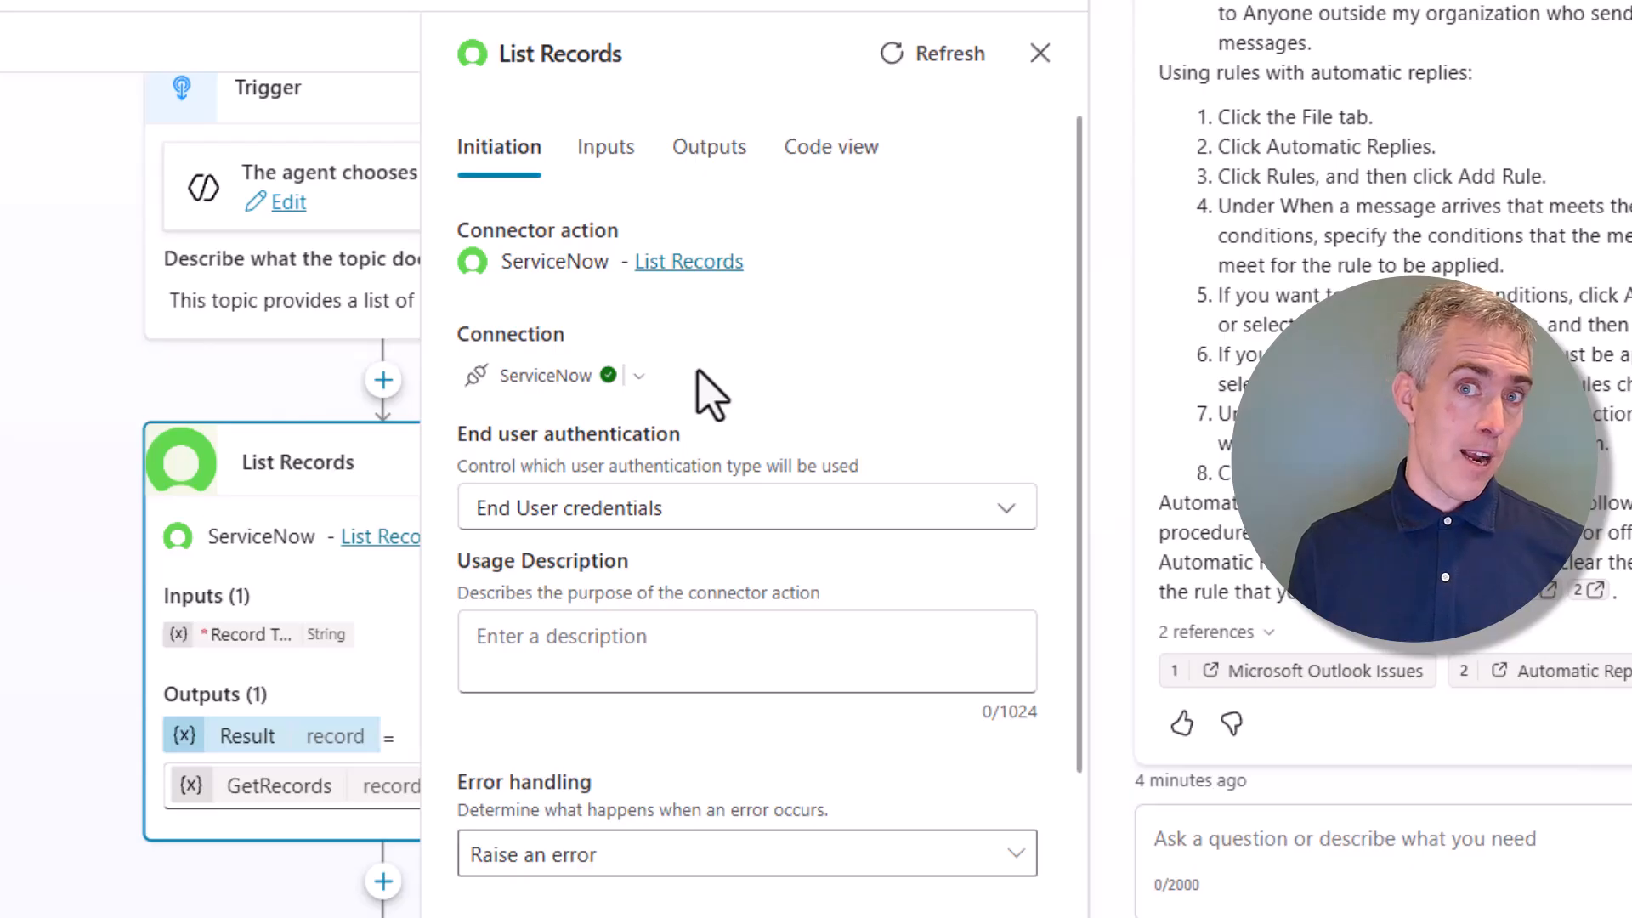
click(812, 510)
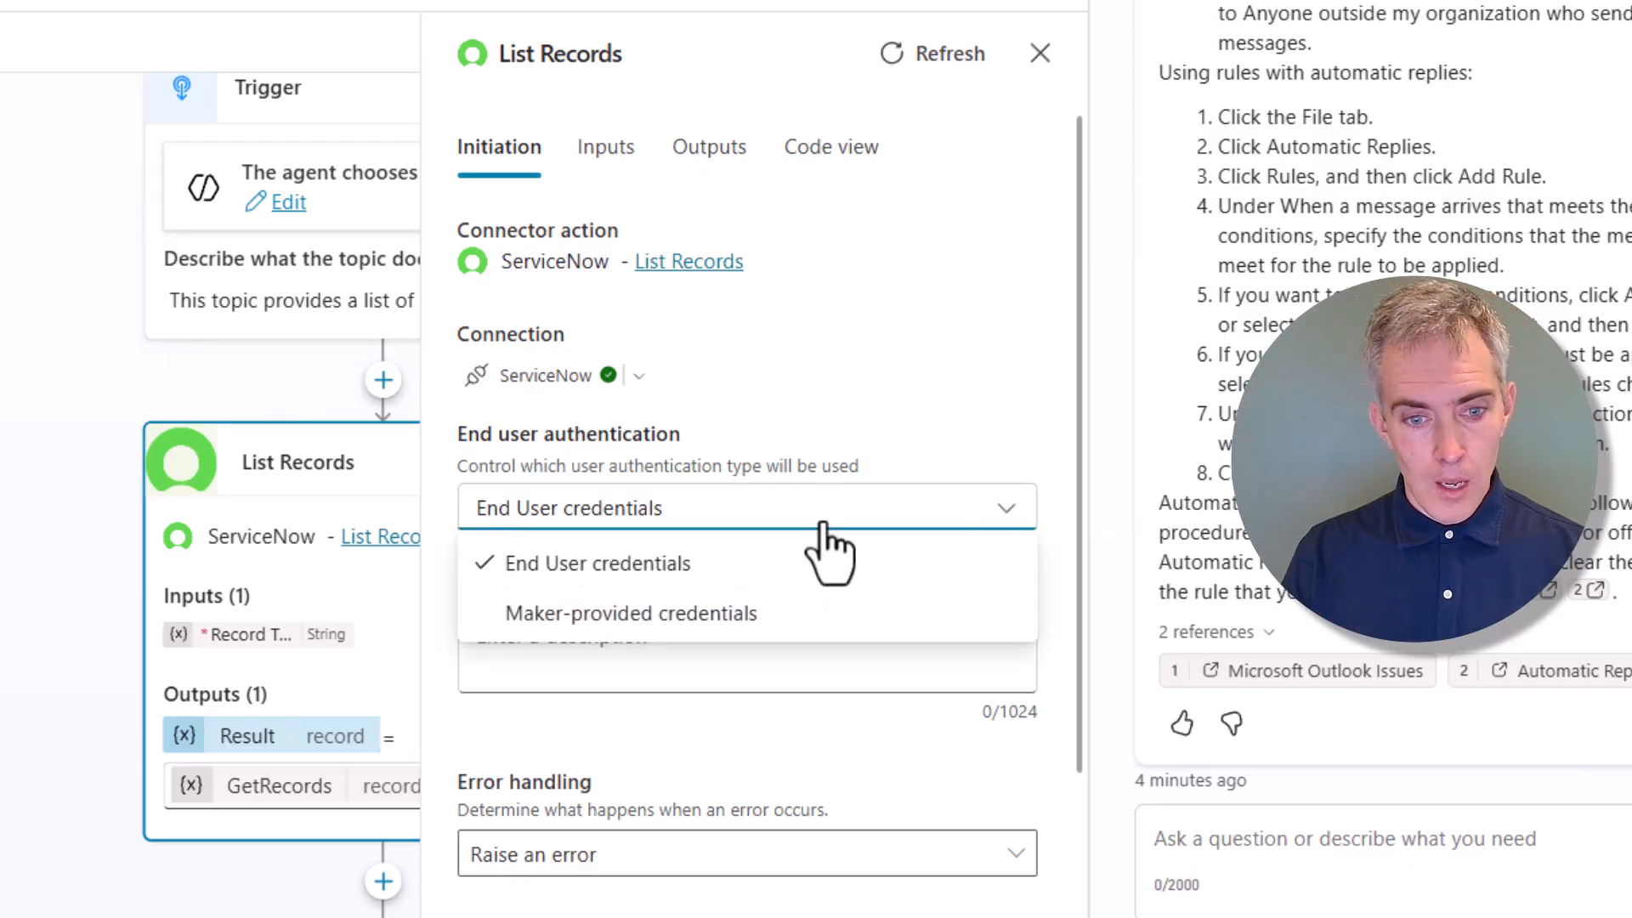
click(757, 614)
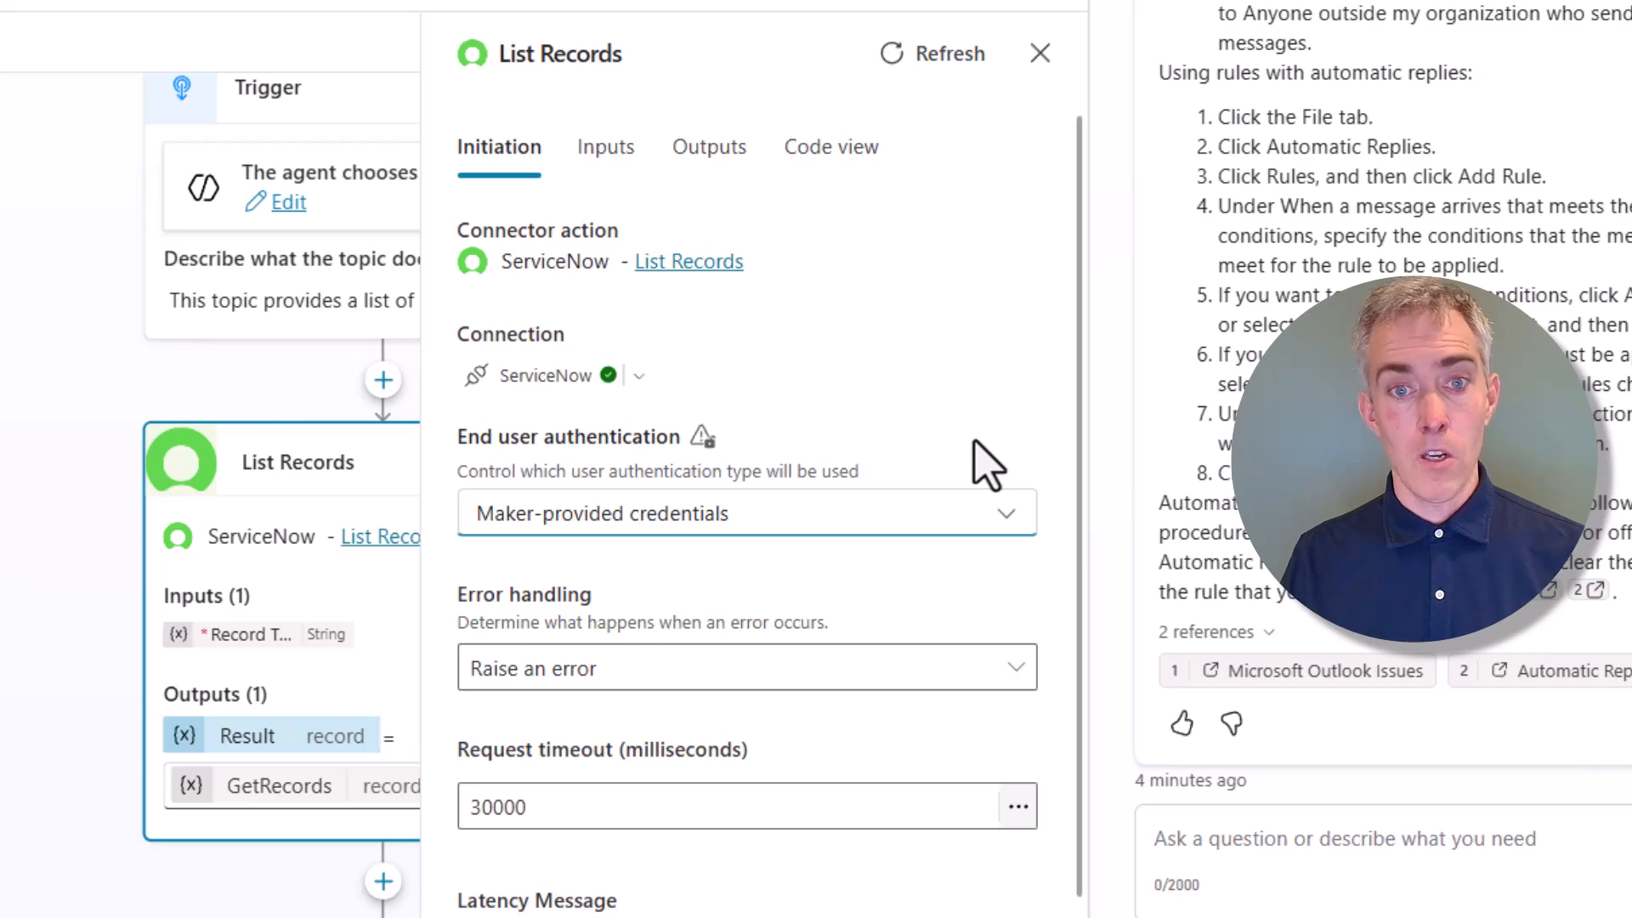
click(588, 151)
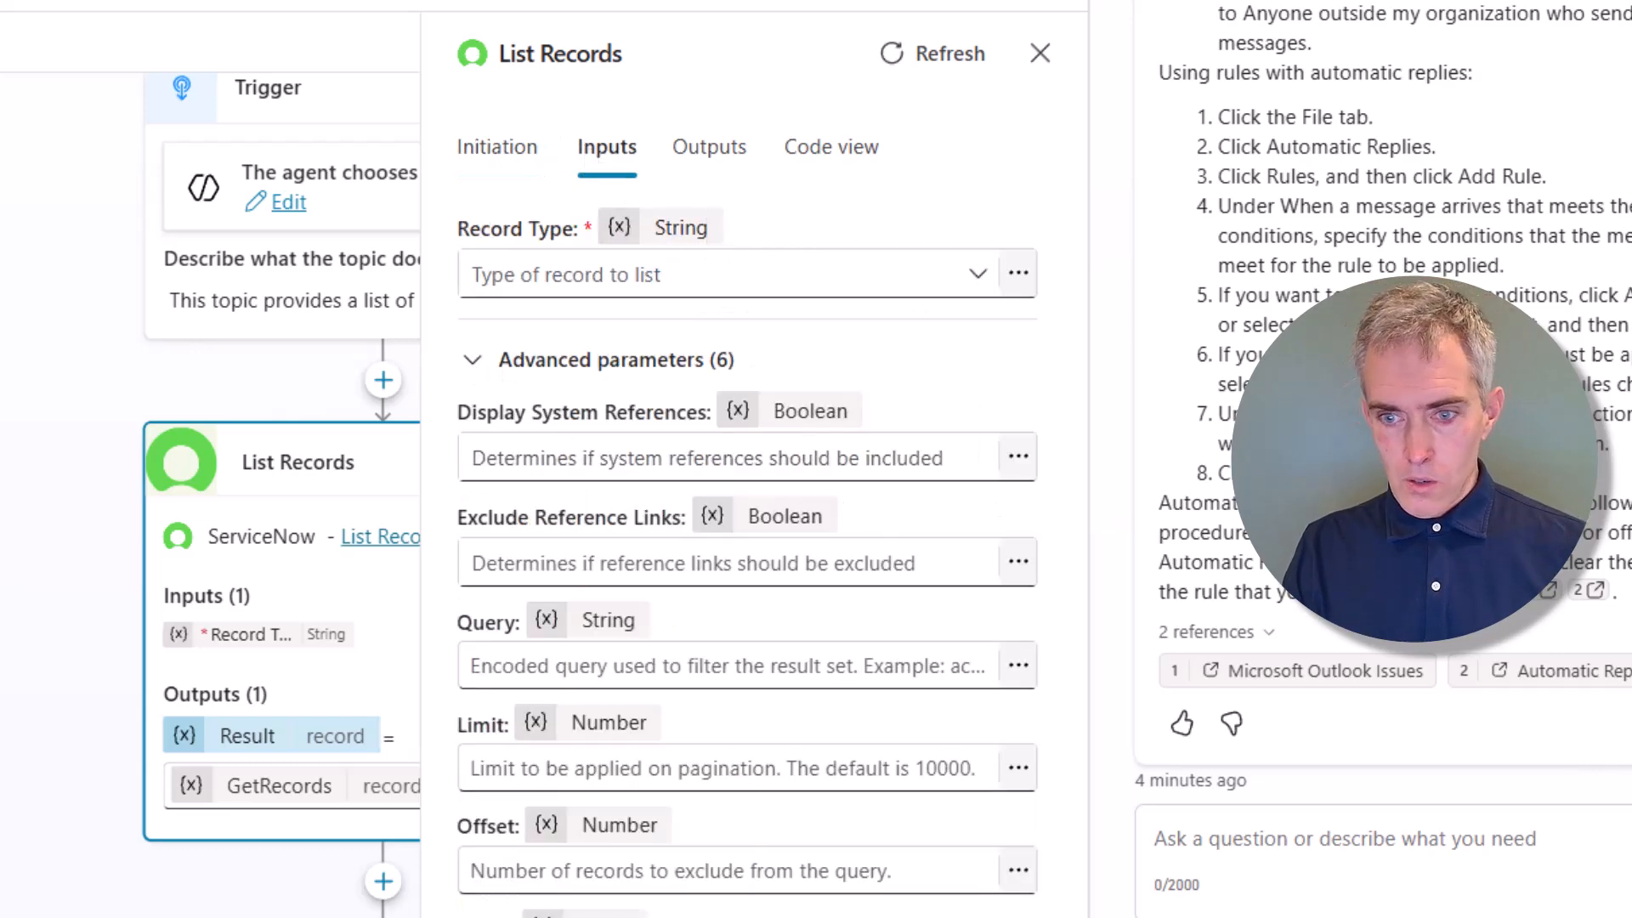
Hide the Copilot chat pane and scroll down to the List Records Limit and Query inputs
click(1431, 10)
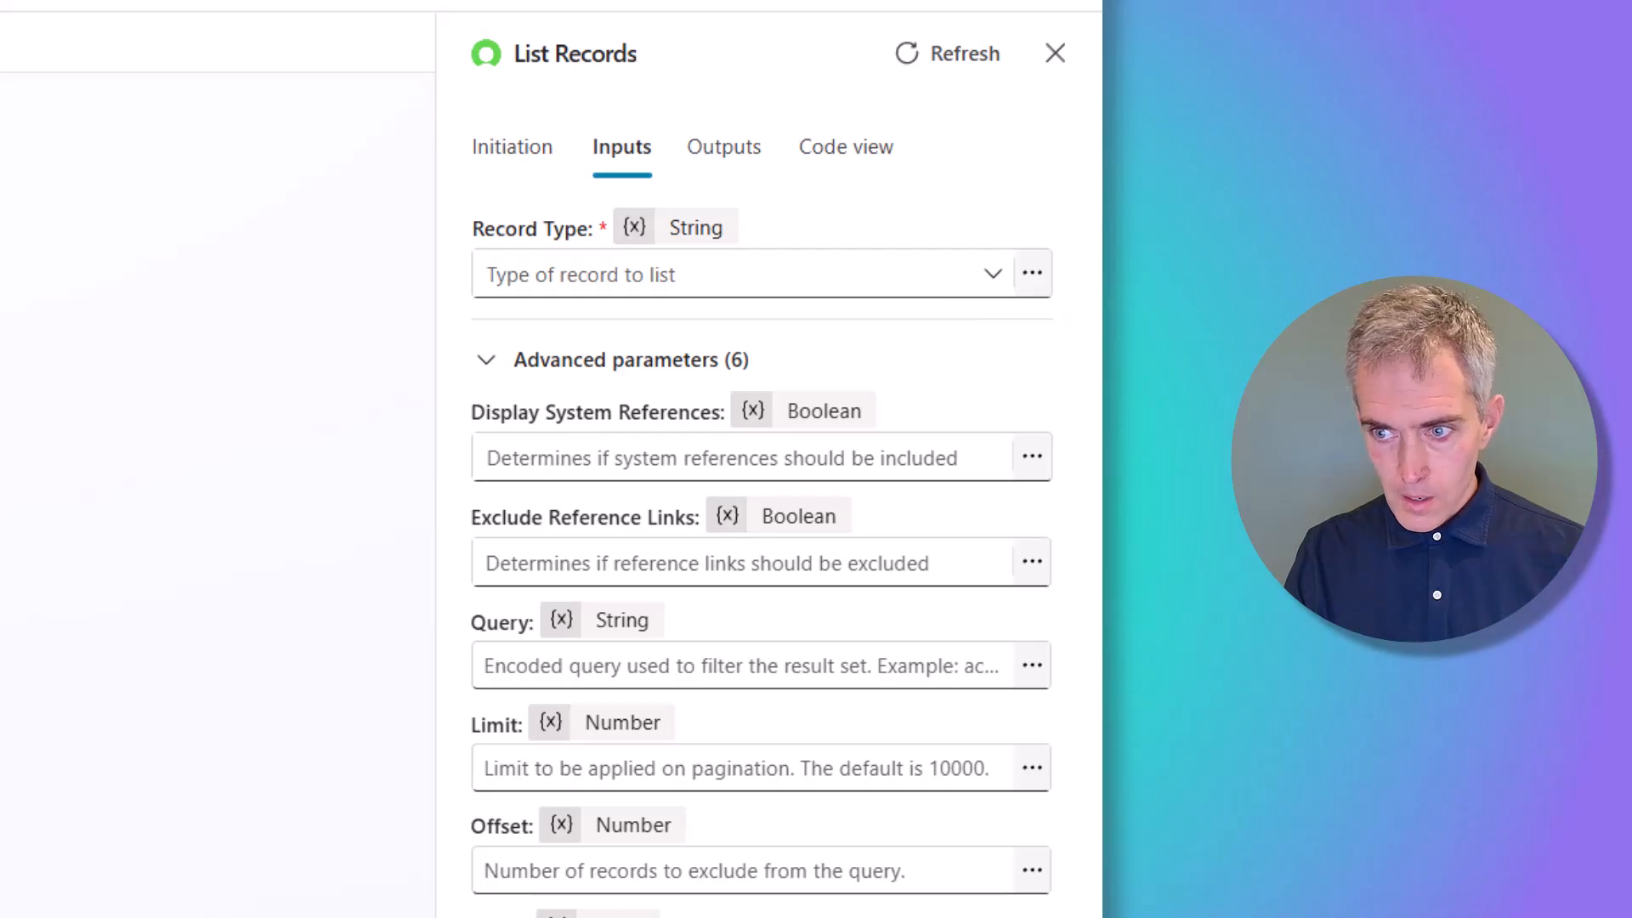
scroll(706, 472, down, 1)
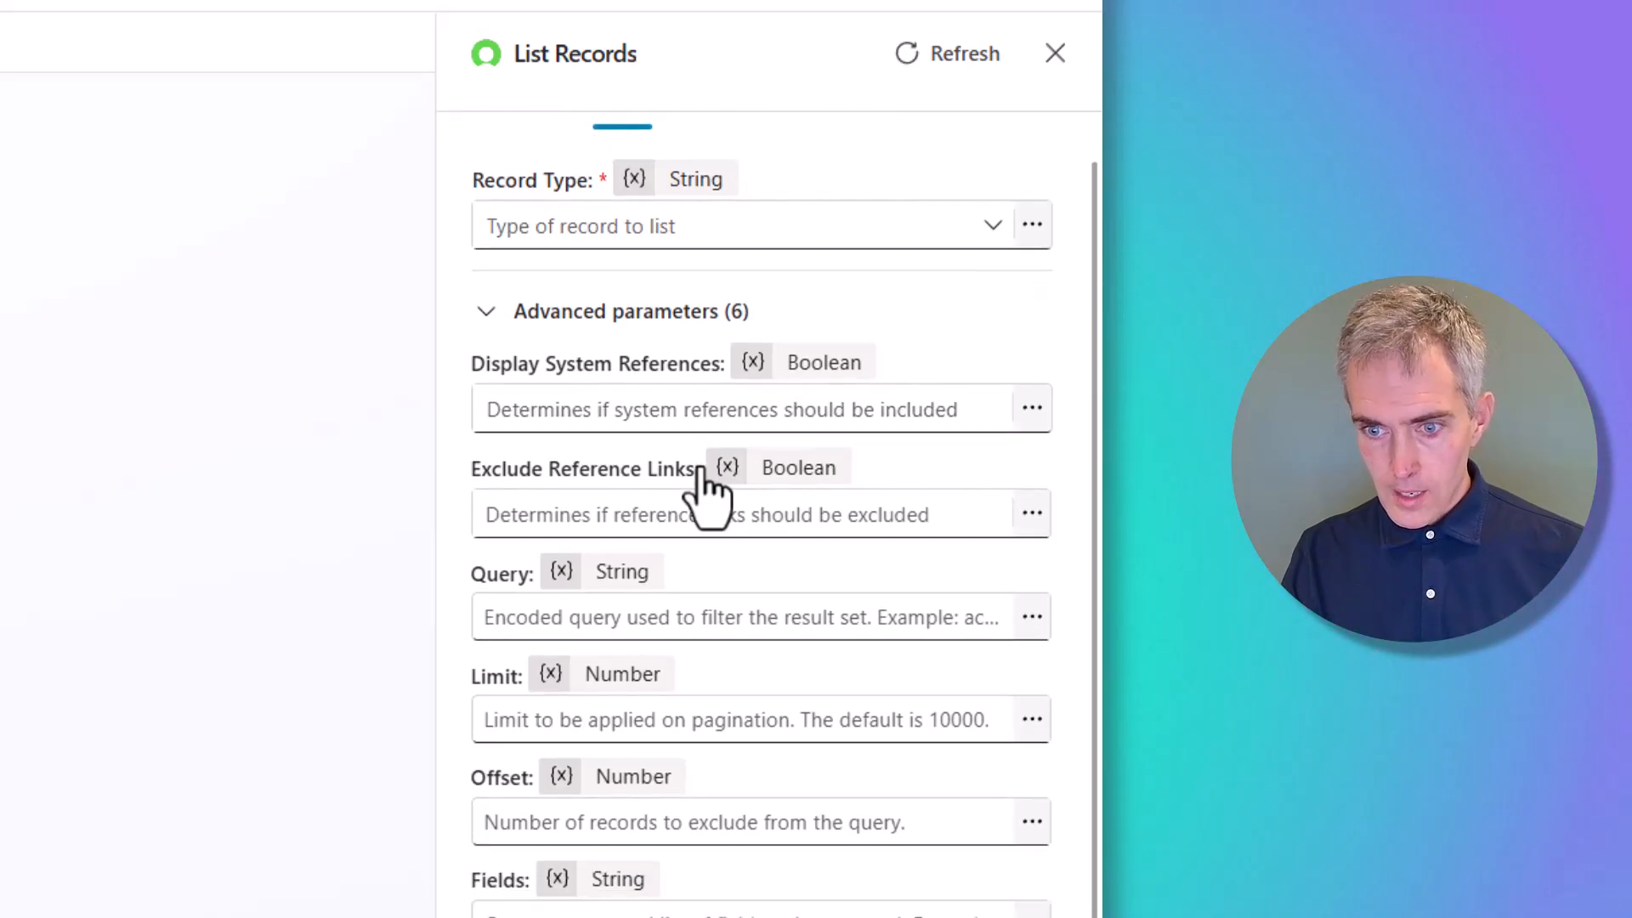
click(569, 719)
click(552, 617)
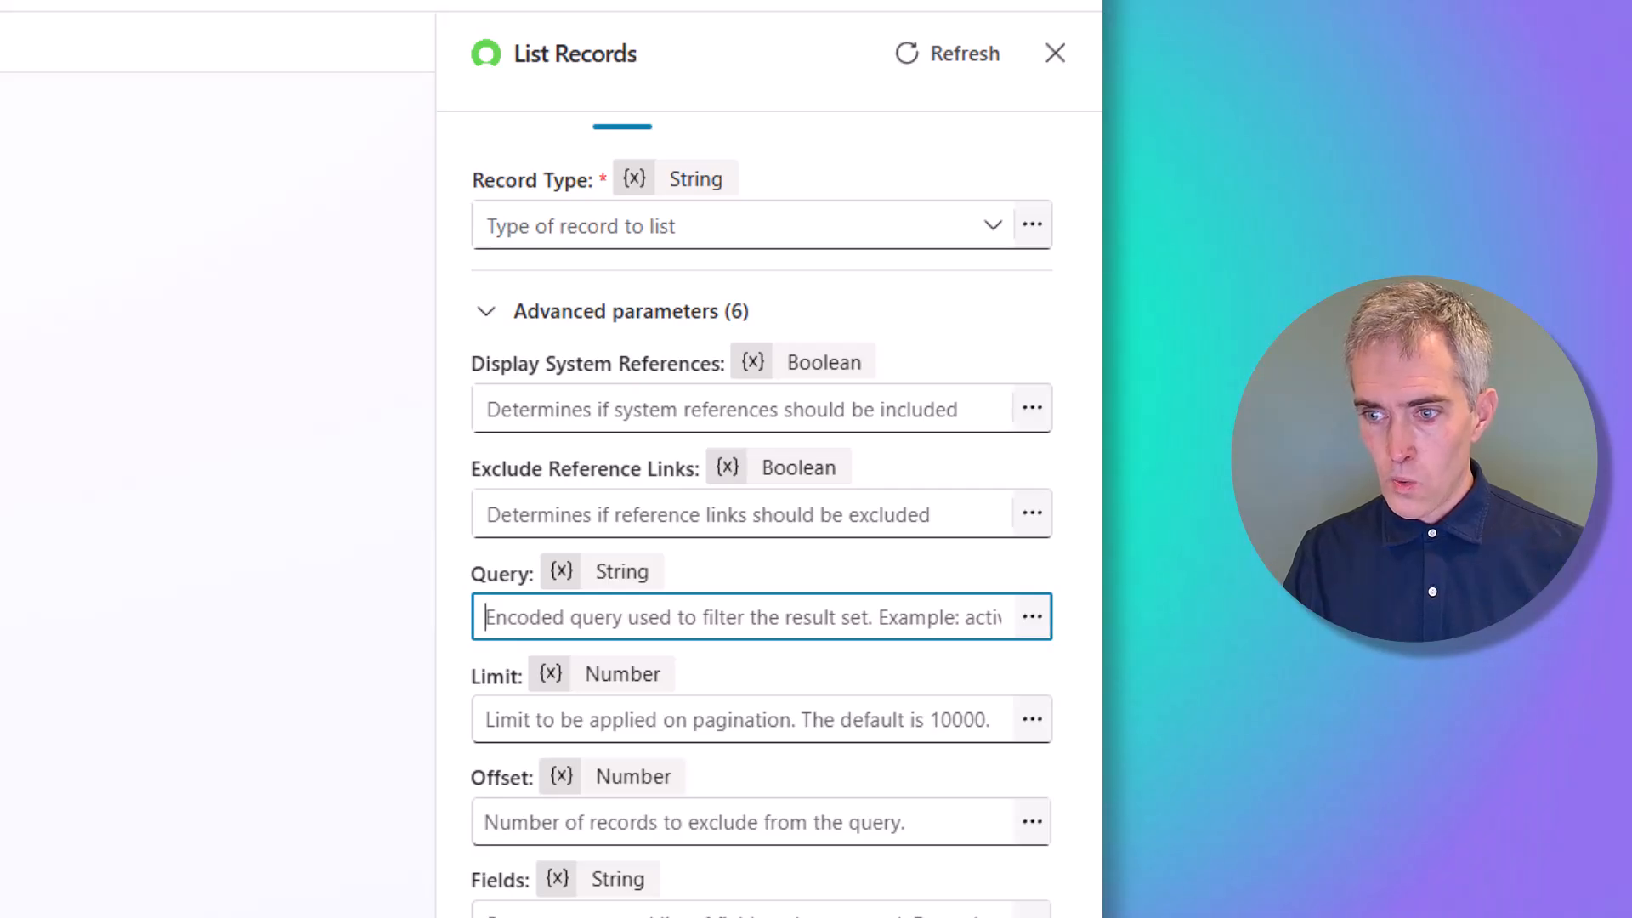
Open the Query formula editor full size, close it without inserting anything, and select Record Type
click(1032, 616)
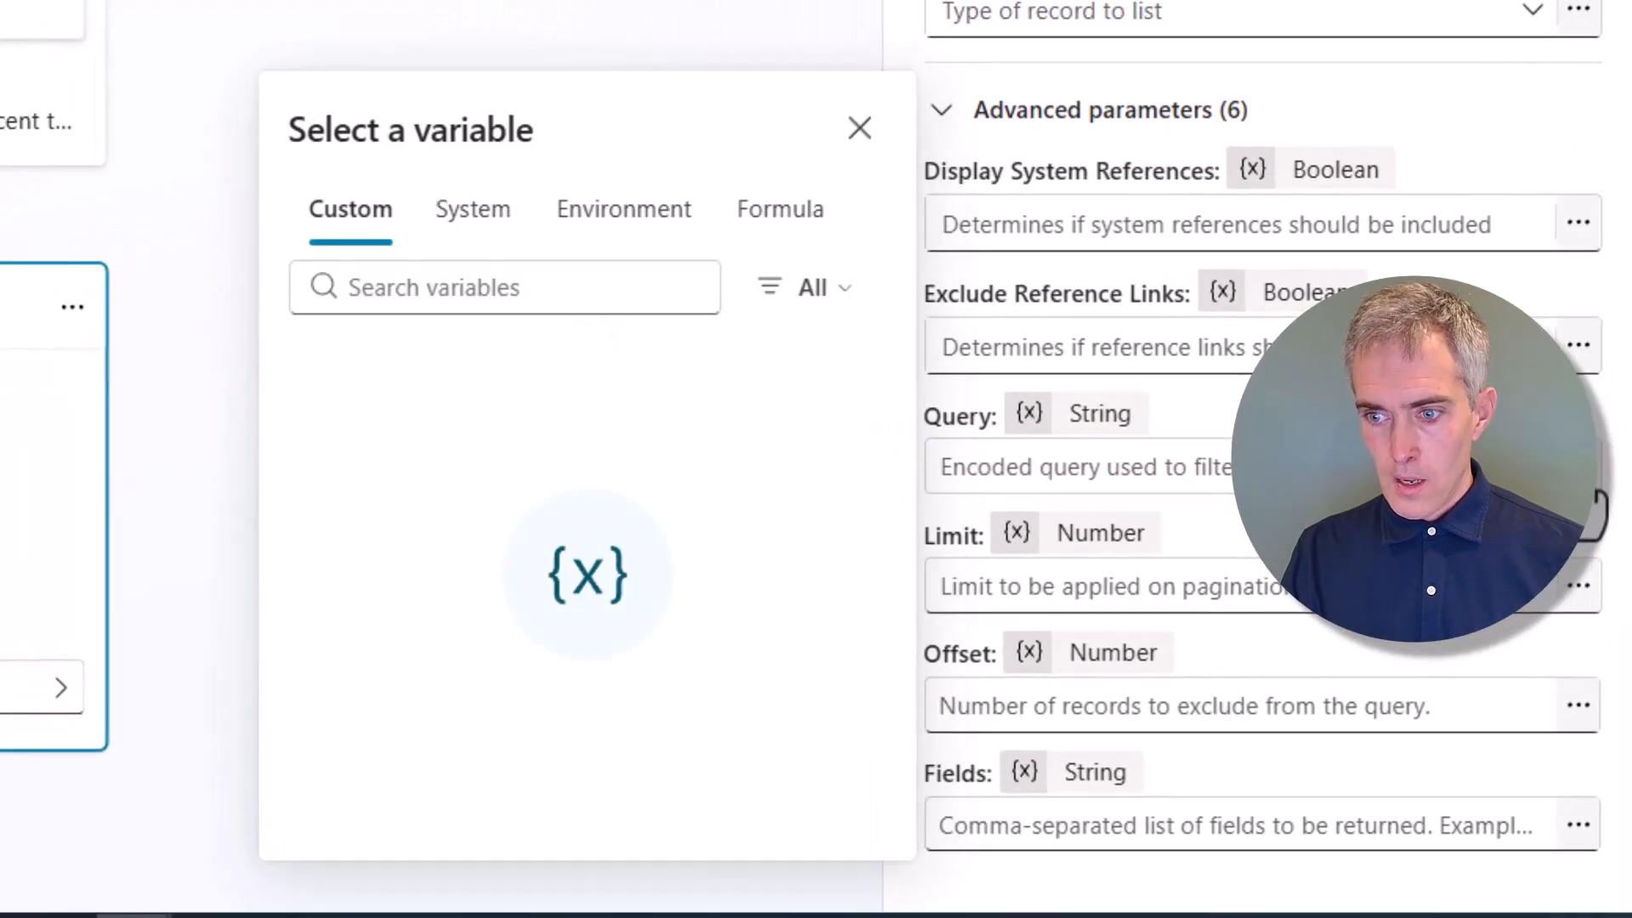
click(718, 208)
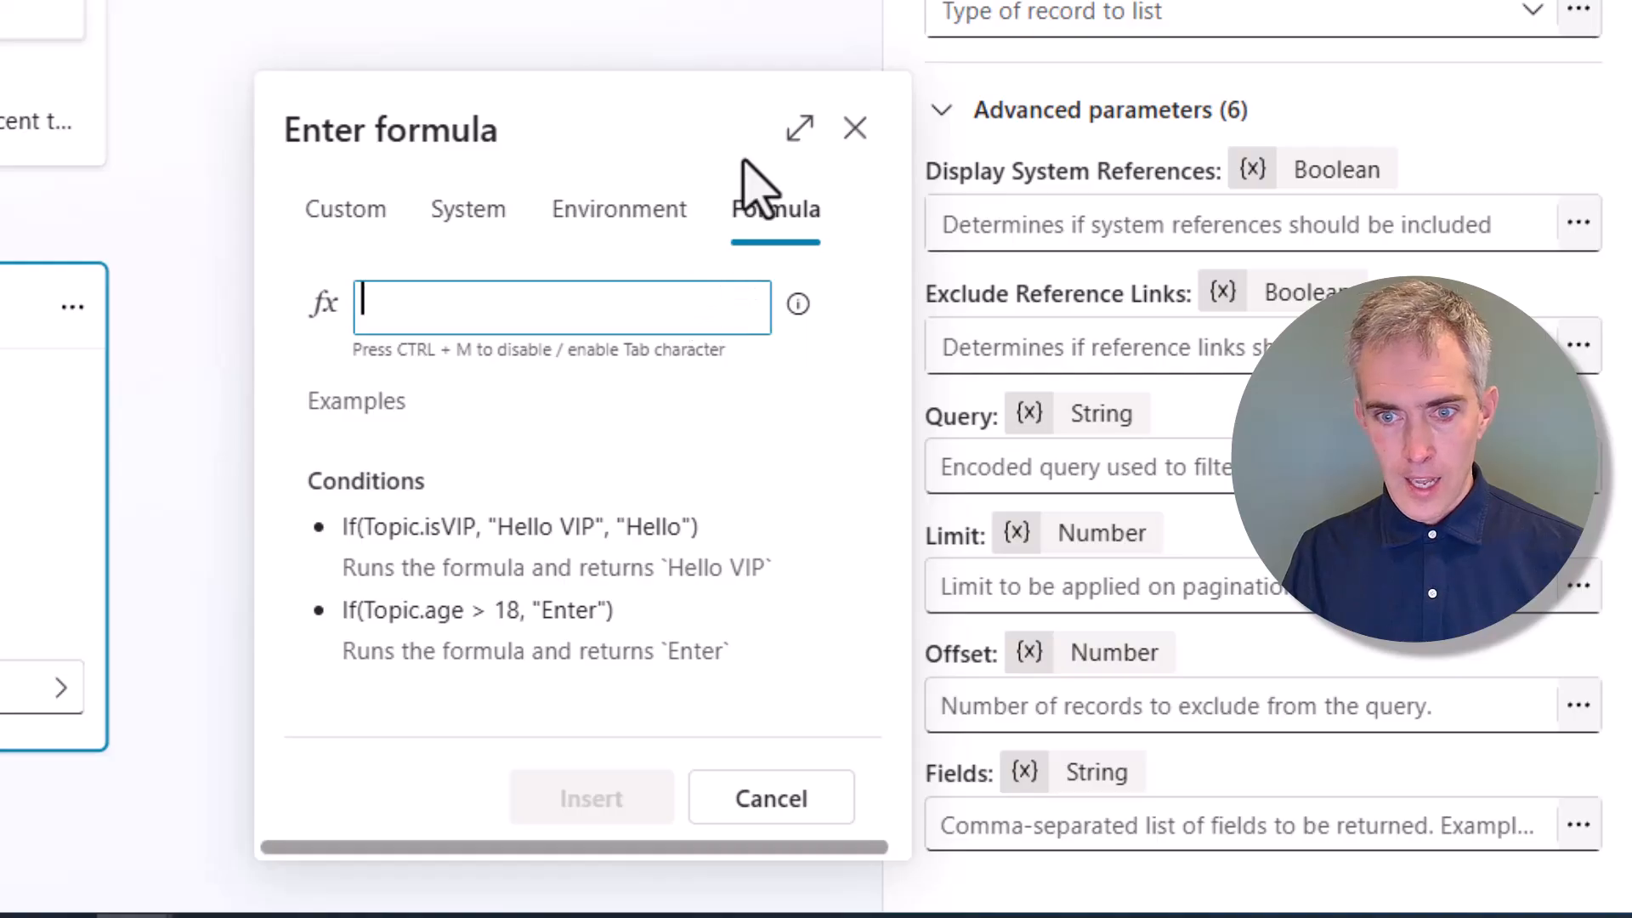
click(799, 128)
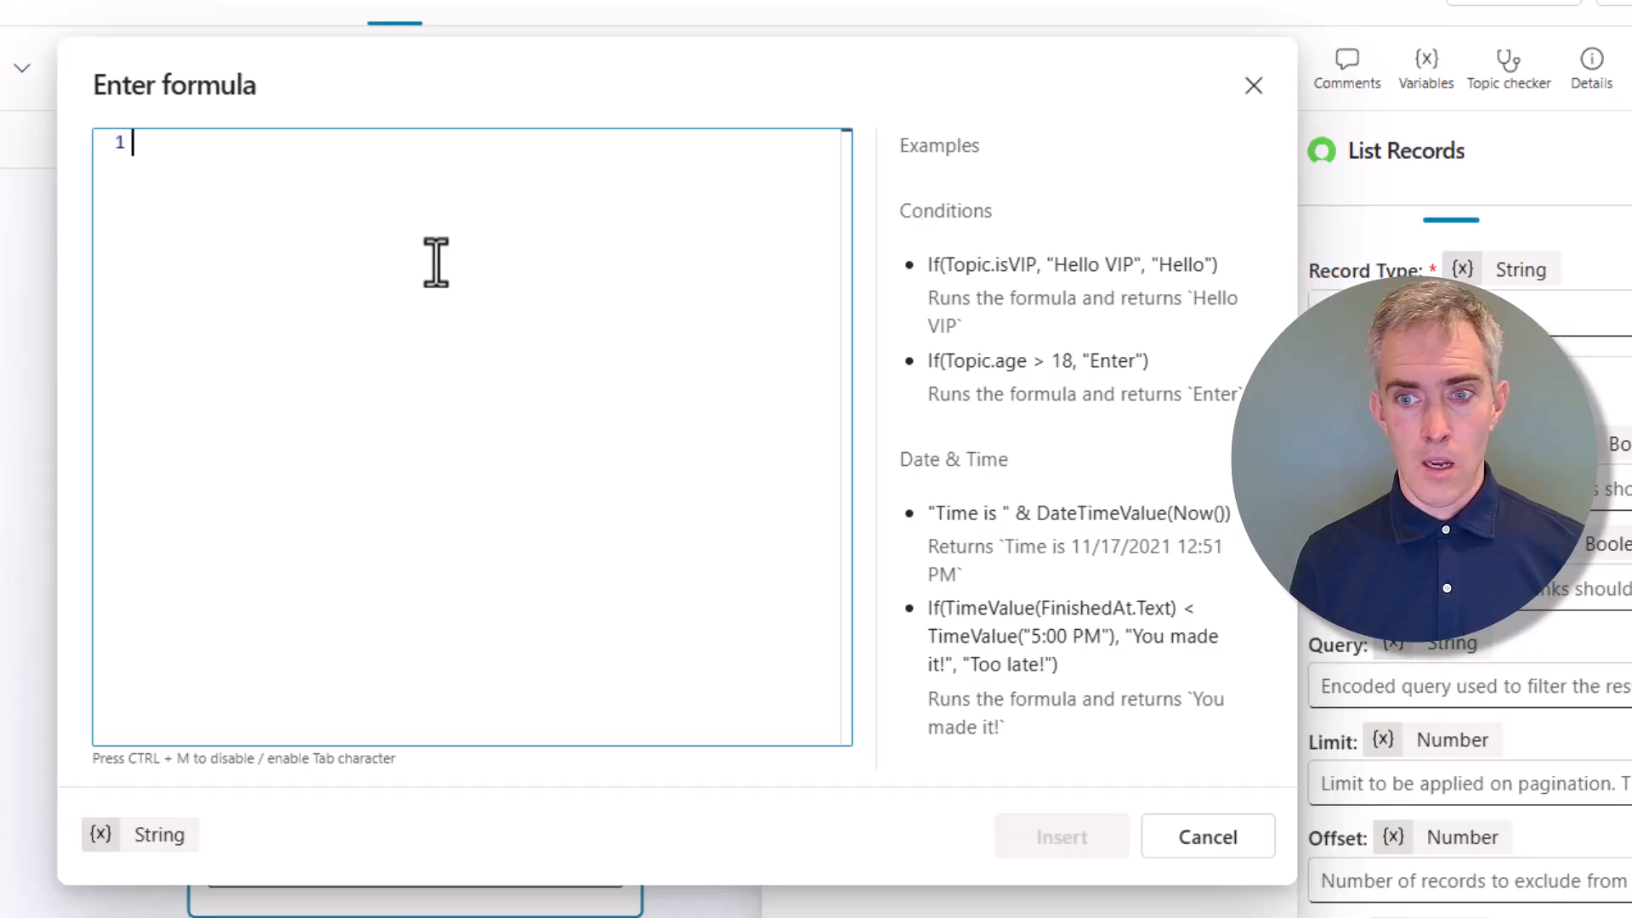
click(1255, 85)
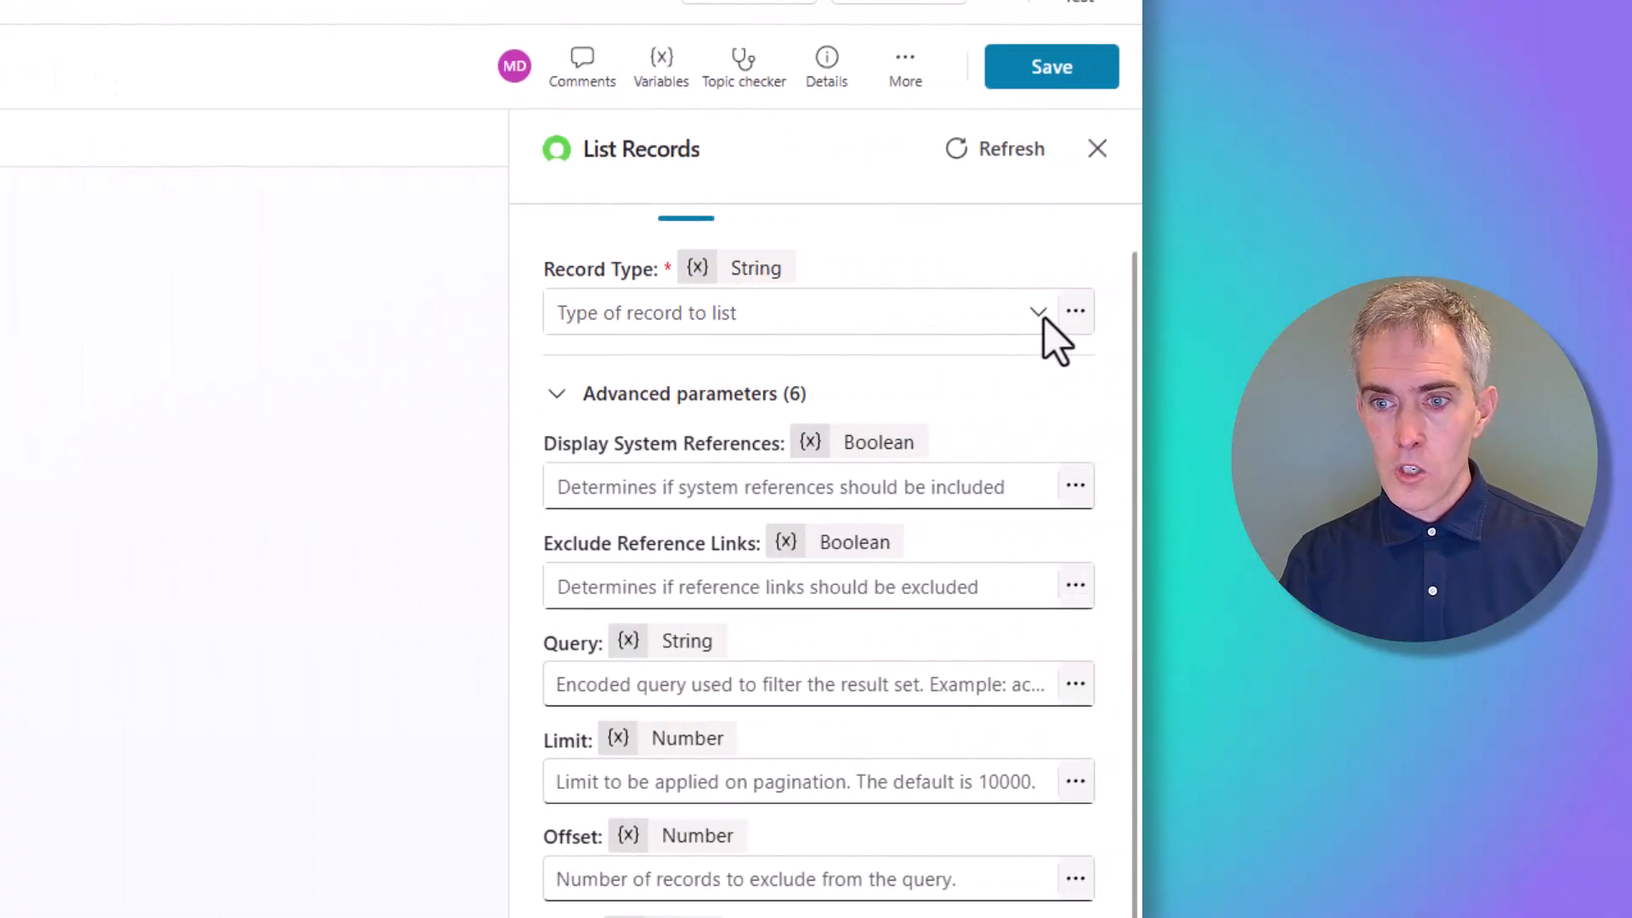
click(1016, 316)
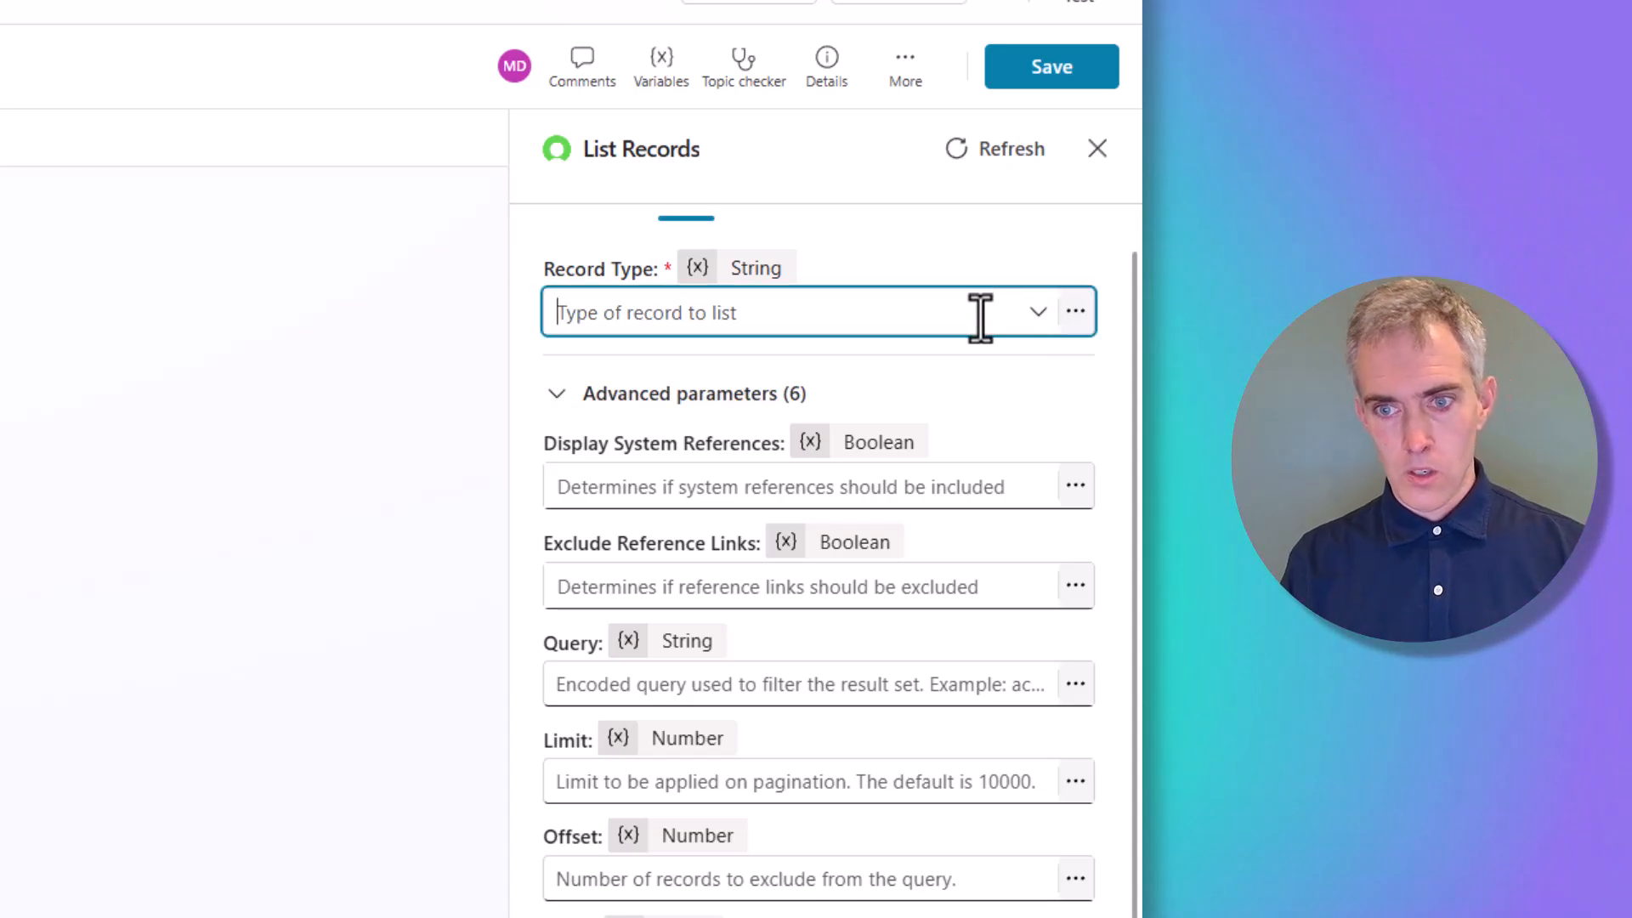
Set Record Type to User and insert the Query formula "email="&System.User.Email
text(User)
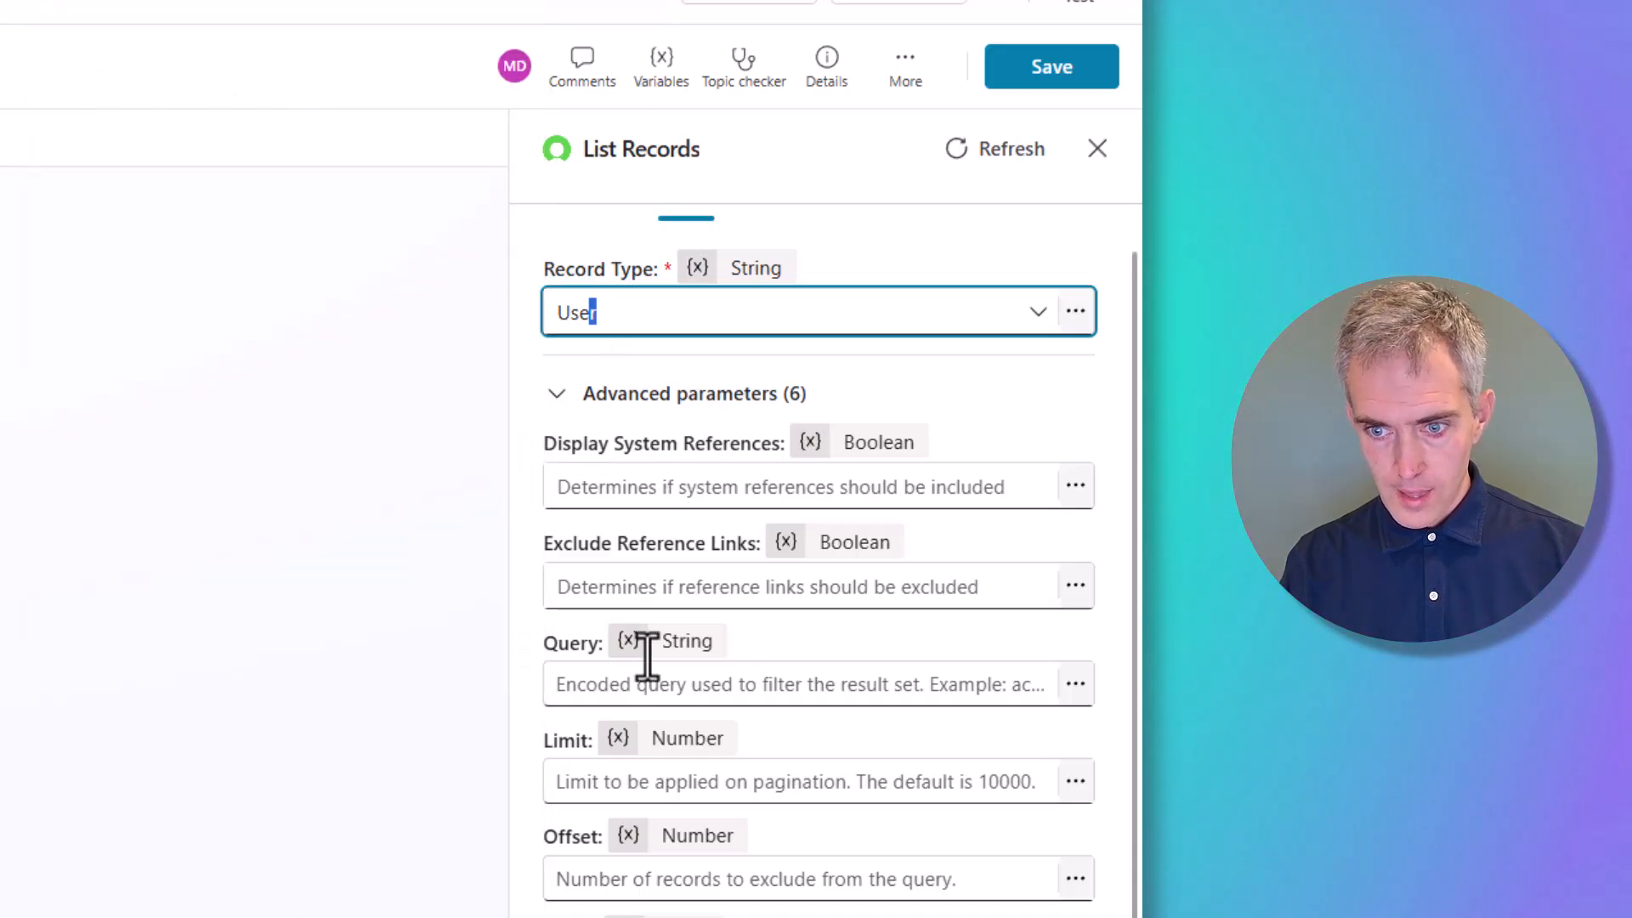
click(631, 685)
click(1075, 684)
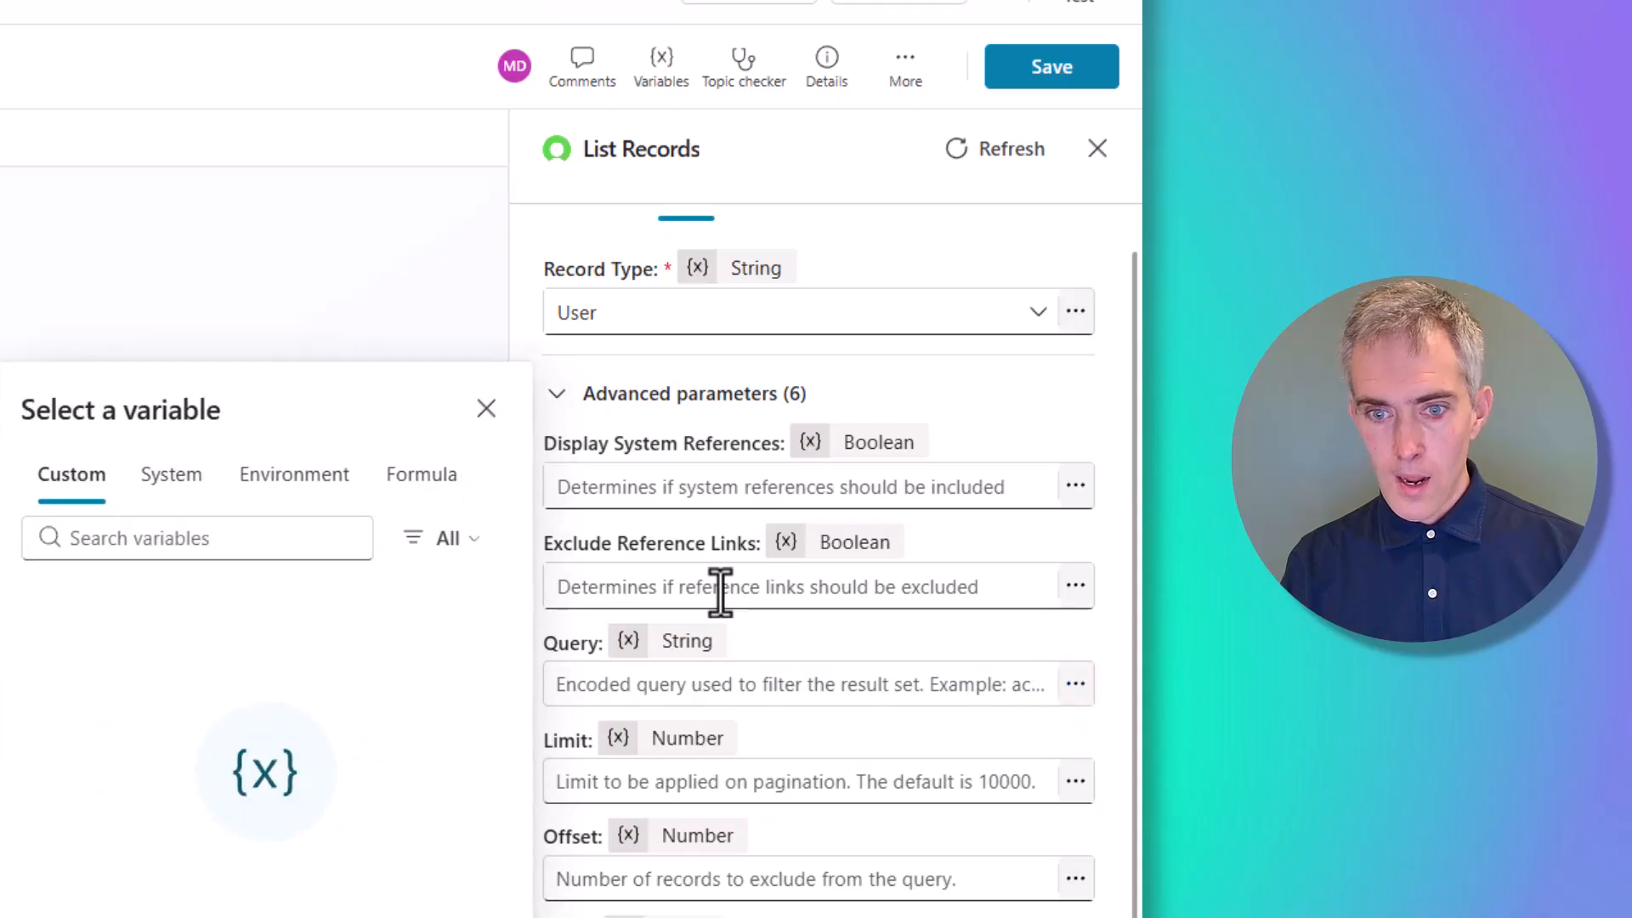
click(446, 480)
click(412, 433)
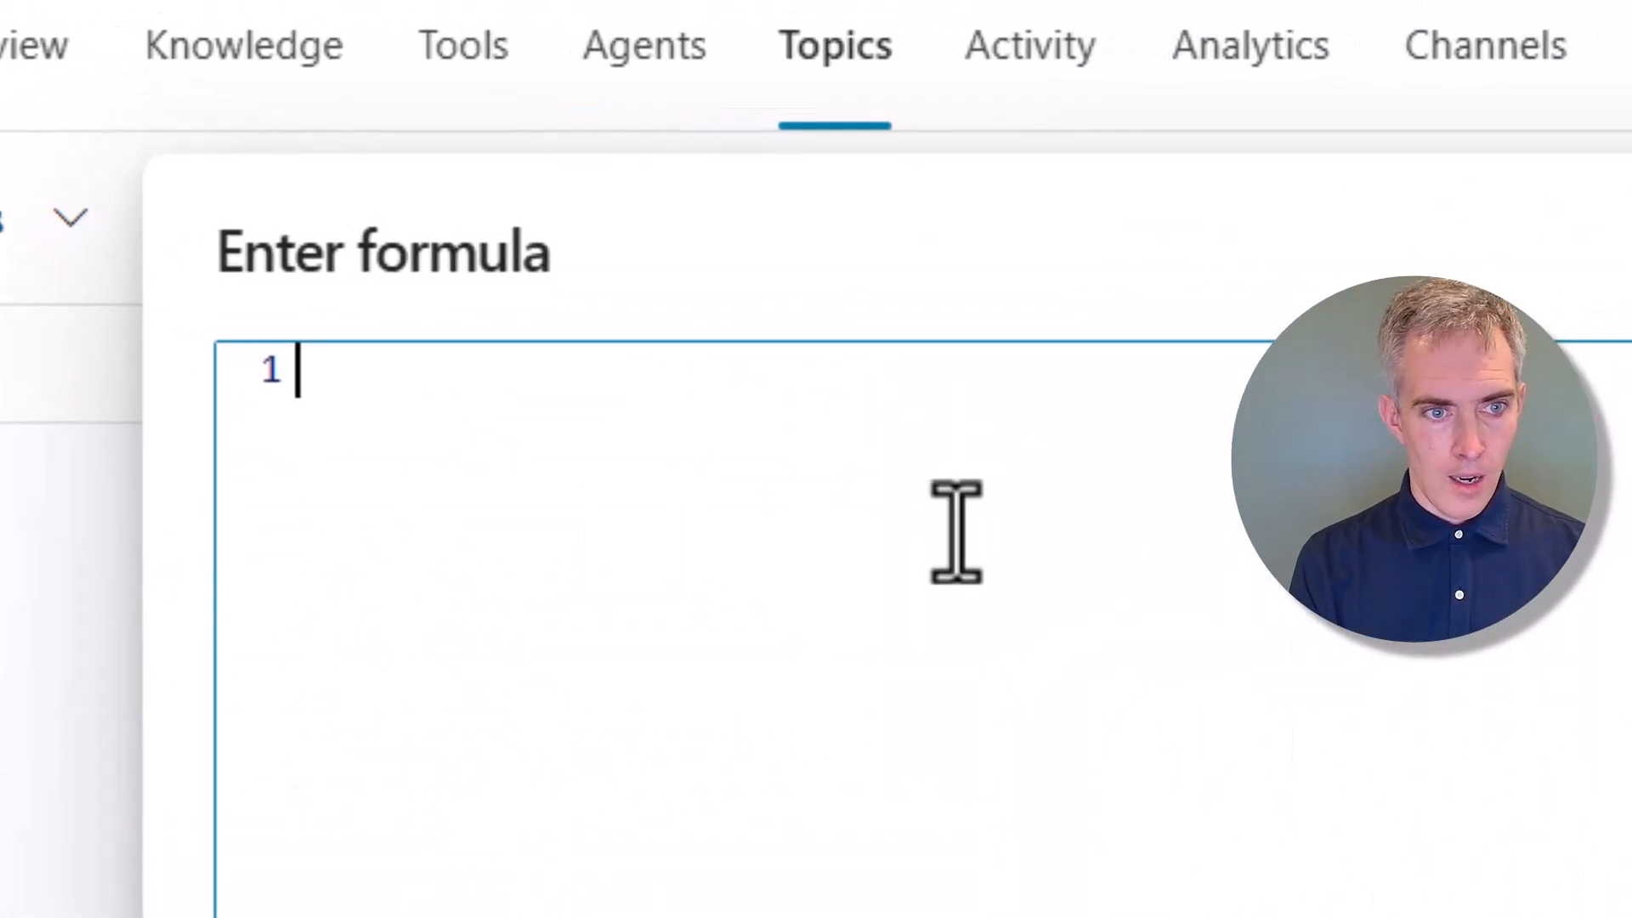
text("email)
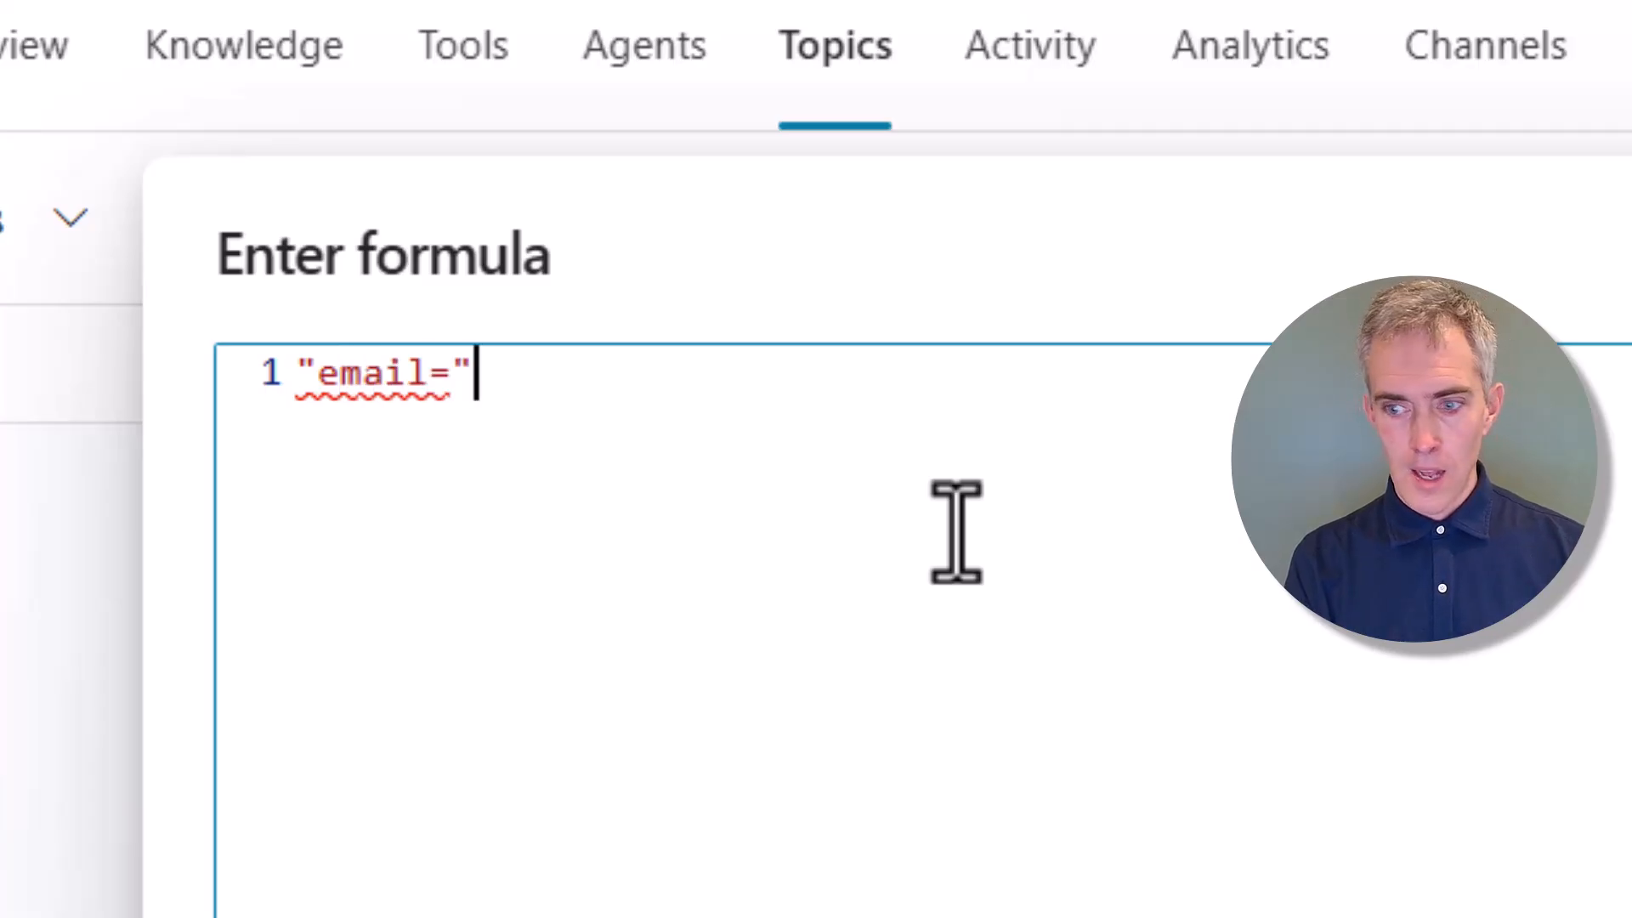
text(="&S)
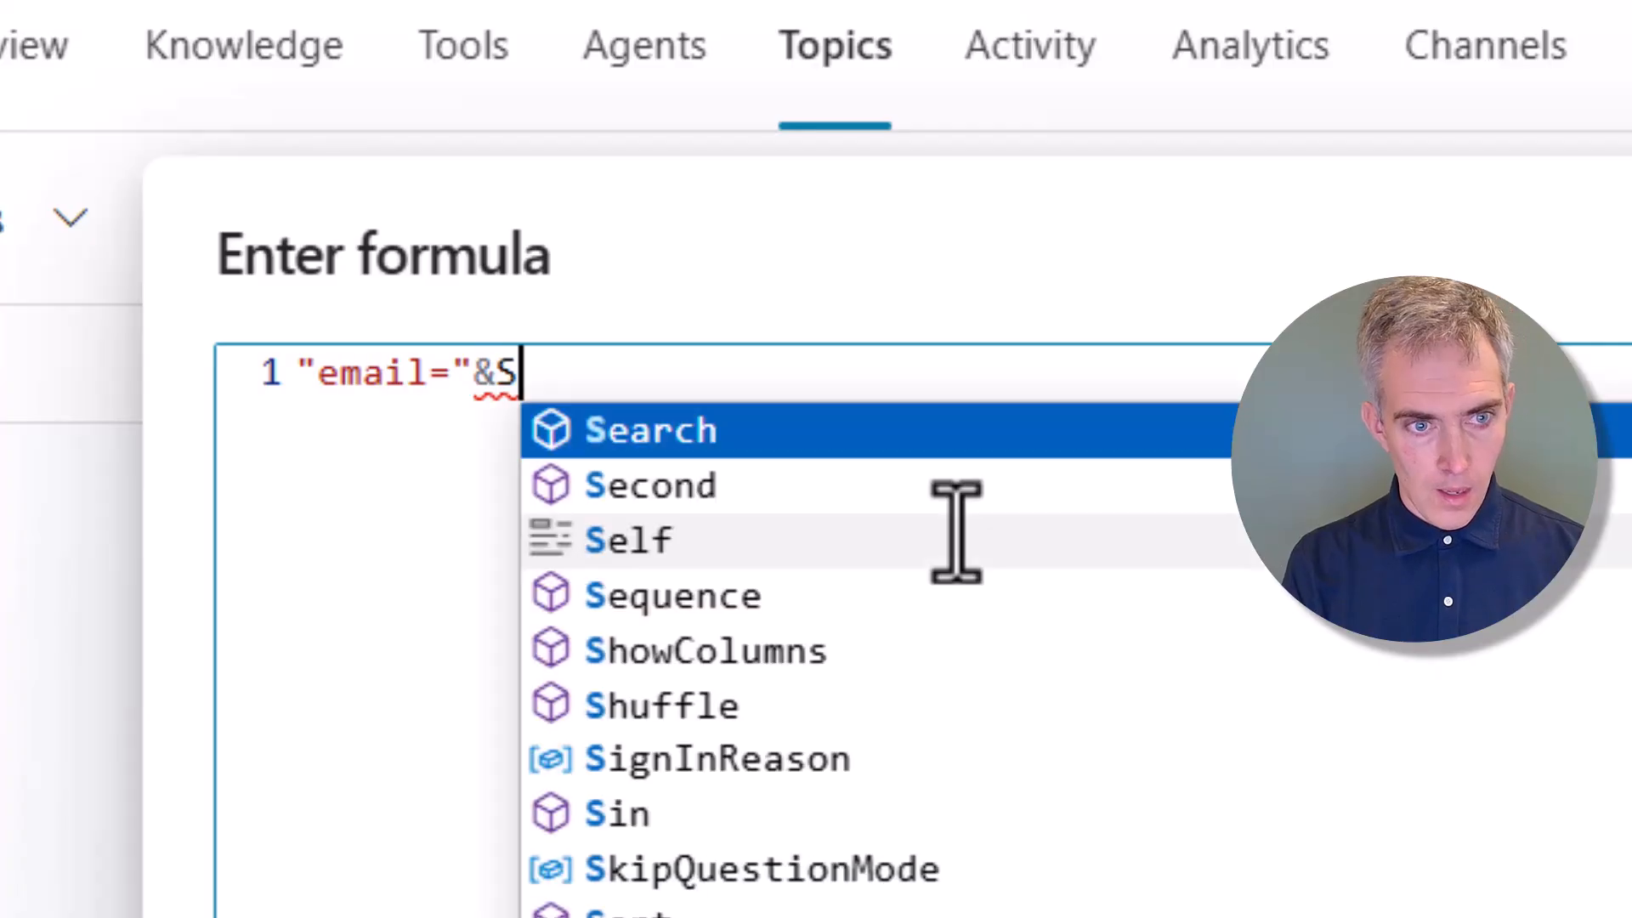
text(ystem.)
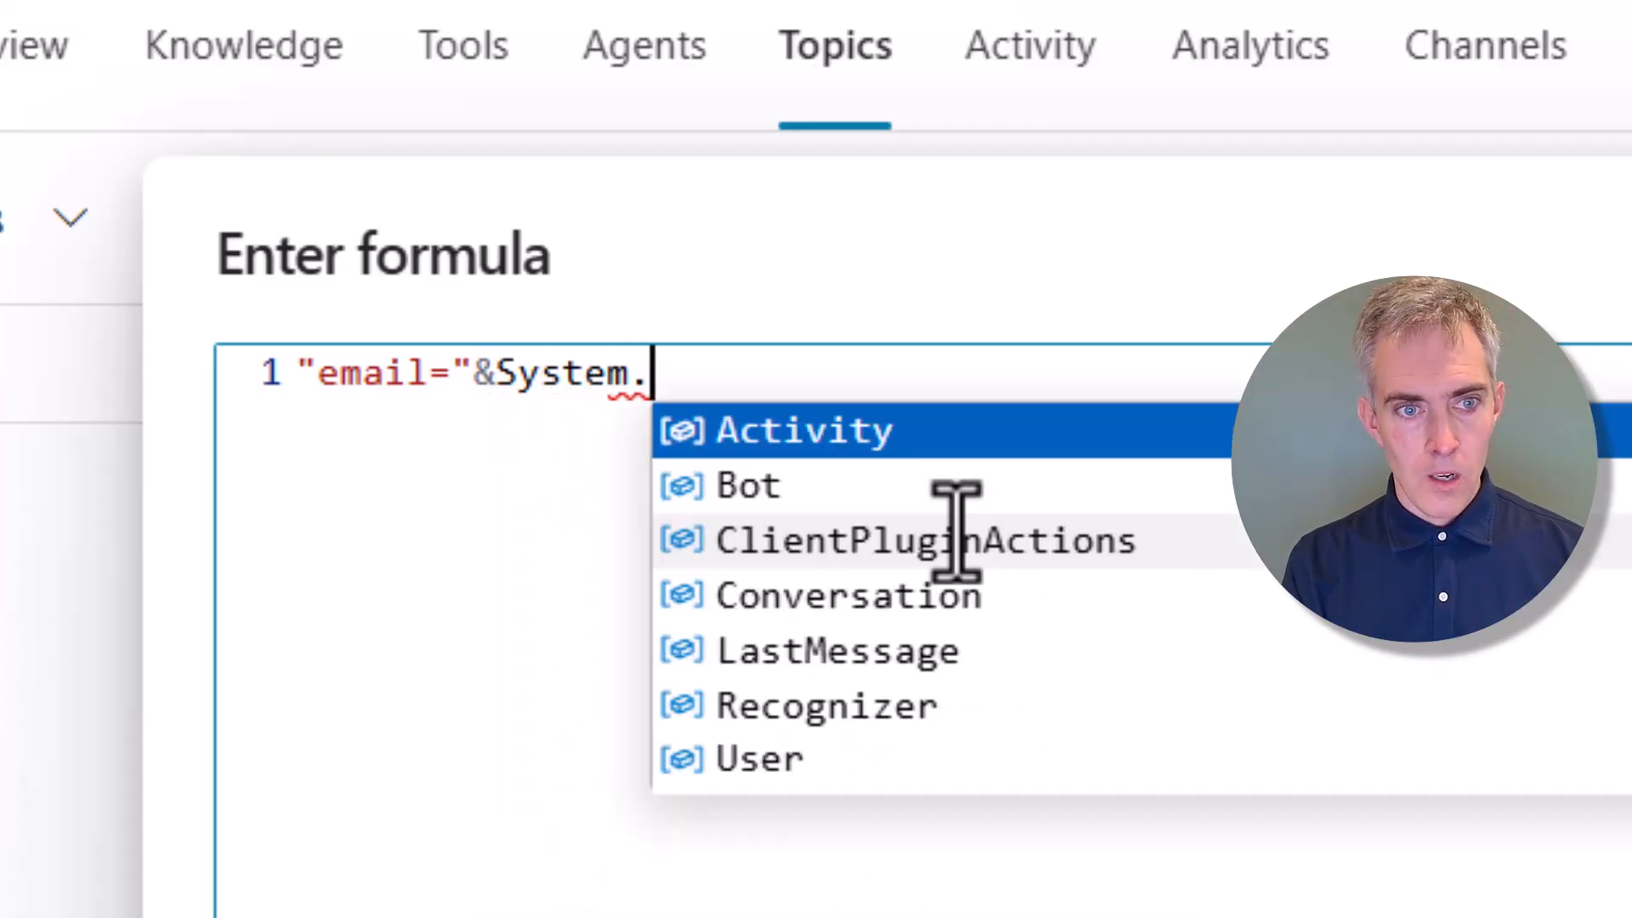
text(User.)
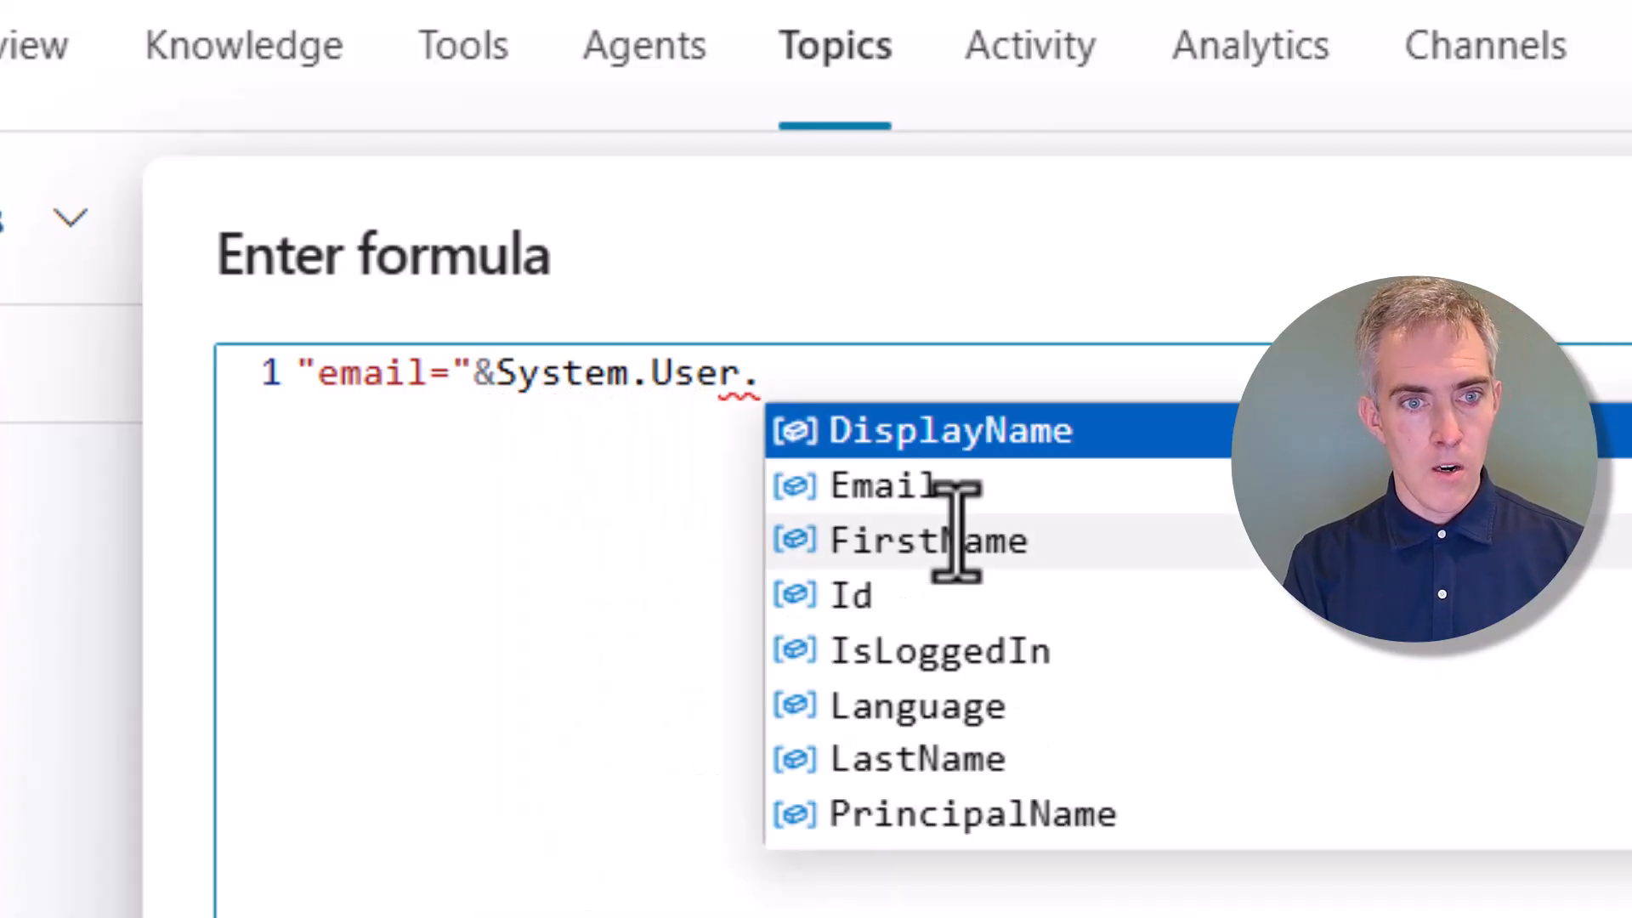
text(Email)
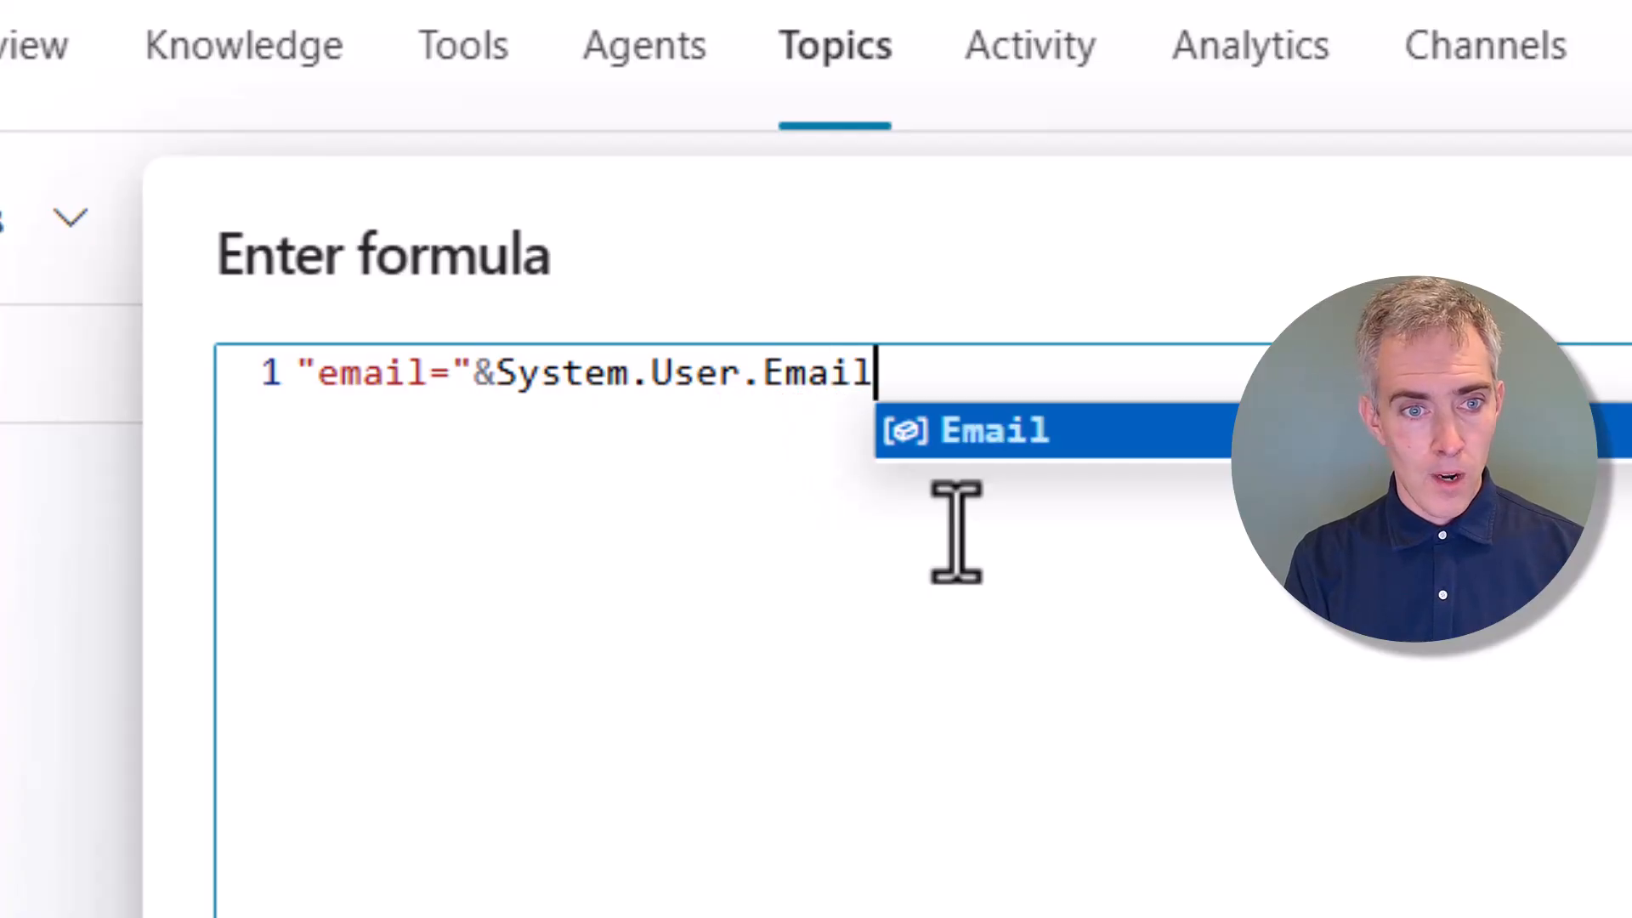
click(677, 386)
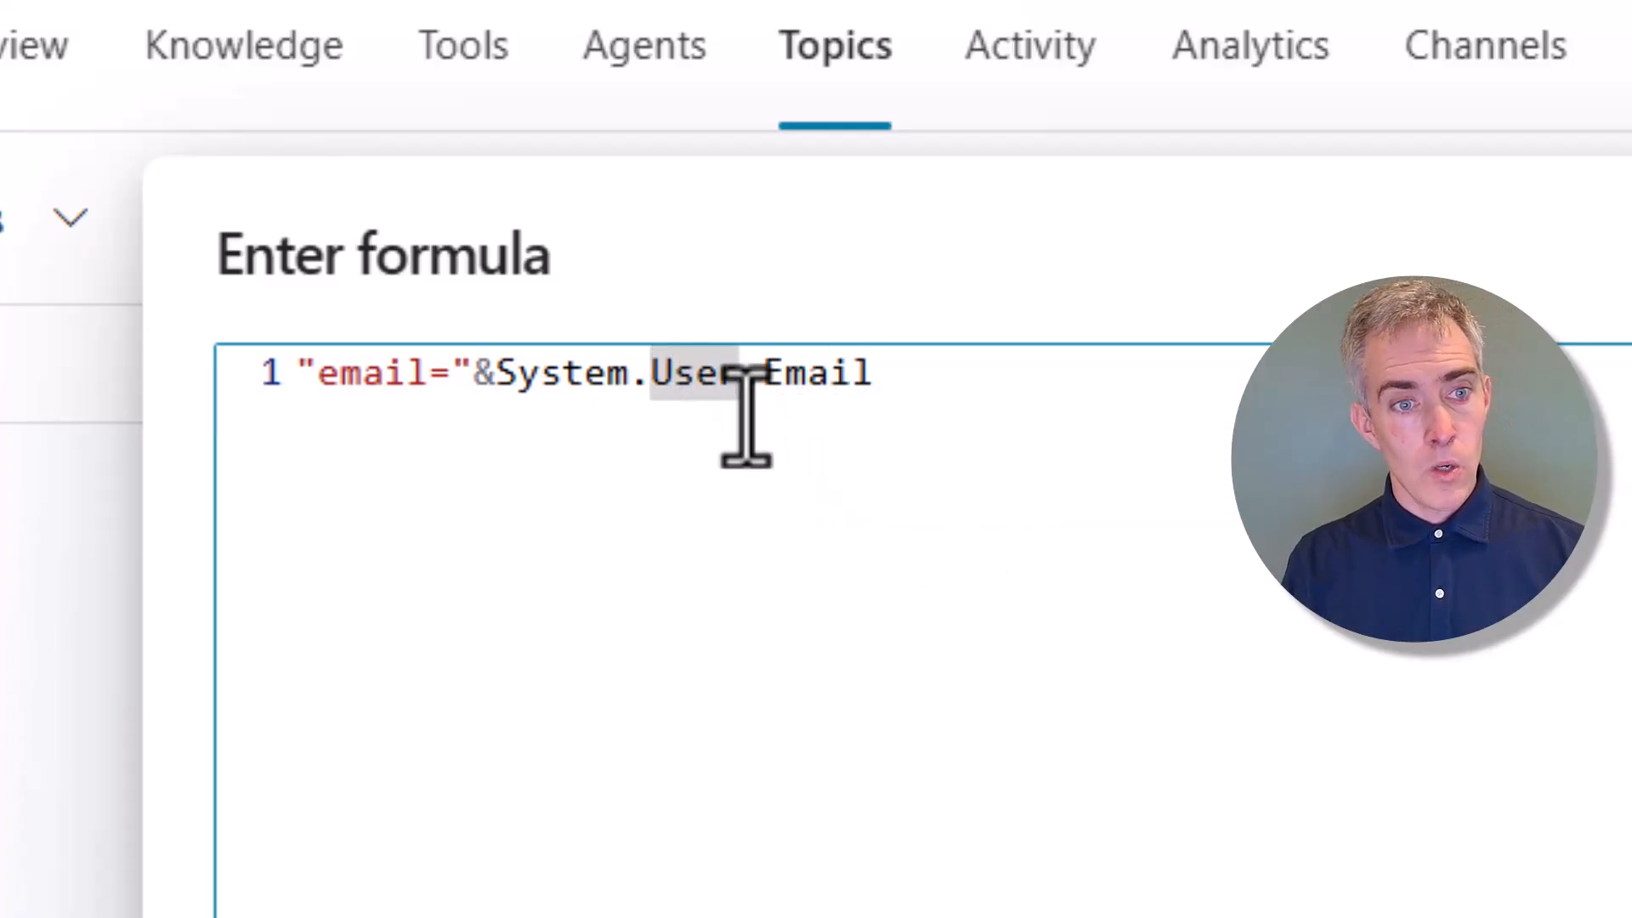
click(939, 372)
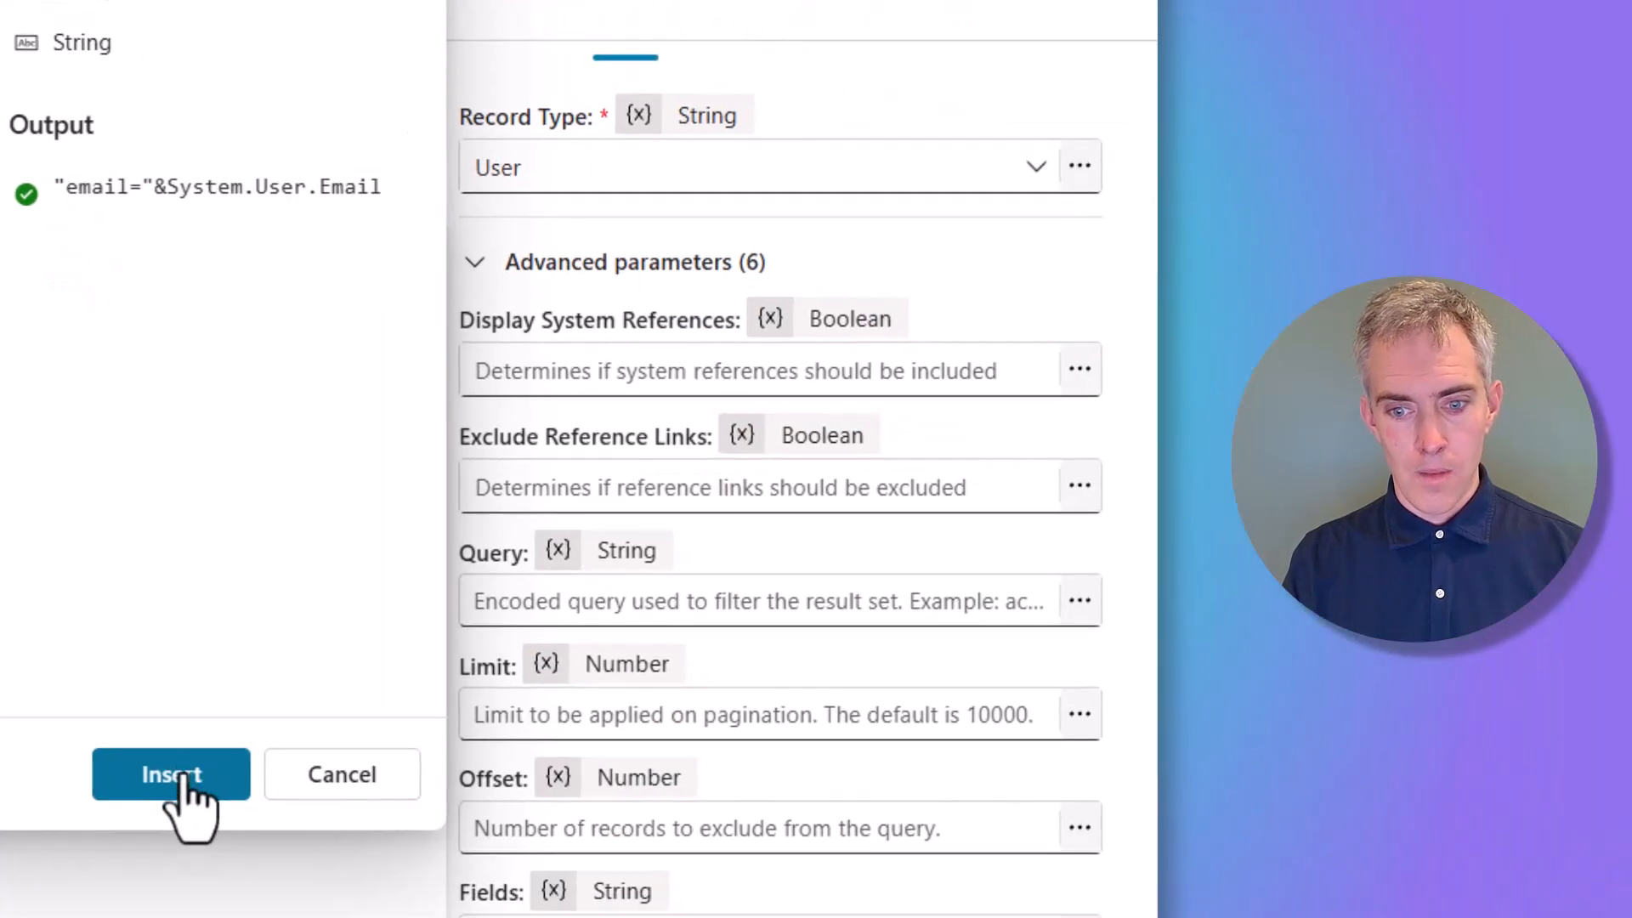
click(171, 773)
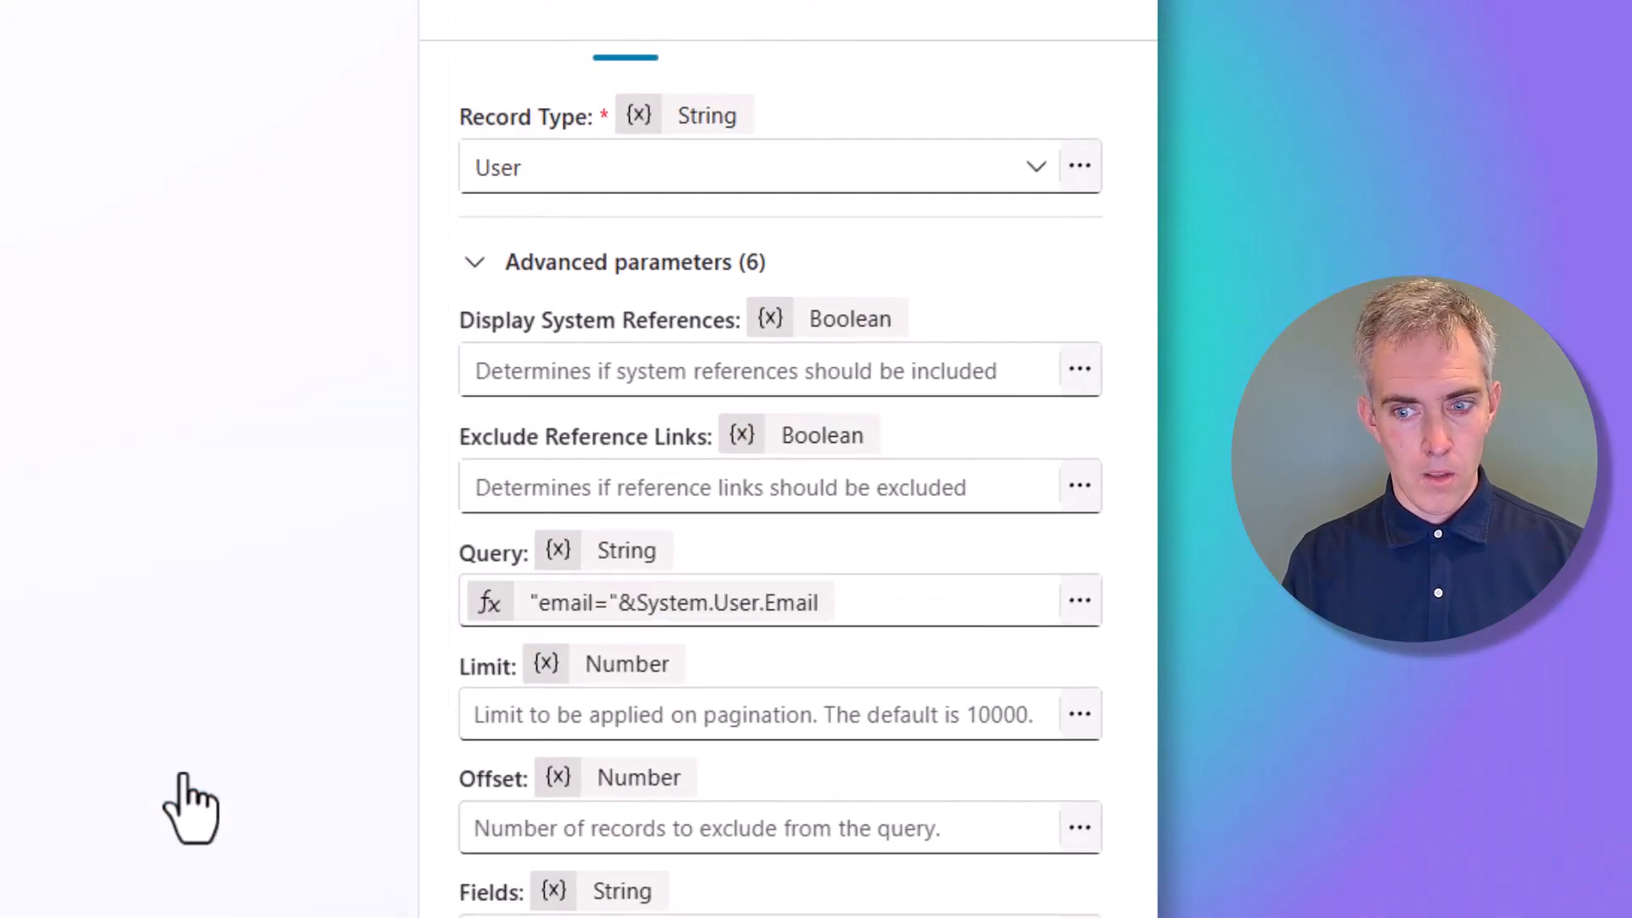
Enter 1 as the List Records Limit
click(503, 725)
text(1)
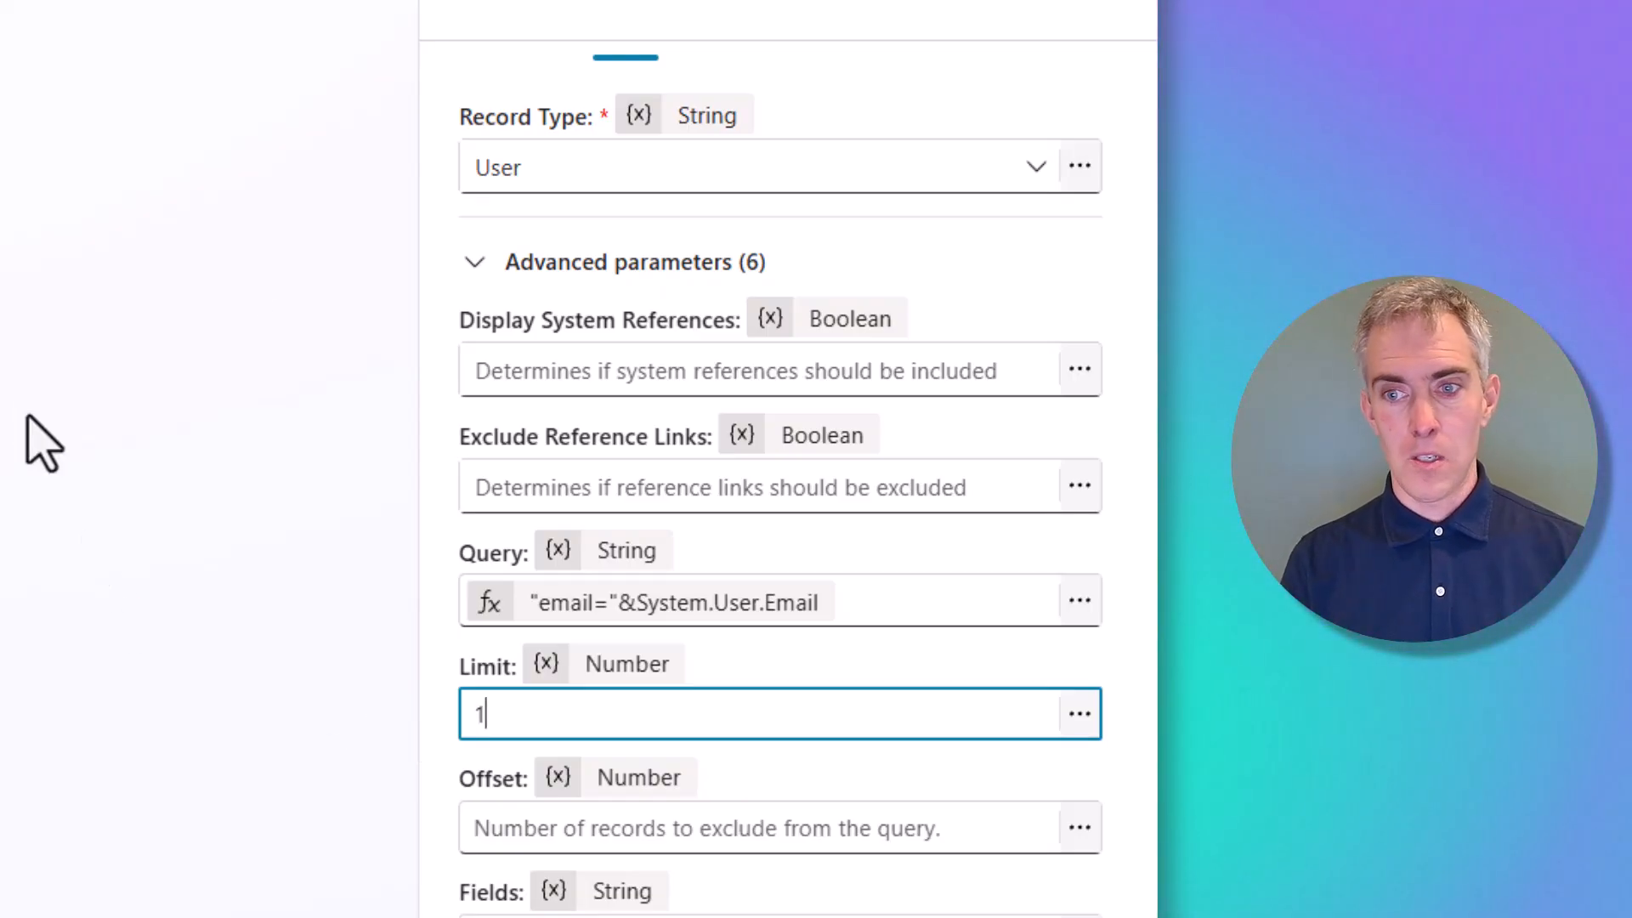
scroll(678, 102, up, 1)
Rename the GetRecords output variable to UserGetRecords
click(769, 108)
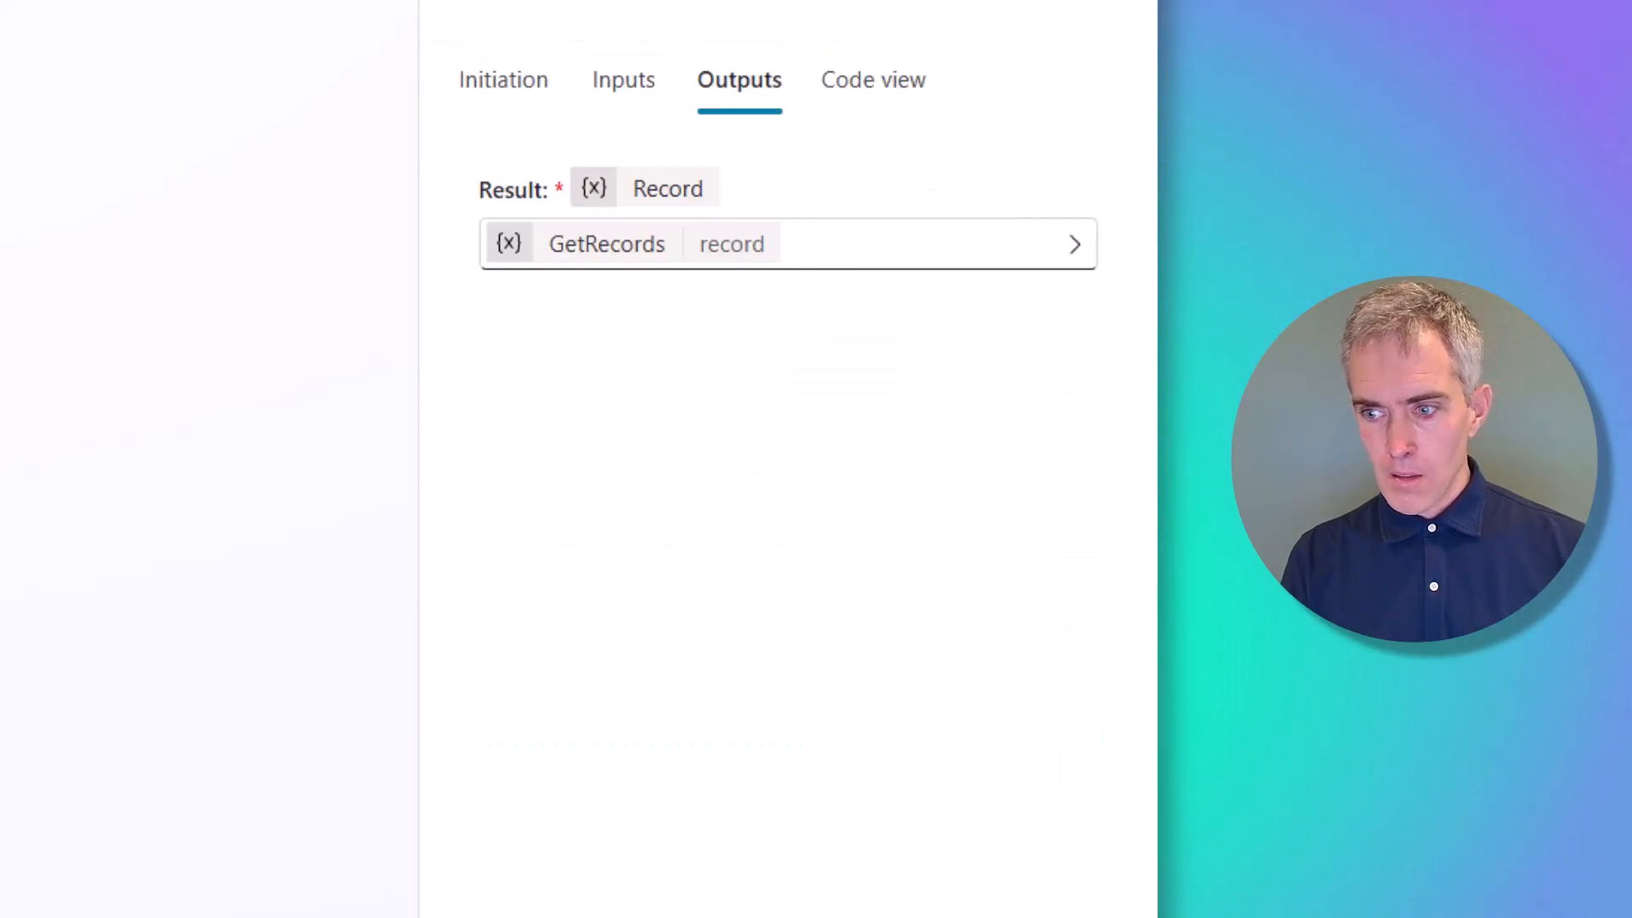
click(589, 255)
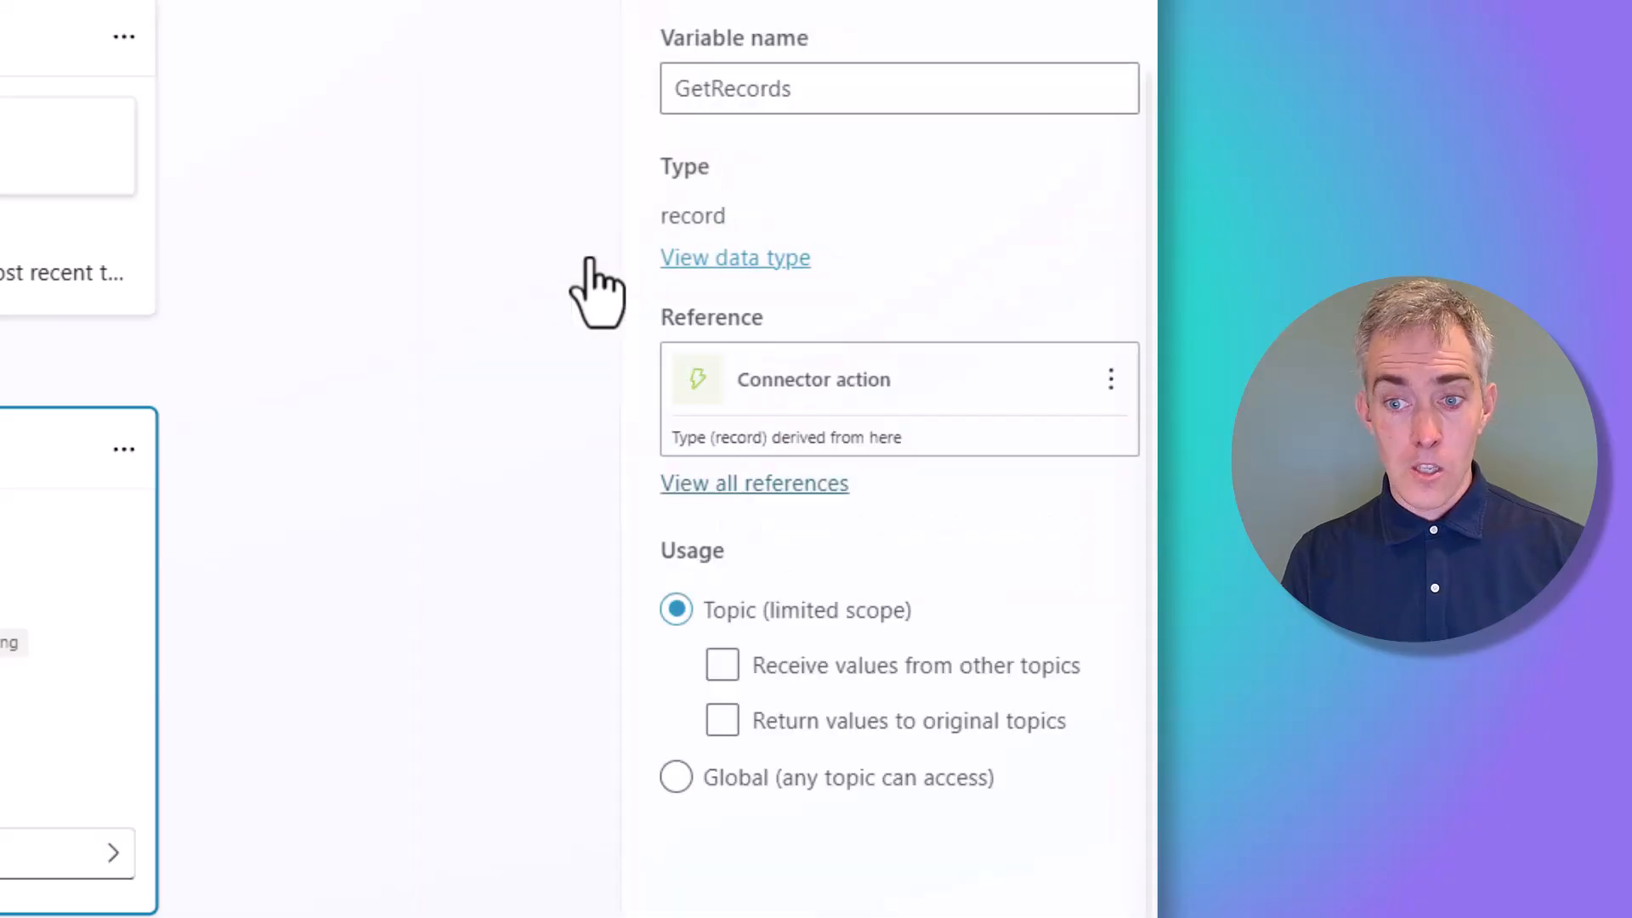
click(648, 87)
text(User)
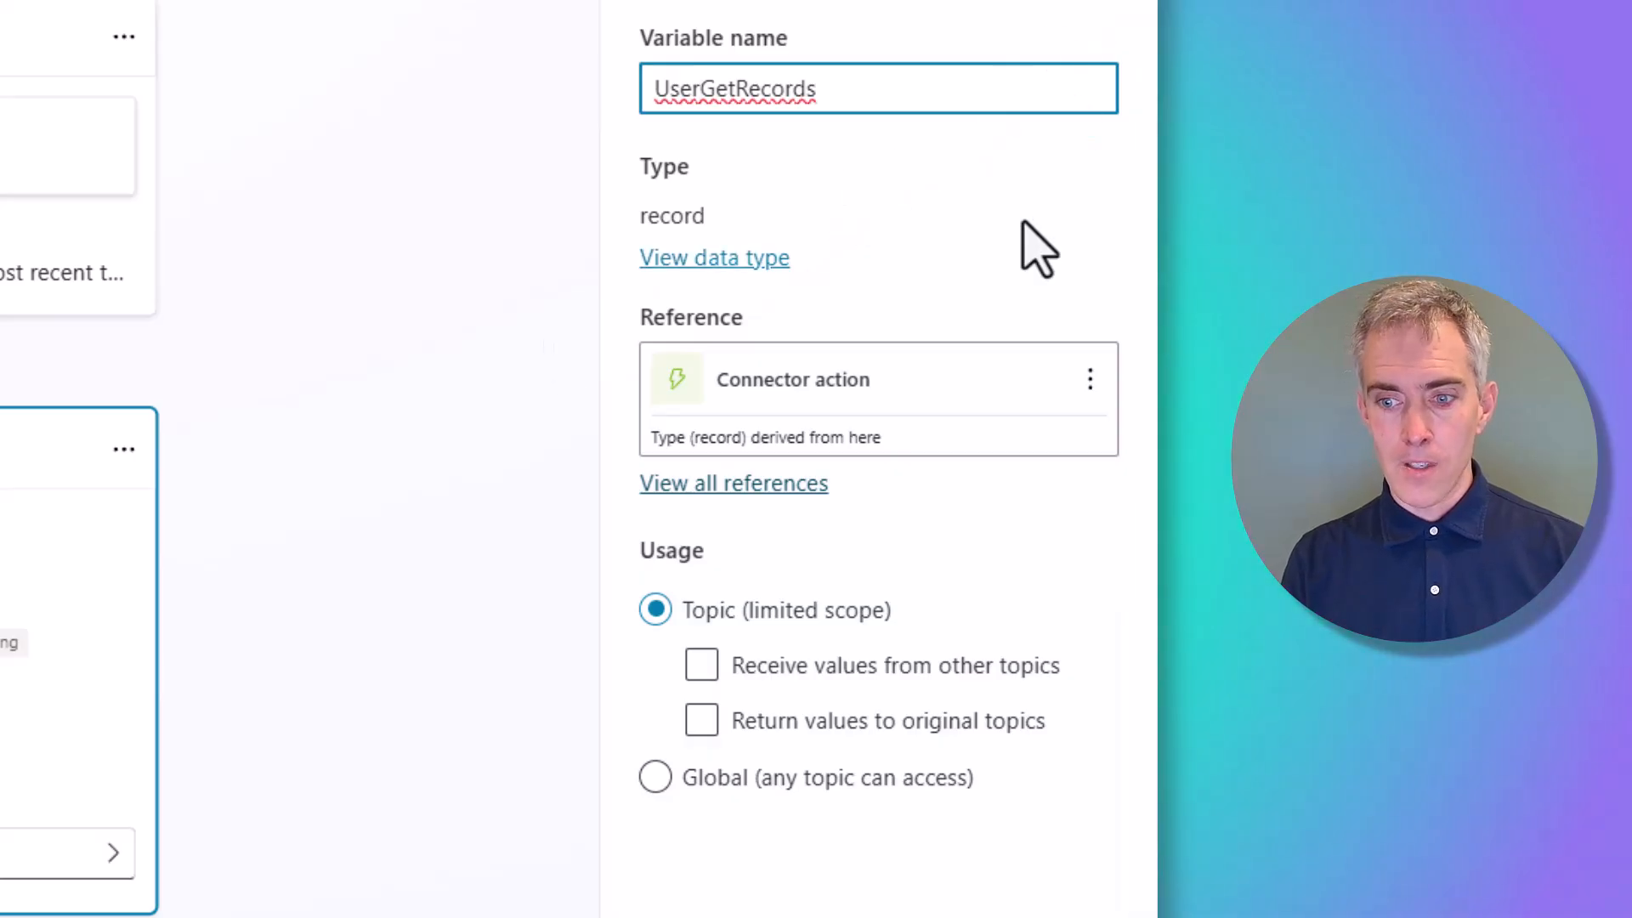
click(1103, 4)
scroll(208, 435, down, 1)
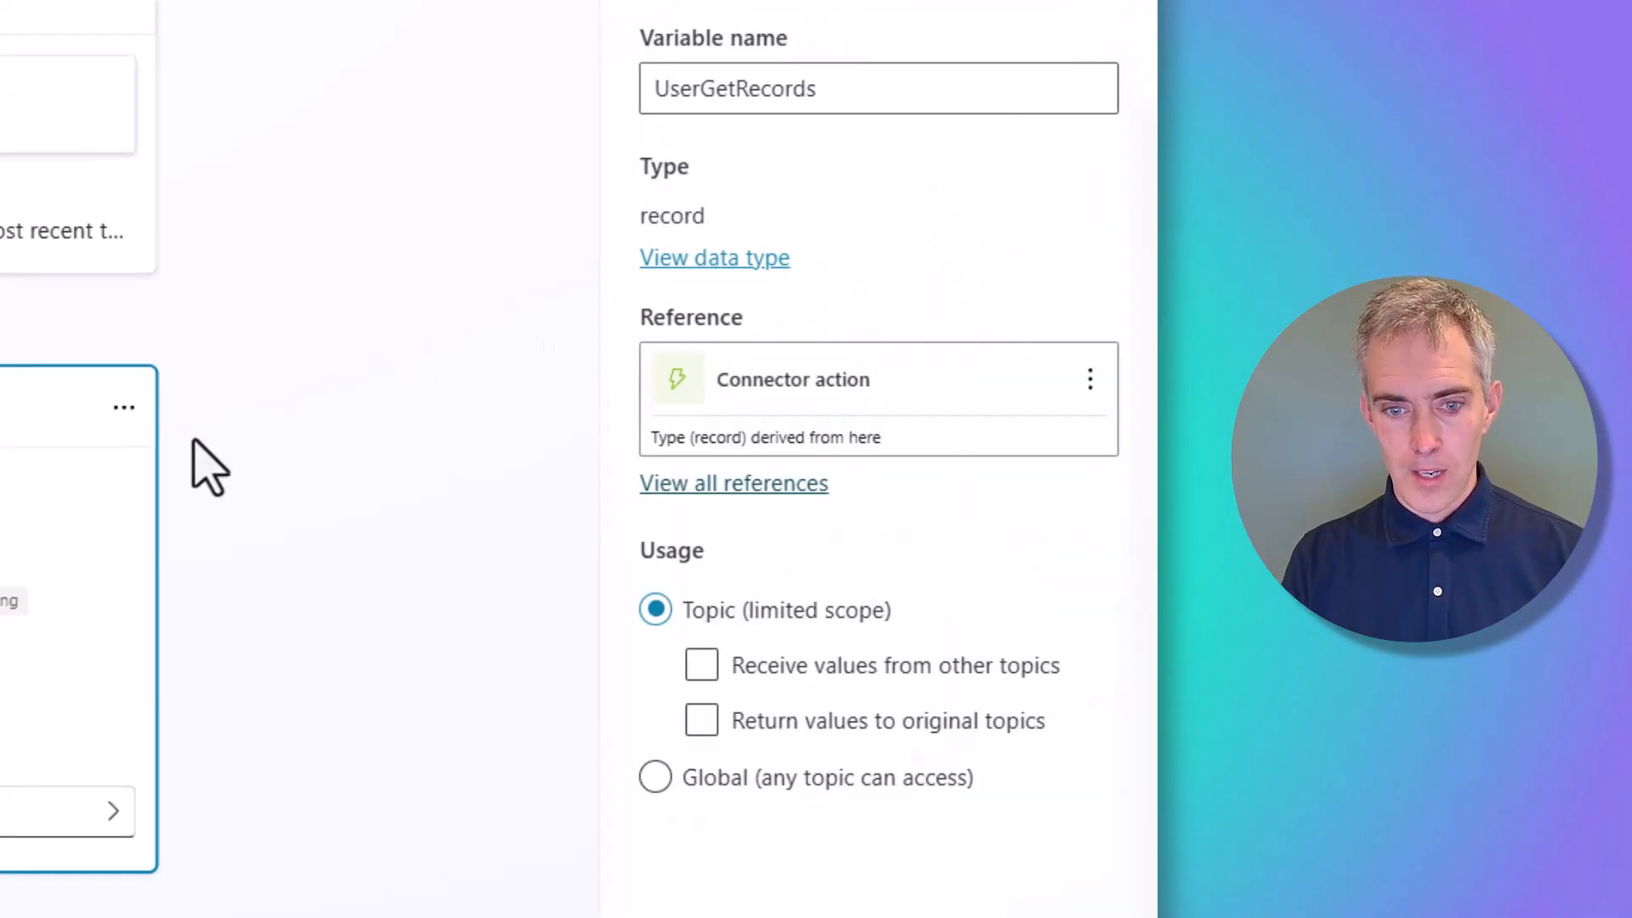
Add a second ServiceNow List Records action after the first, found by searching 'list re'
click(502, 852)
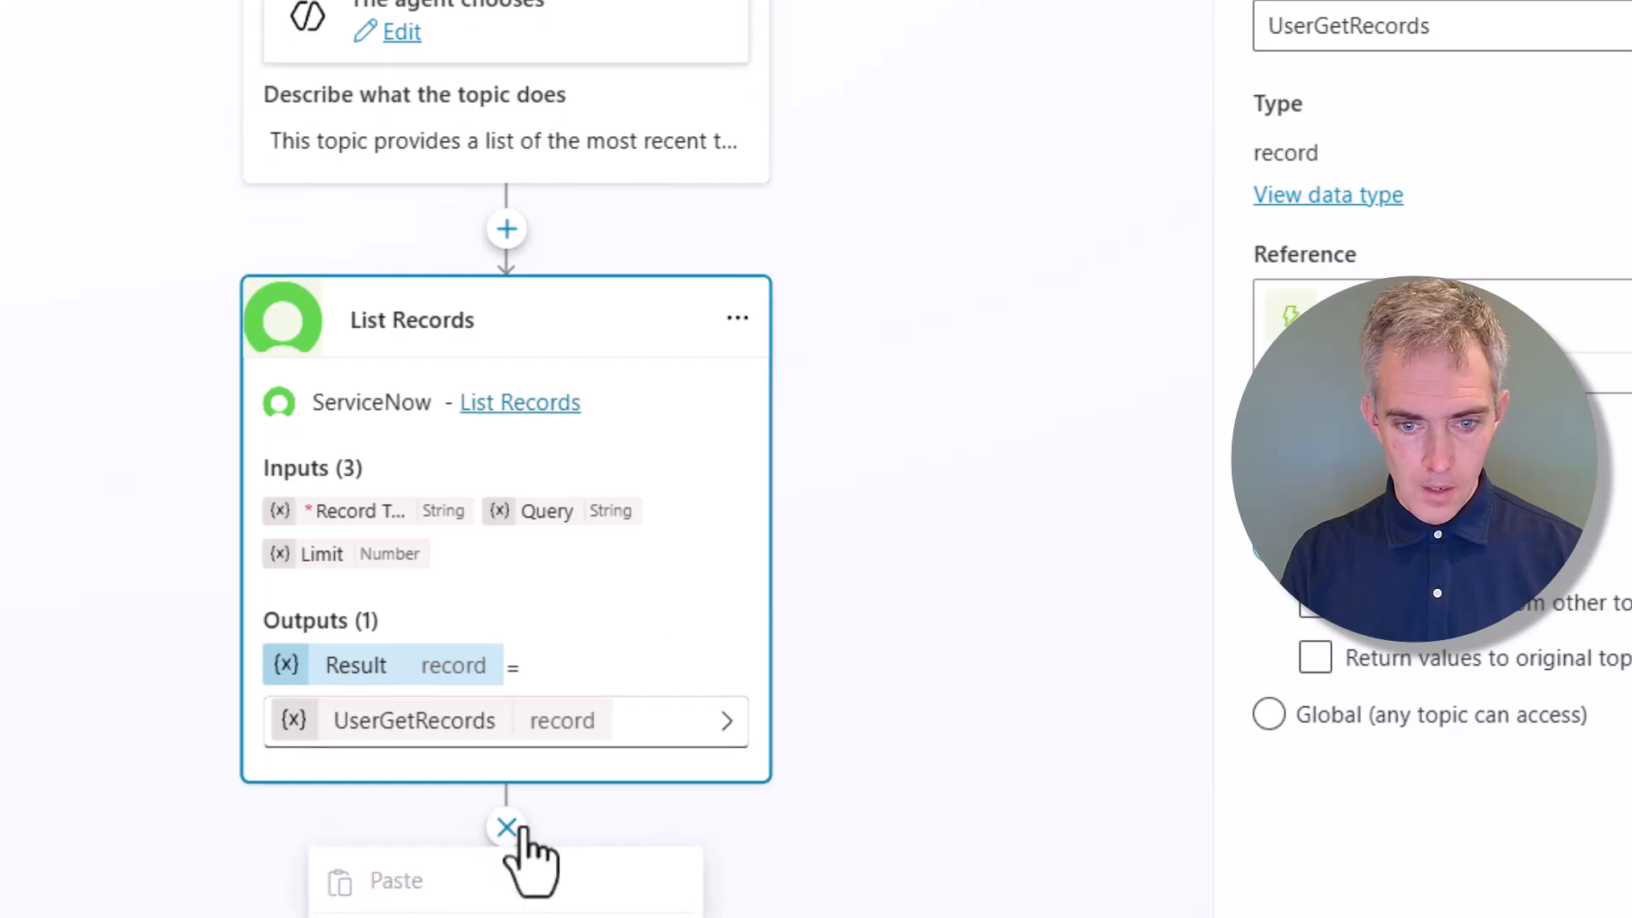
scroll(765, 364, down, 5)
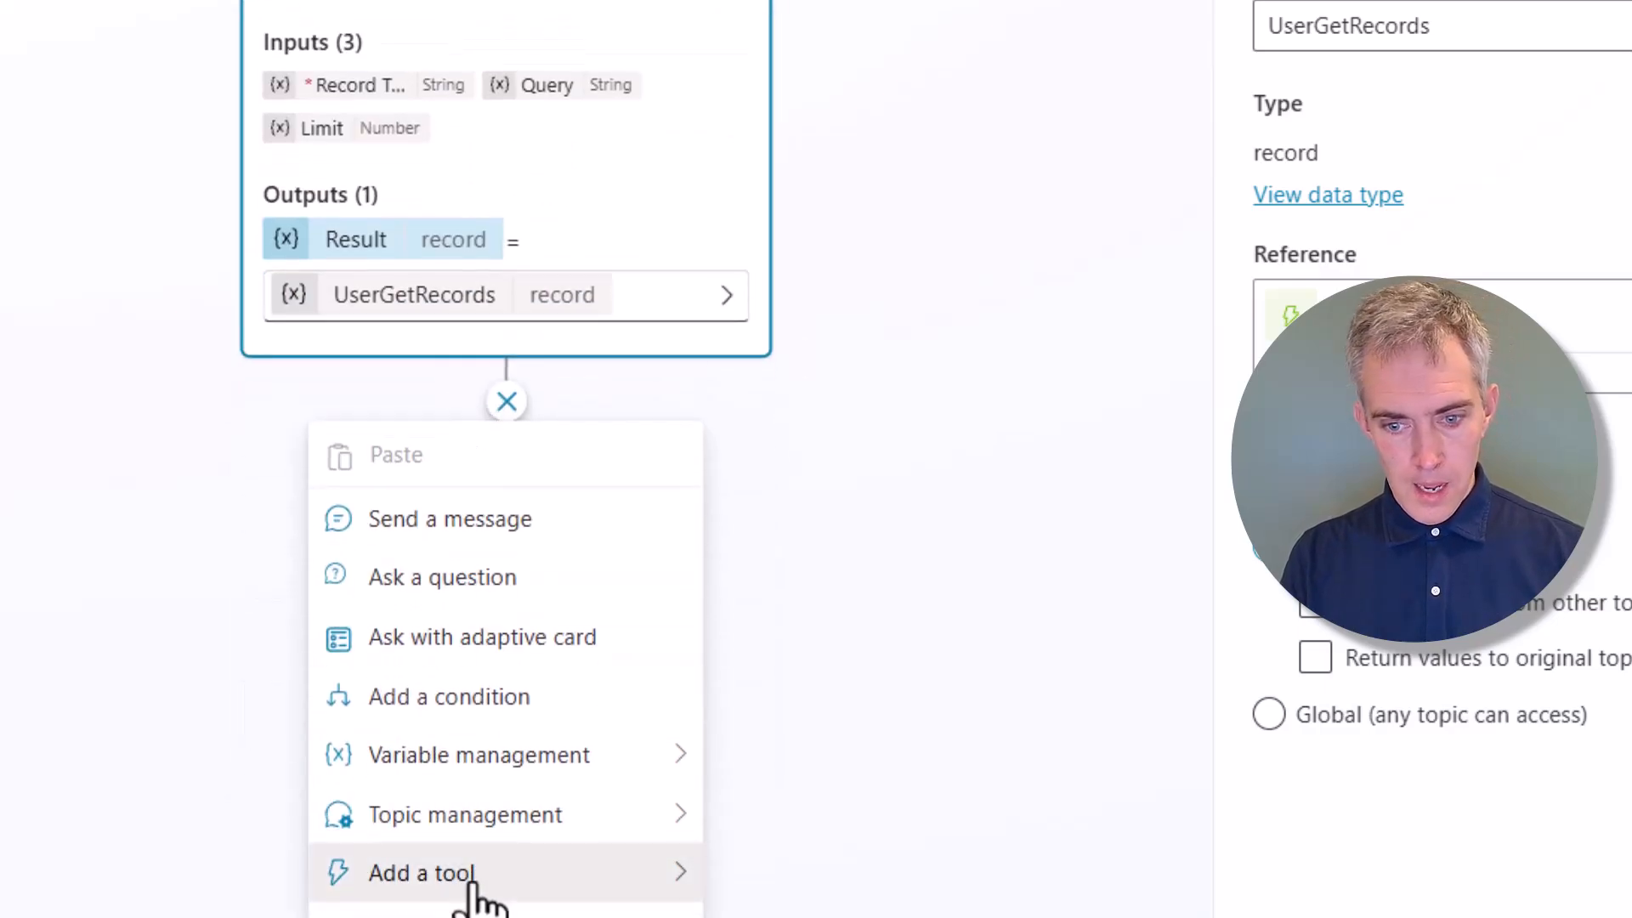
click(477, 897)
click(953, 141)
click(941, 236)
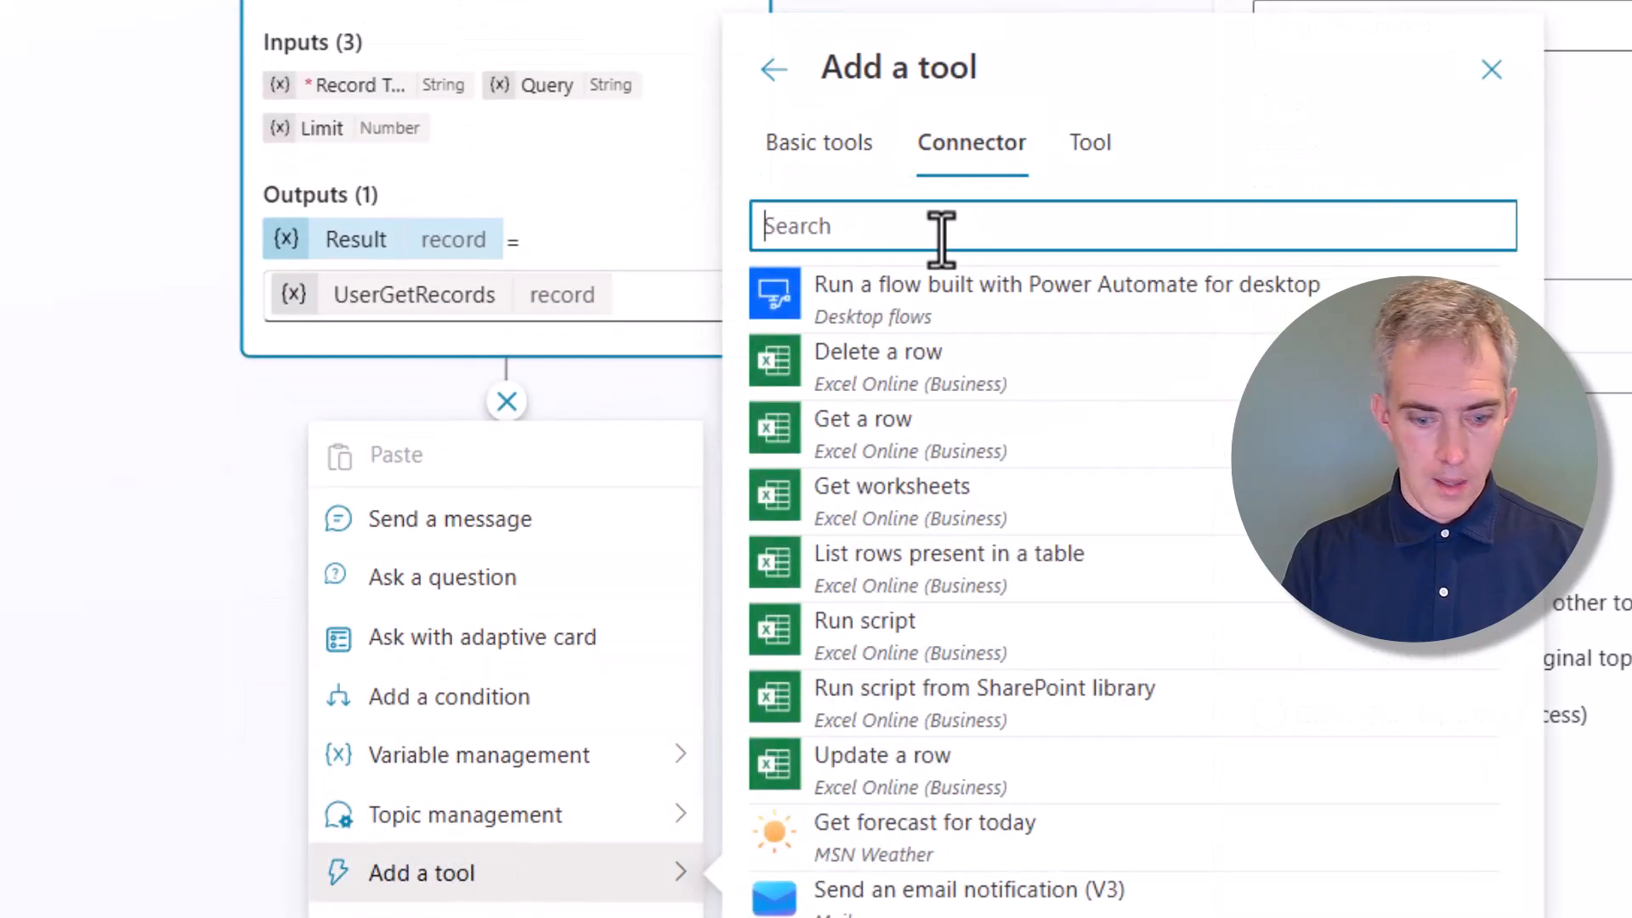
text(list )
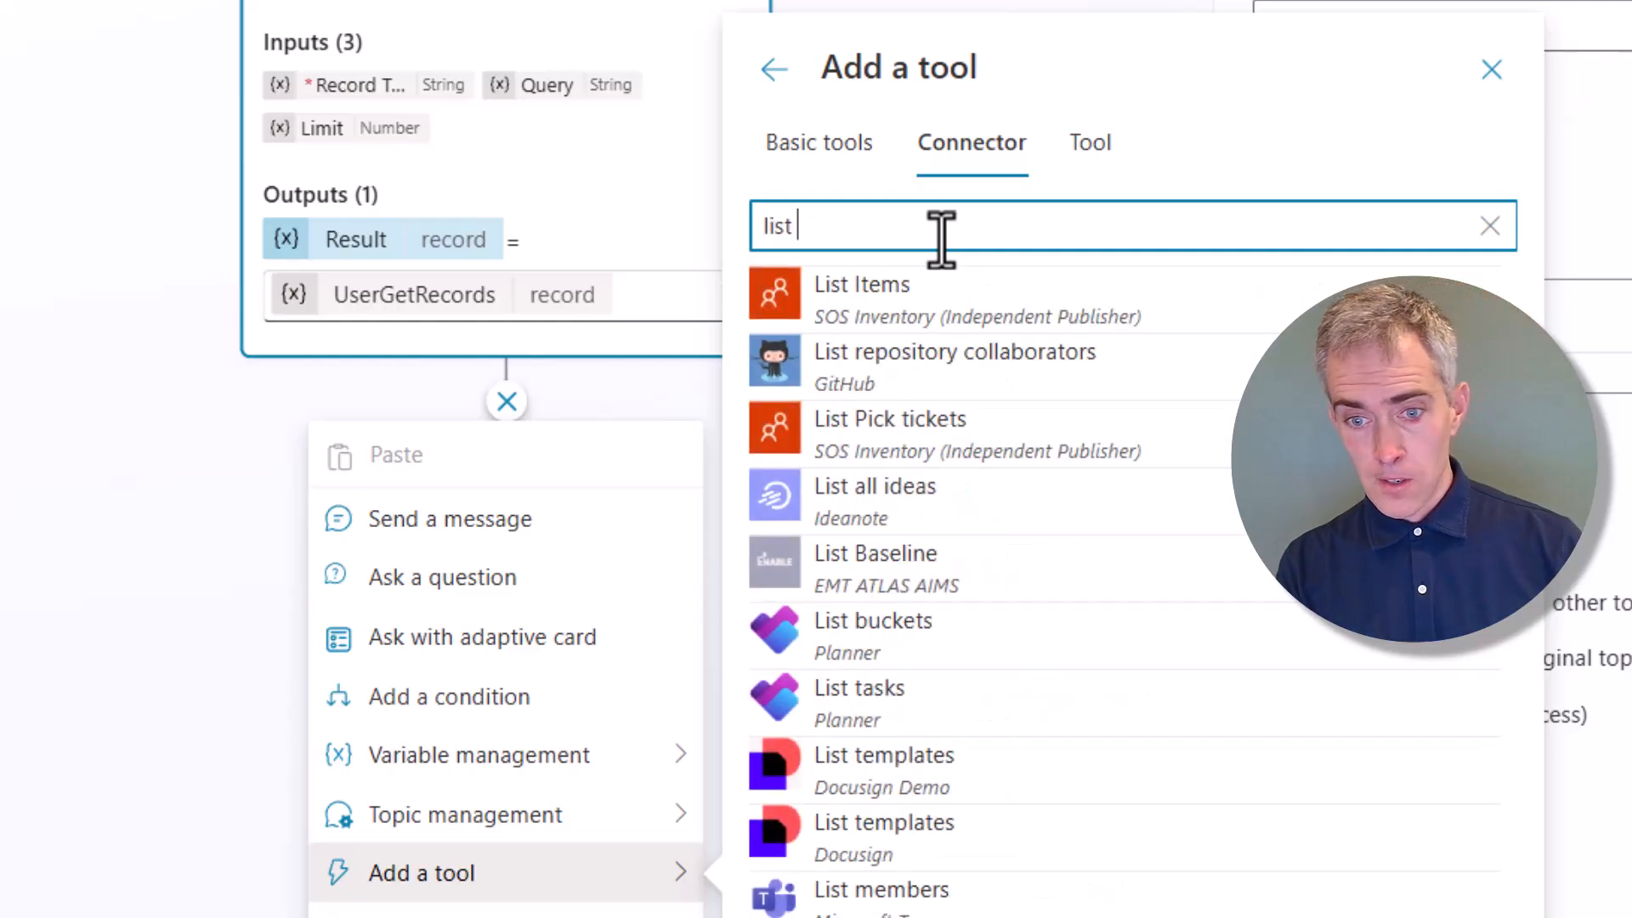
text(rows)
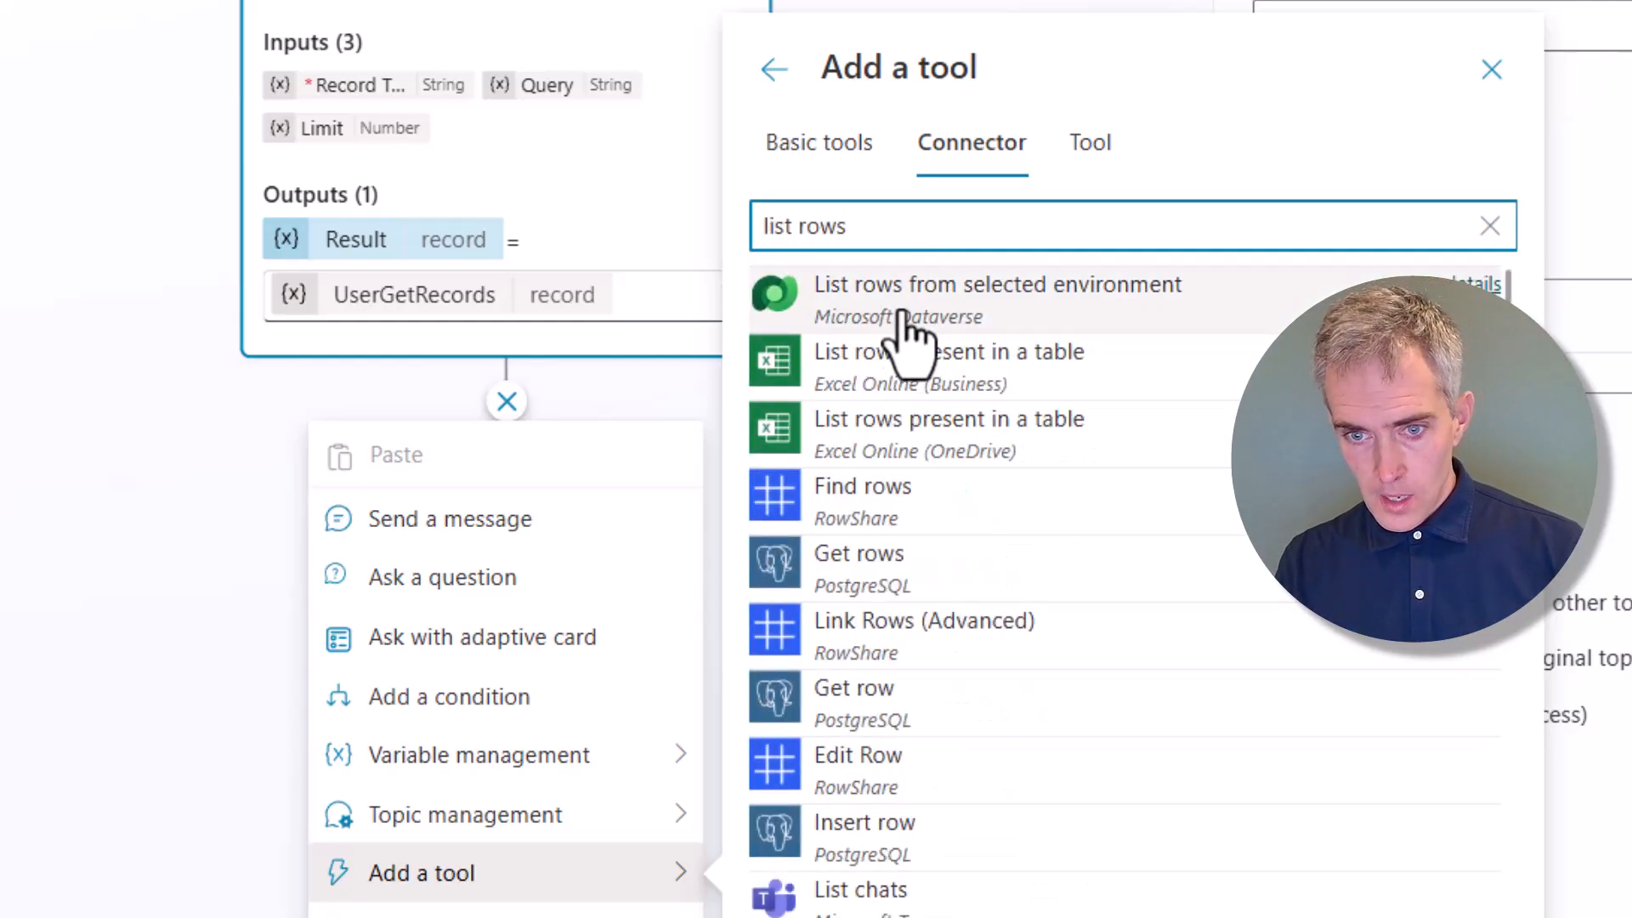
double_click(822, 223)
text(record)
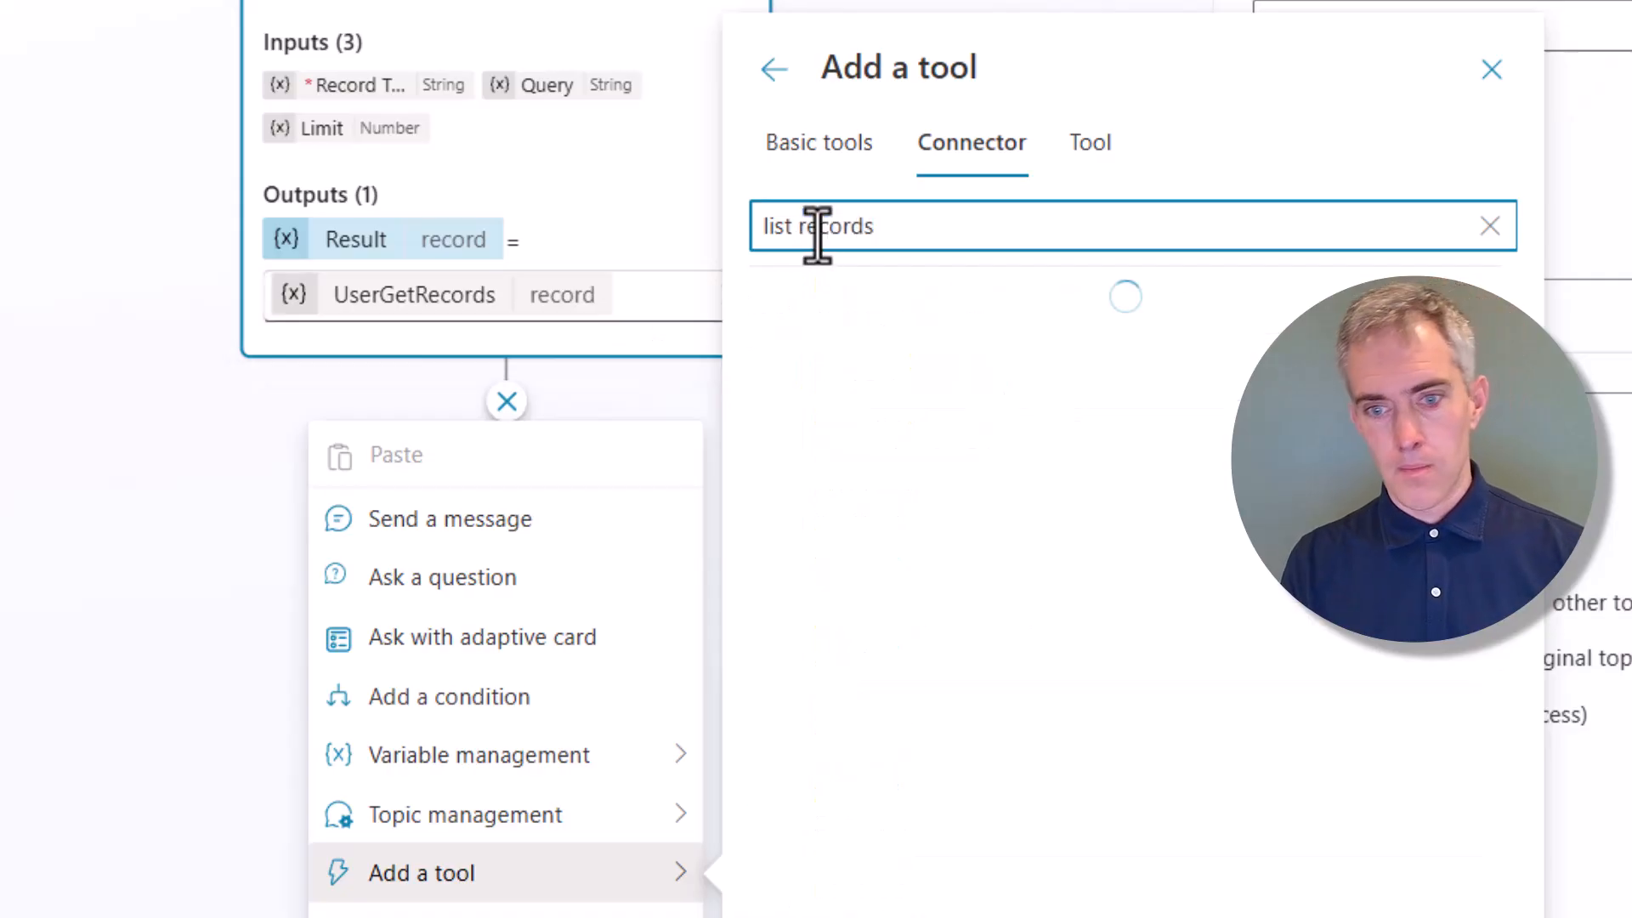
click(1022, 300)
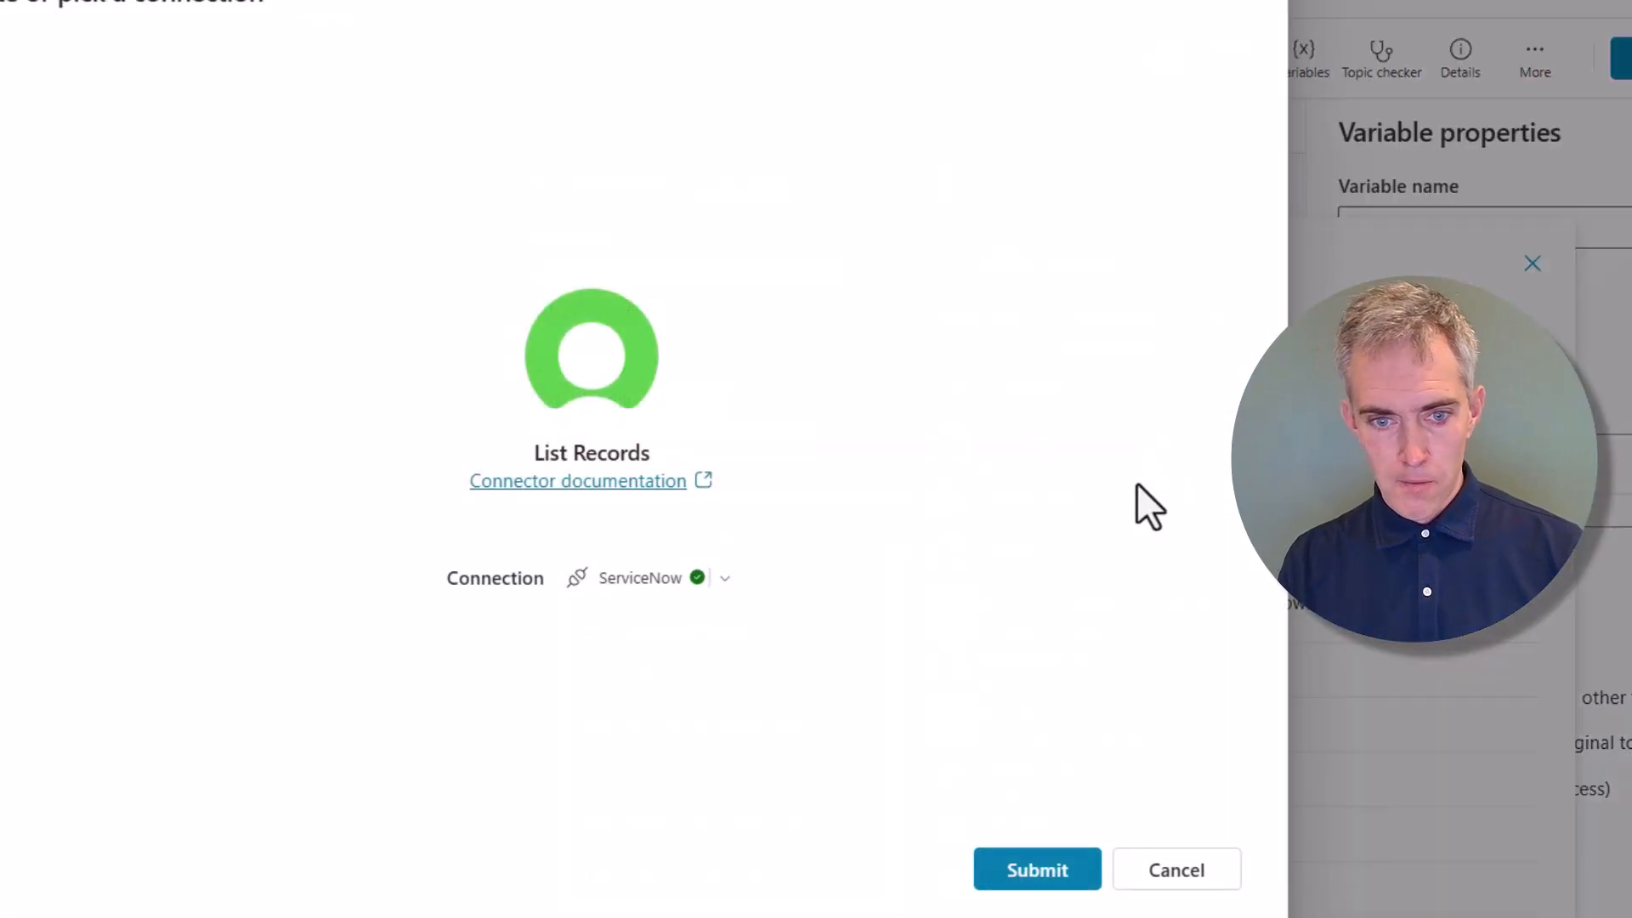
click(1057, 875)
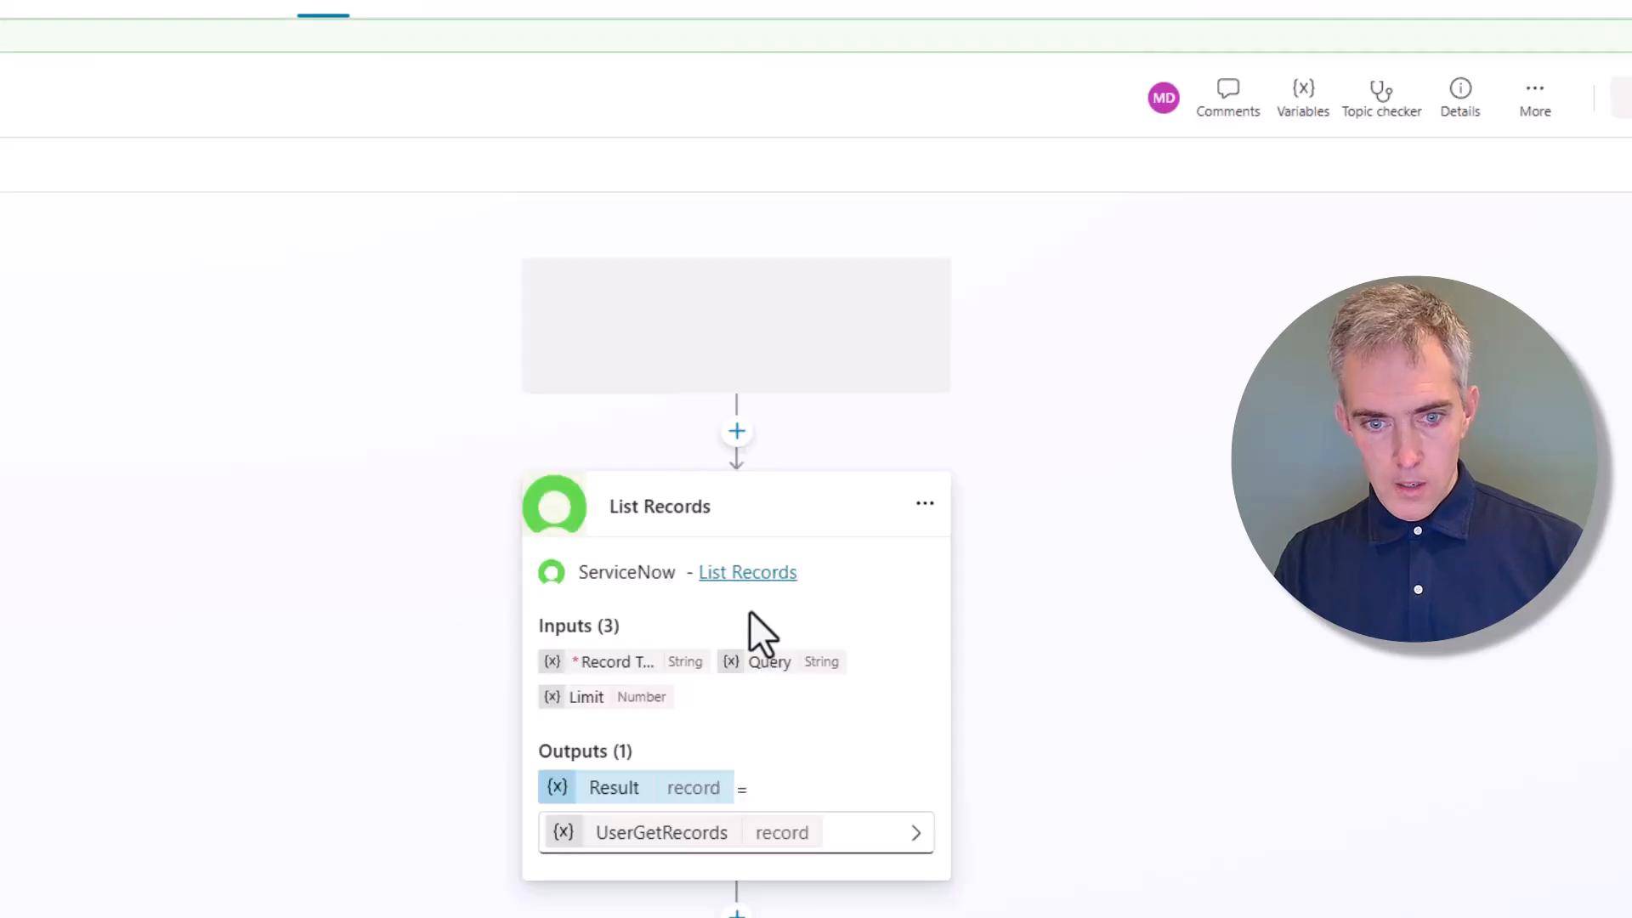
scroll(947, 637, down, 5)
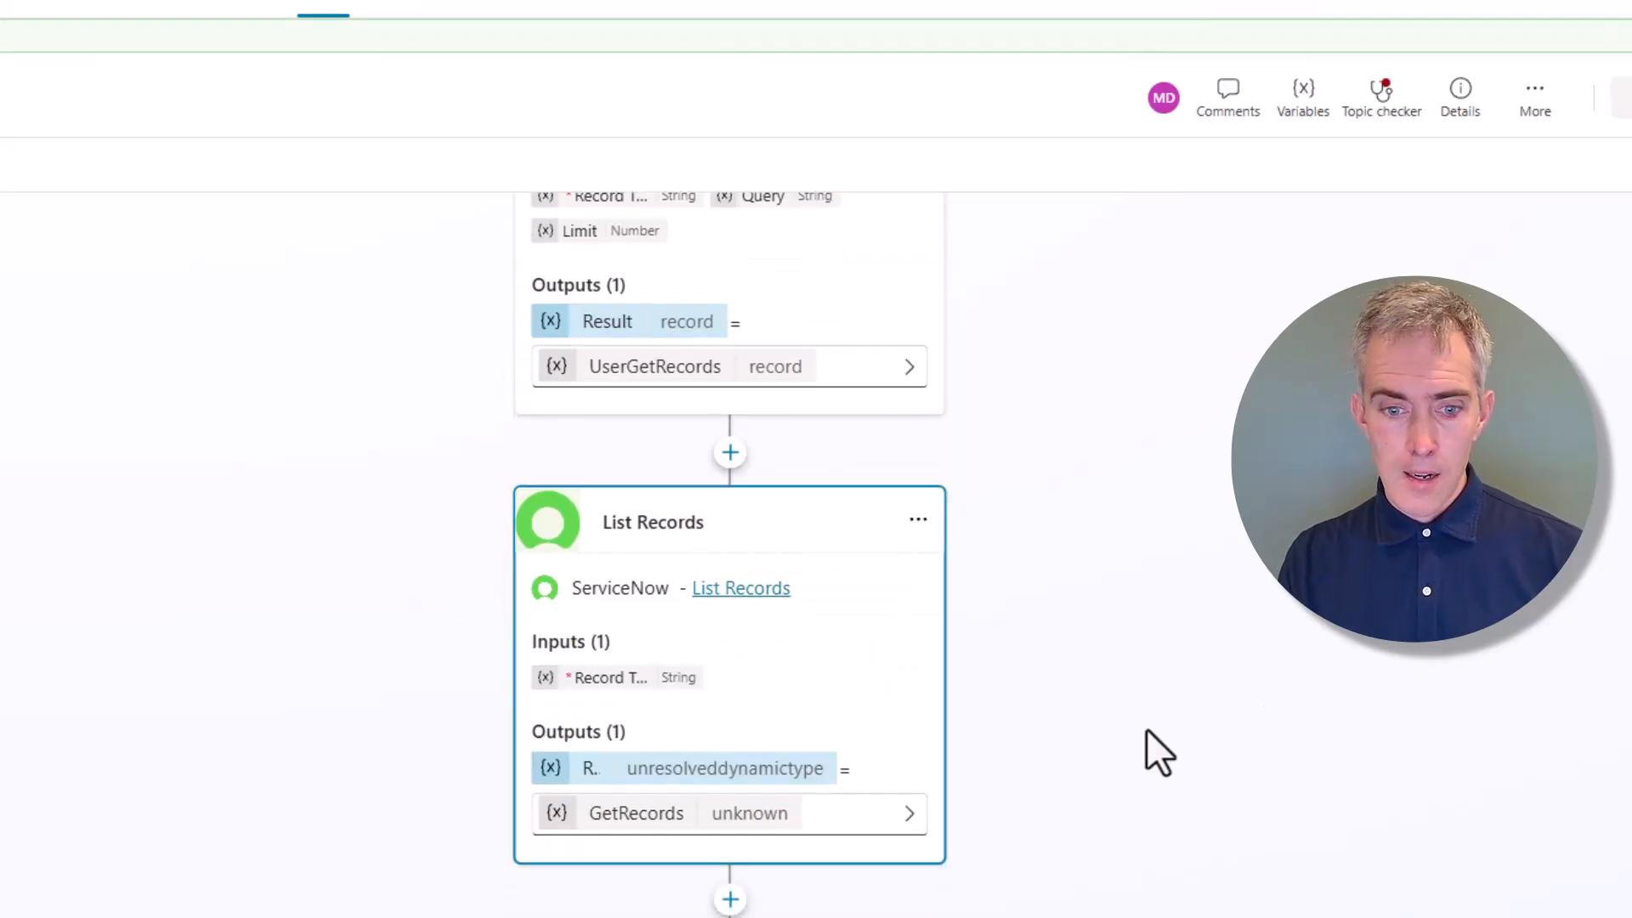
Switch the second List Records step's authentication to Maker-provided credentials
click(918, 520)
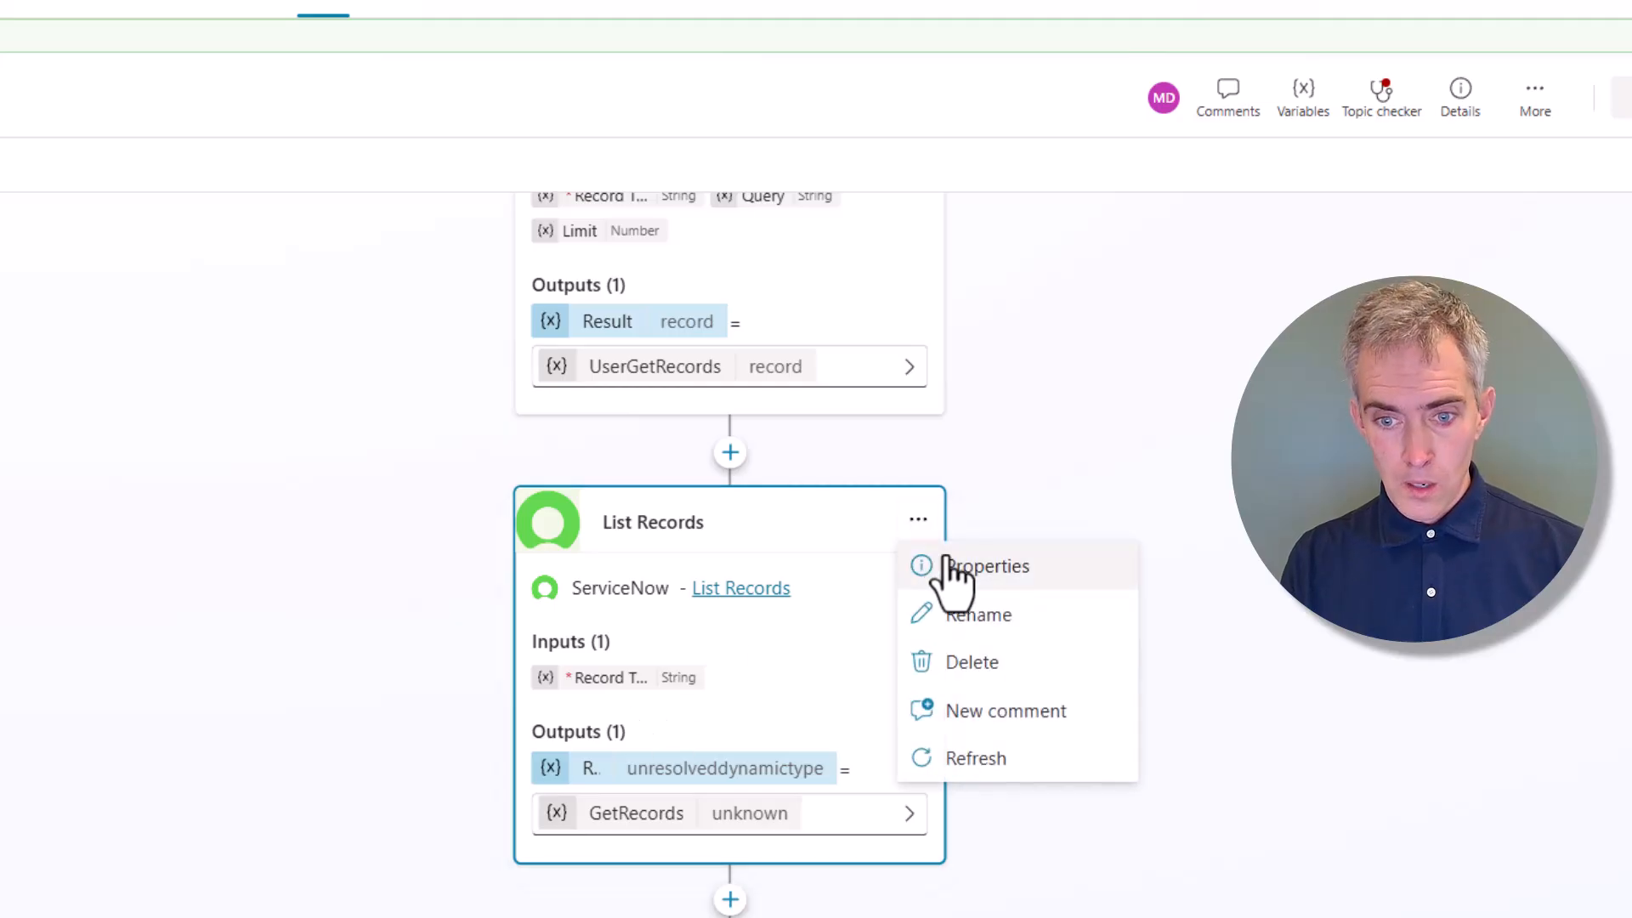
click(822, 566)
click(1152, 595)
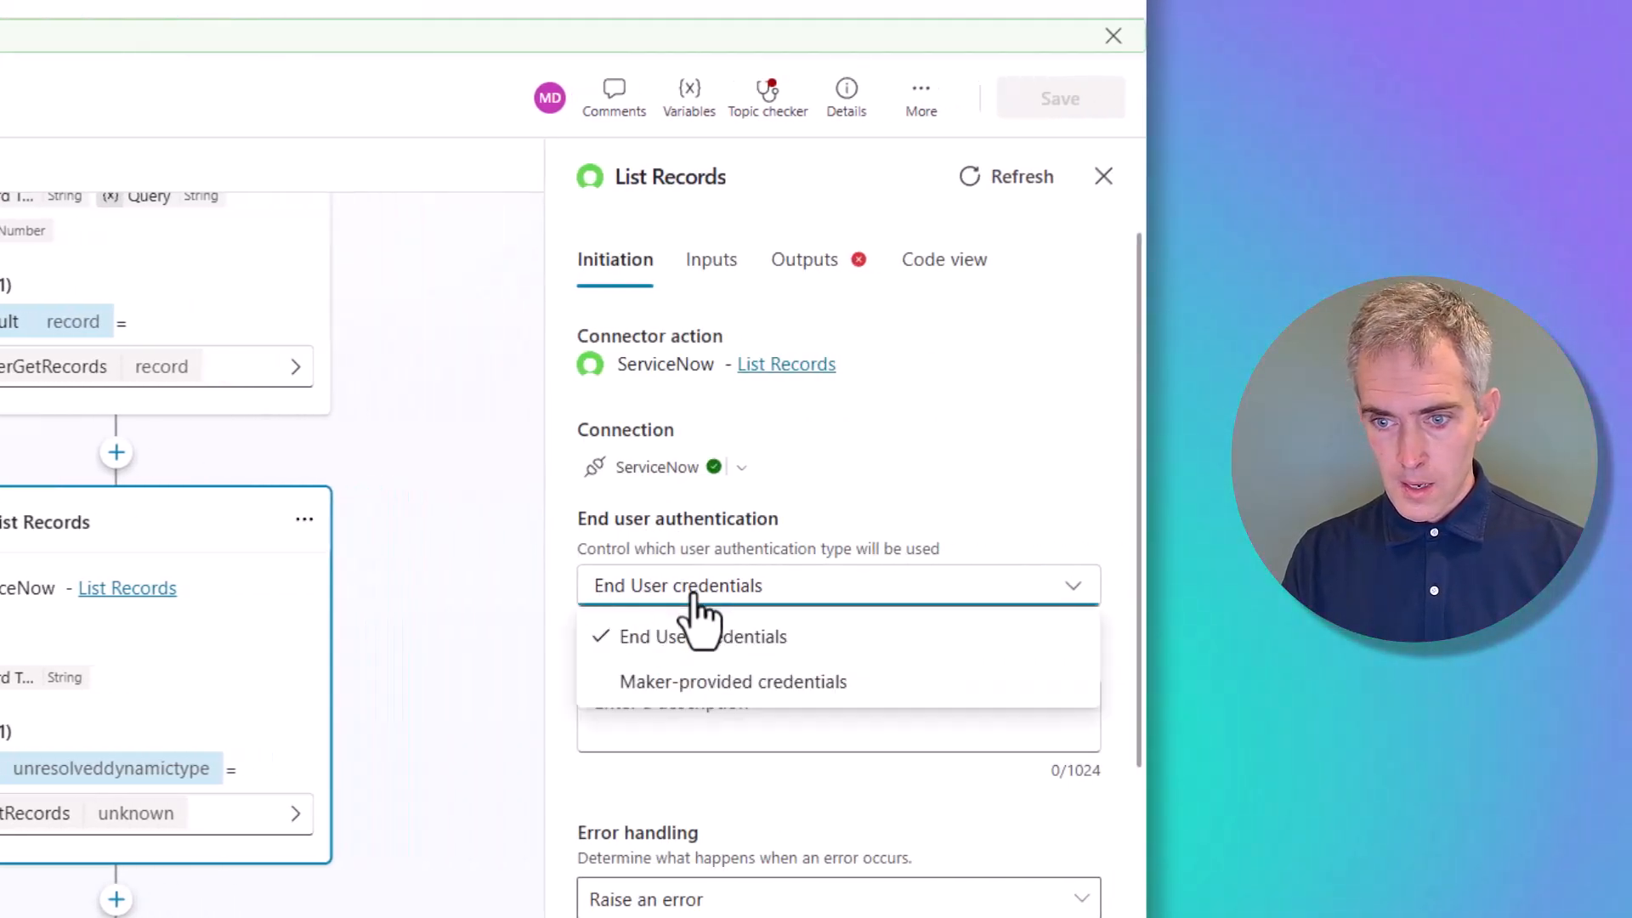
click(1140, 677)
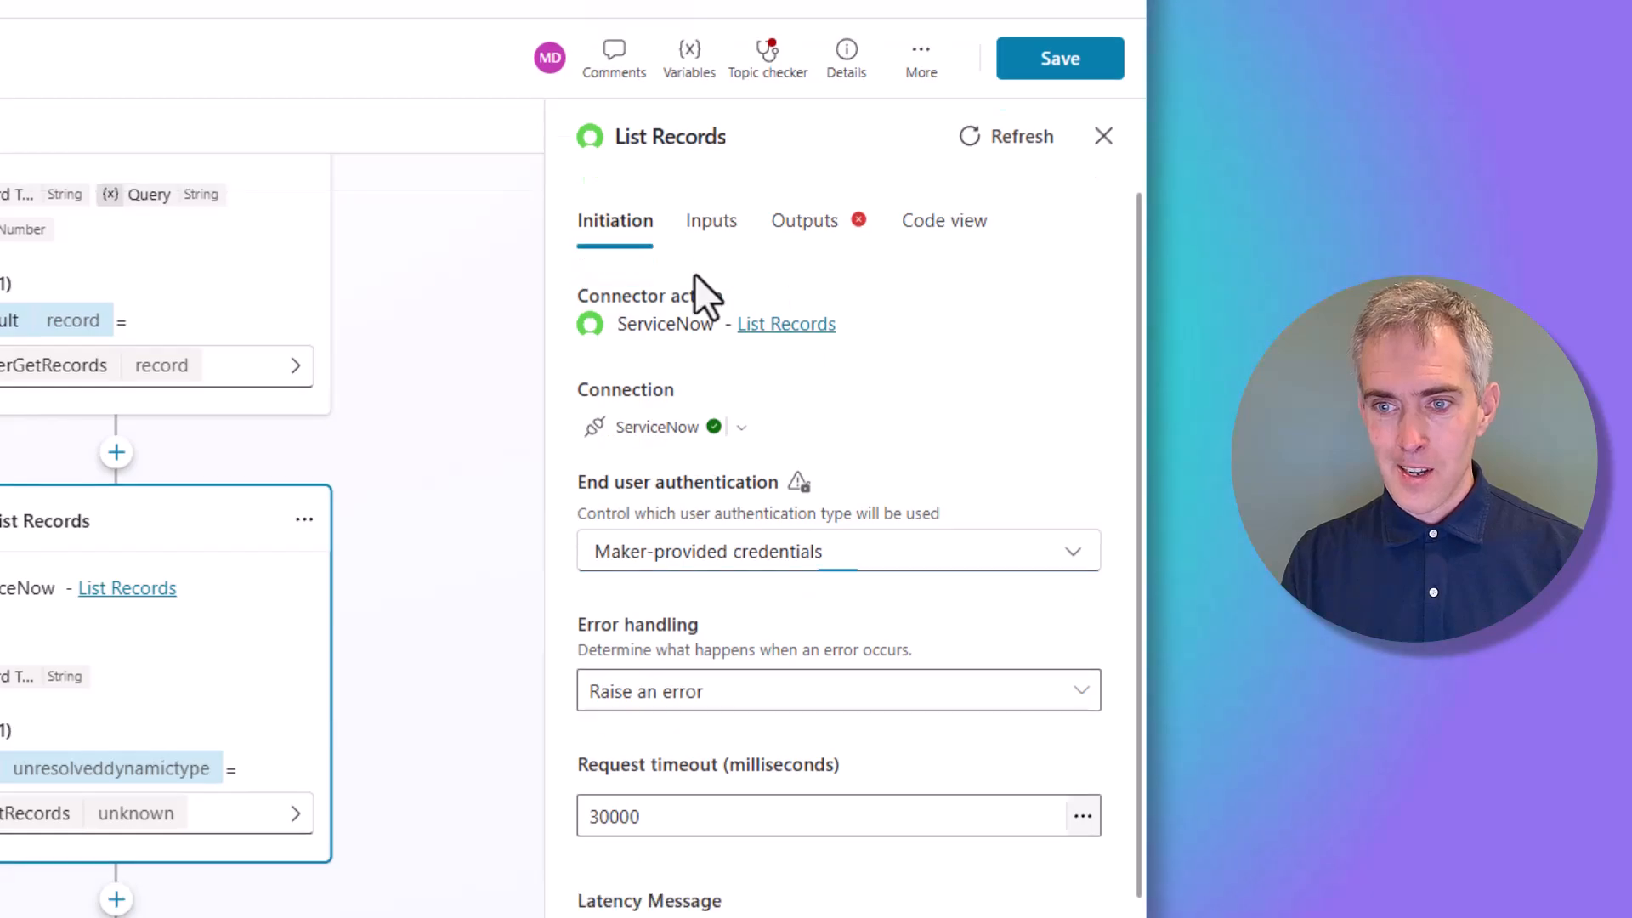
Set the second List Records step's Record Type to Incident
click(709, 231)
click(682, 335)
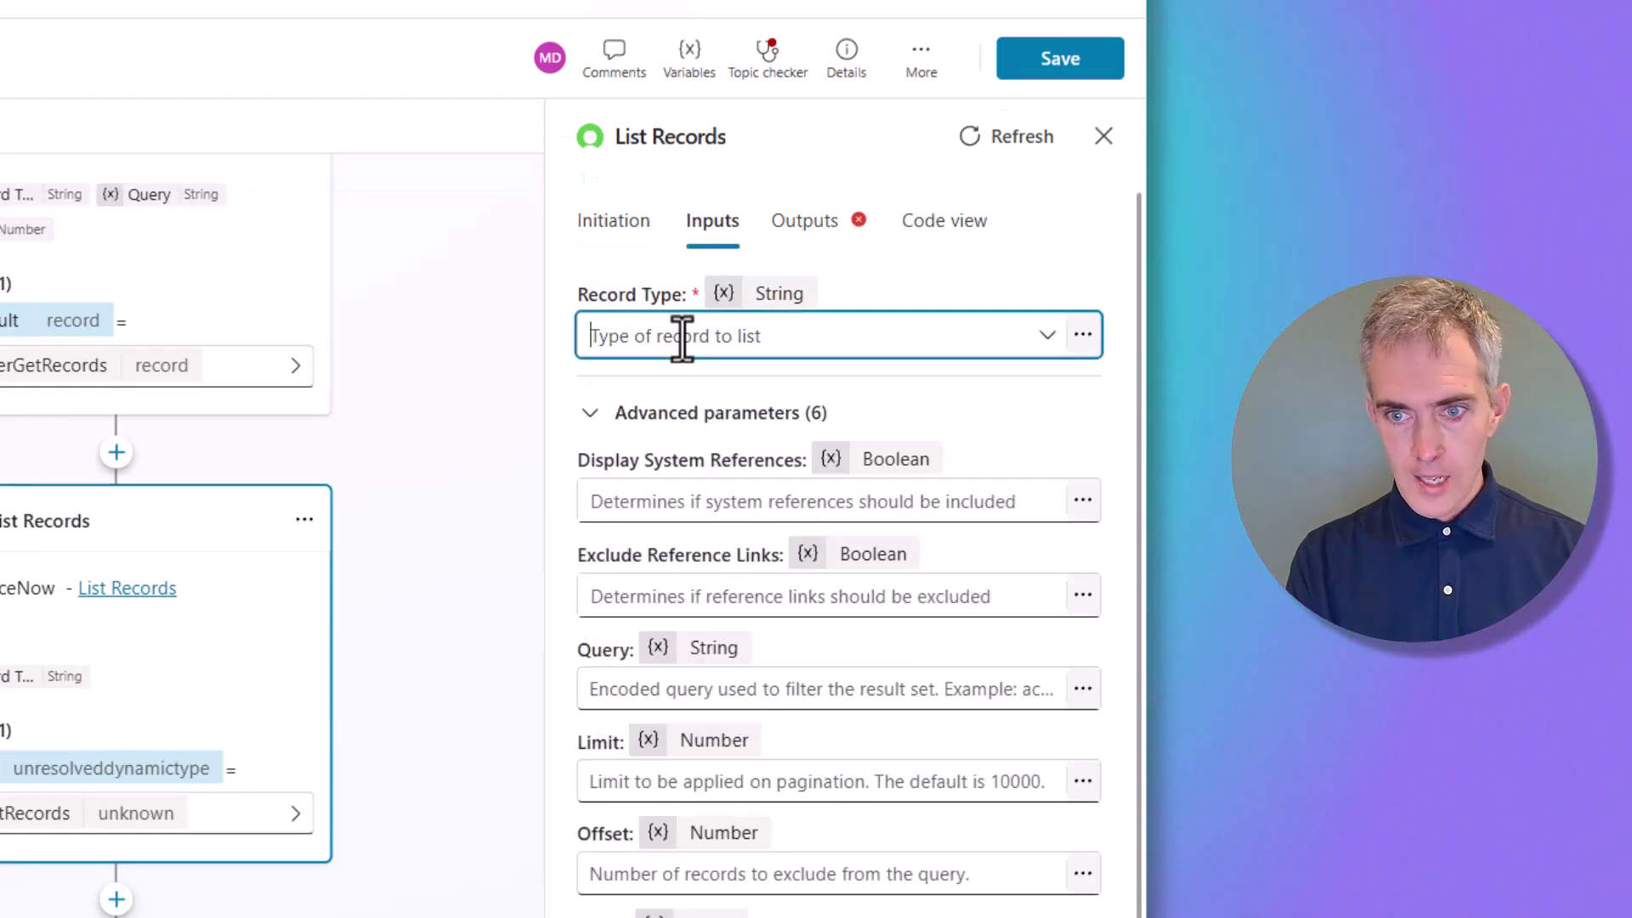
text(Incident)
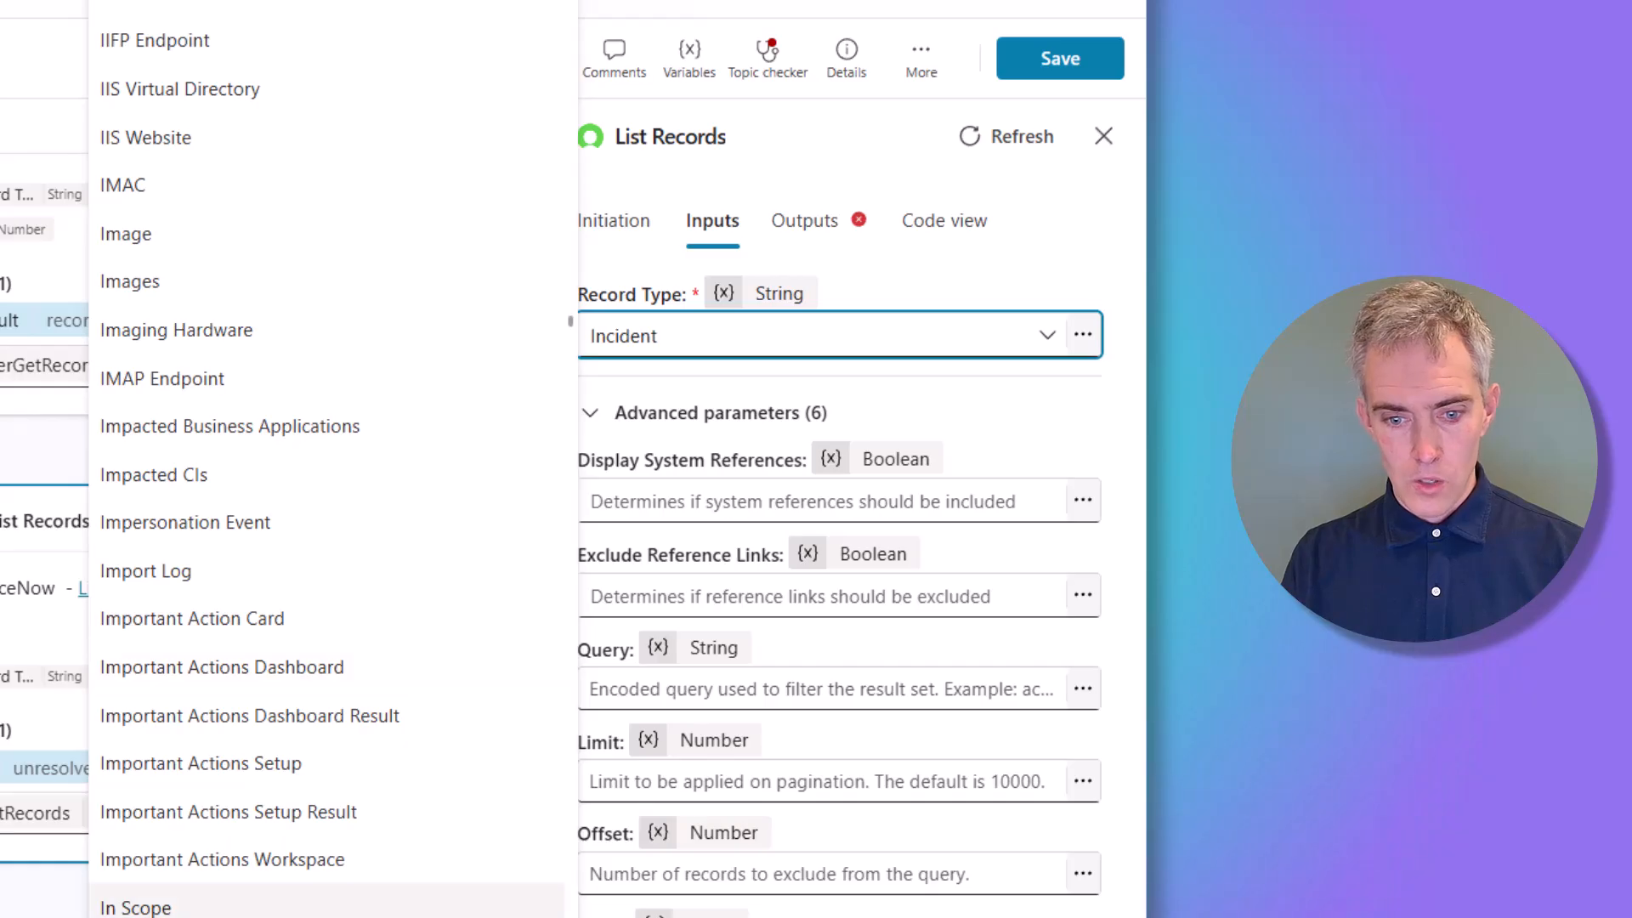
key(Return)
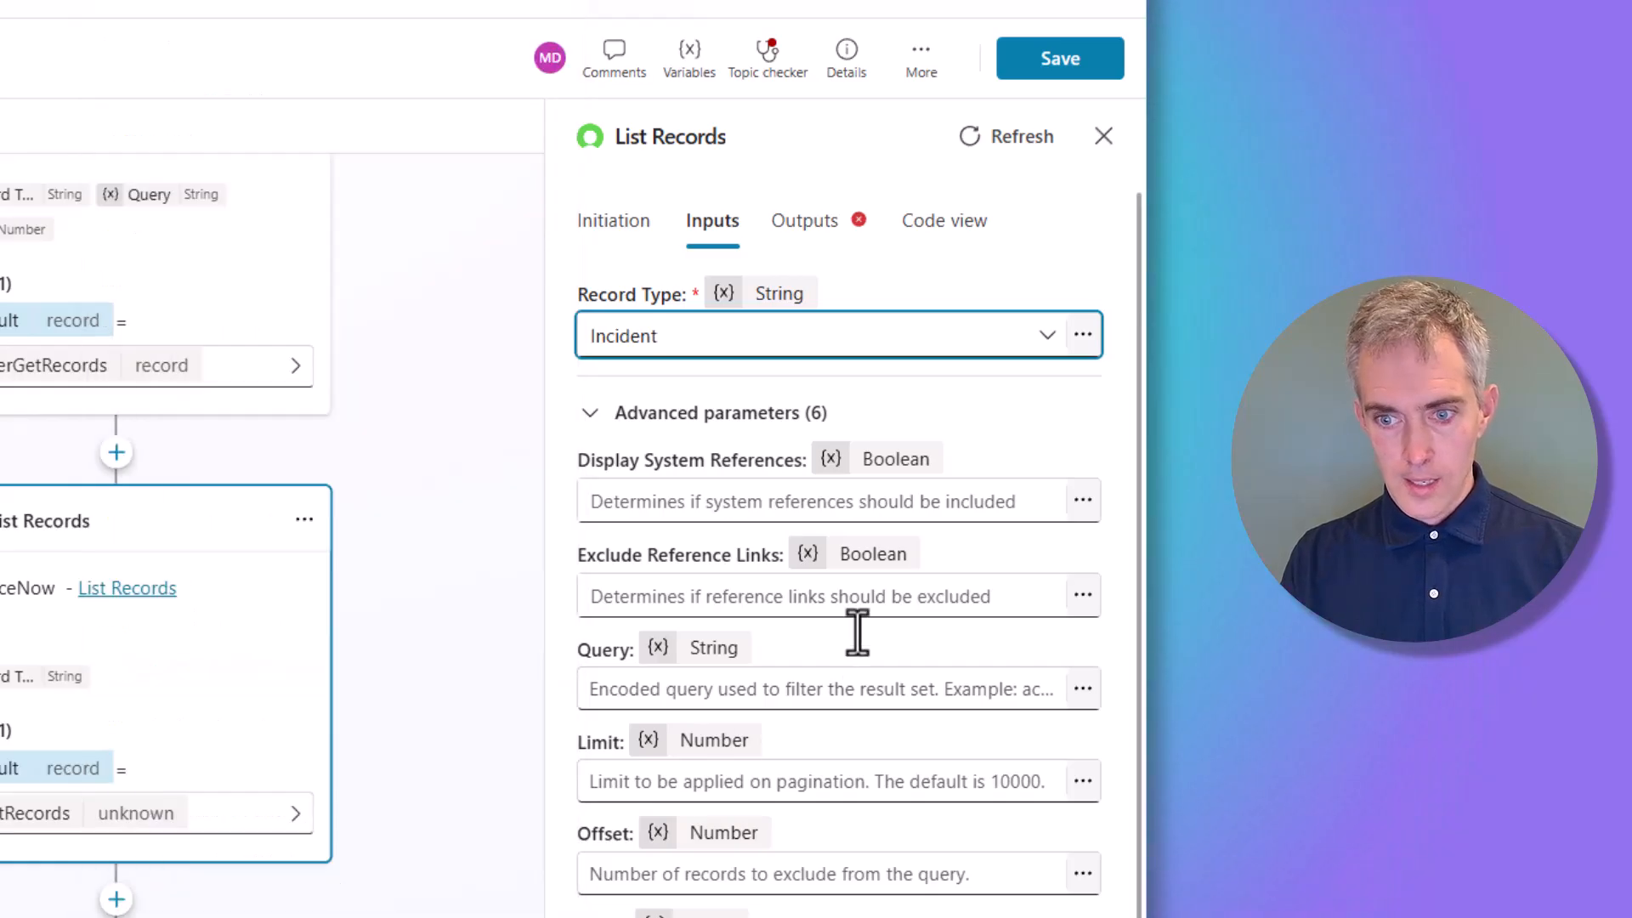
click(642, 690)
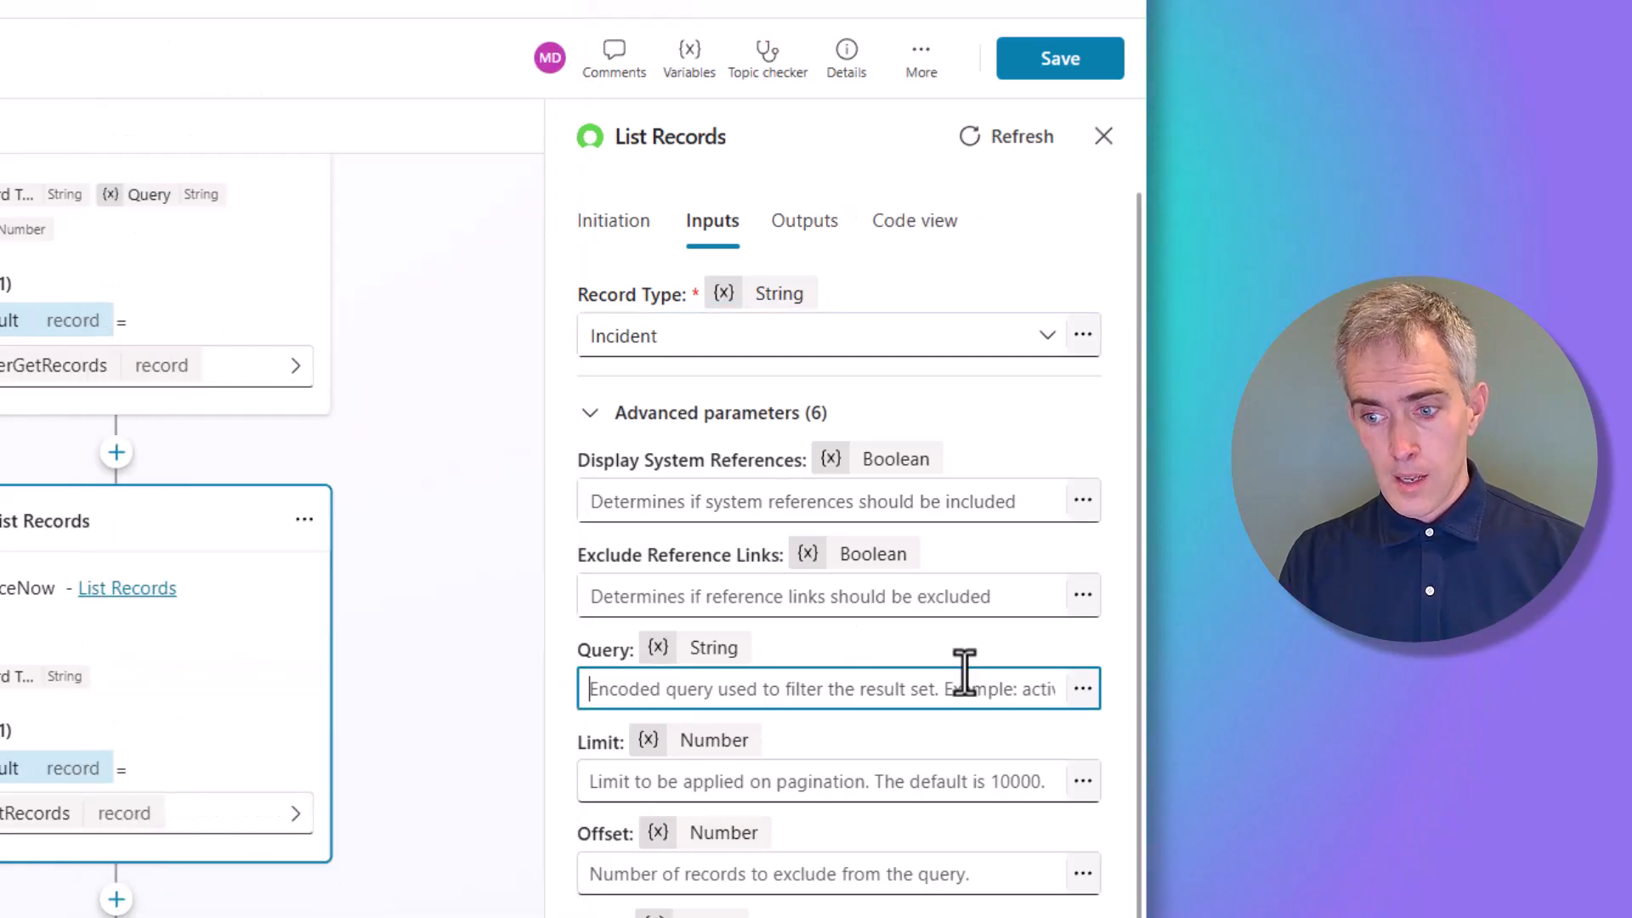
Paste the callerid/ORDERBYDESC formula built from UserGetRecords into Query and set Limit to 5
click(1082, 688)
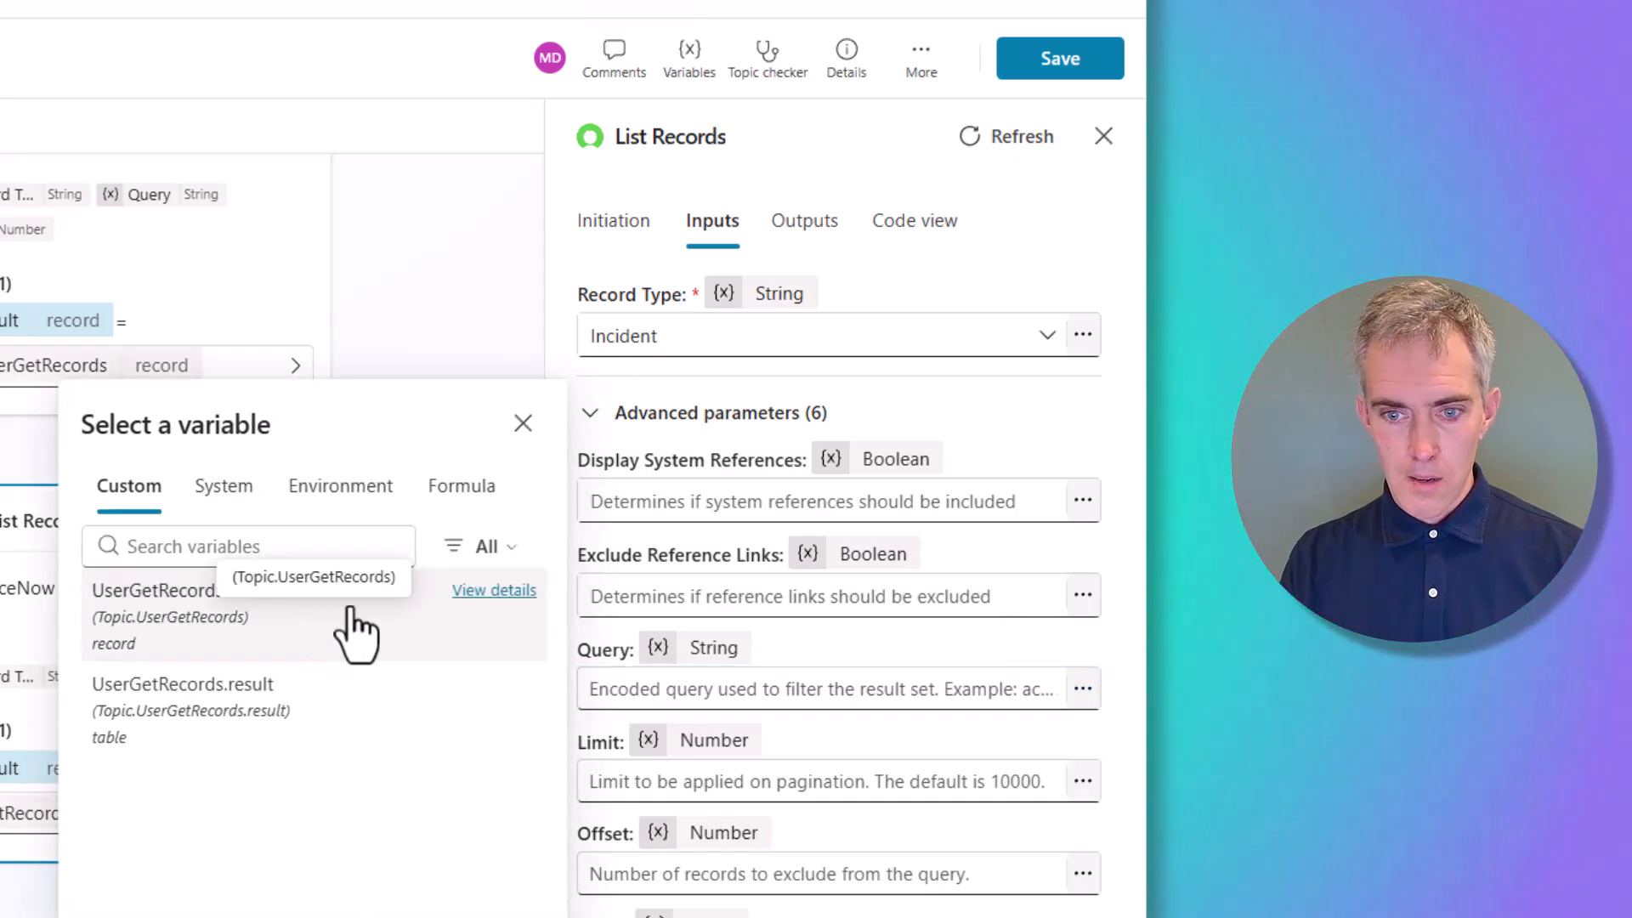
click(487, 500)
click(478, 425)
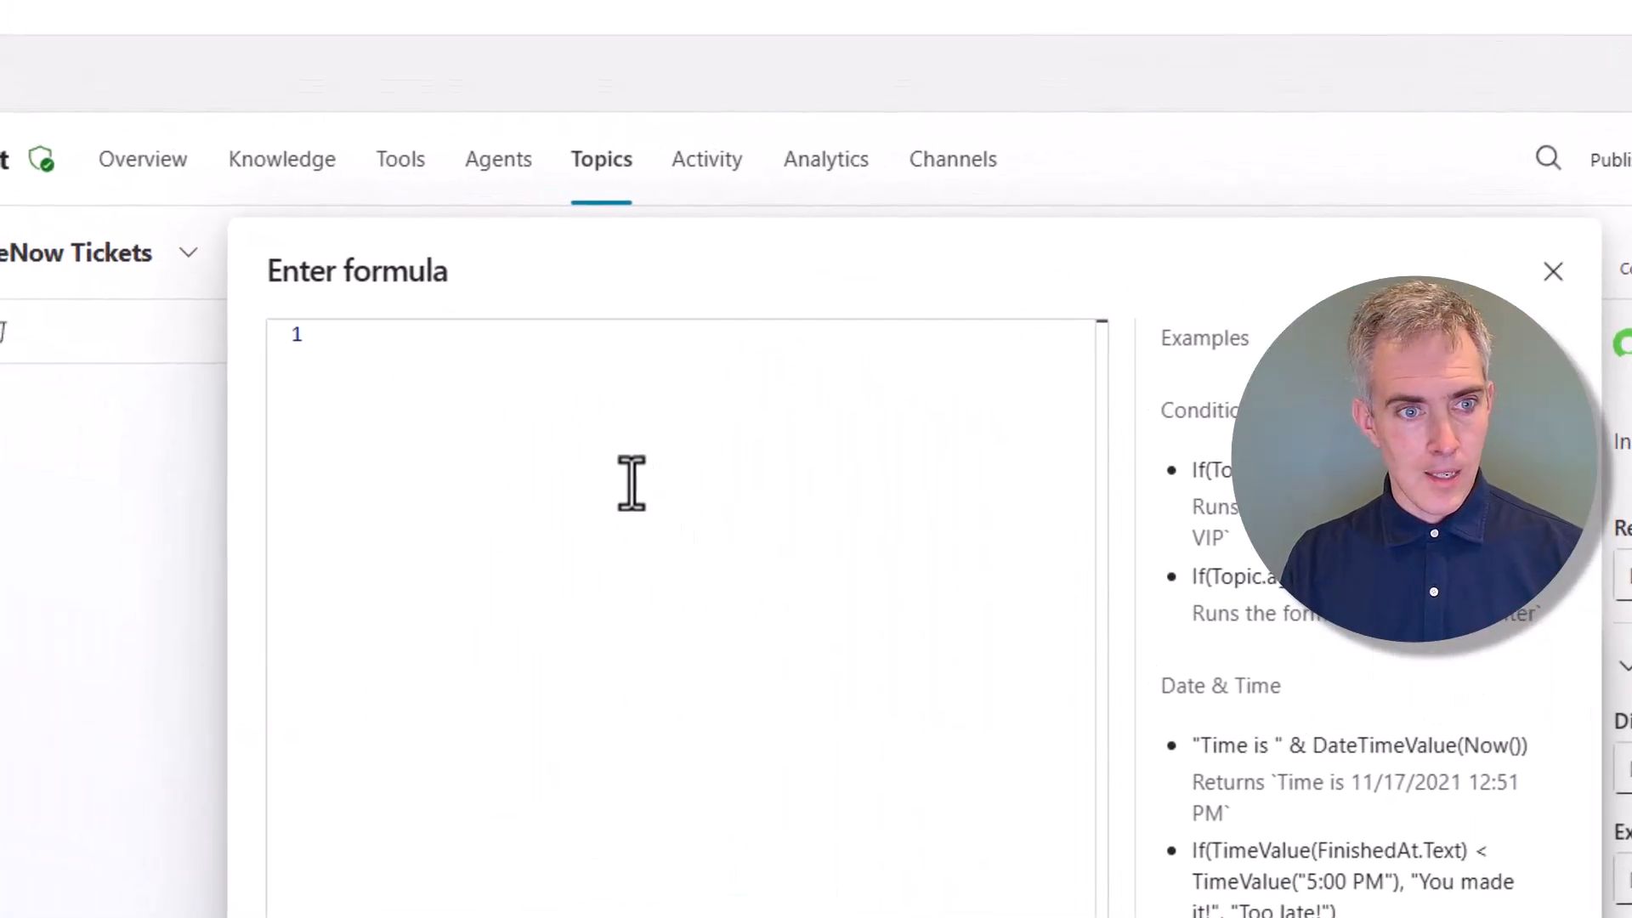
click(630, 485)
text("callerid="&First(Topic.UserGetRecords.result).sys_id&"^ORDERBYDESCopened_at")
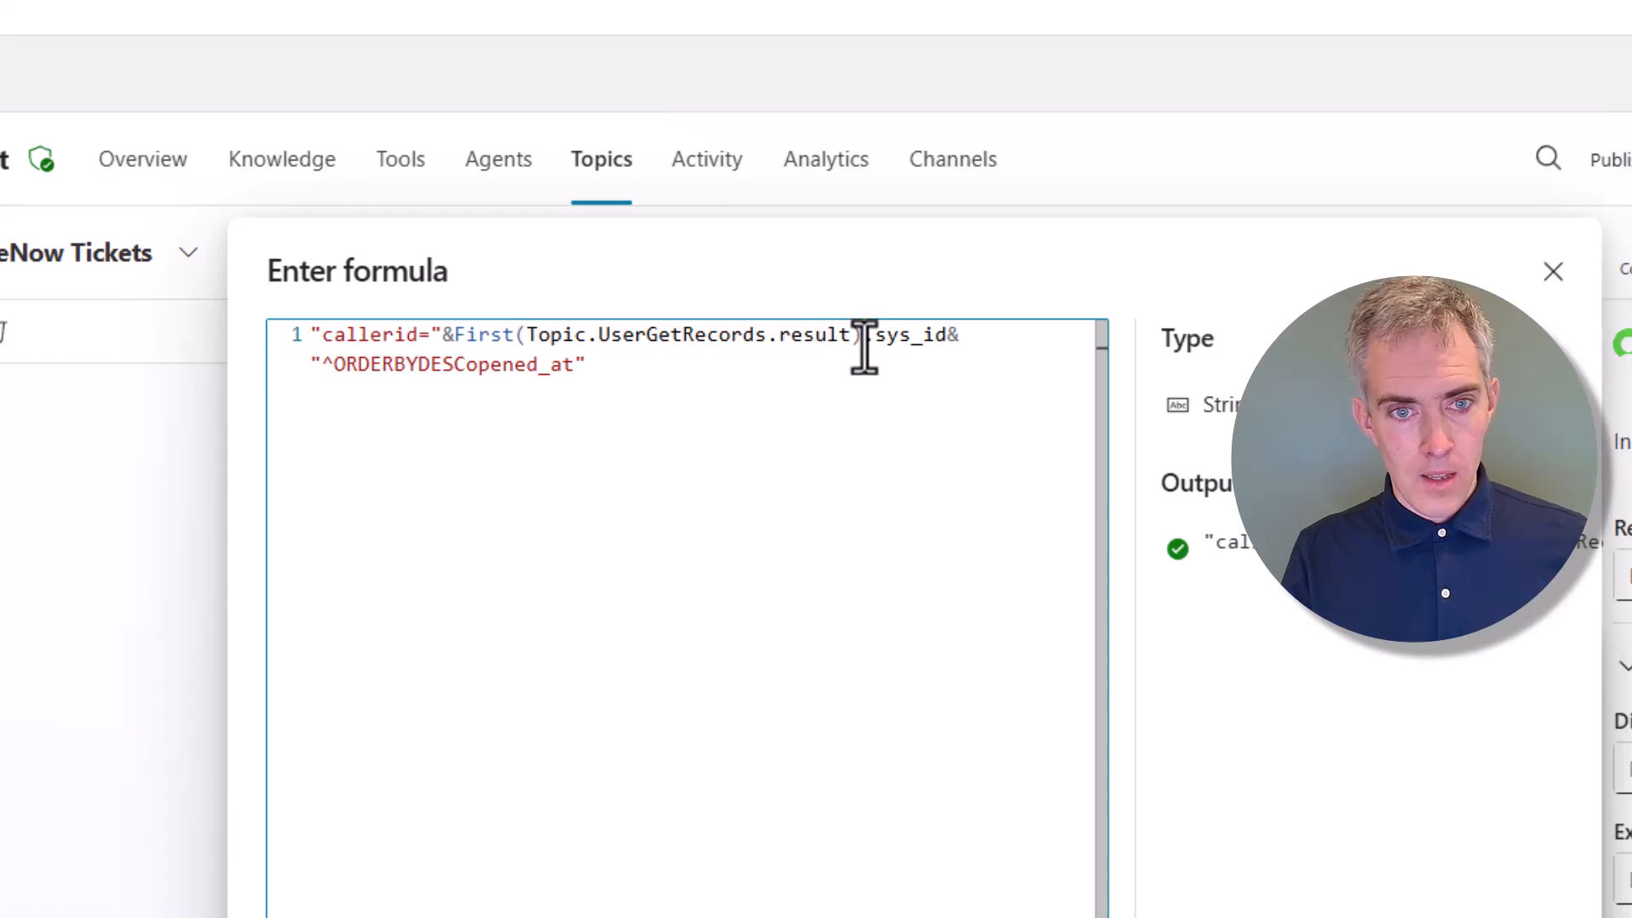
drag(863, 335, 452, 332)
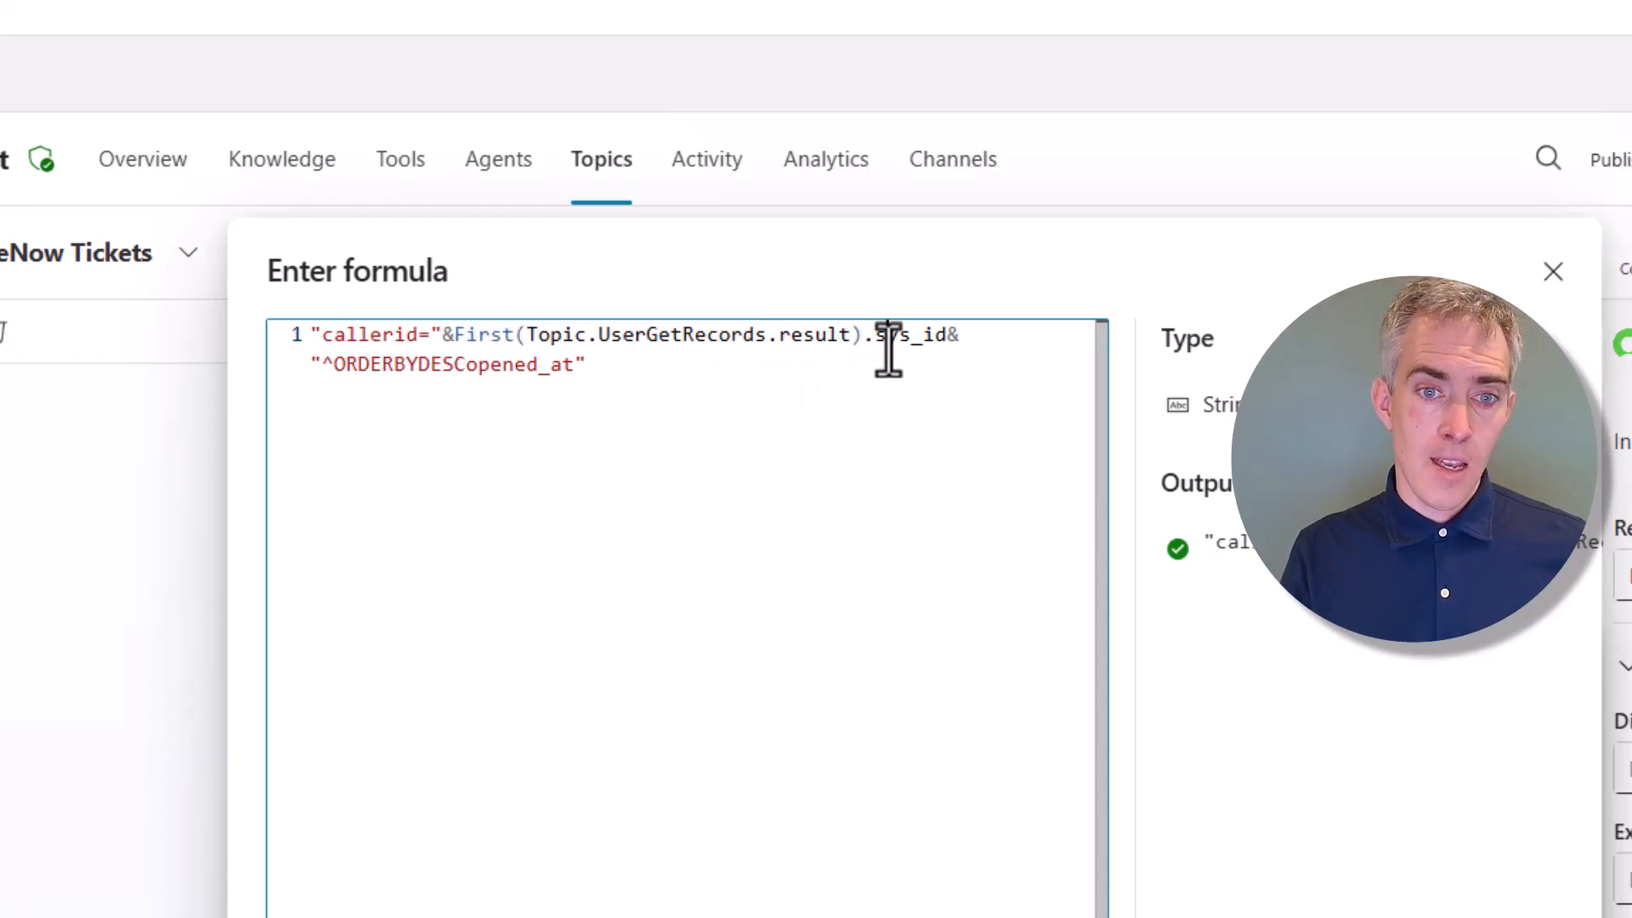
double_click(888, 340)
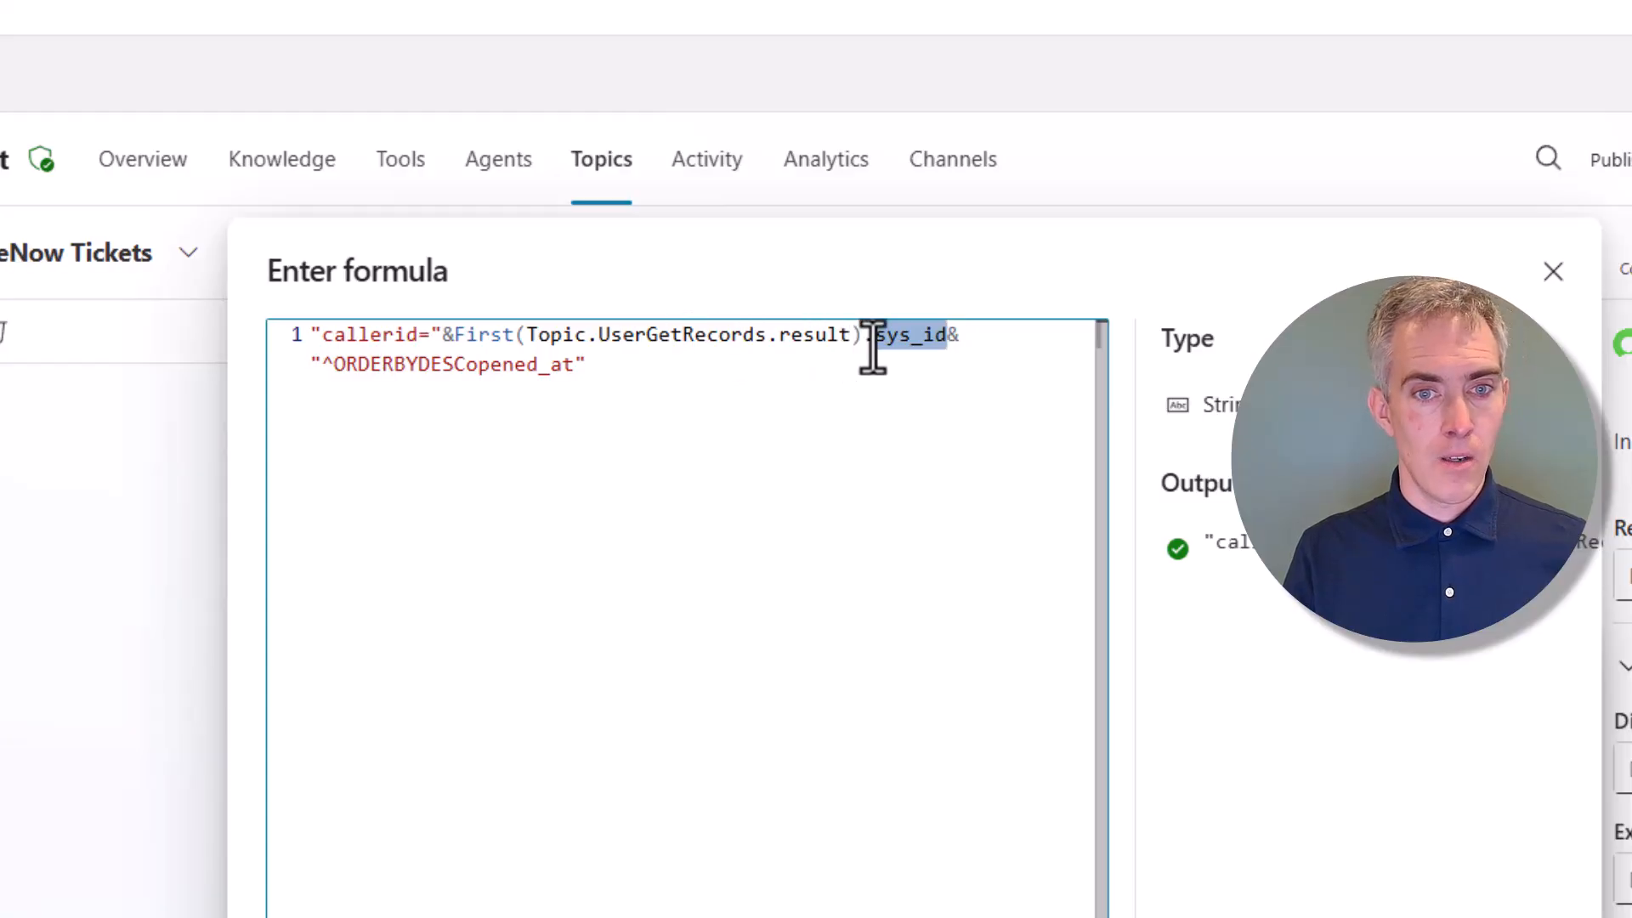
click(875, 340)
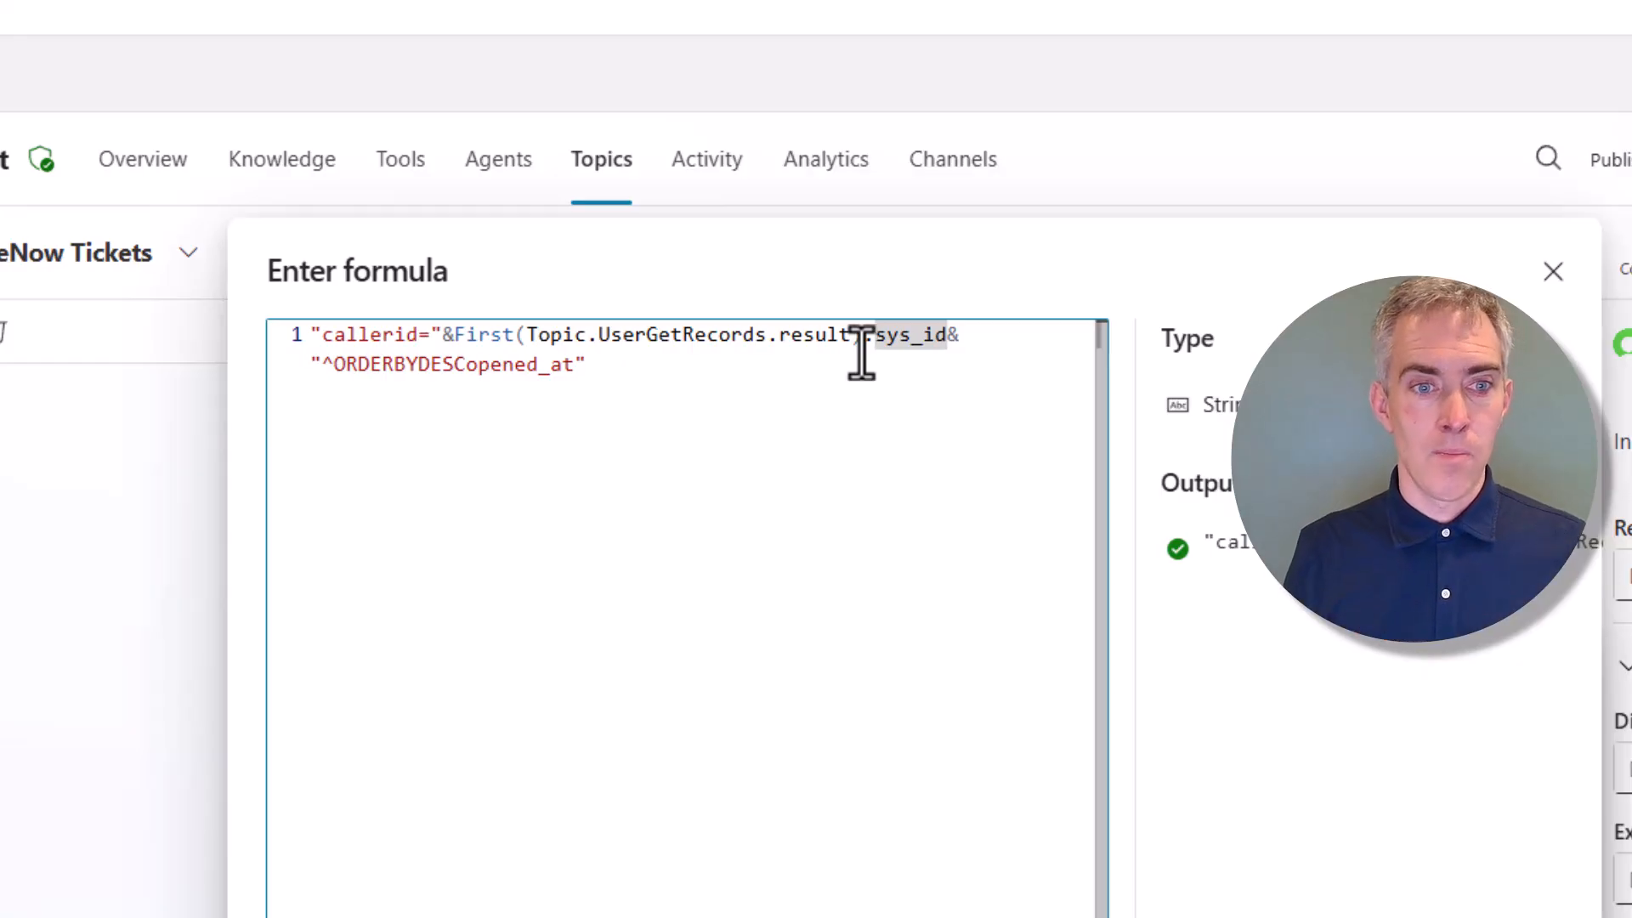
click(674, 407)
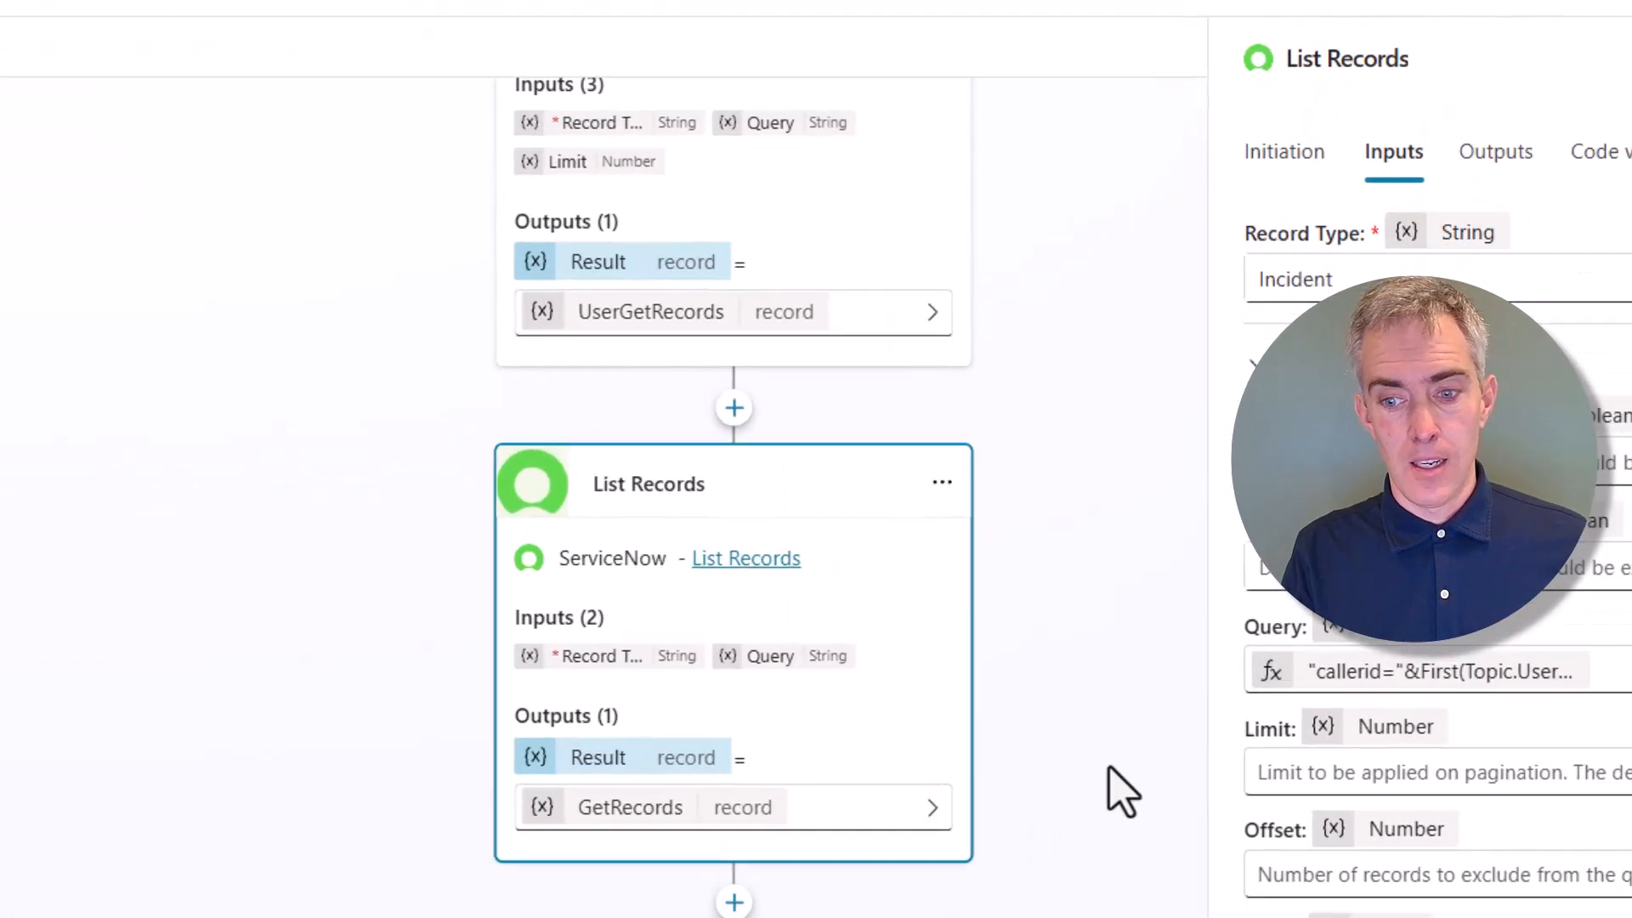
click(1293, 782)
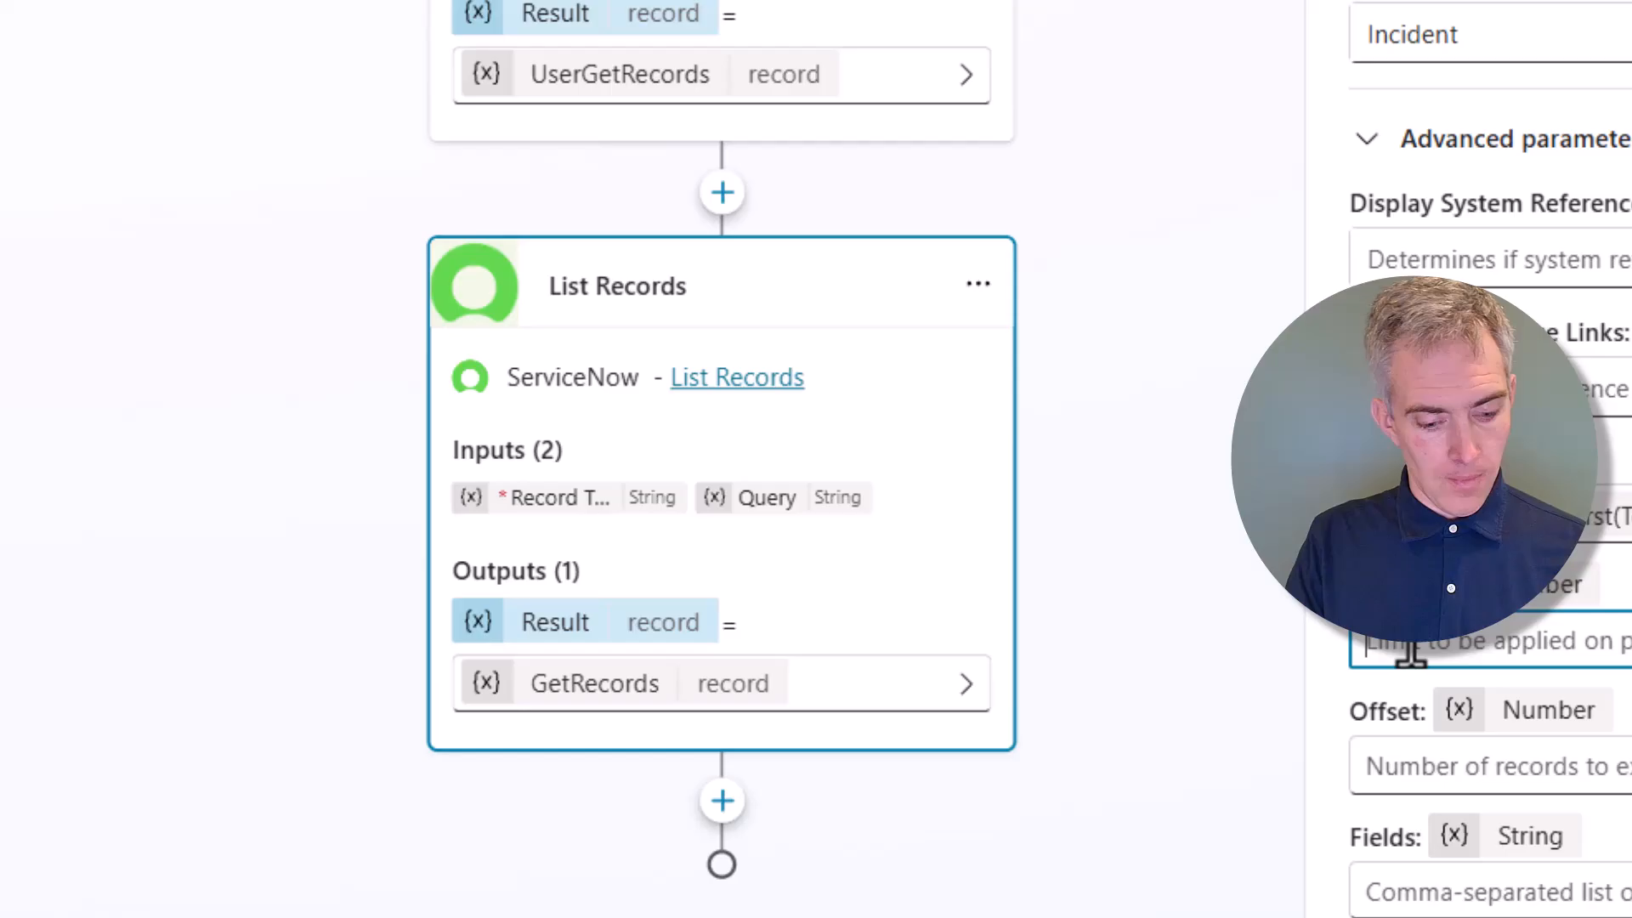
text(5)
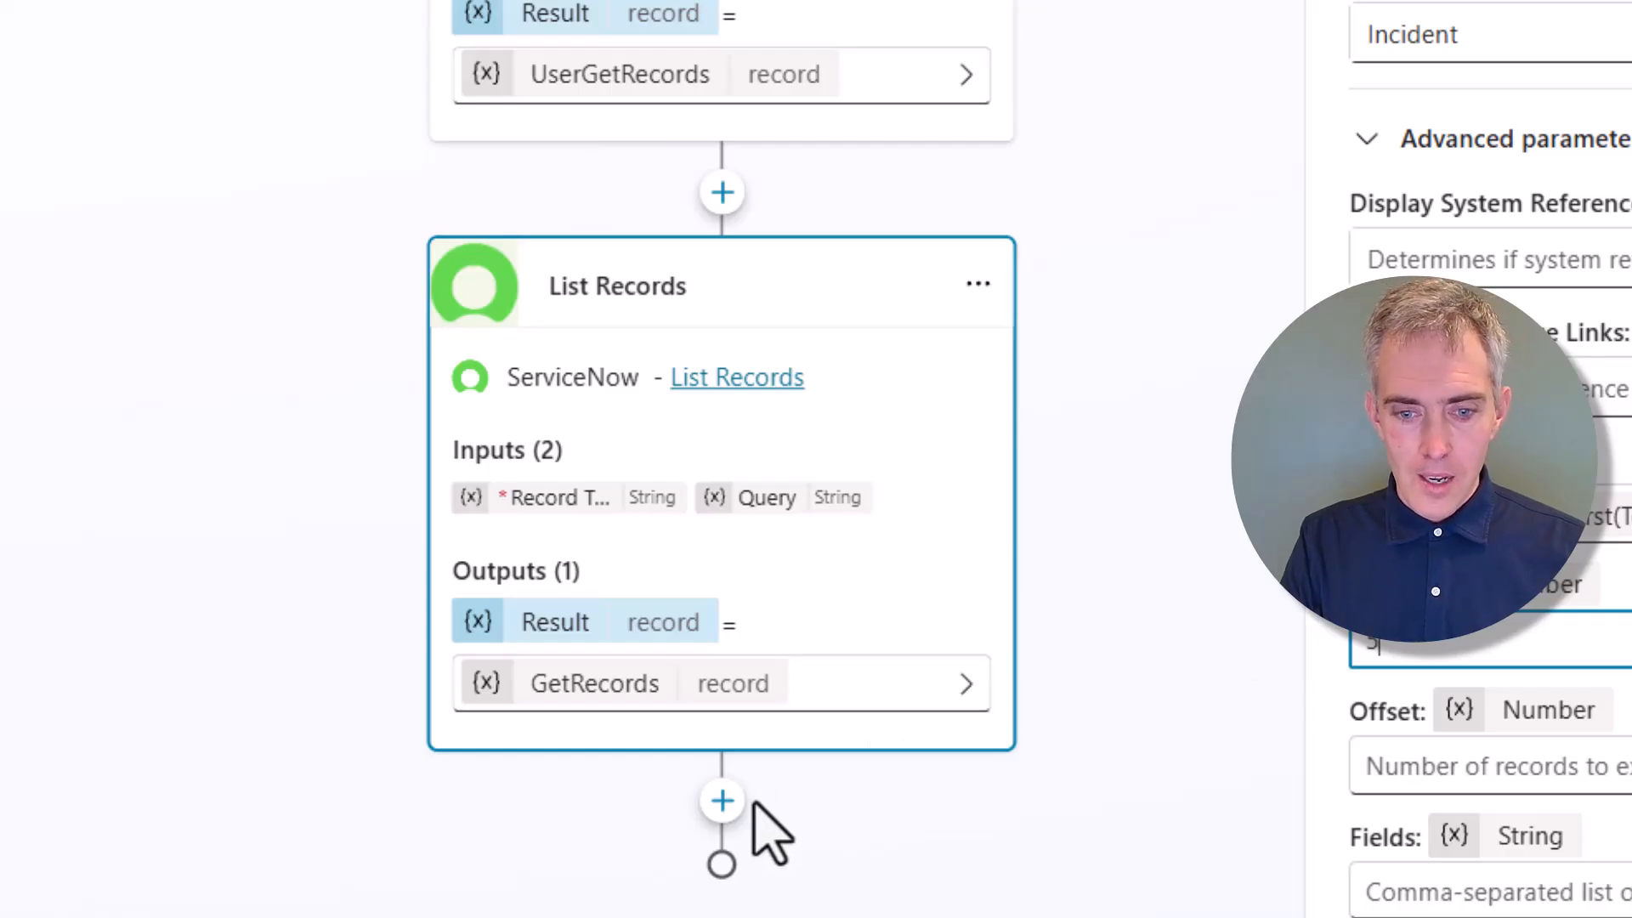
Add a Message step reading "Here's a list of your most recent tickets:" followed by a new line
click(724, 803)
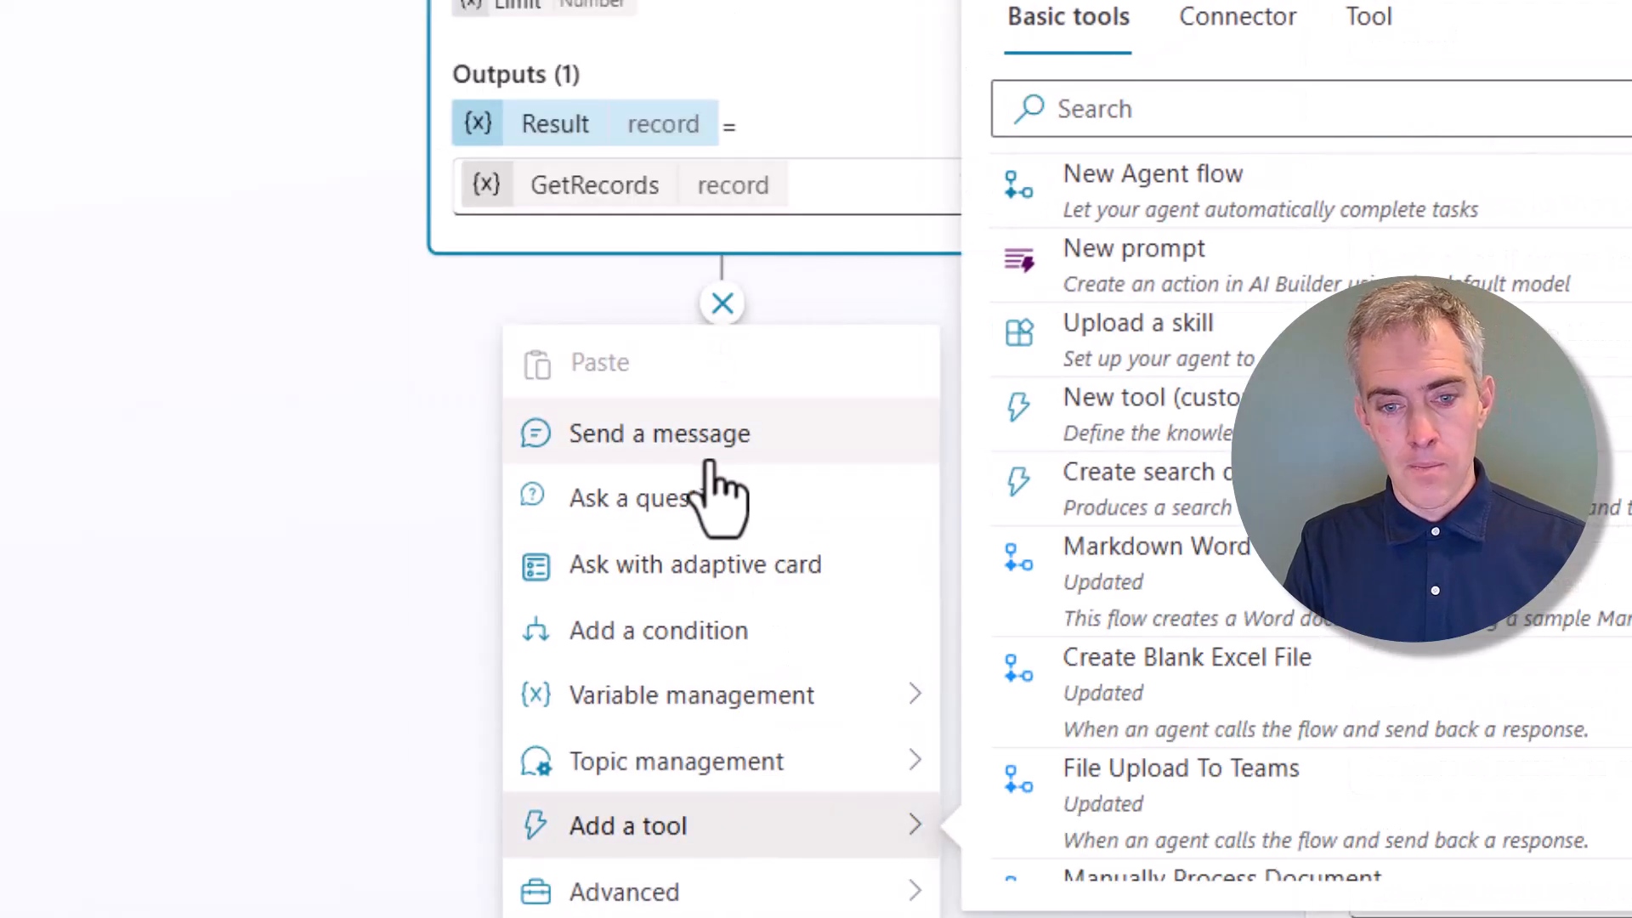
click(717, 448)
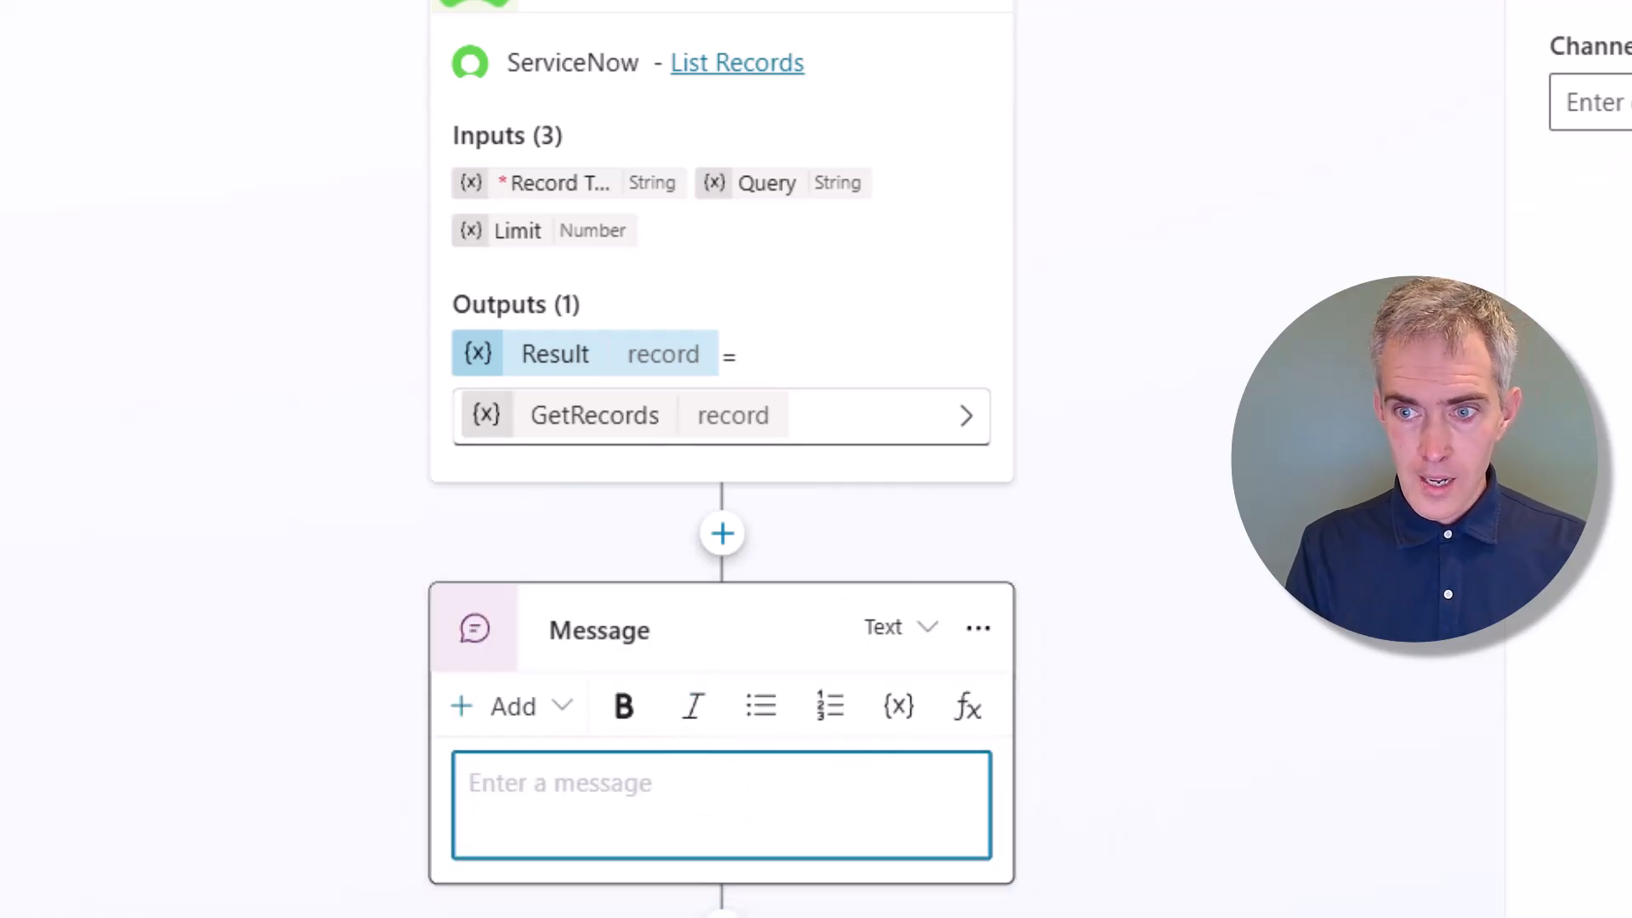
click(655, 830)
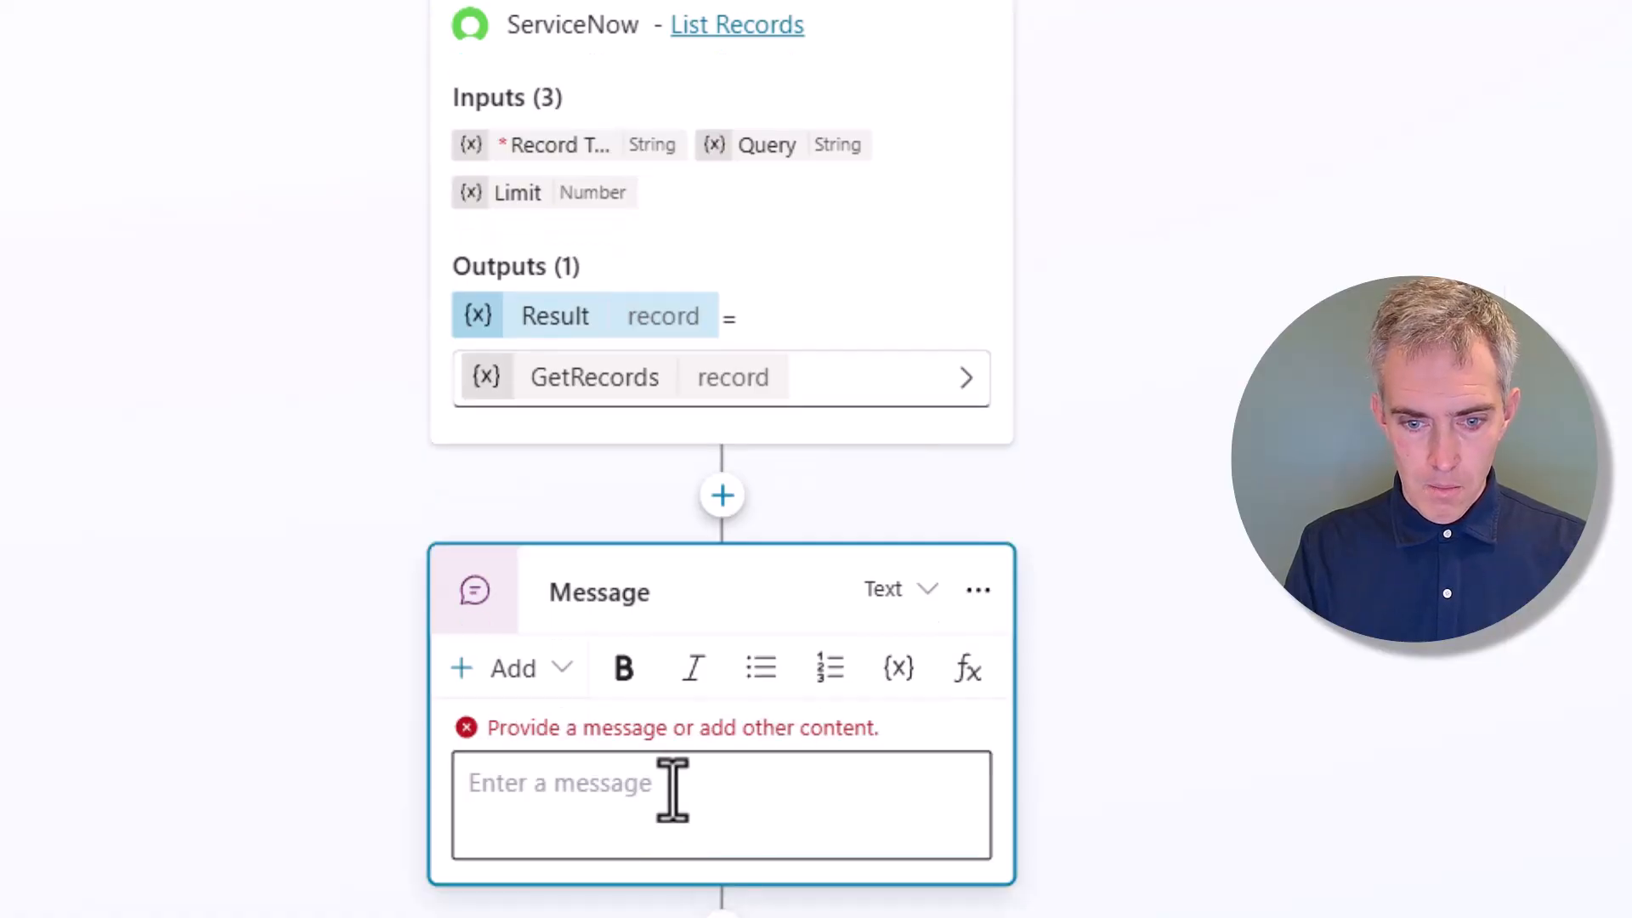
text(Here's)
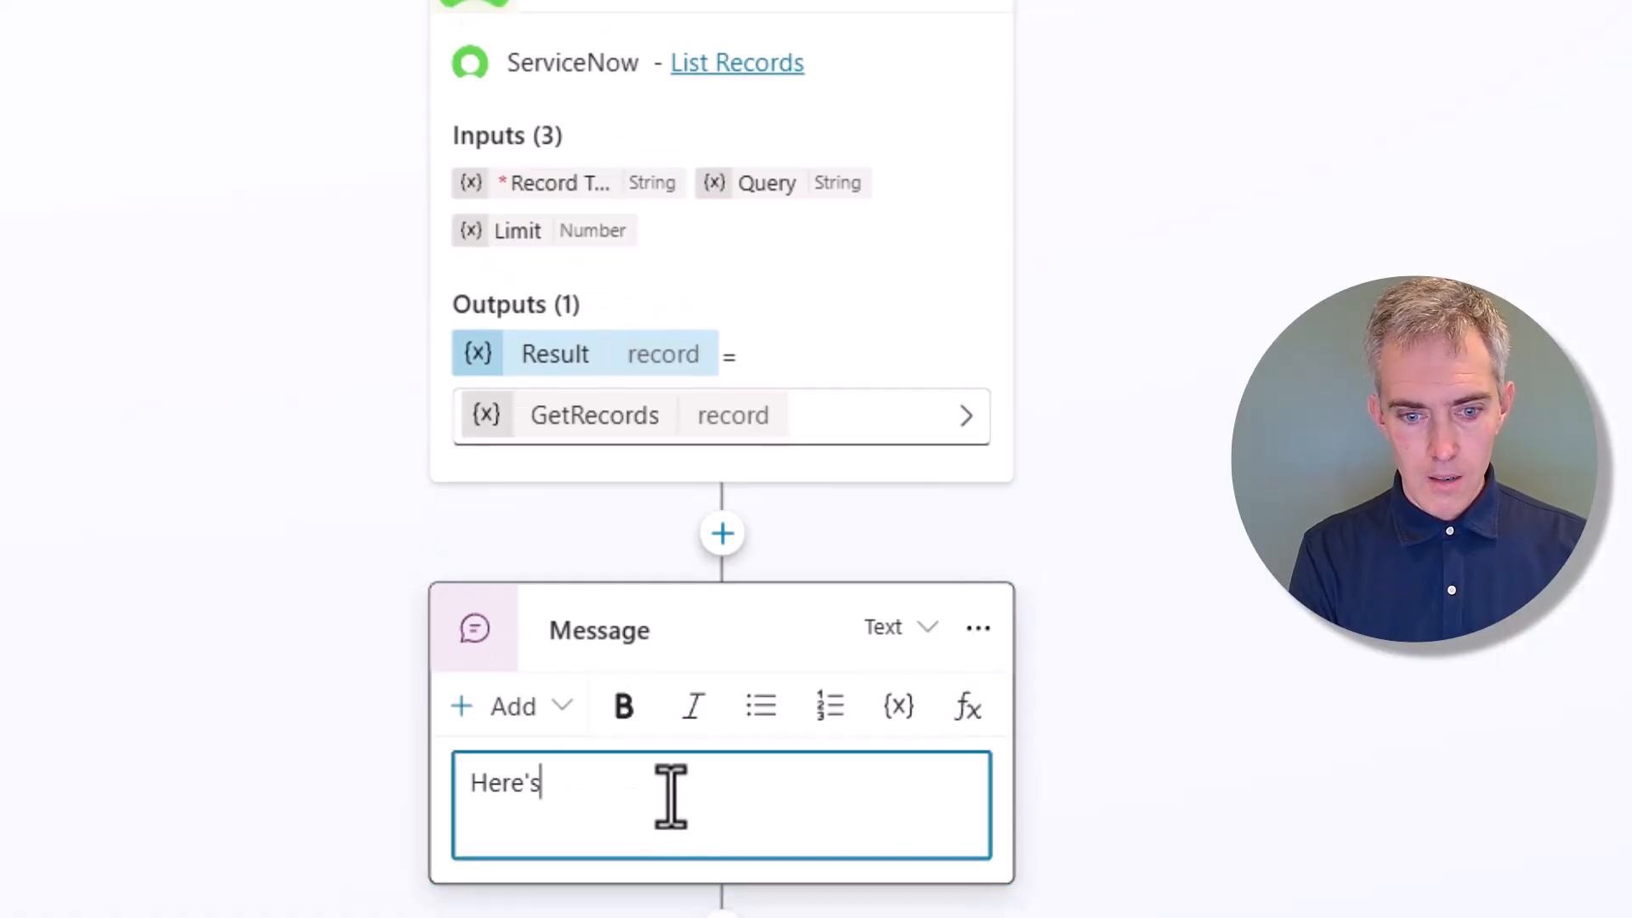
text( a list of your )
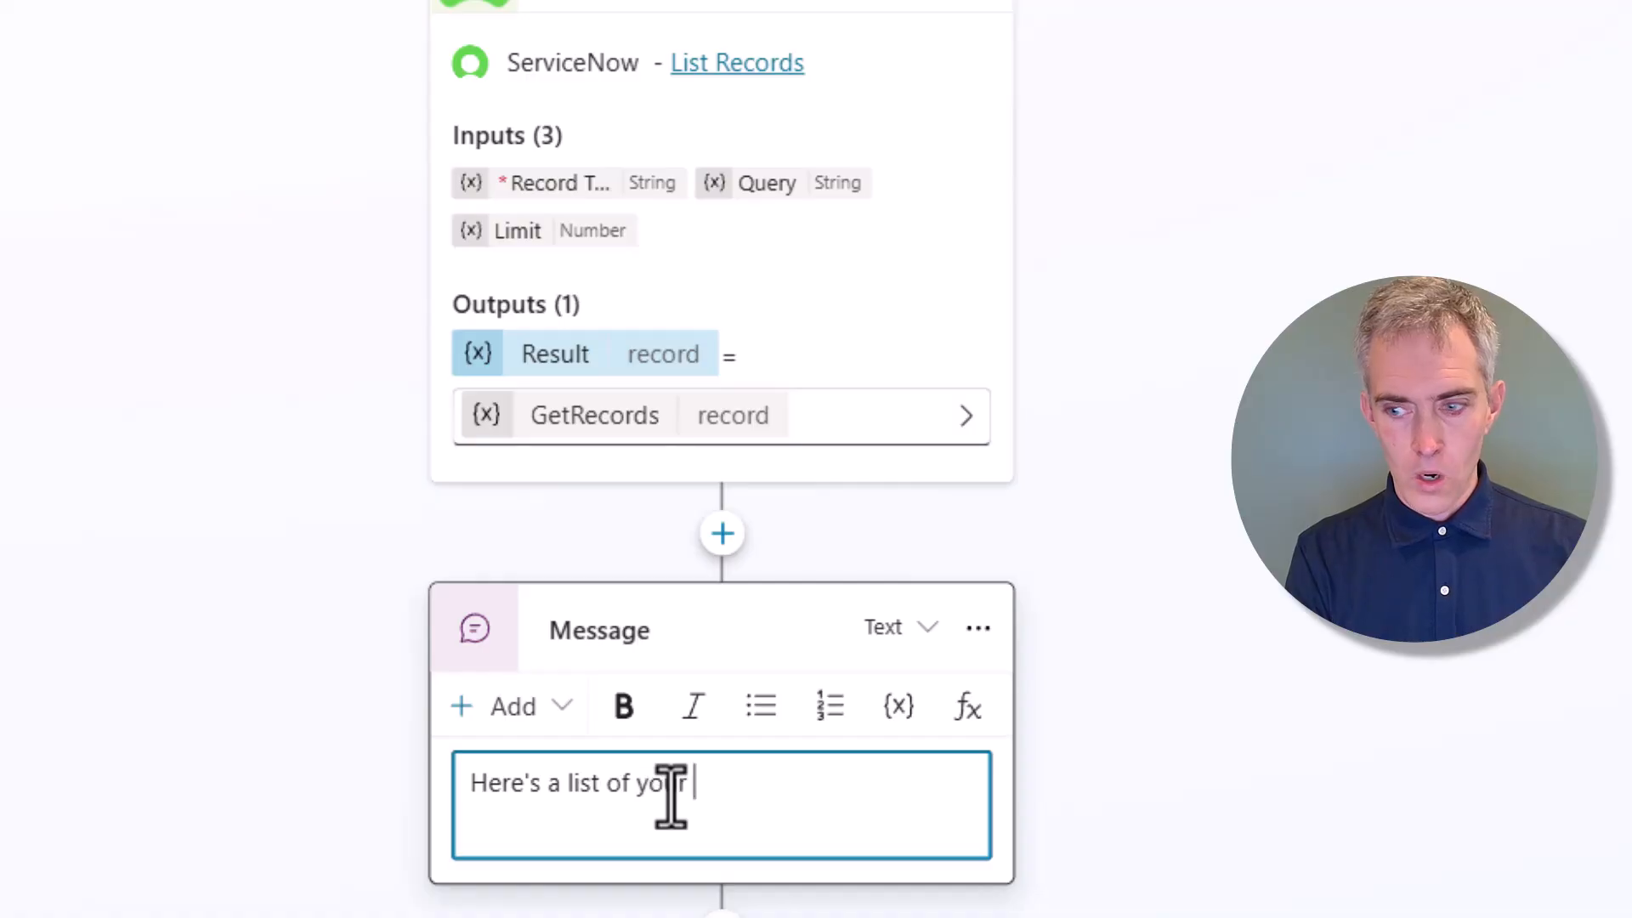
text(most re)
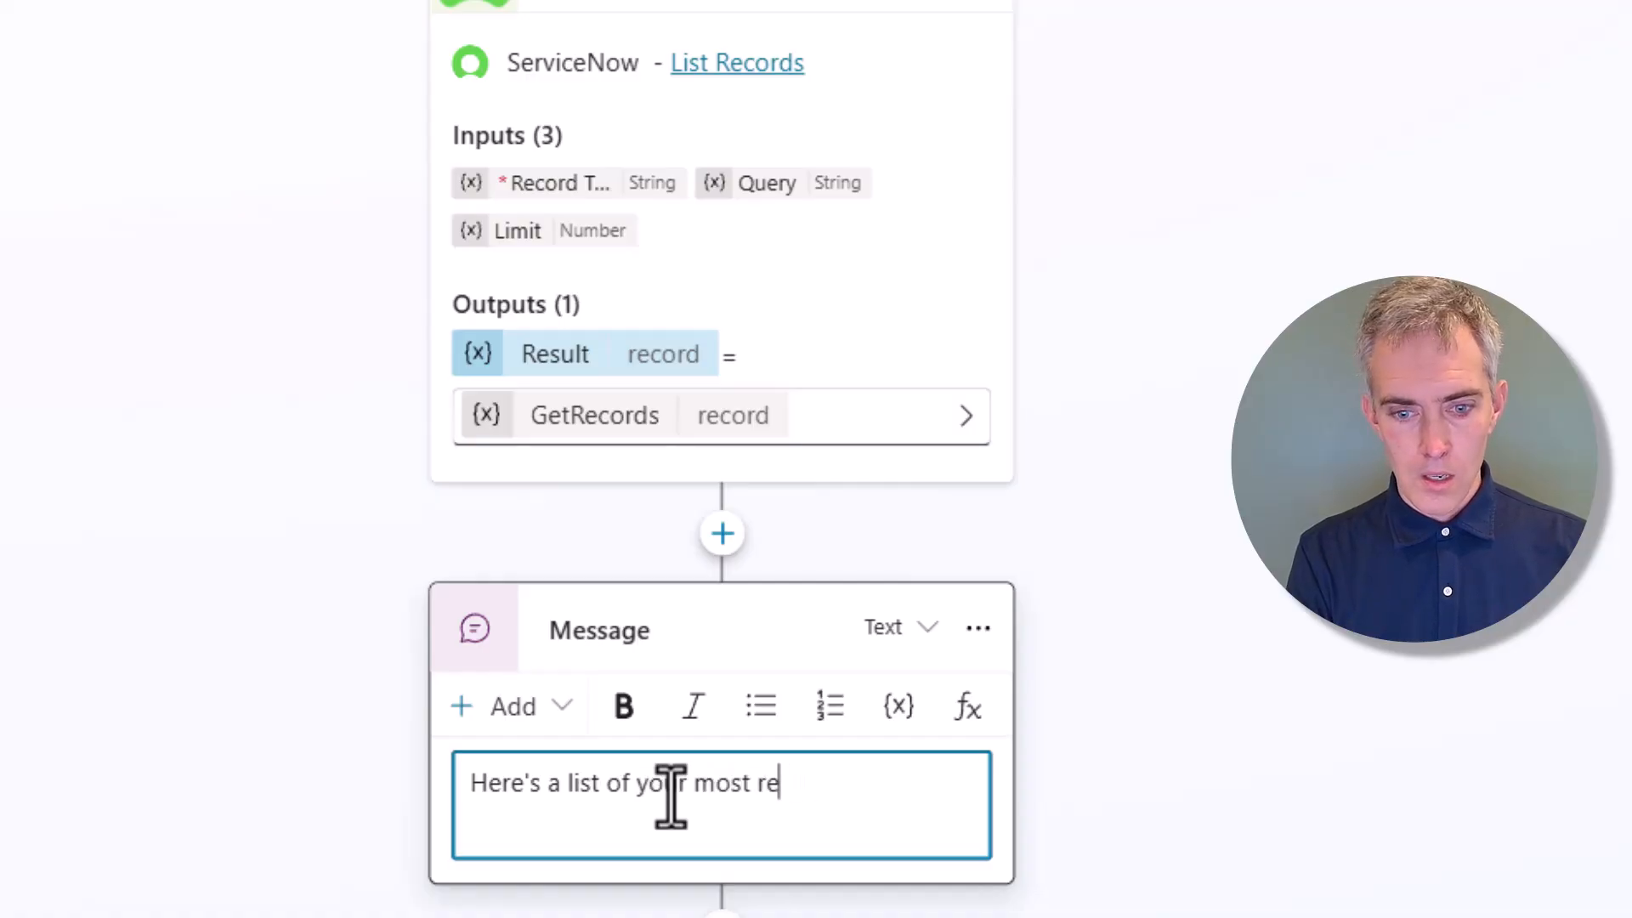
text(cent ticke)
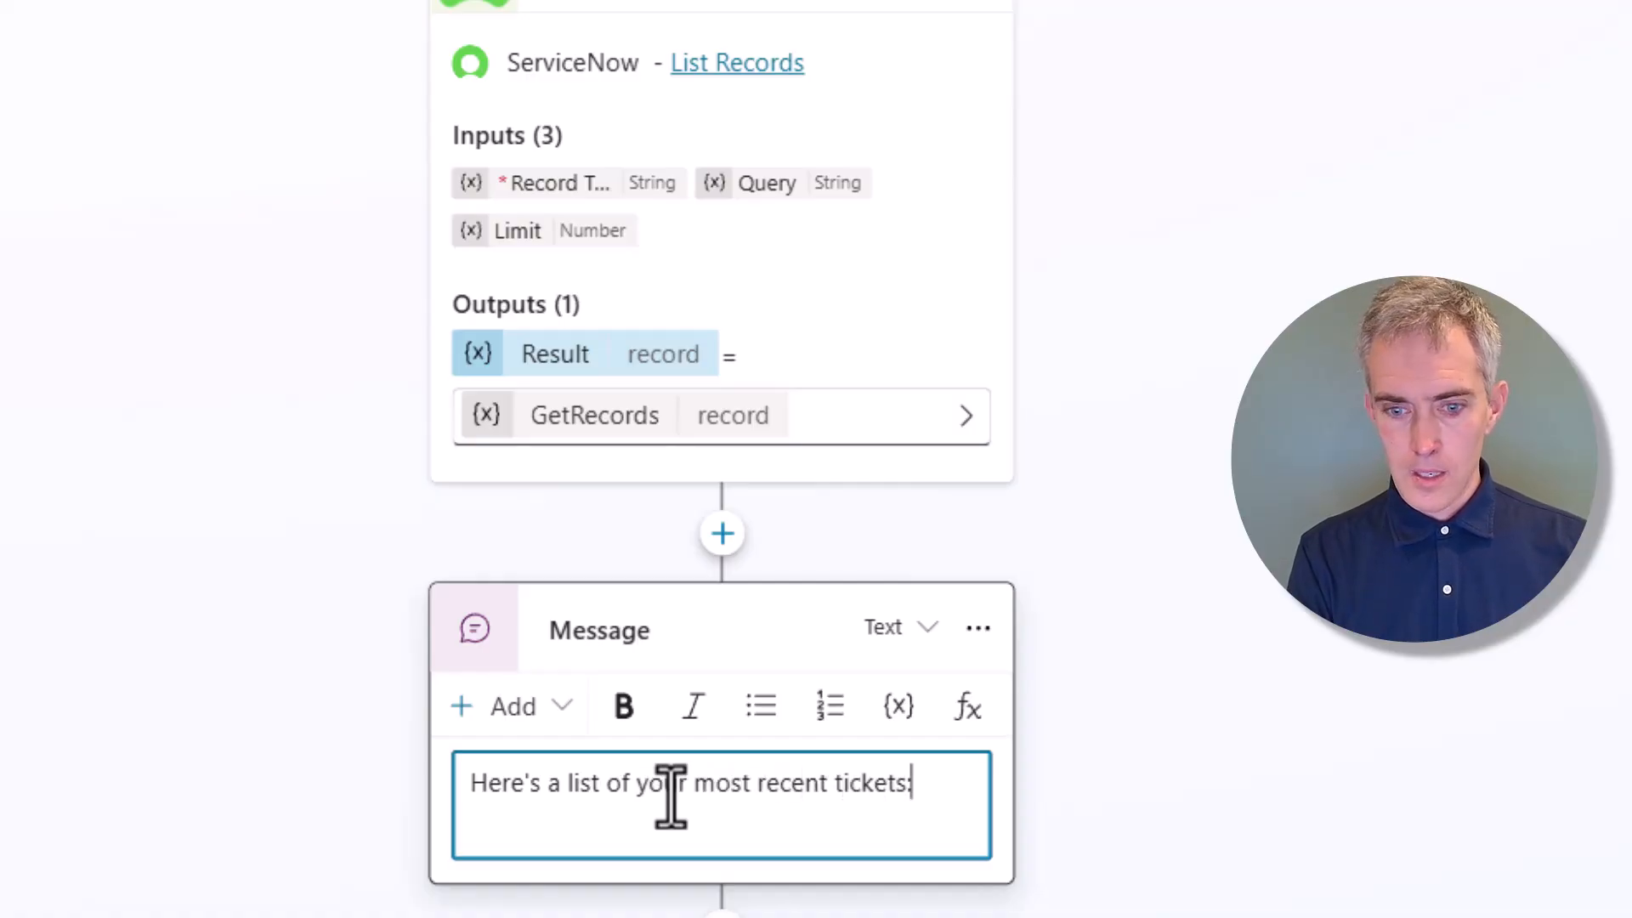
text(ts:)
click(660, 824)
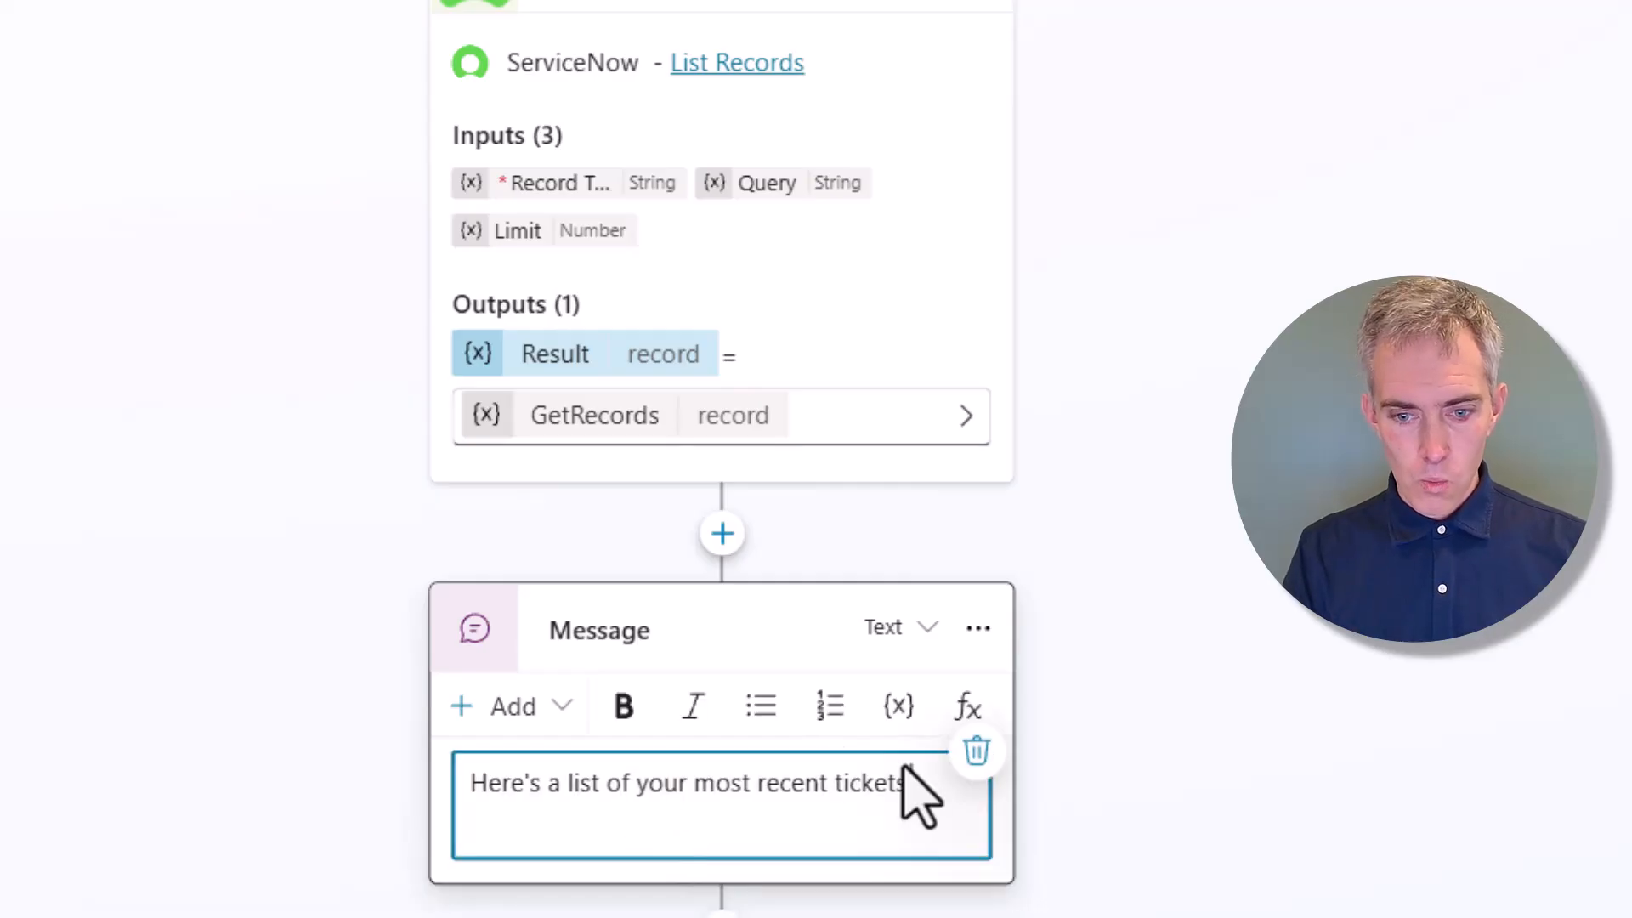
key(Return)
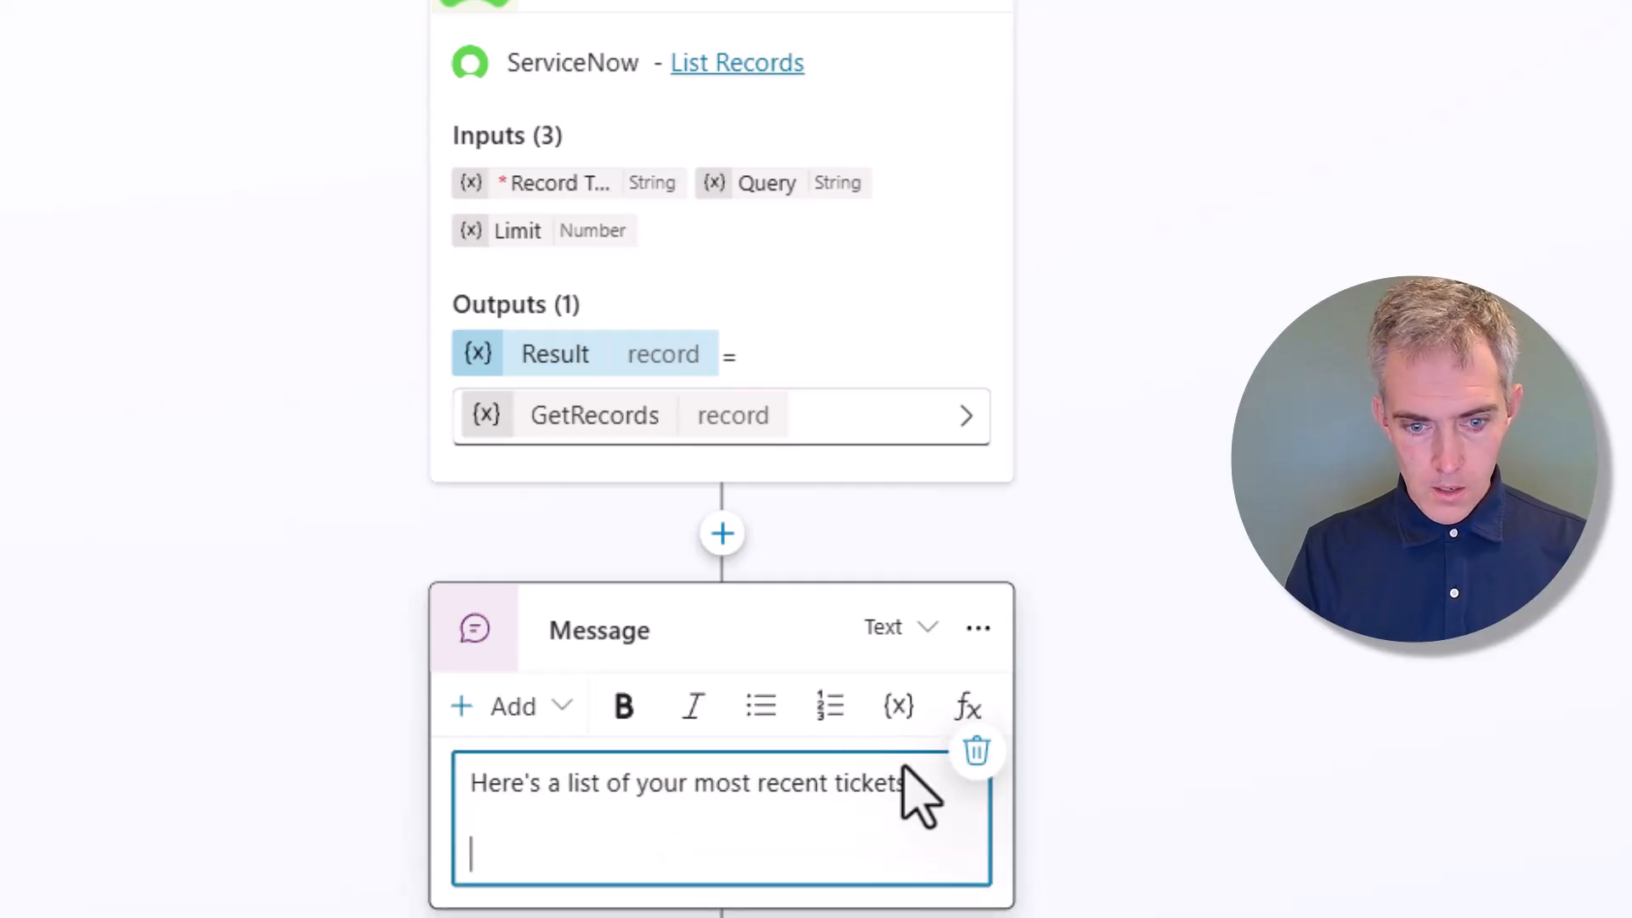
scroll(1079, 685, down, 2)
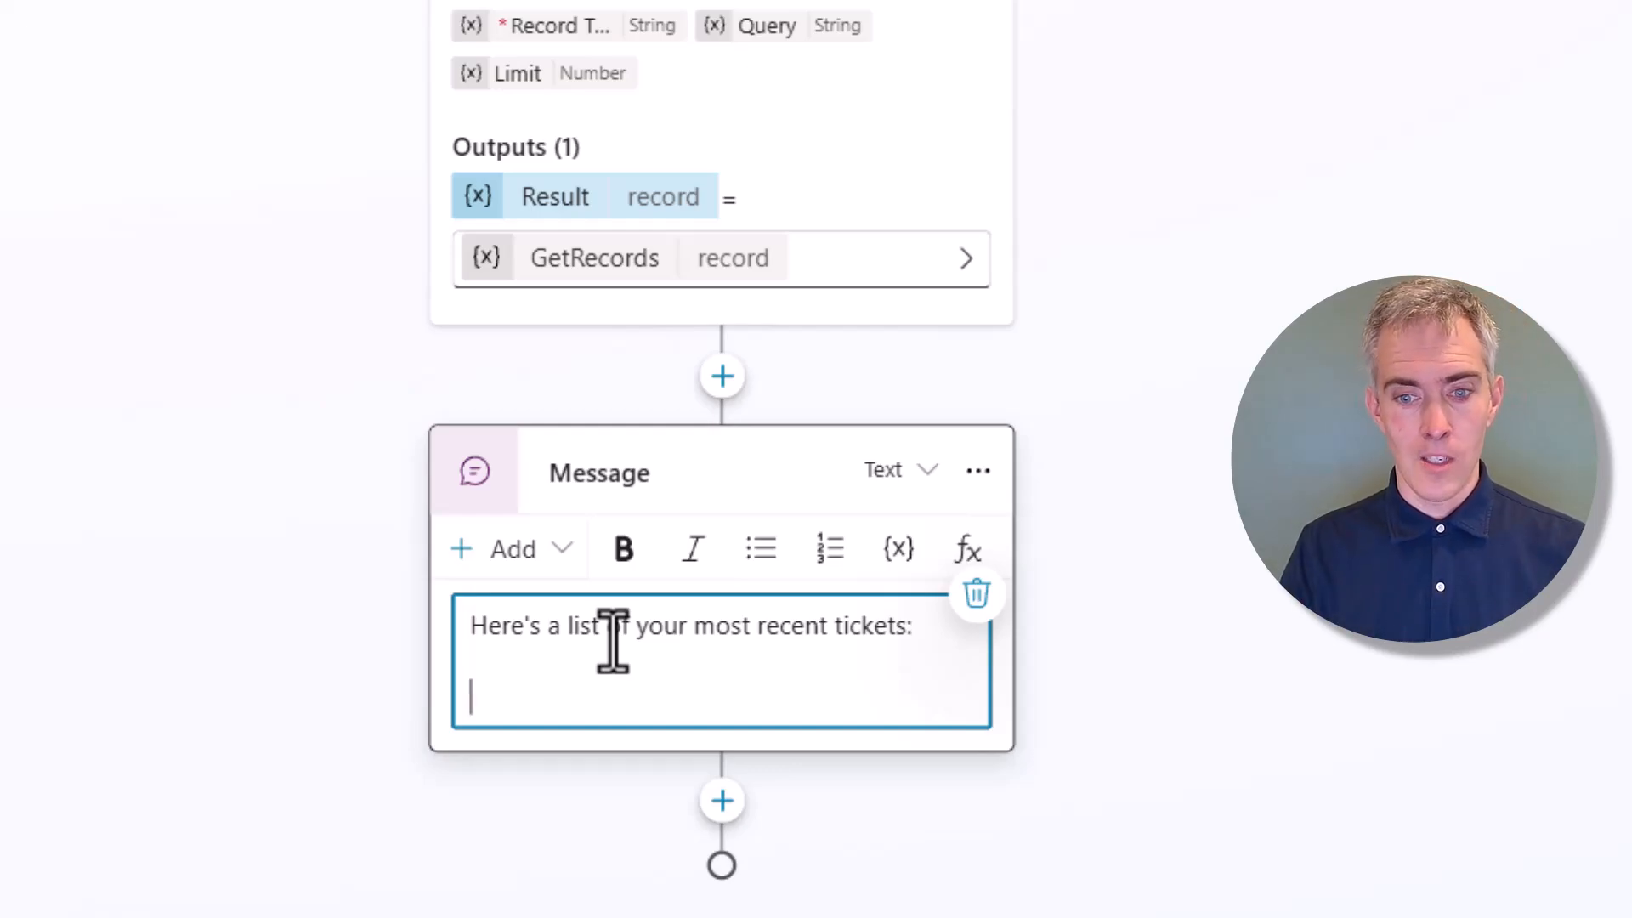
Paste the Concat incident-listing formula into the message's formula editor and add a closing quote
click(969, 550)
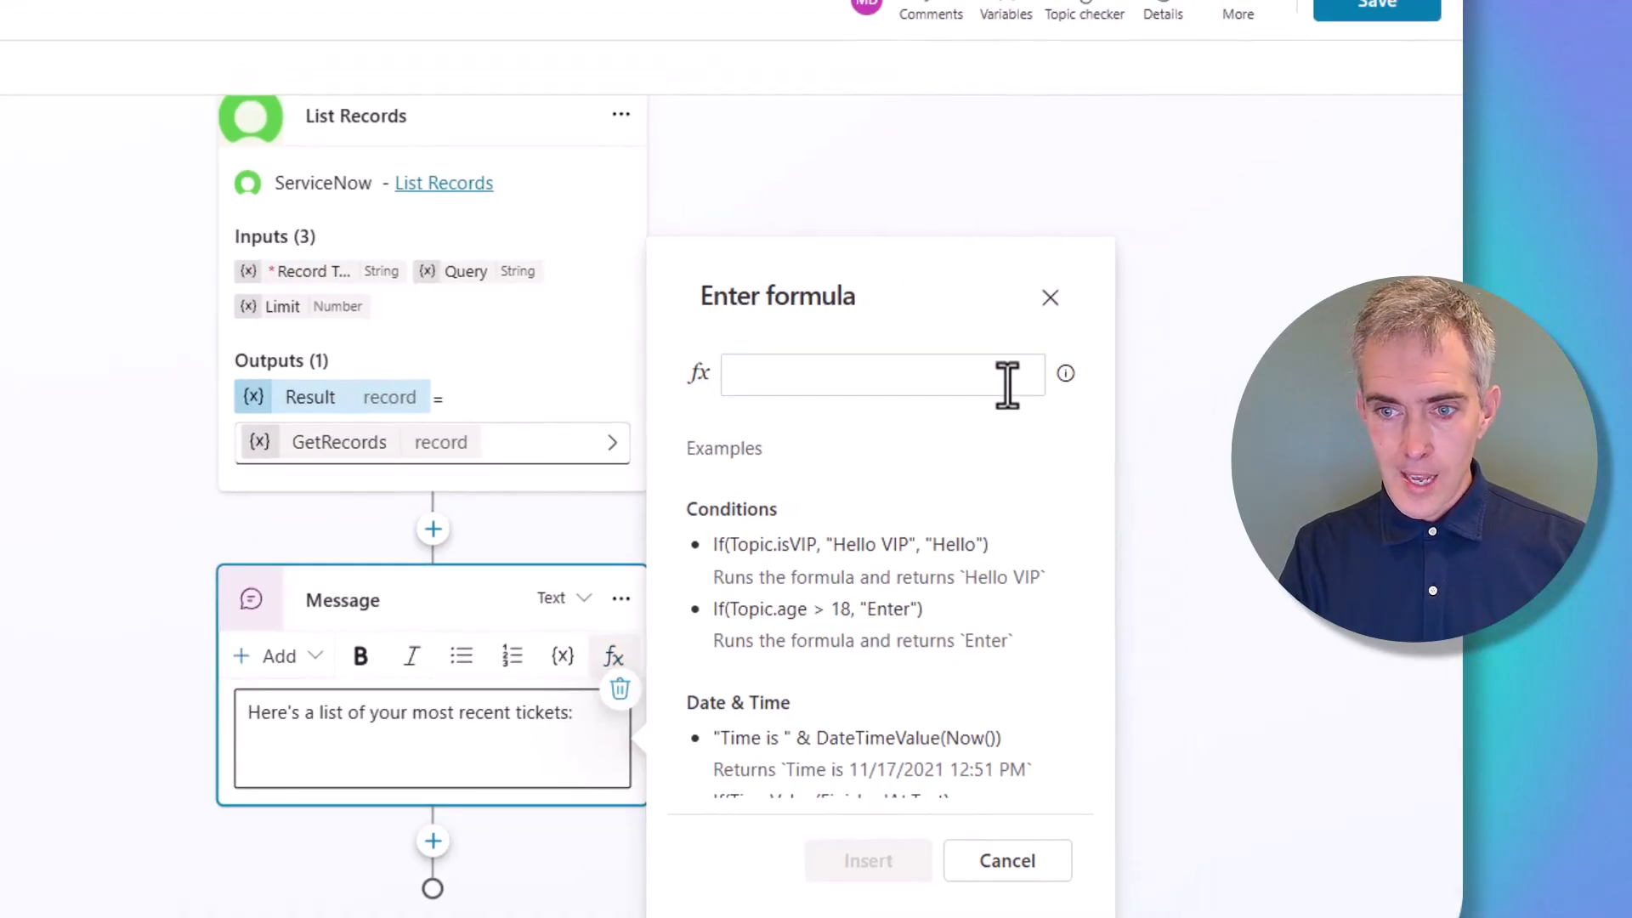
click(982, 374)
text(Concat(Topic.IncidentGetRecords.result, number & ": " & short_description,"<br />"))
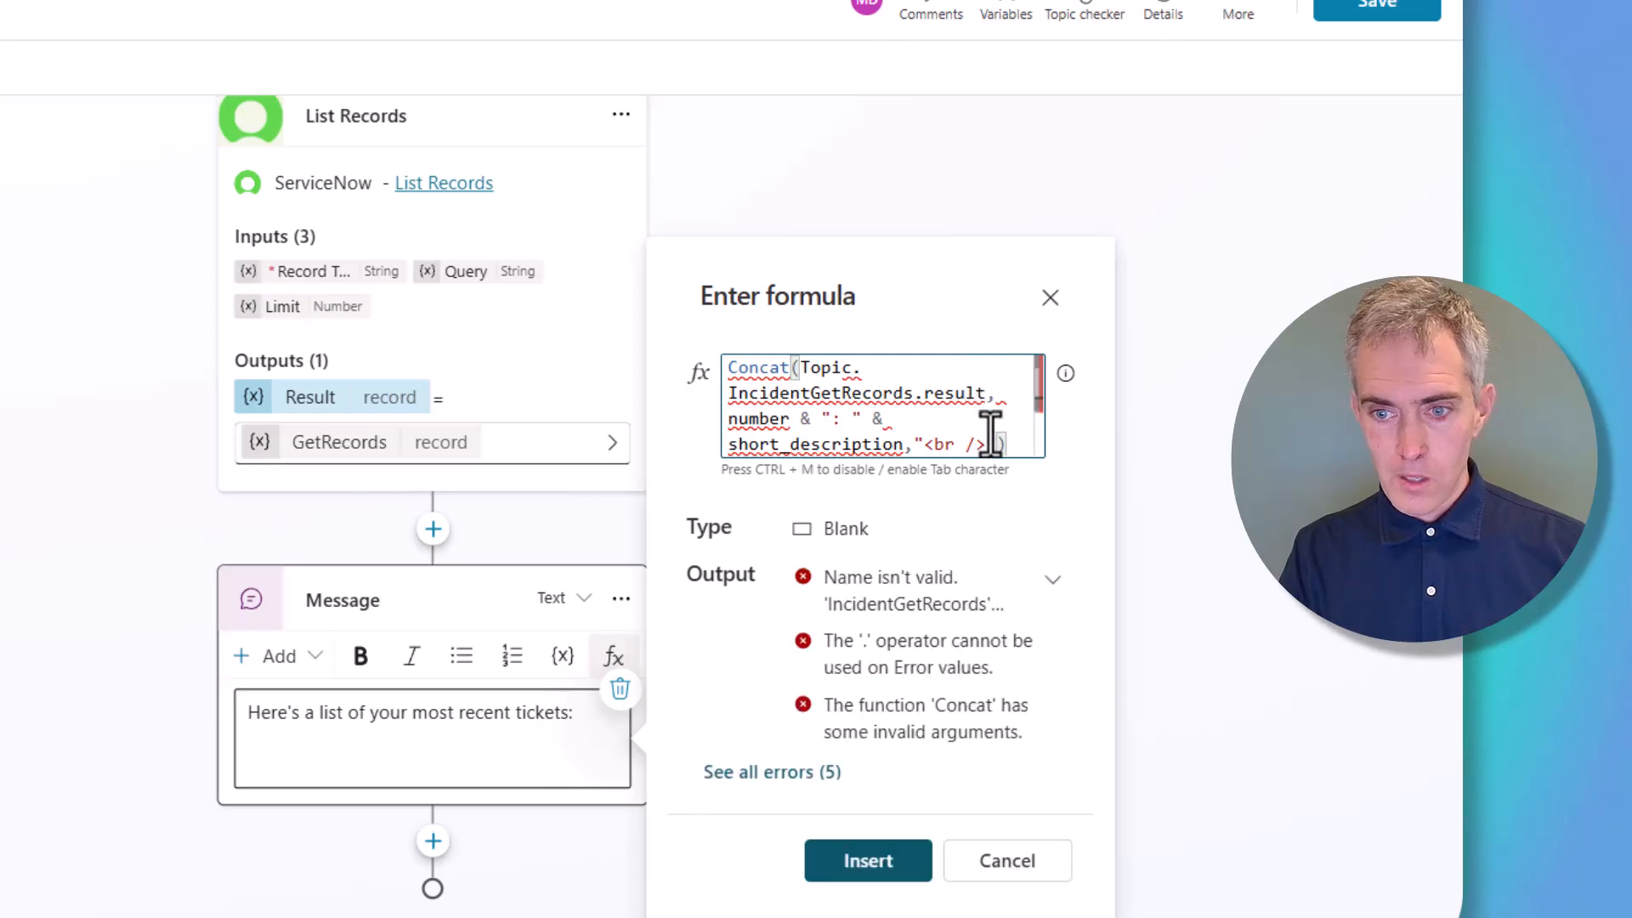
click(995, 443)
text(")
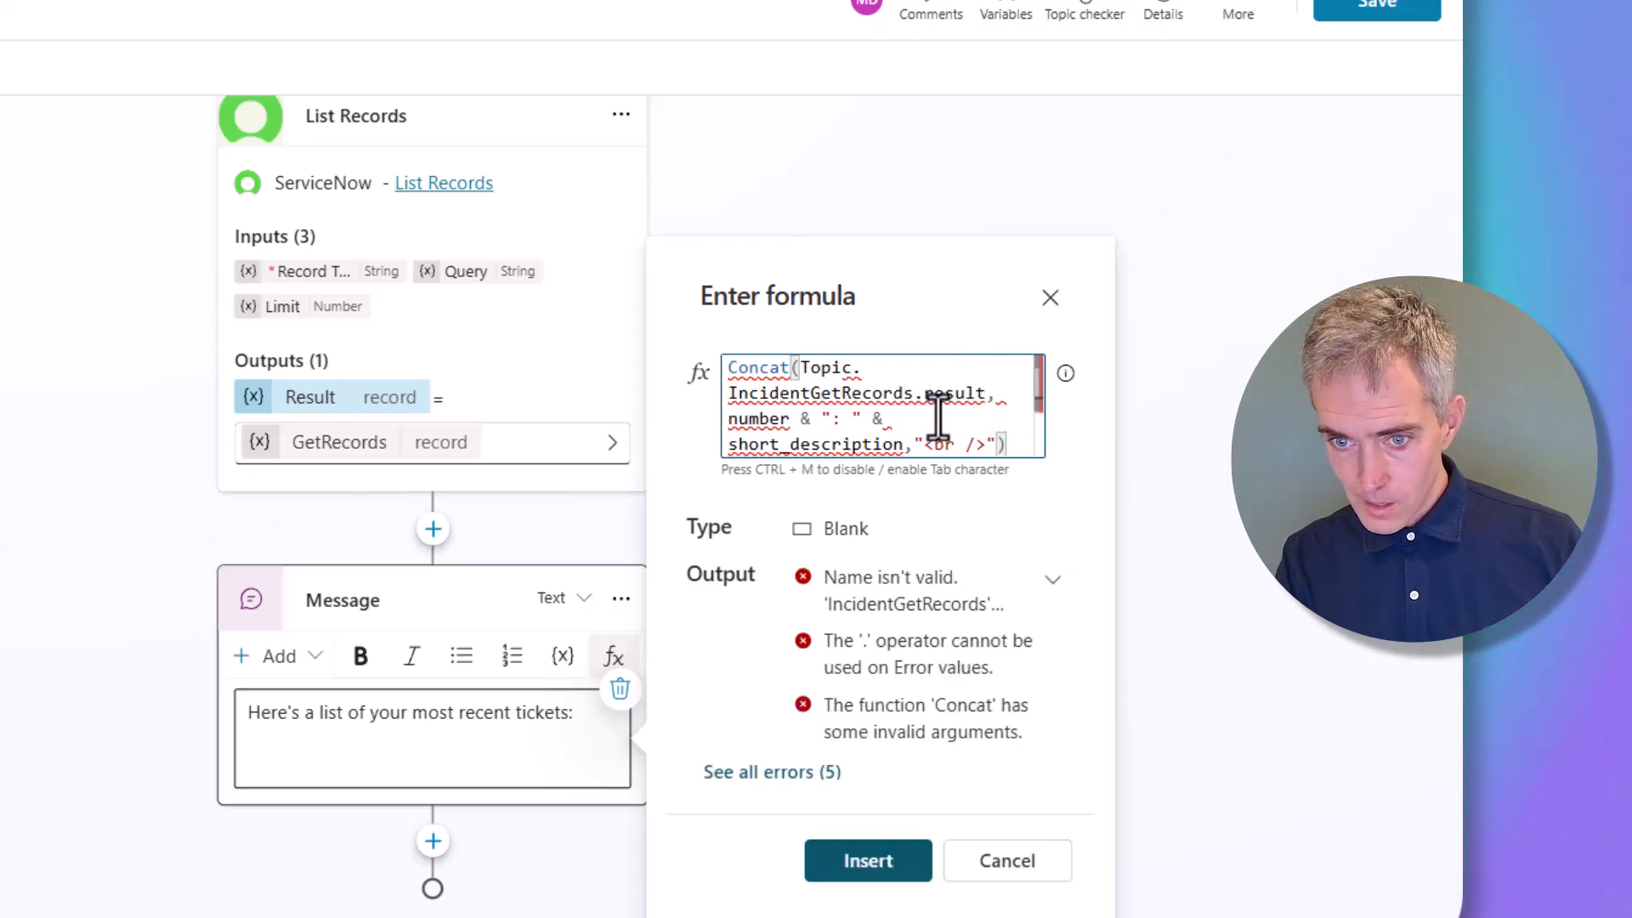
scroll(940, 413, down, 1)
scroll(941, 416, up, 1)
drag(908, 418, 890, 410)
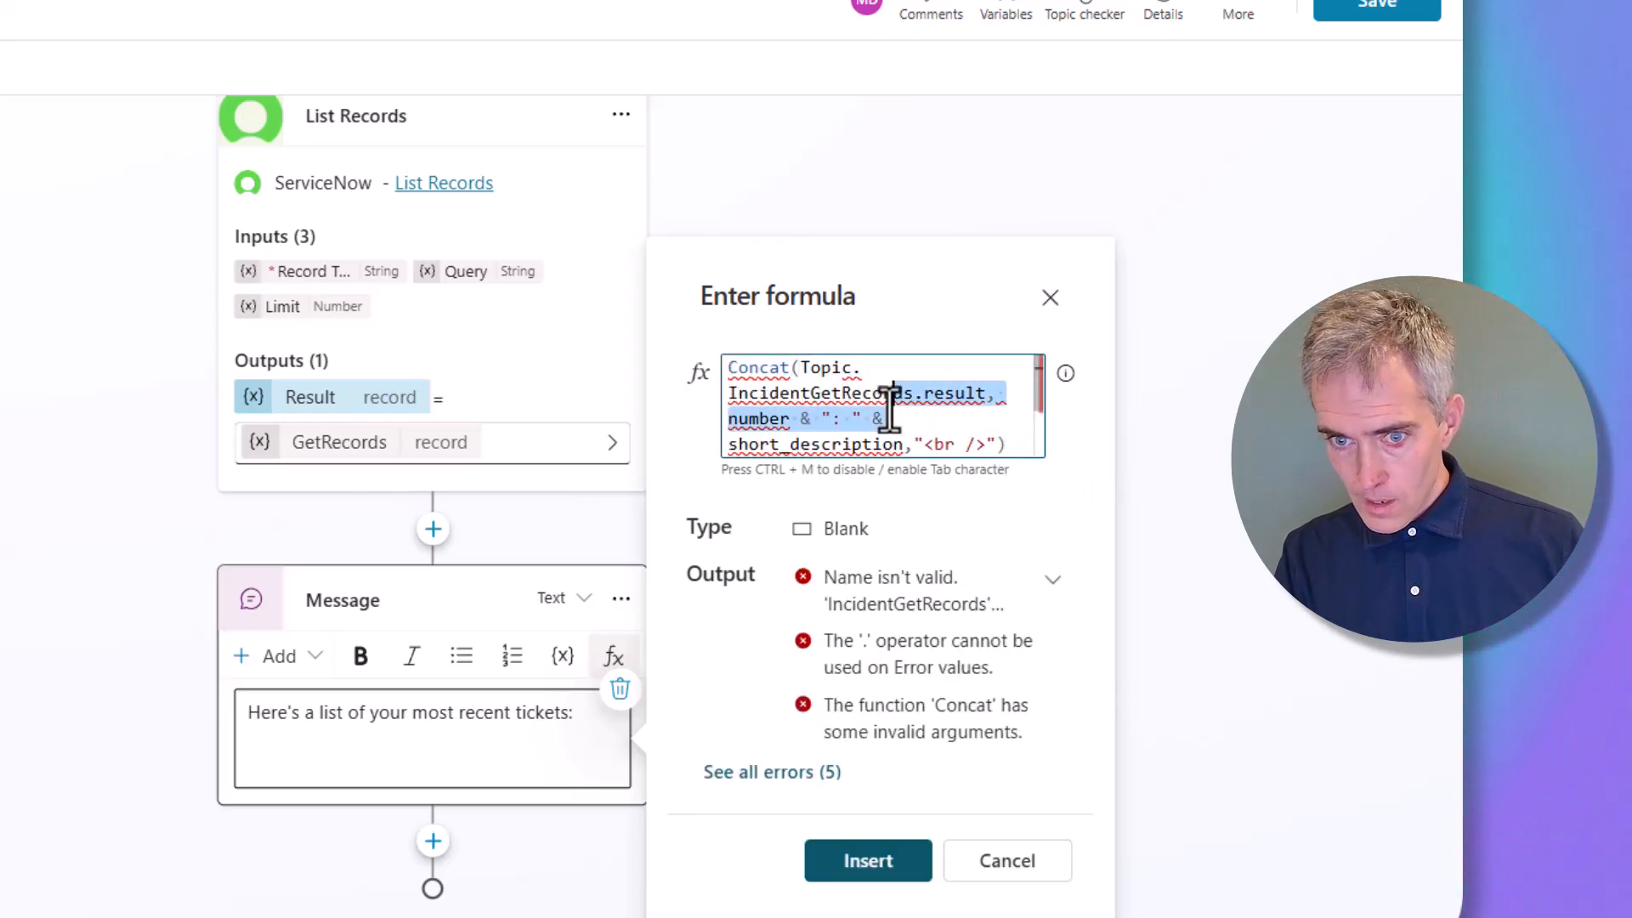
click(890, 414)
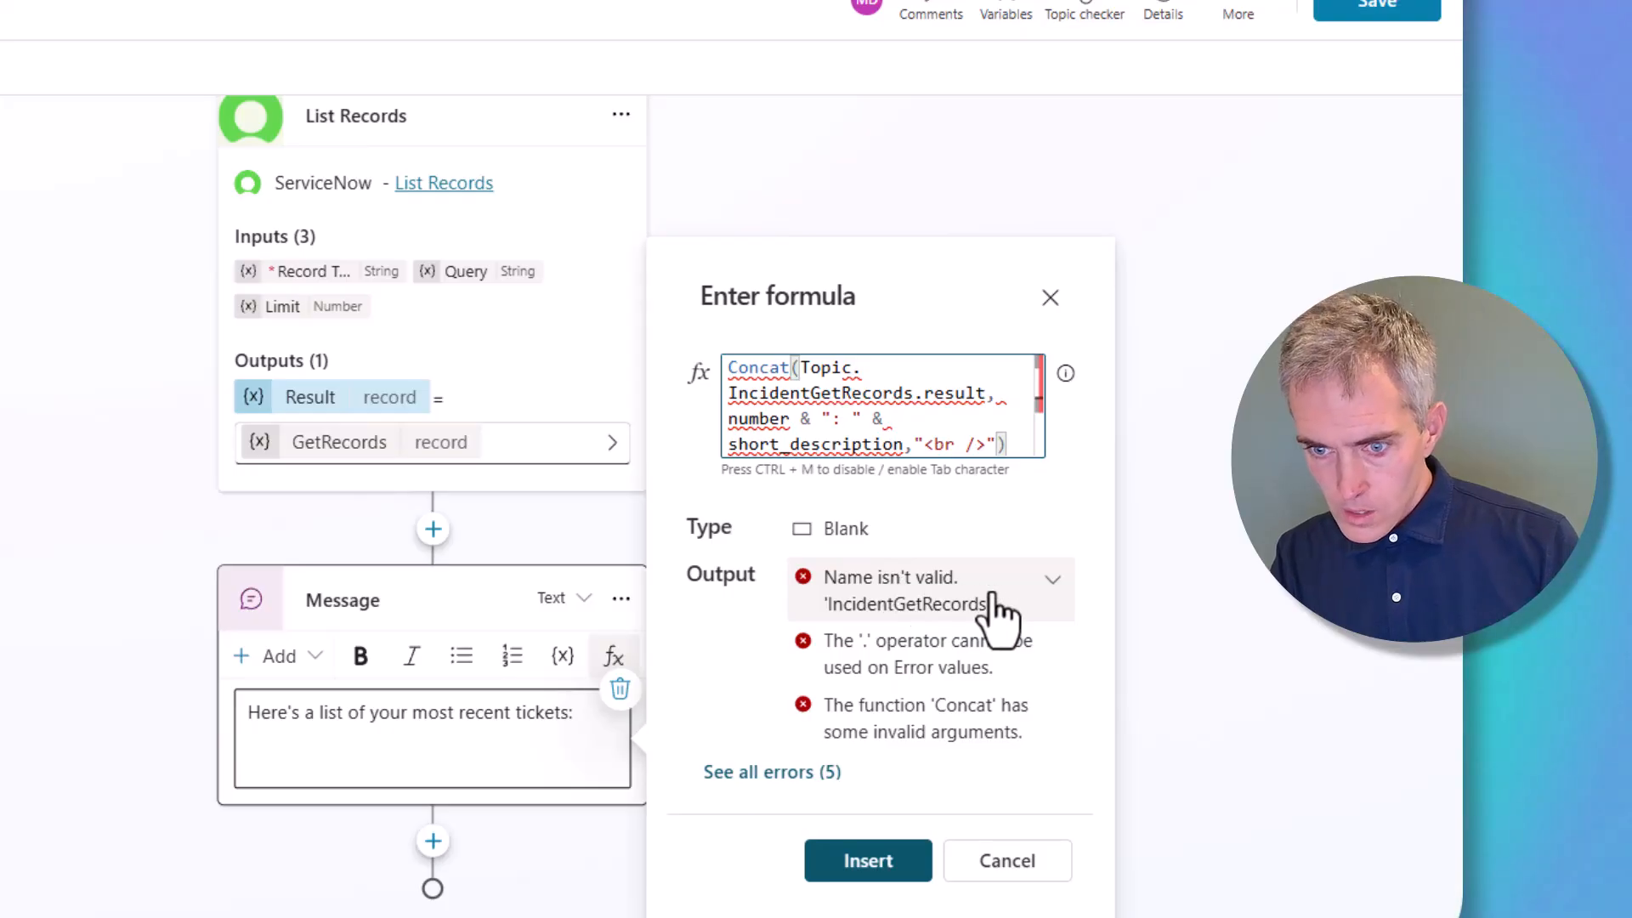
Review the invalid-name error, delete the broken part, and retype 'Topic.' to list variables
click(1038, 611)
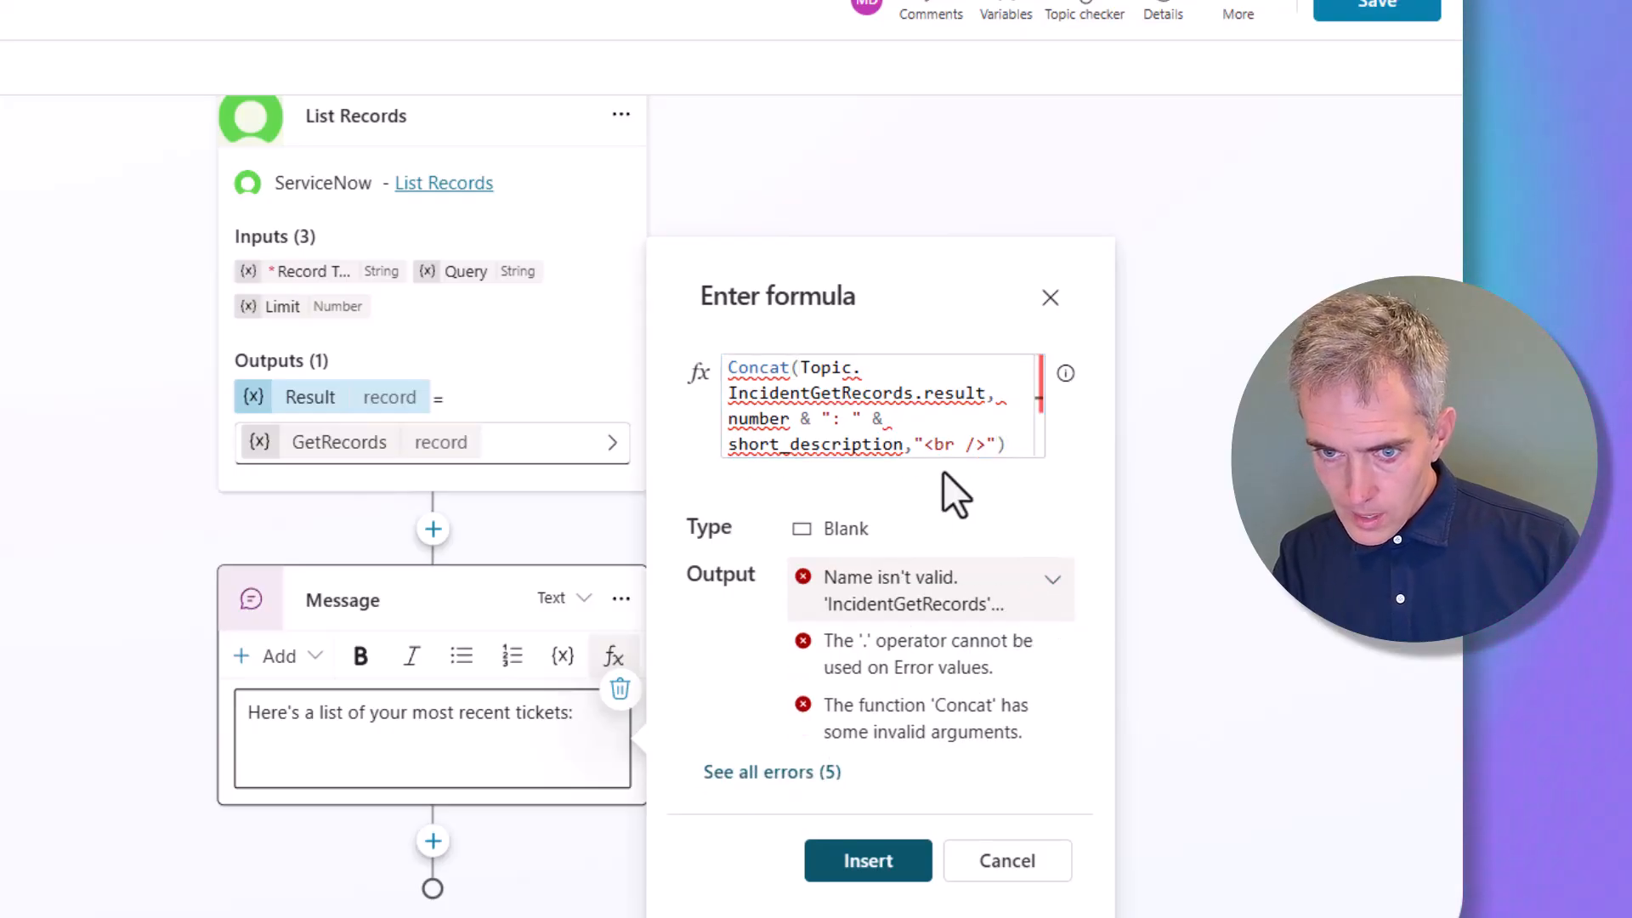
drag(794, 368, 940, 477)
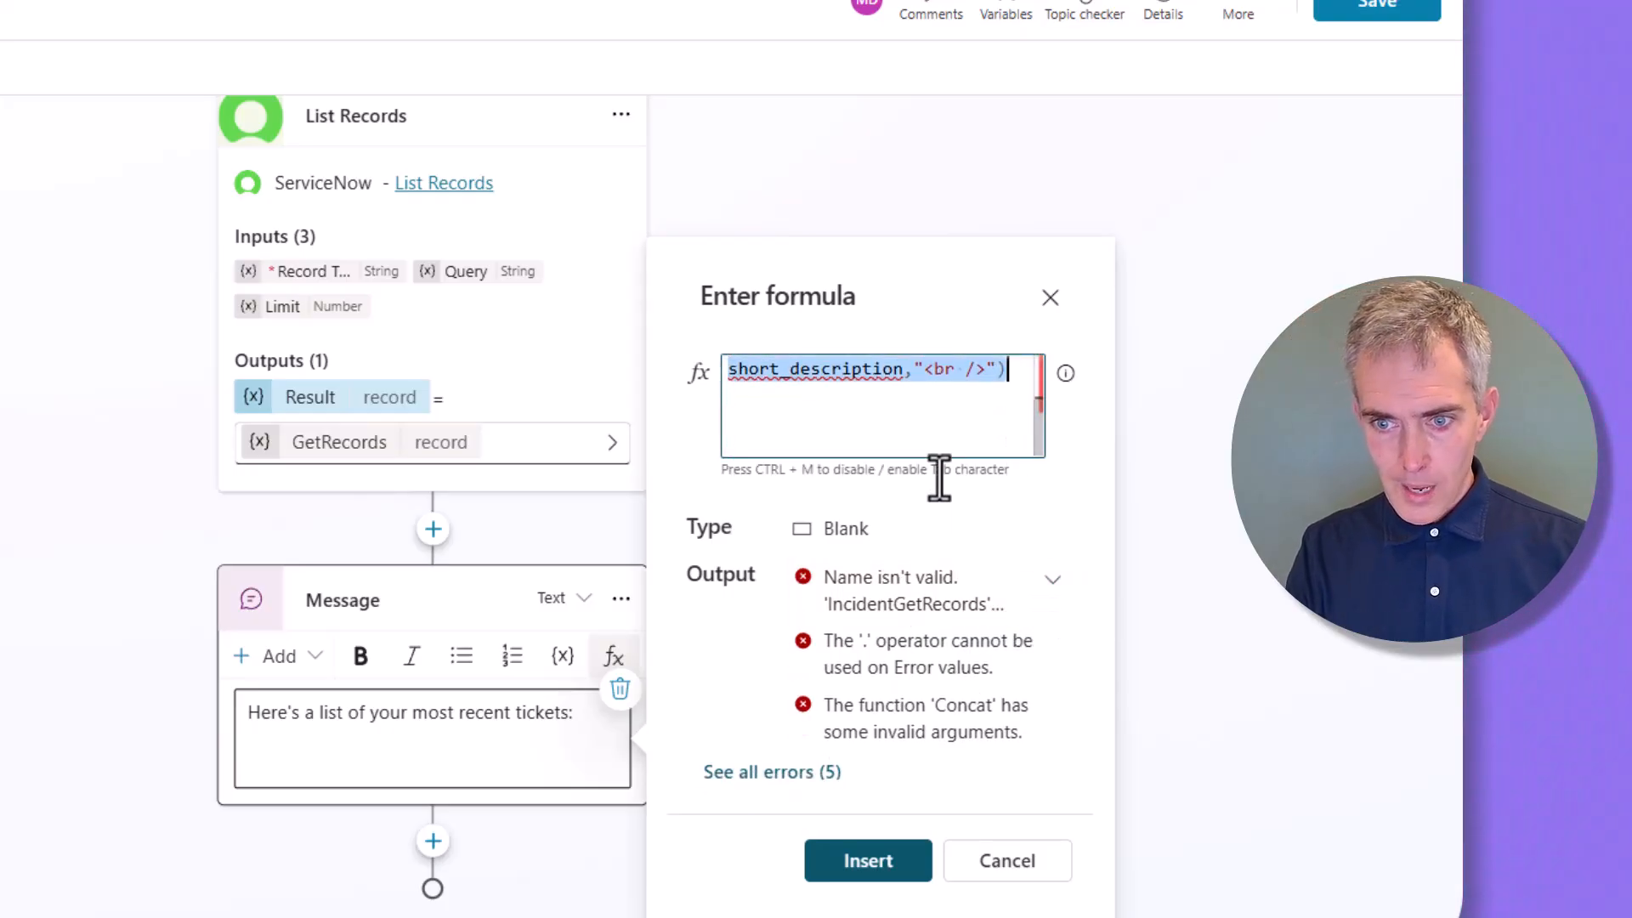
key(BackSpace)
text(Tpi)
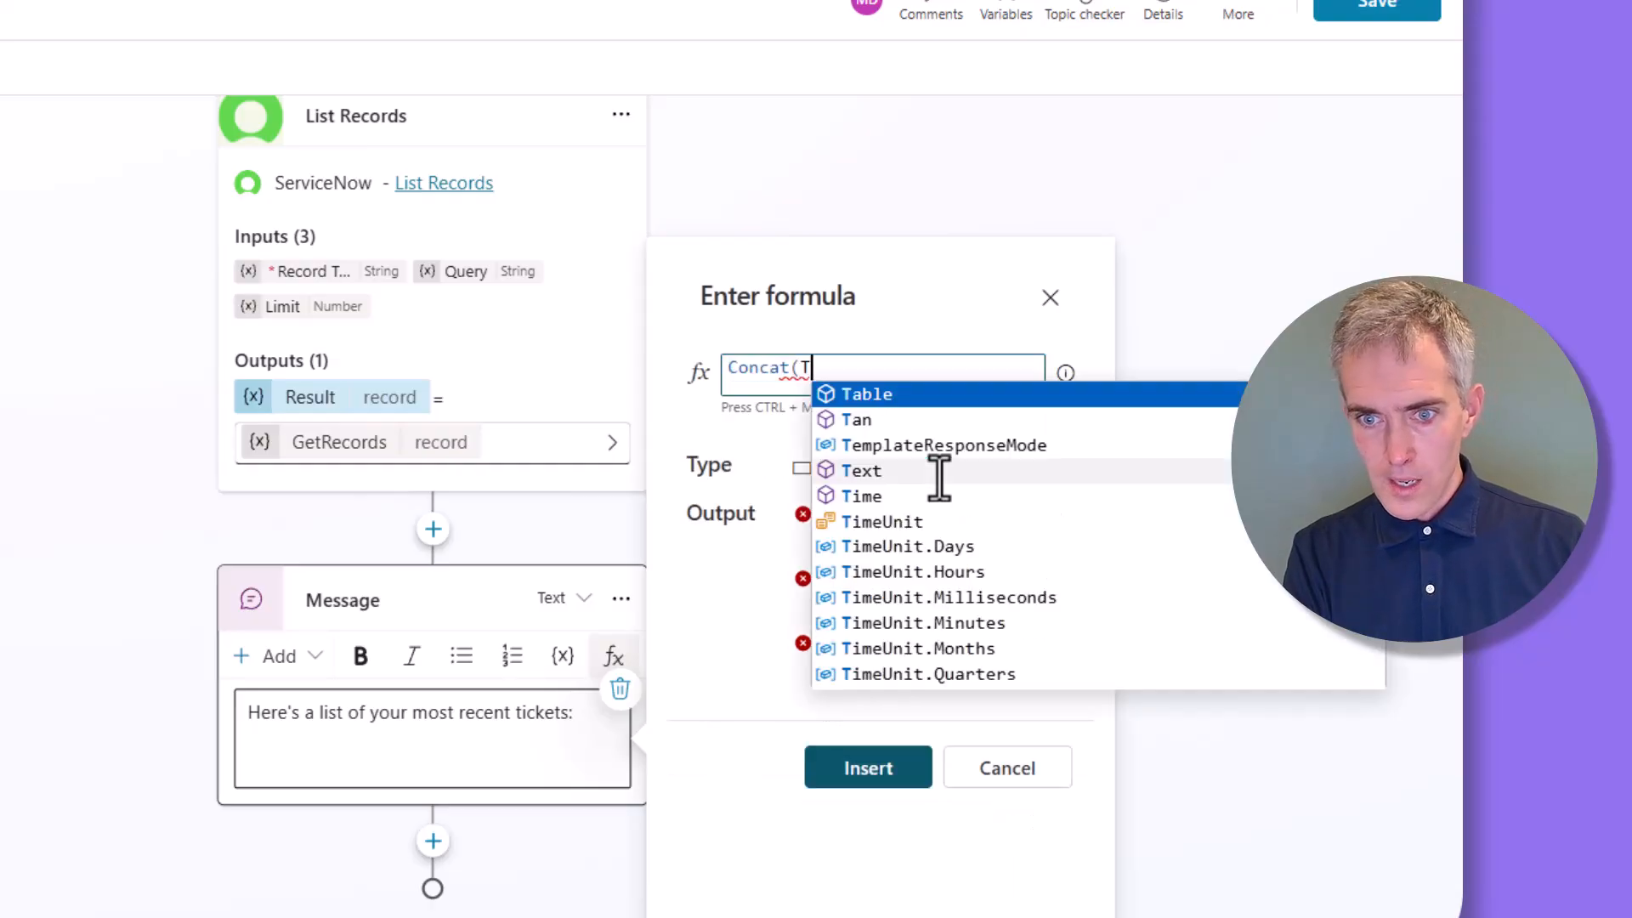
key(BackSpace)
key(BackSpace)
text(opi)
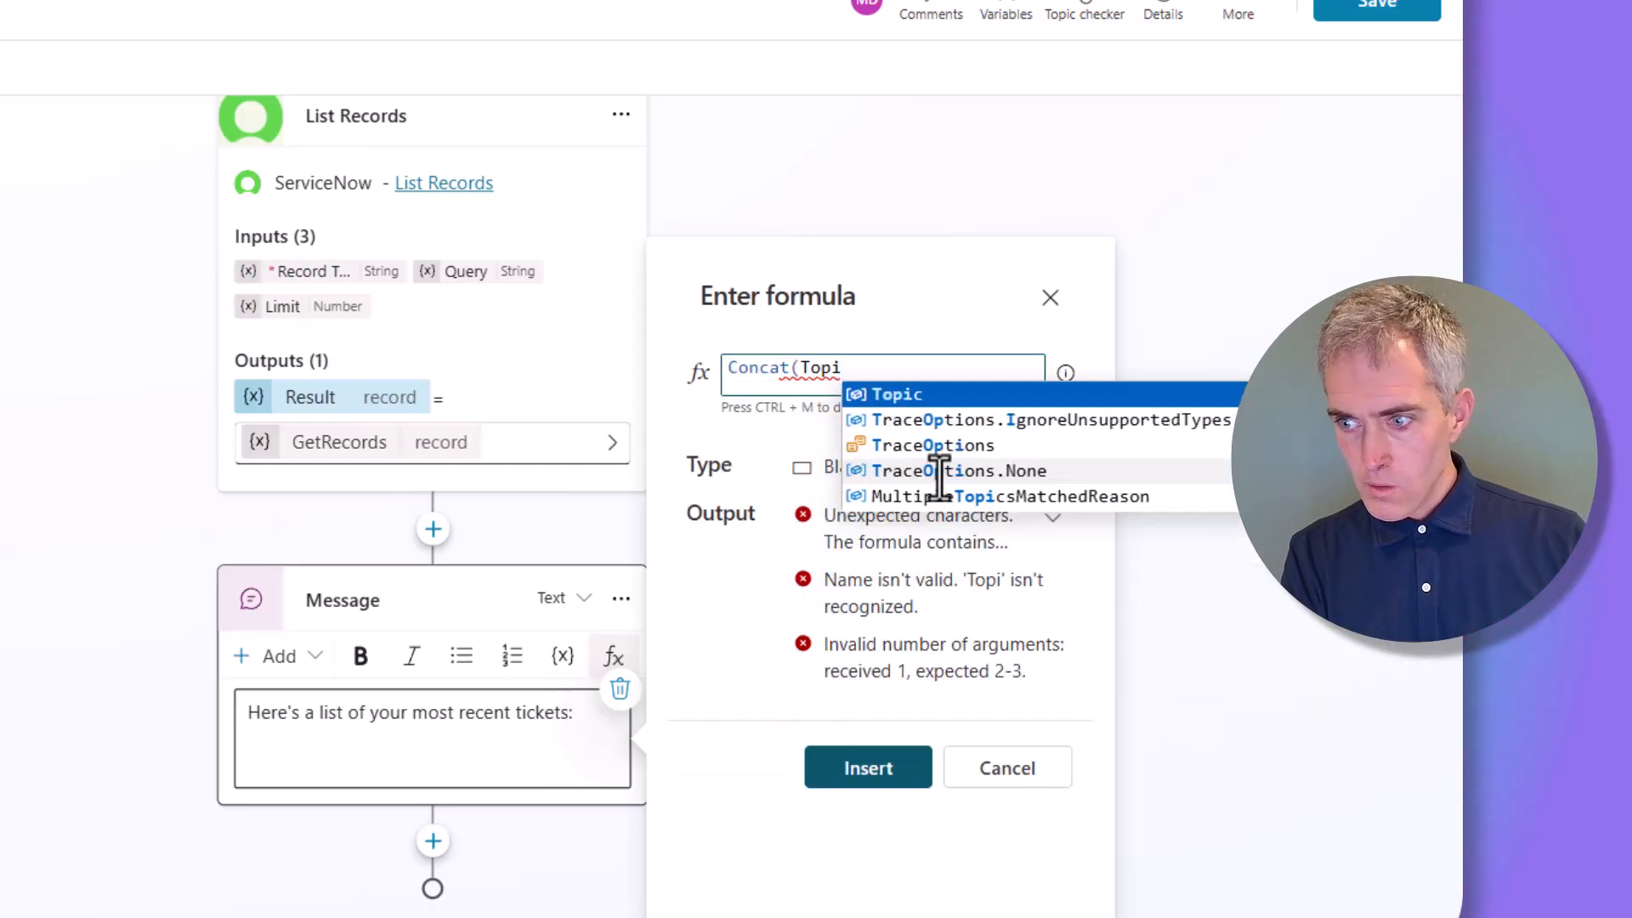
text(c.)
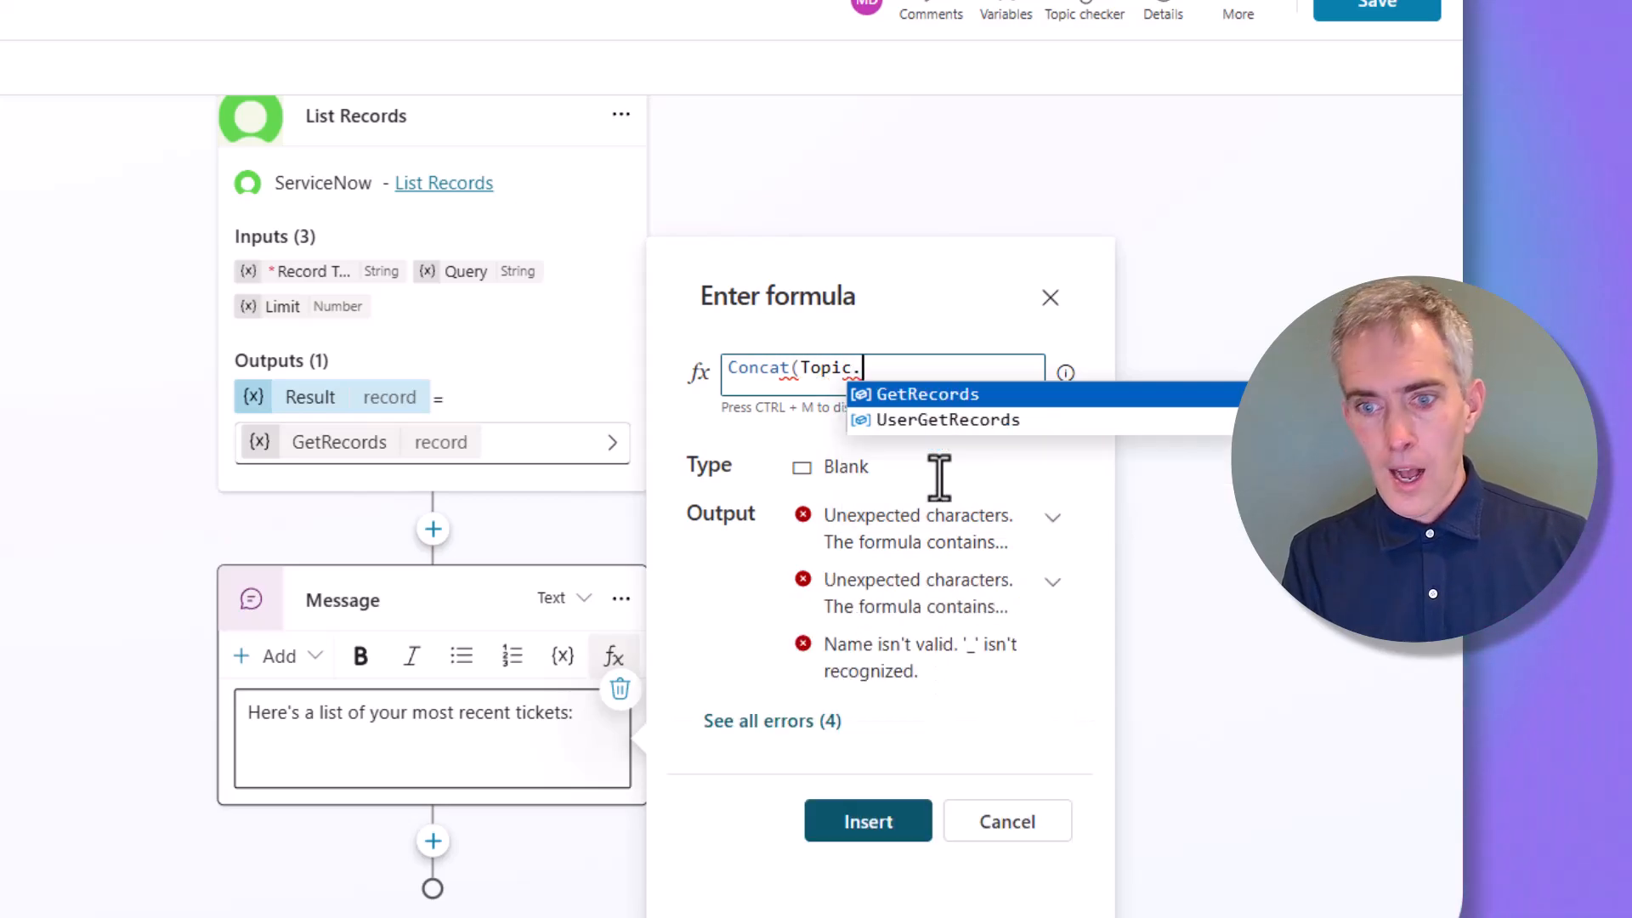
Close the formula editor and rename the GetRecords output to IncidentGetRecords
click(1052, 299)
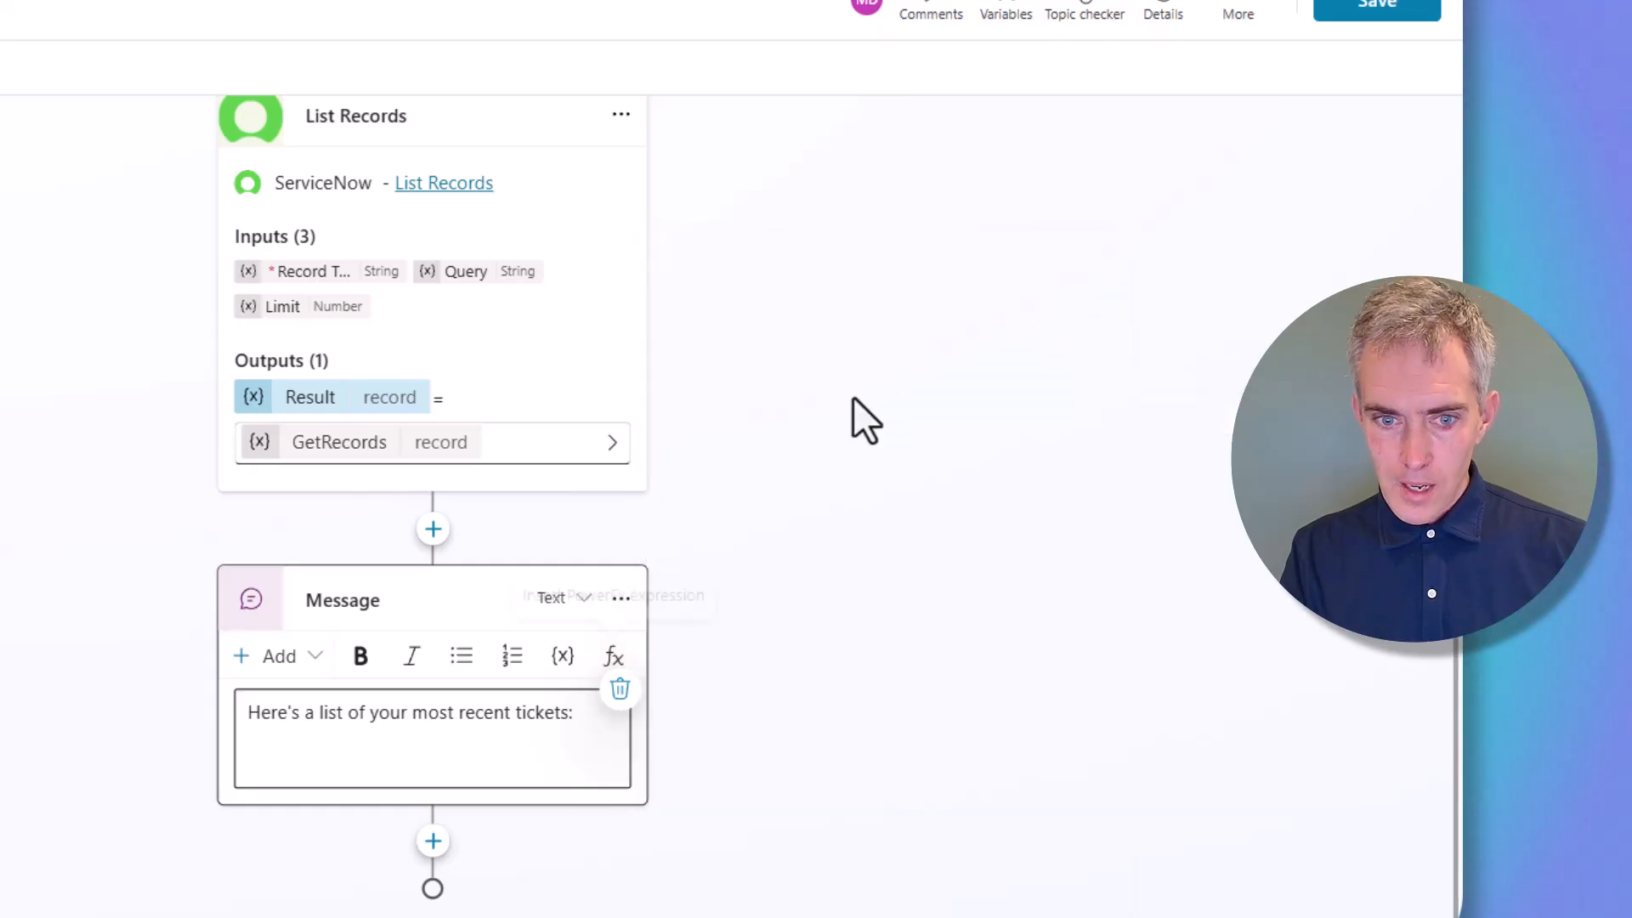
click(406, 476)
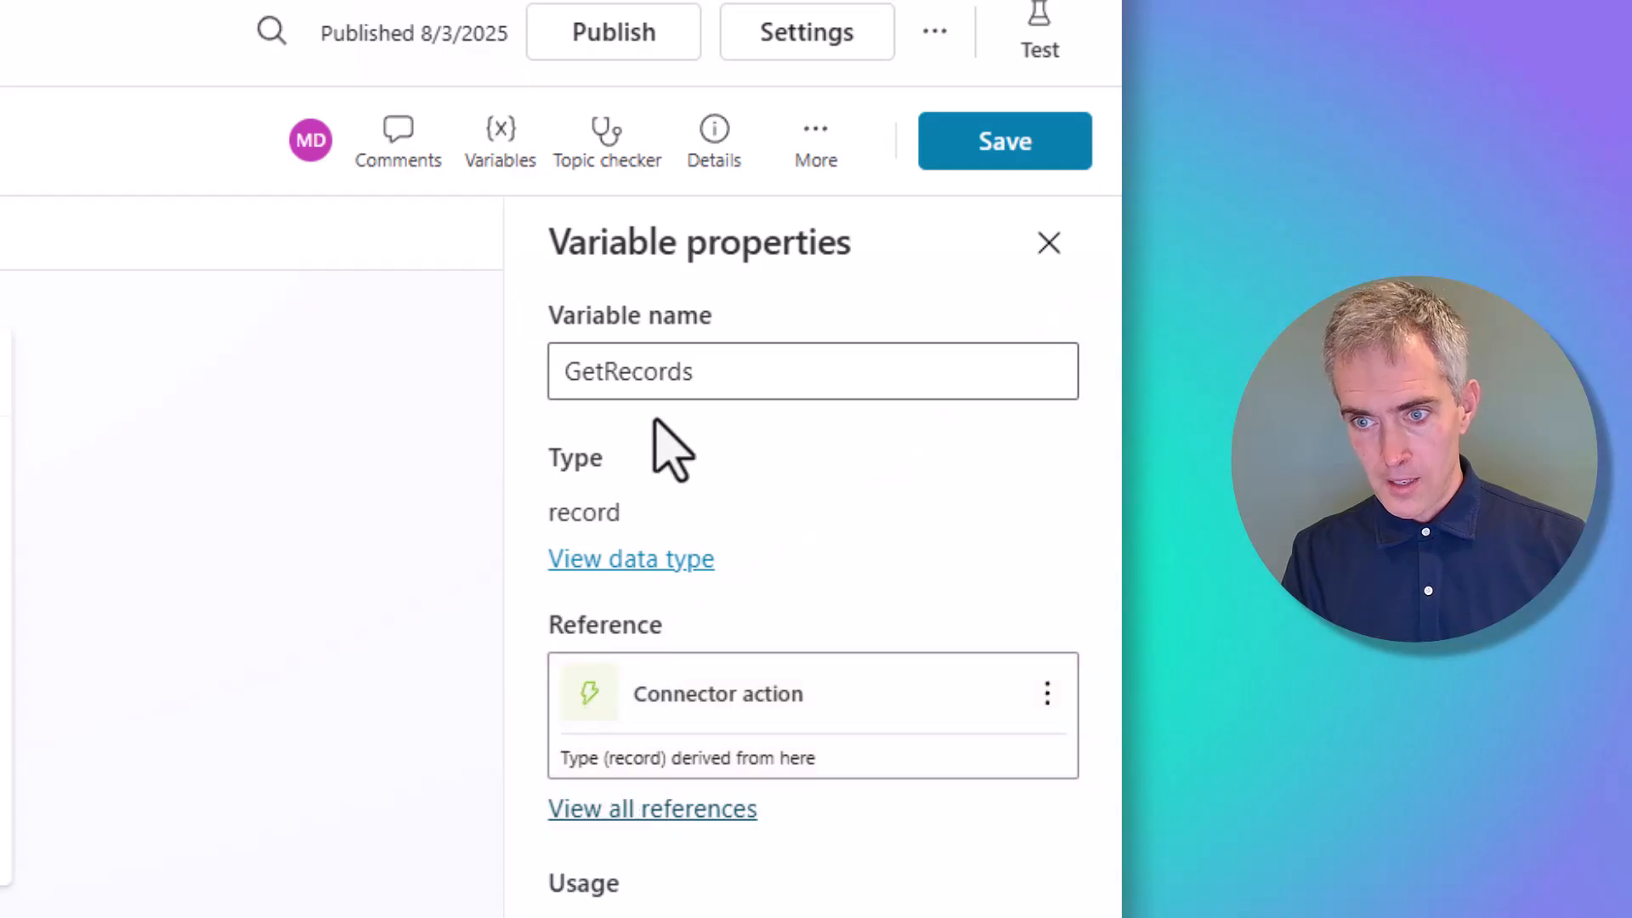
click(566, 380)
text(Incident)
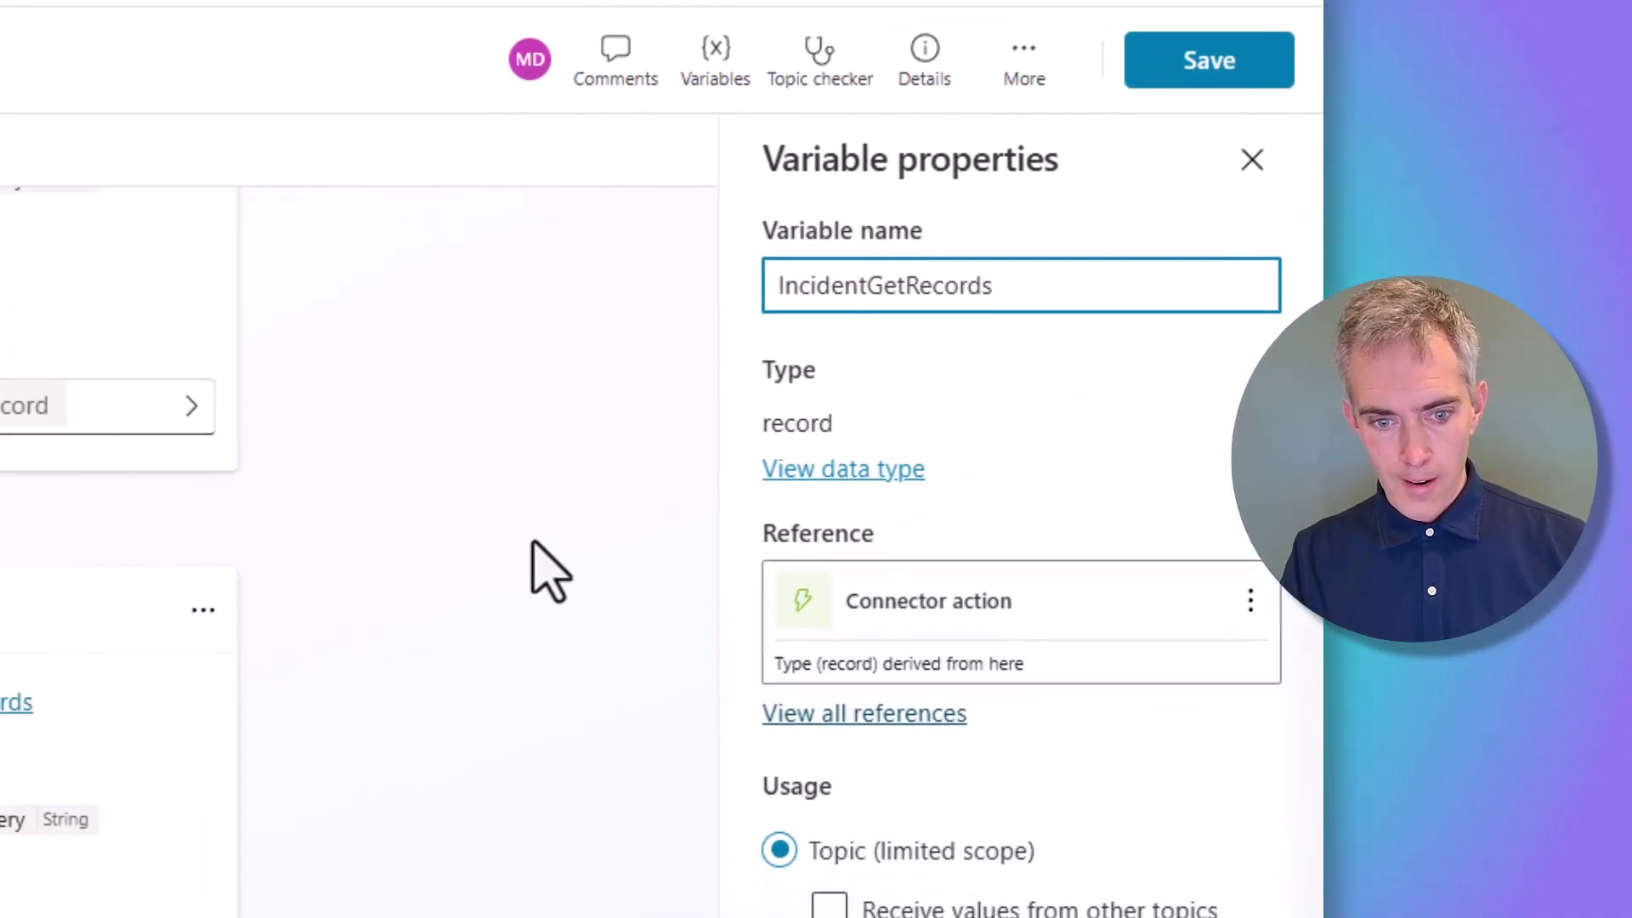
click(193, 813)
scroll(831, 612, down, 3)
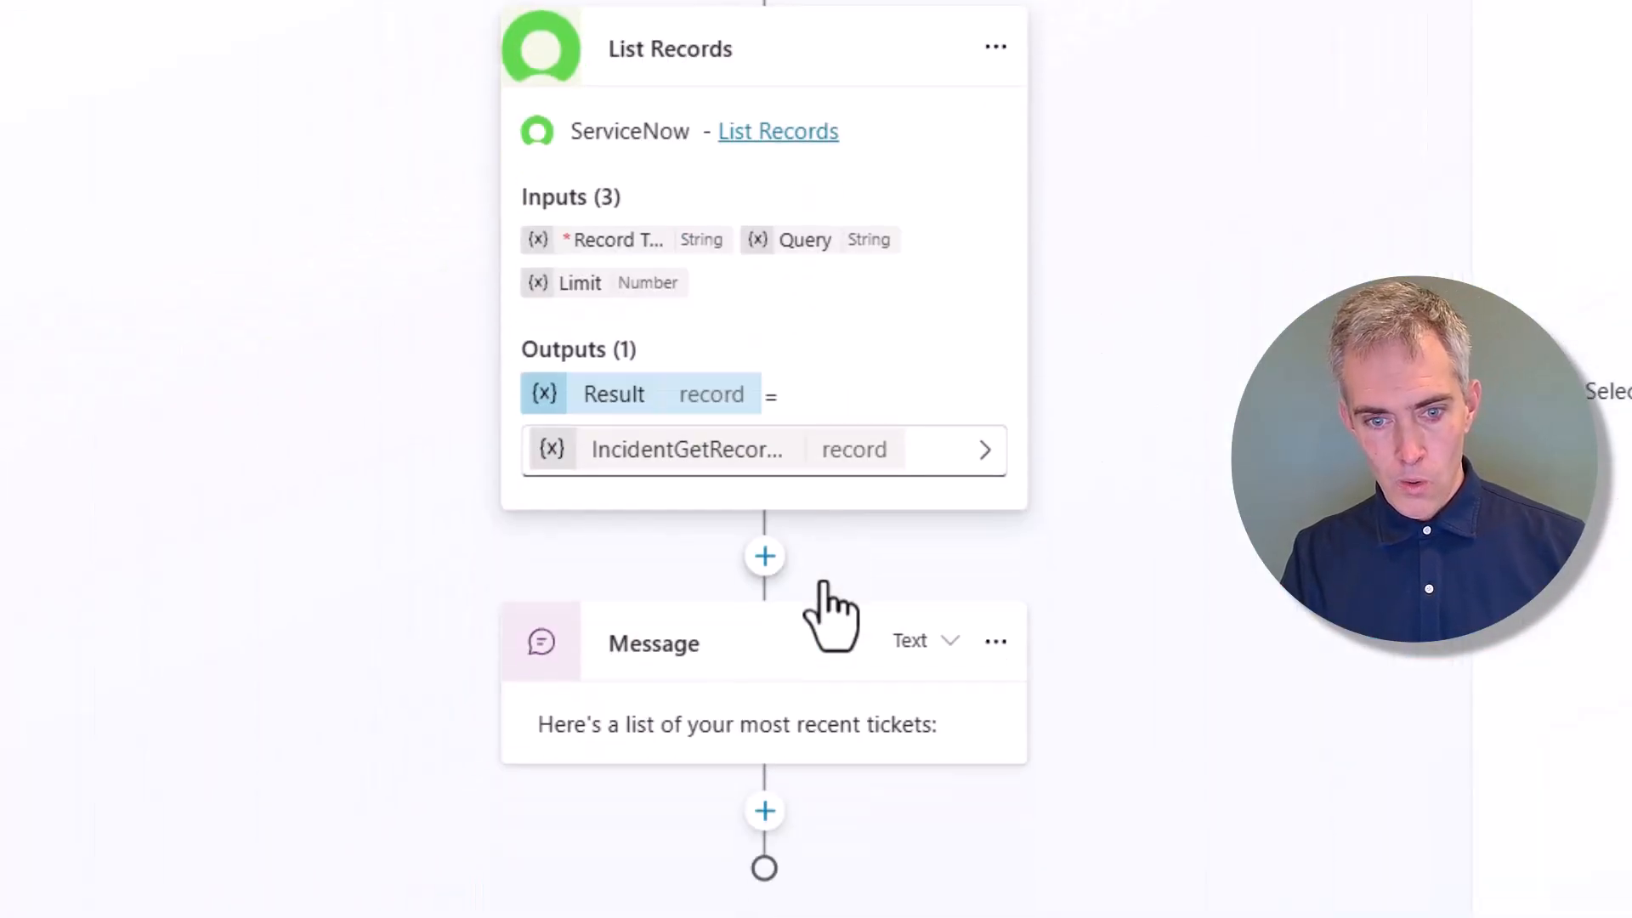
Add a colon and a new line after the message's intro text
click(826, 736)
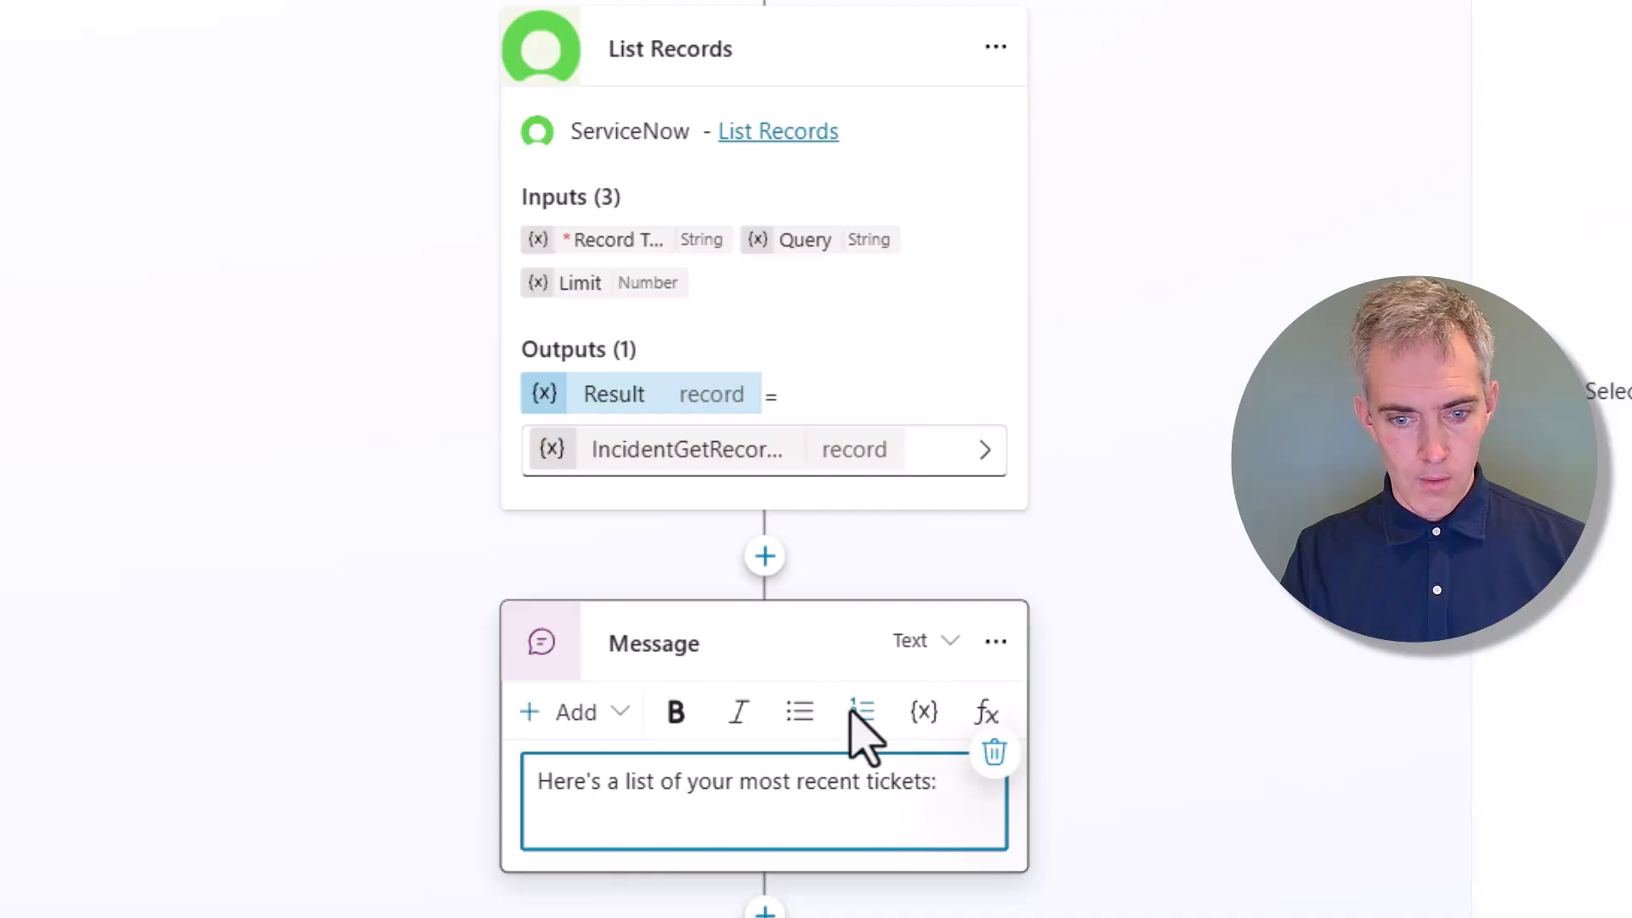
key(Return)
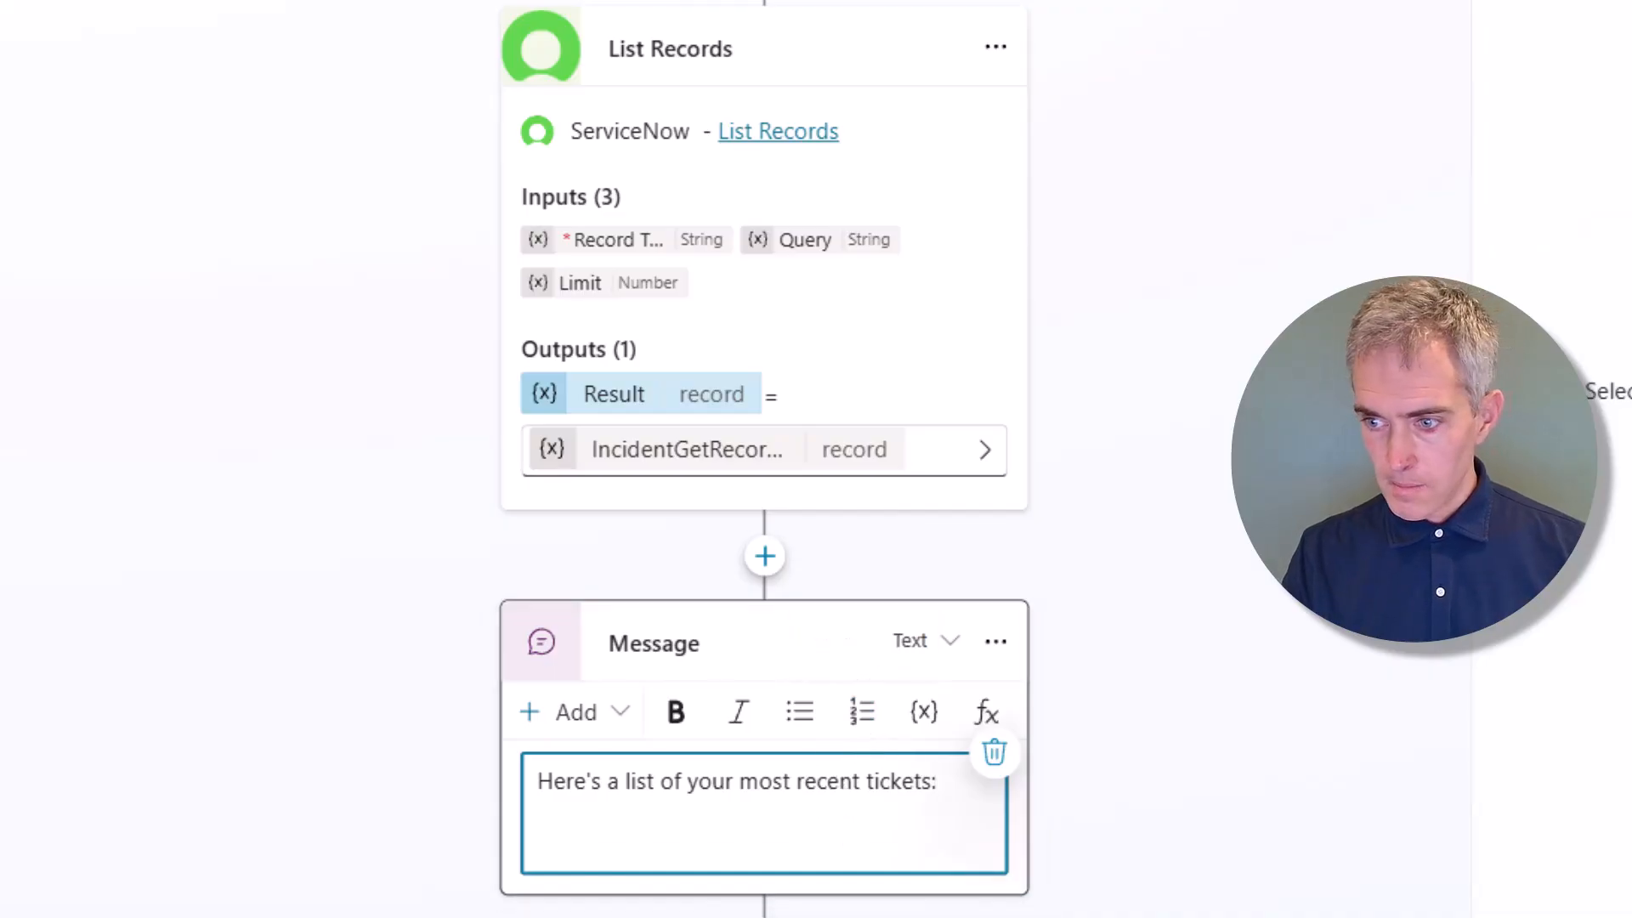
click(987, 712)
right_click(1615, 647)
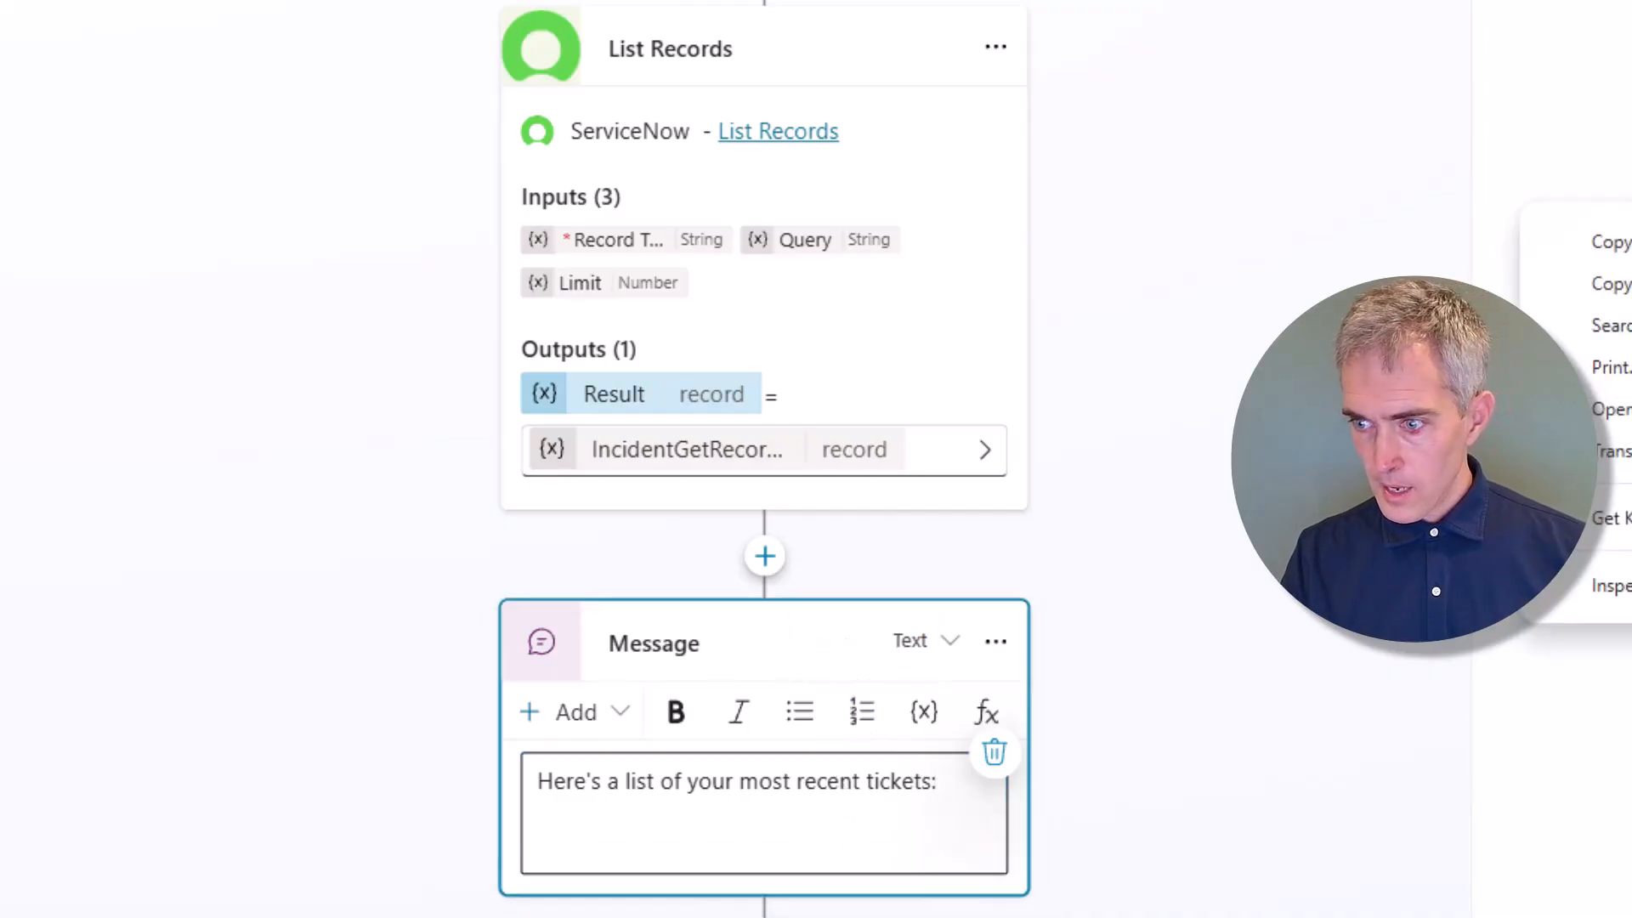
click(1615, 241)
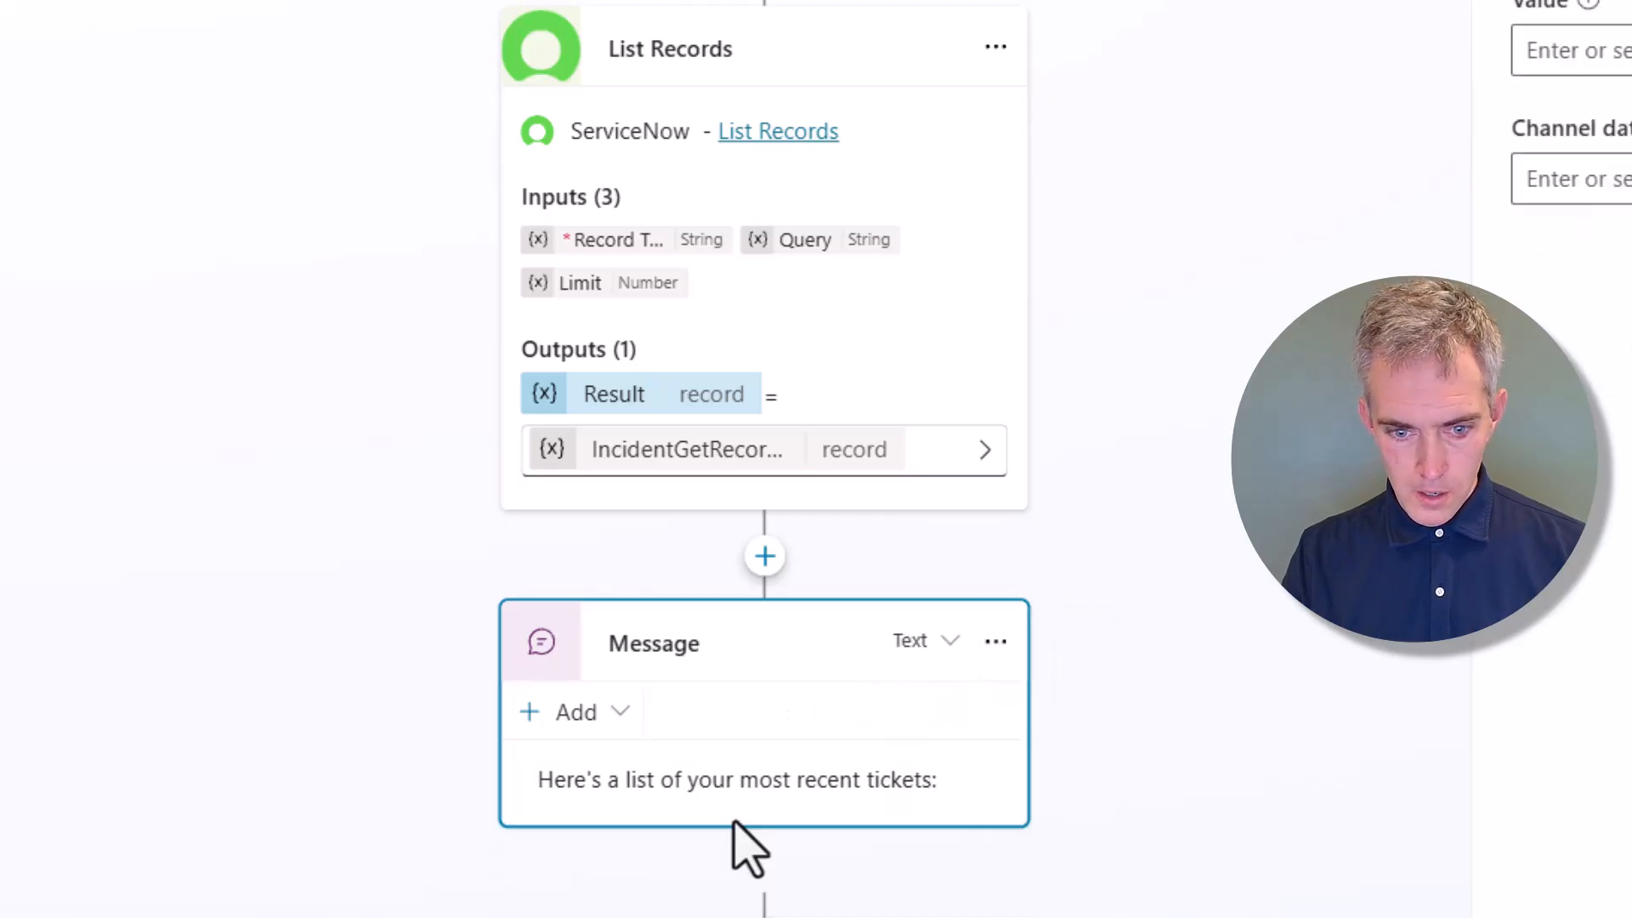
click(928, 740)
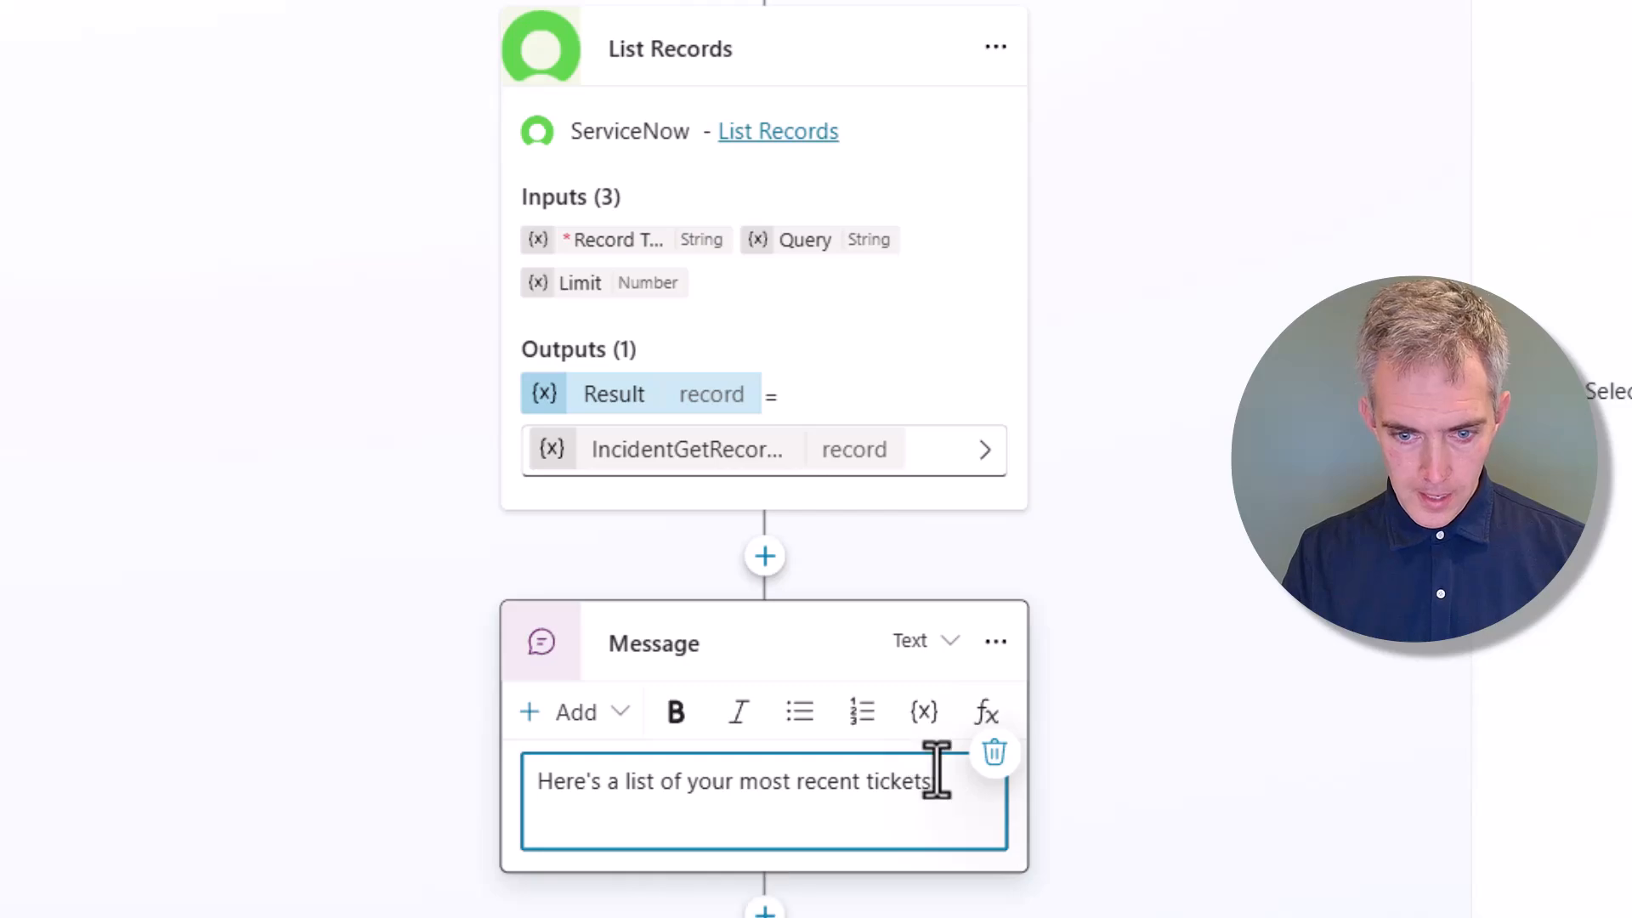
text(:)
key(Return)
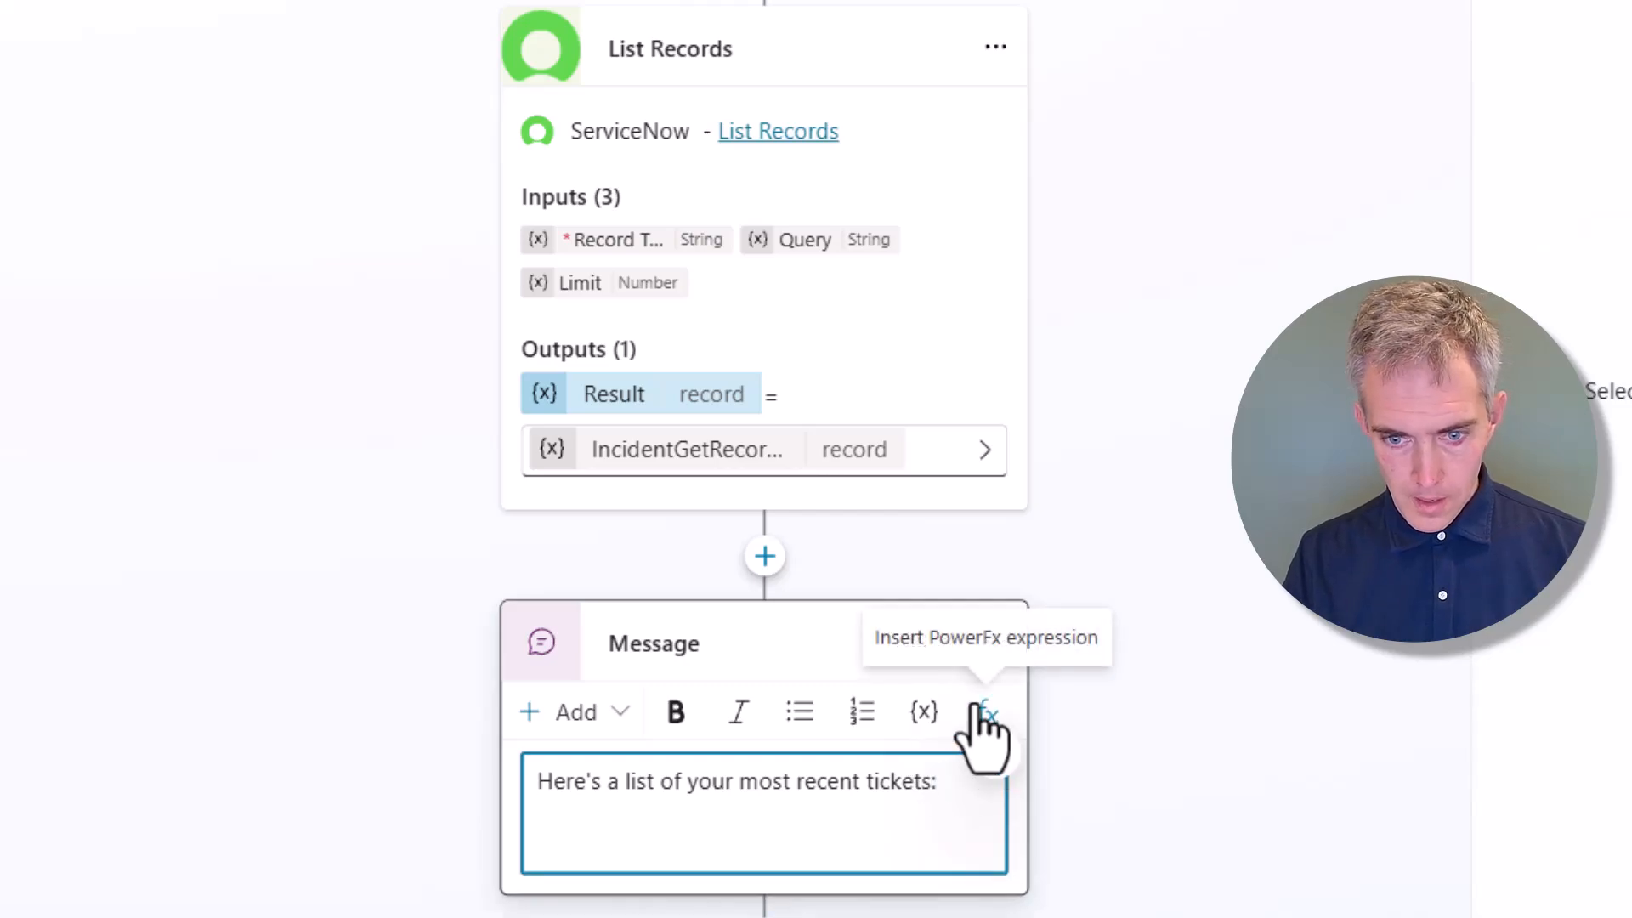
Insert a Concat(Topic.IncidentGetRecords.result, …) formula listing incident numbers and short descriptions below the intro text
click(998, 721)
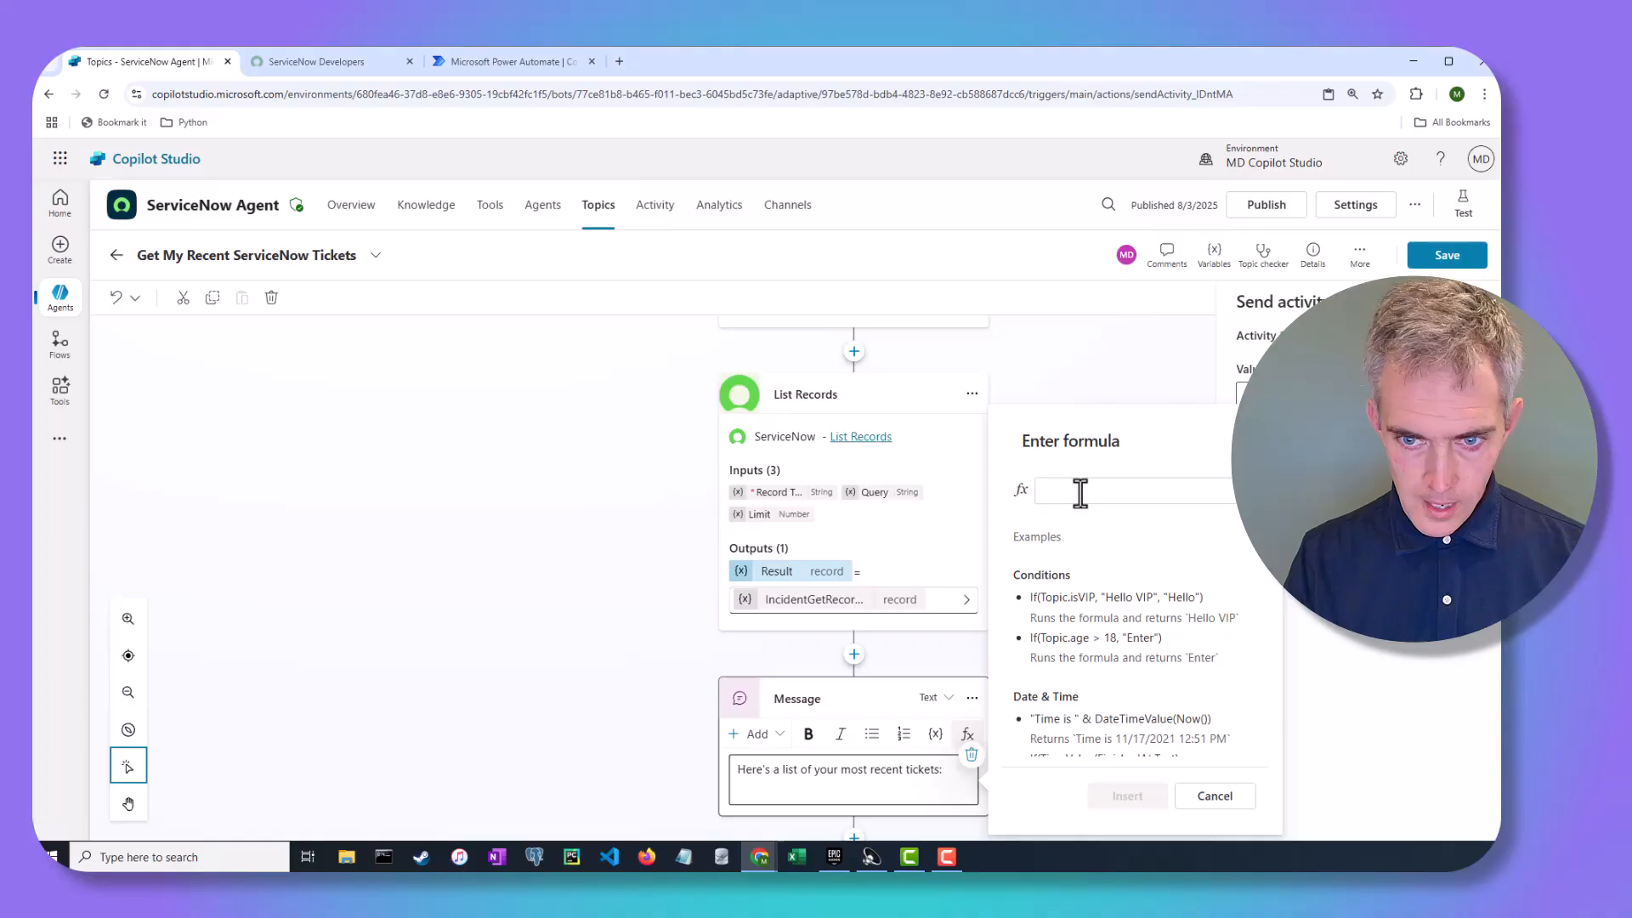
click(1079, 491)
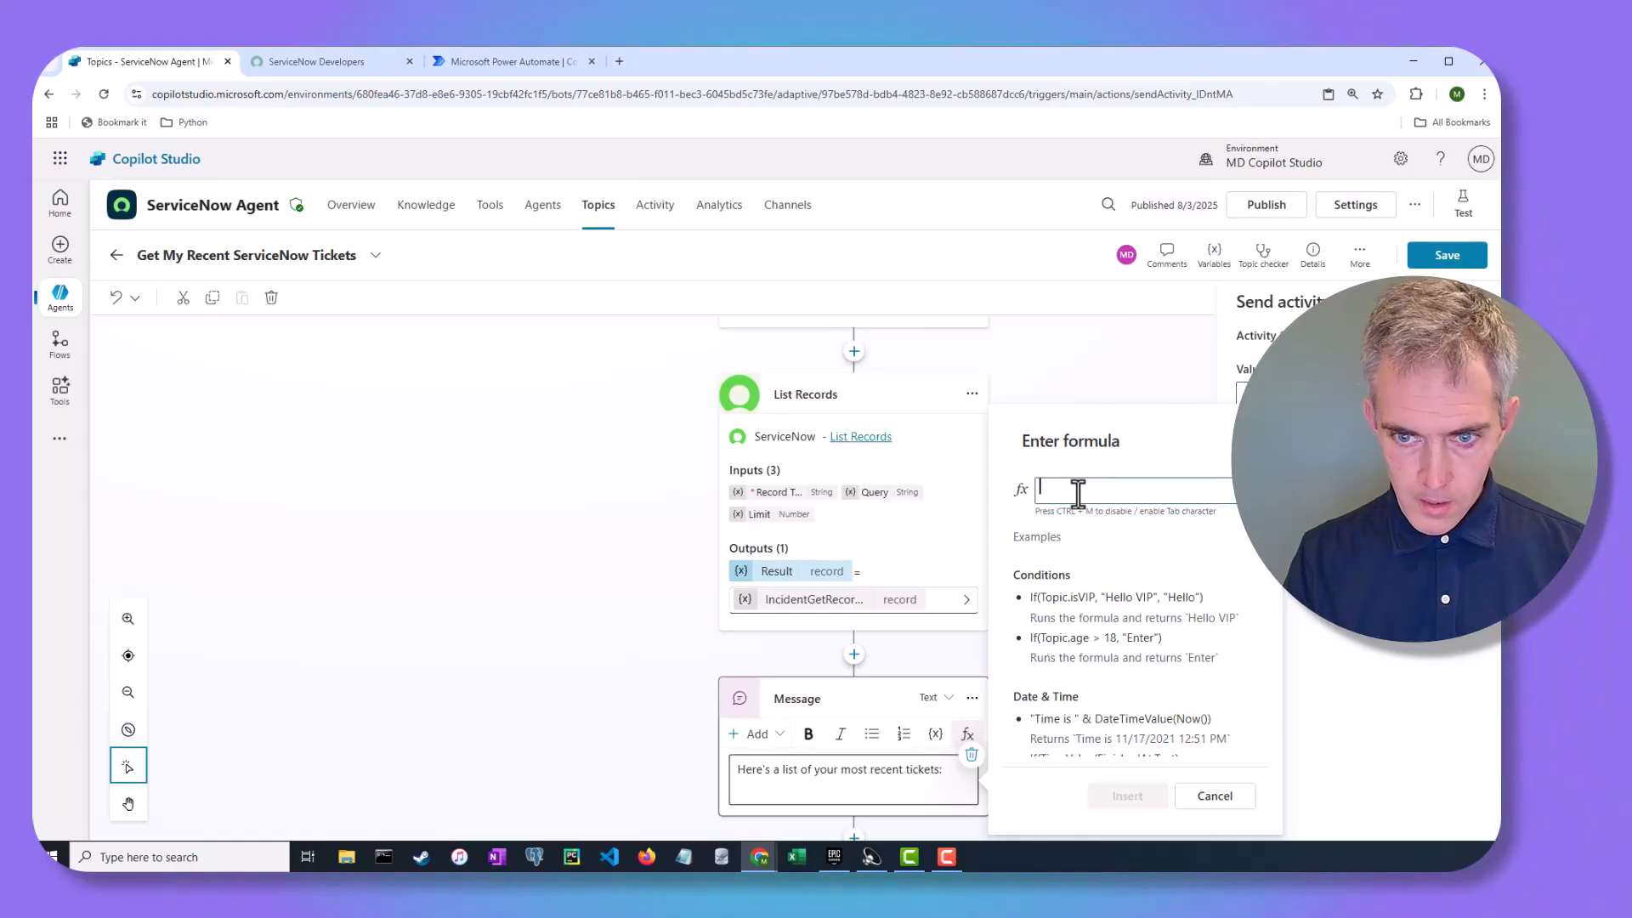
text(Concat(Topic.IncidentGetRecords.result, number & ": " & short_description,"<br />"))
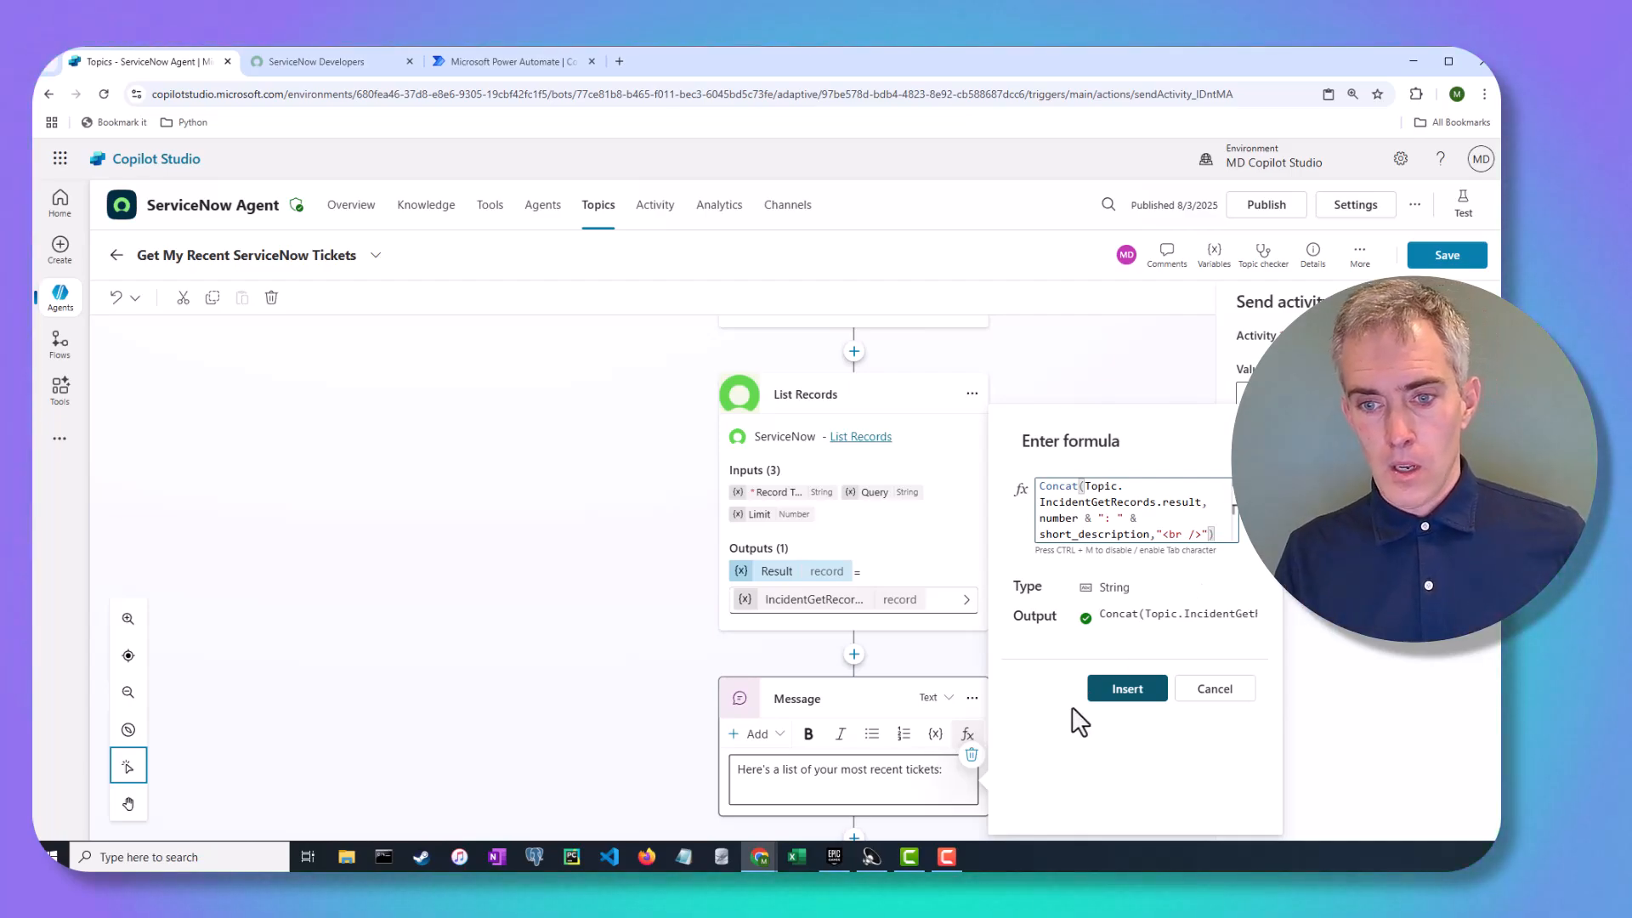
drag(1084, 491, 1194, 503)
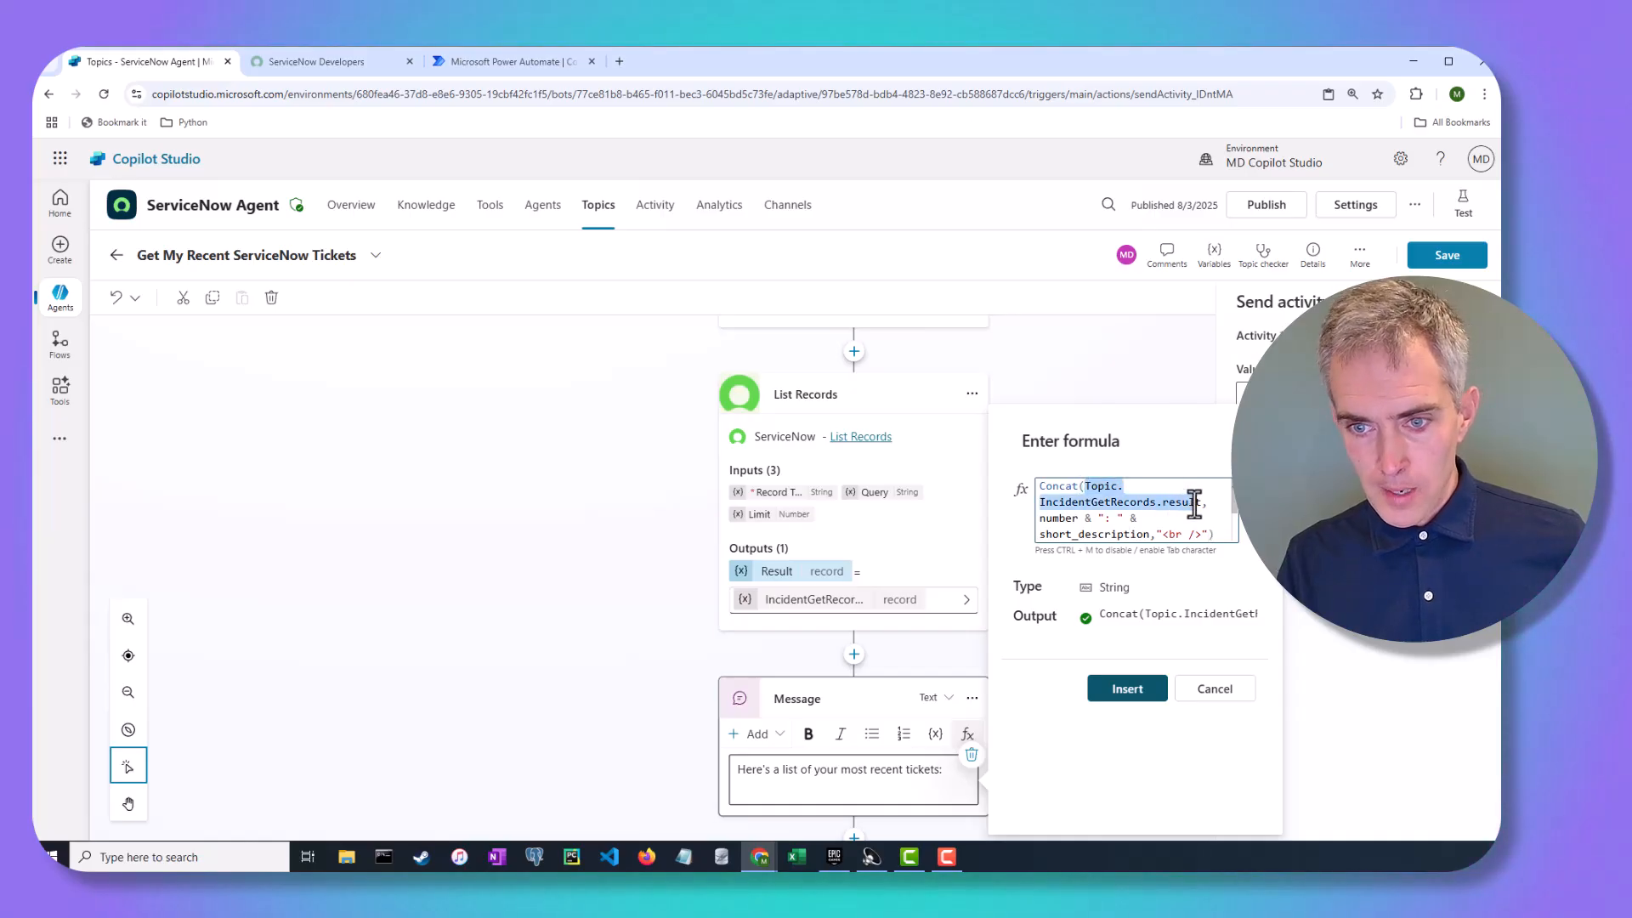
double_click(1057, 518)
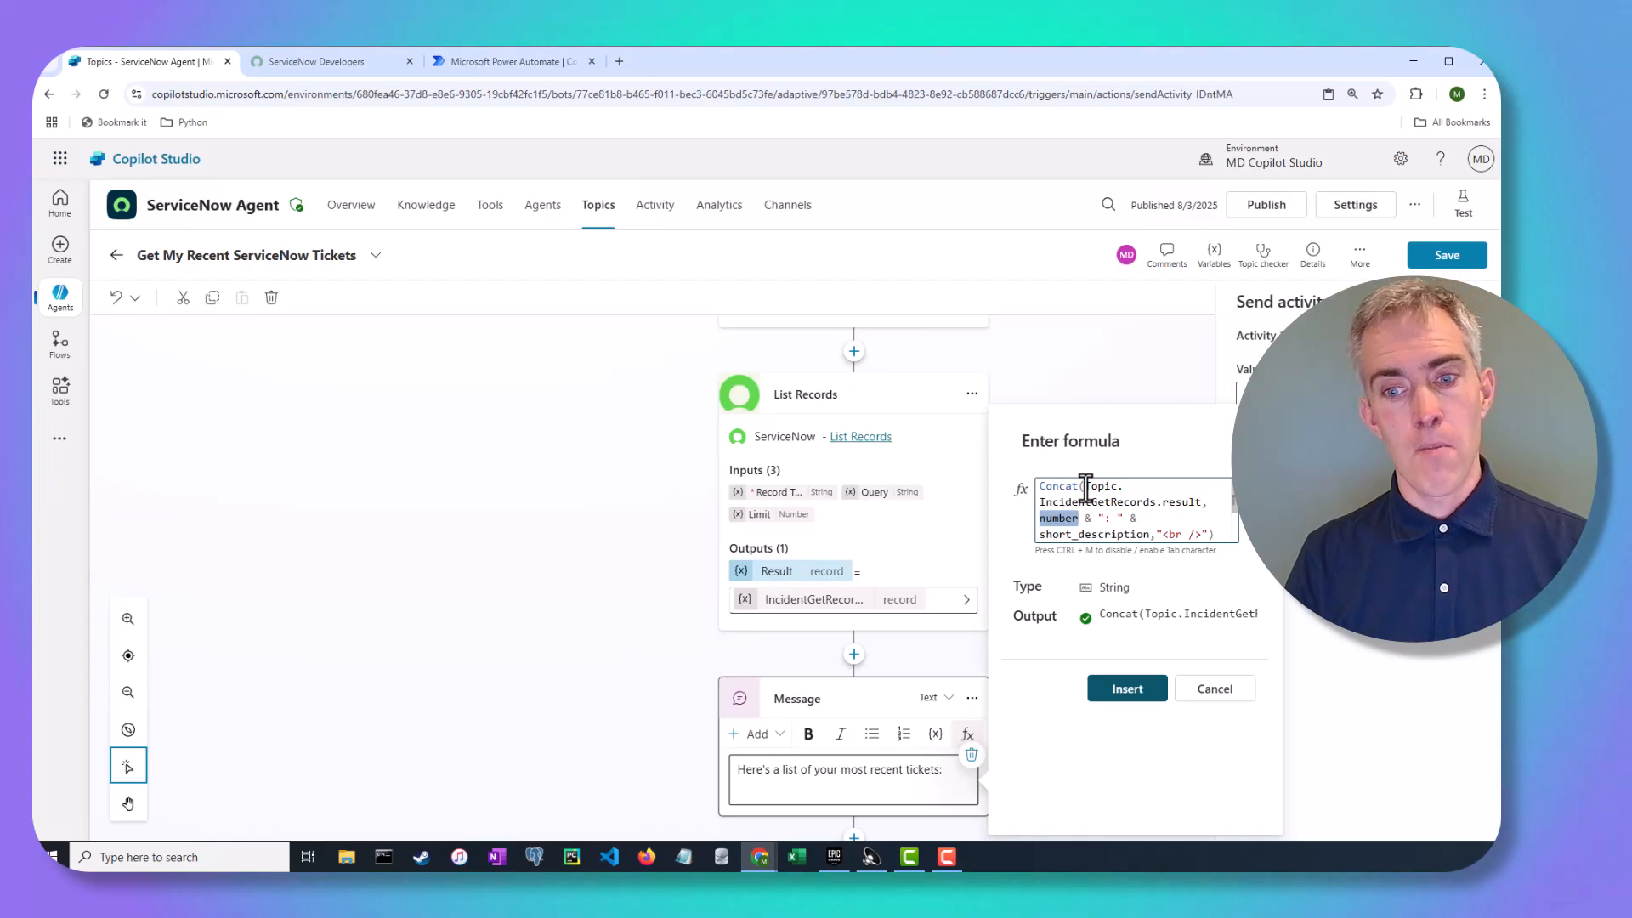
click(1126, 689)
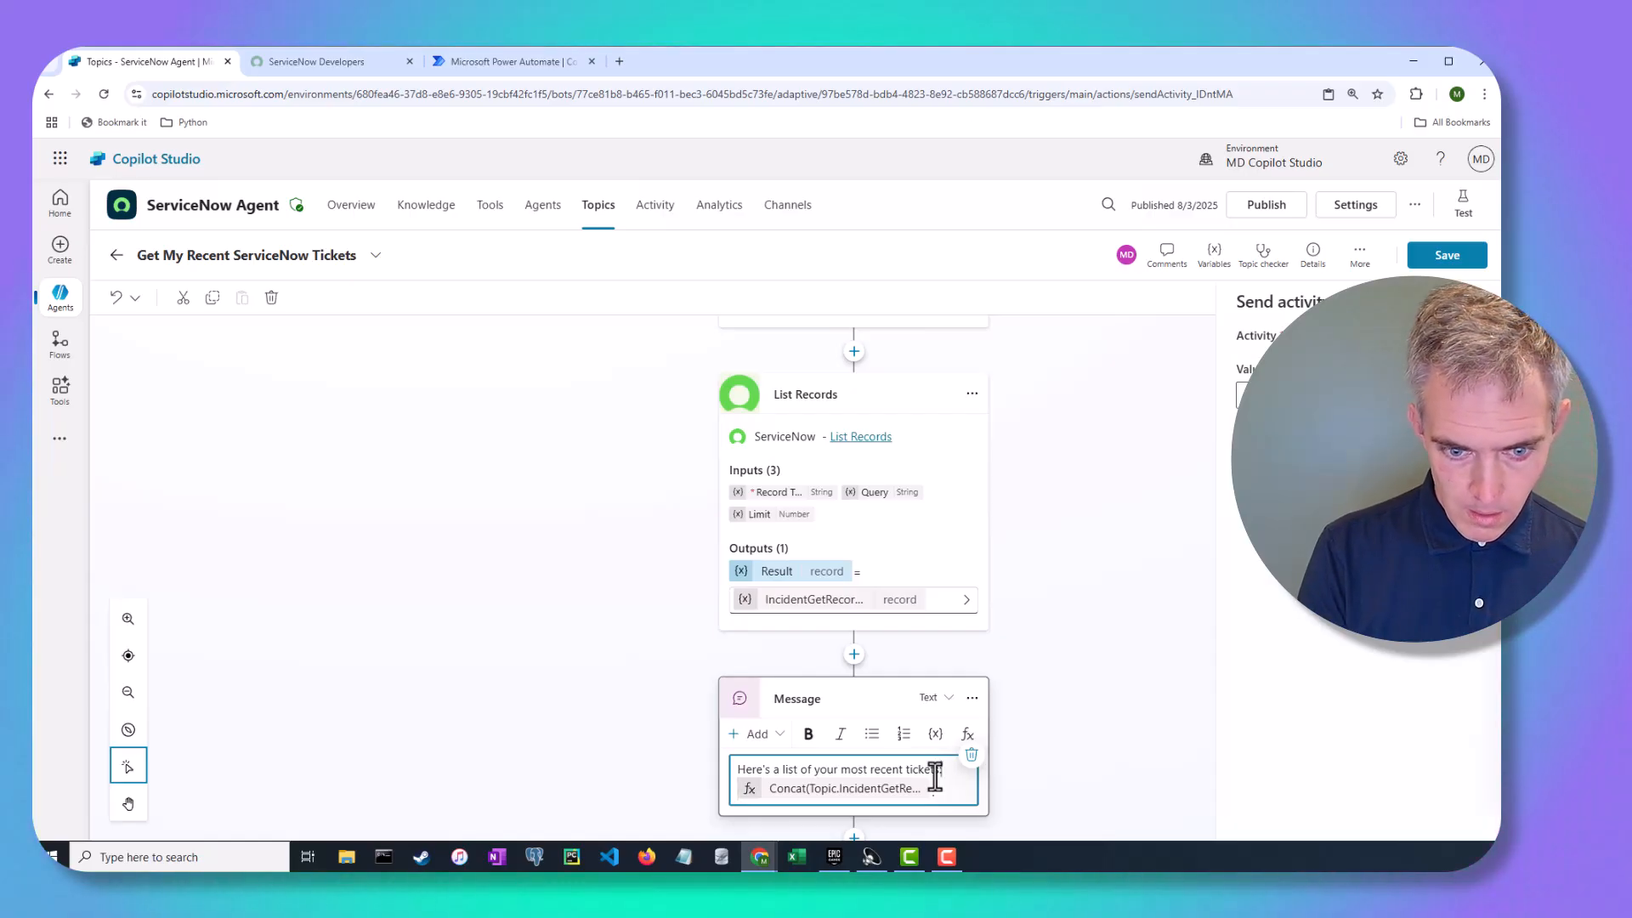
key(Return)
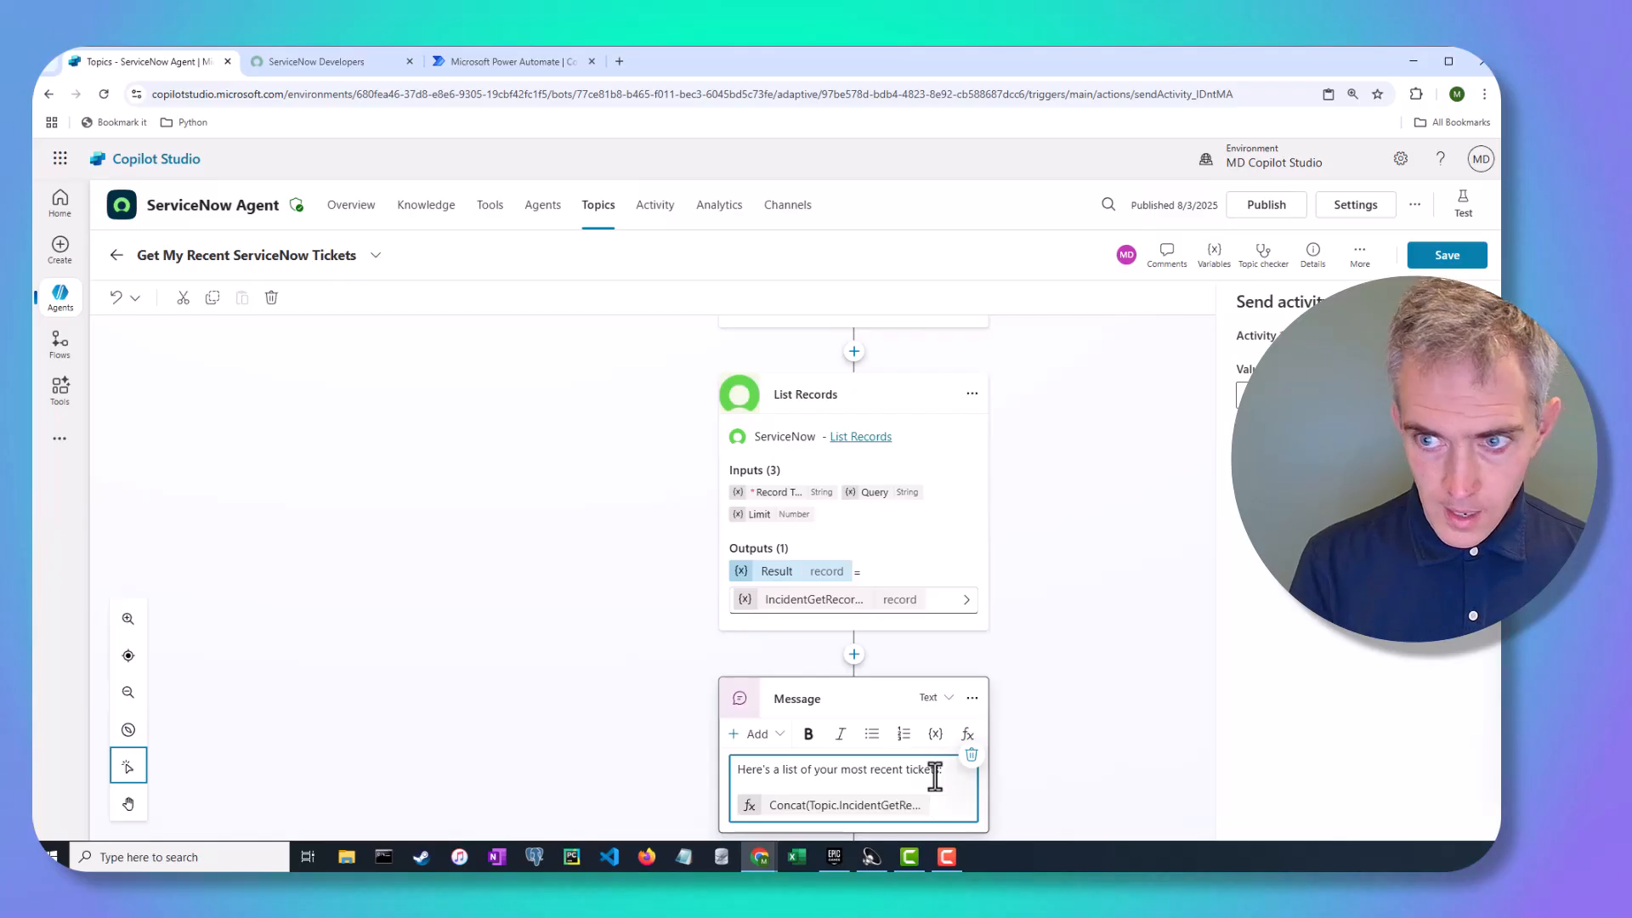
Save the topic, dismiss the Topic Saved notice, and leave the editor for the agent's Settings
click(1460, 255)
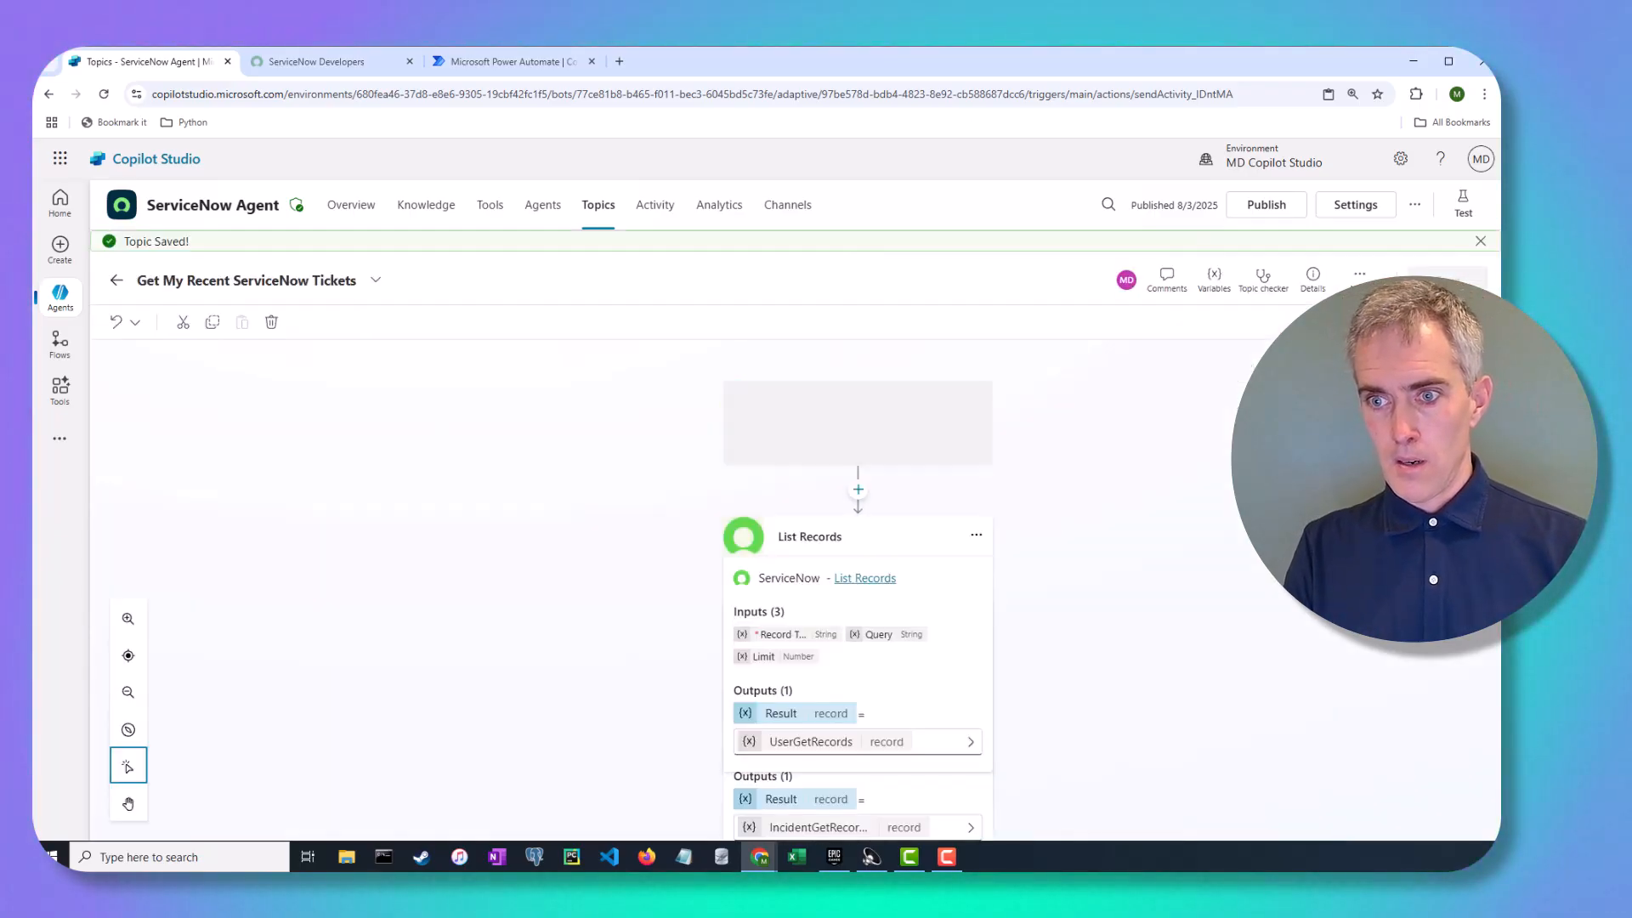
click(1480, 242)
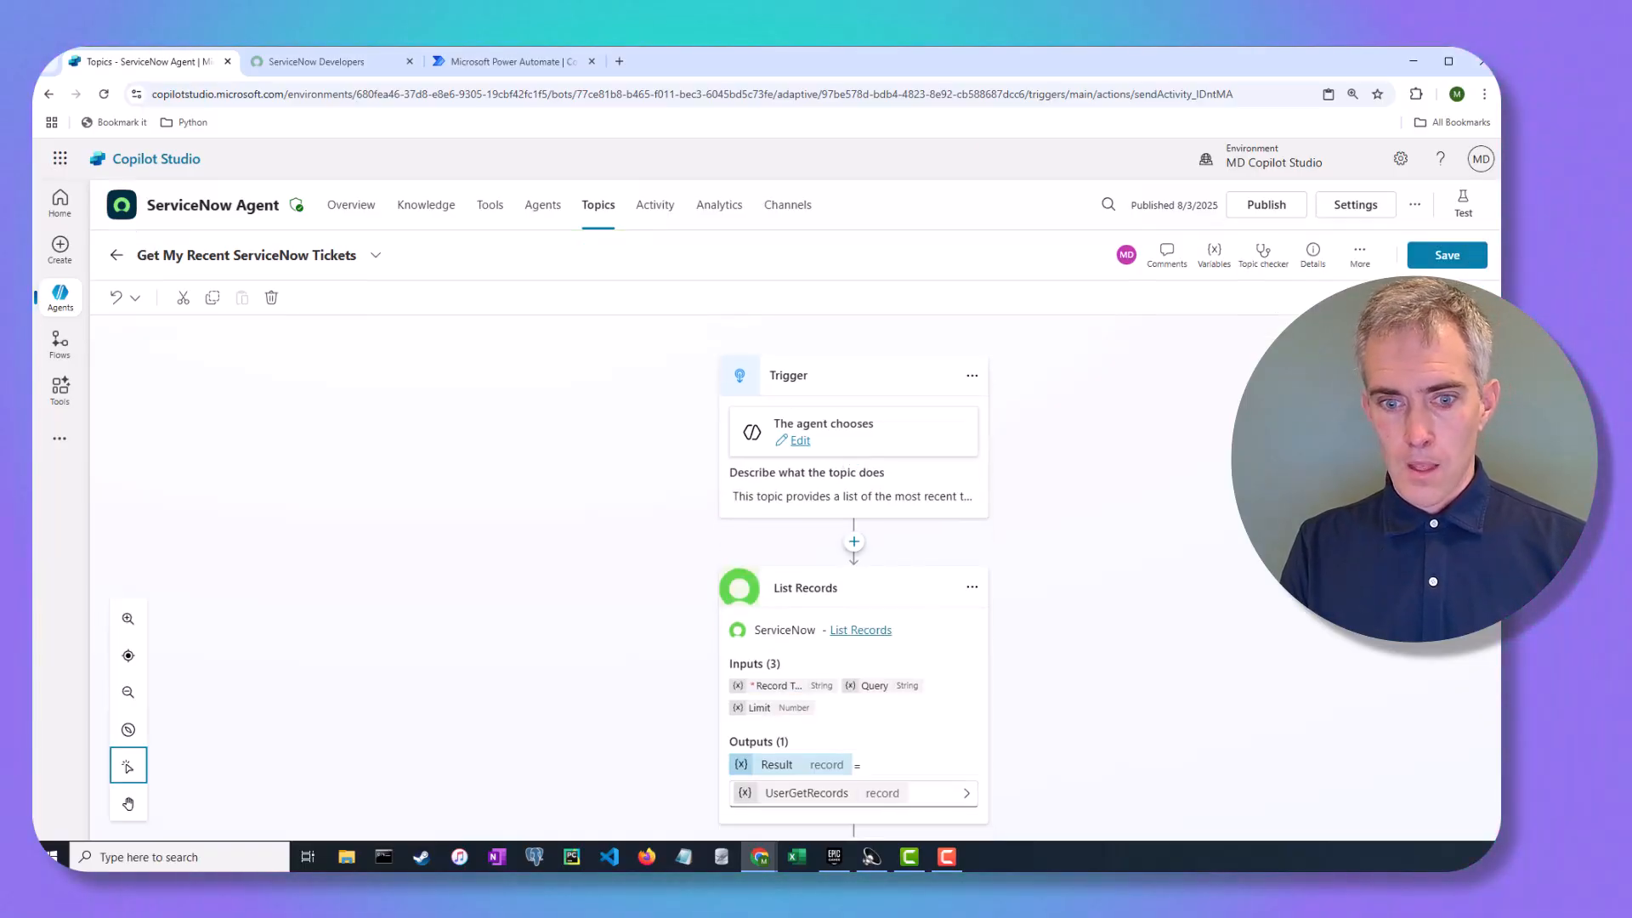
click(1383, 216)
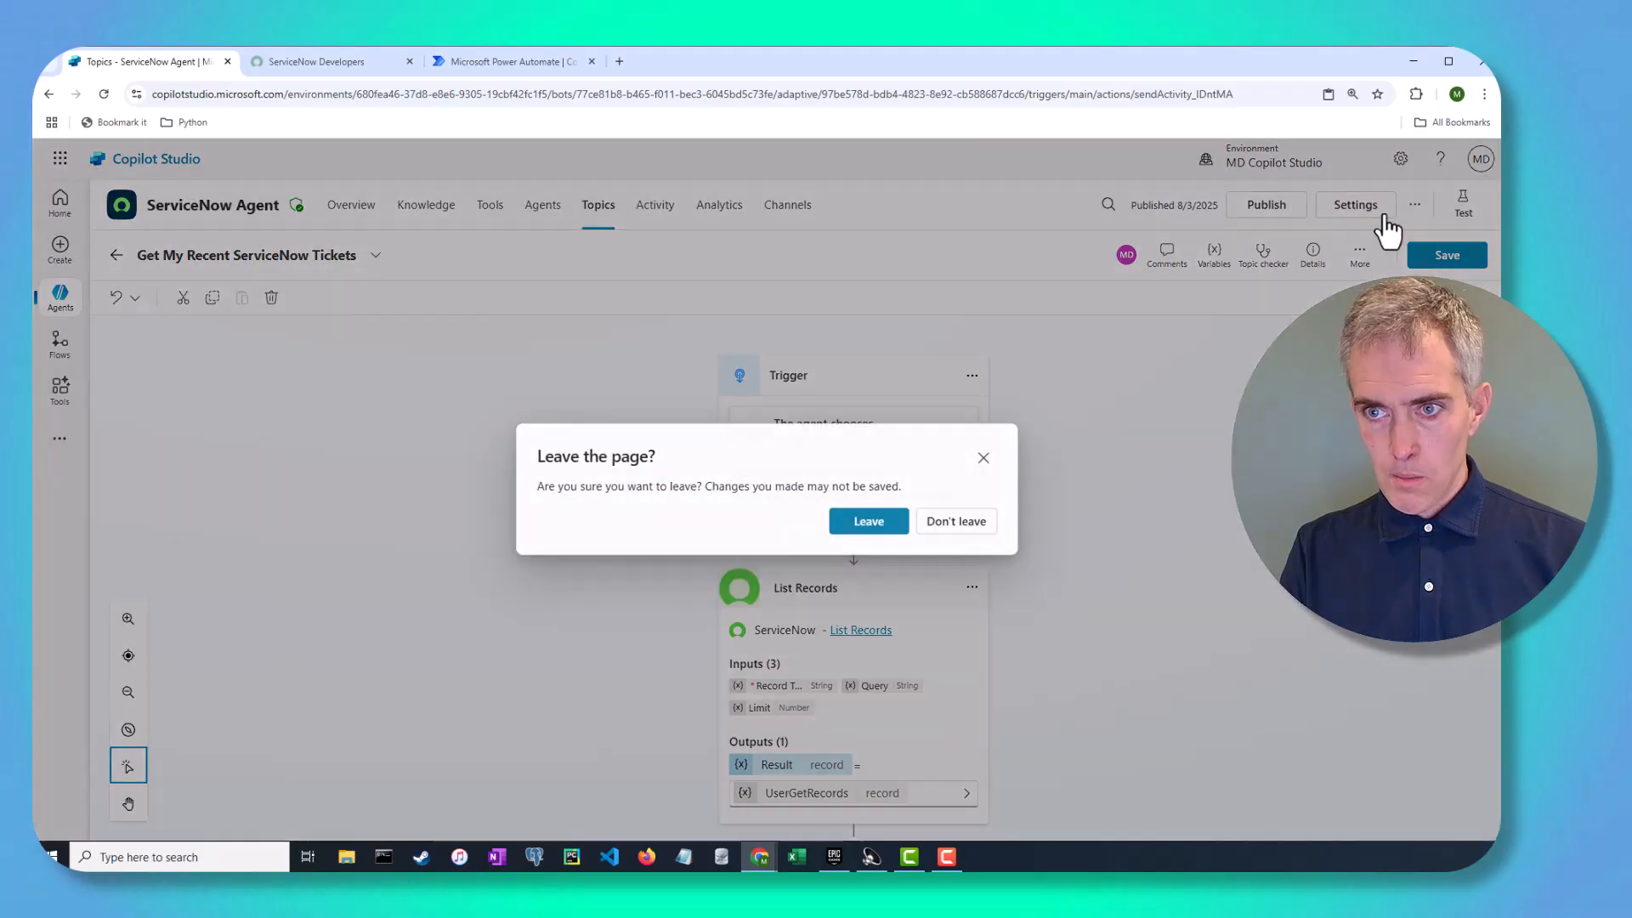
click(986, 458)
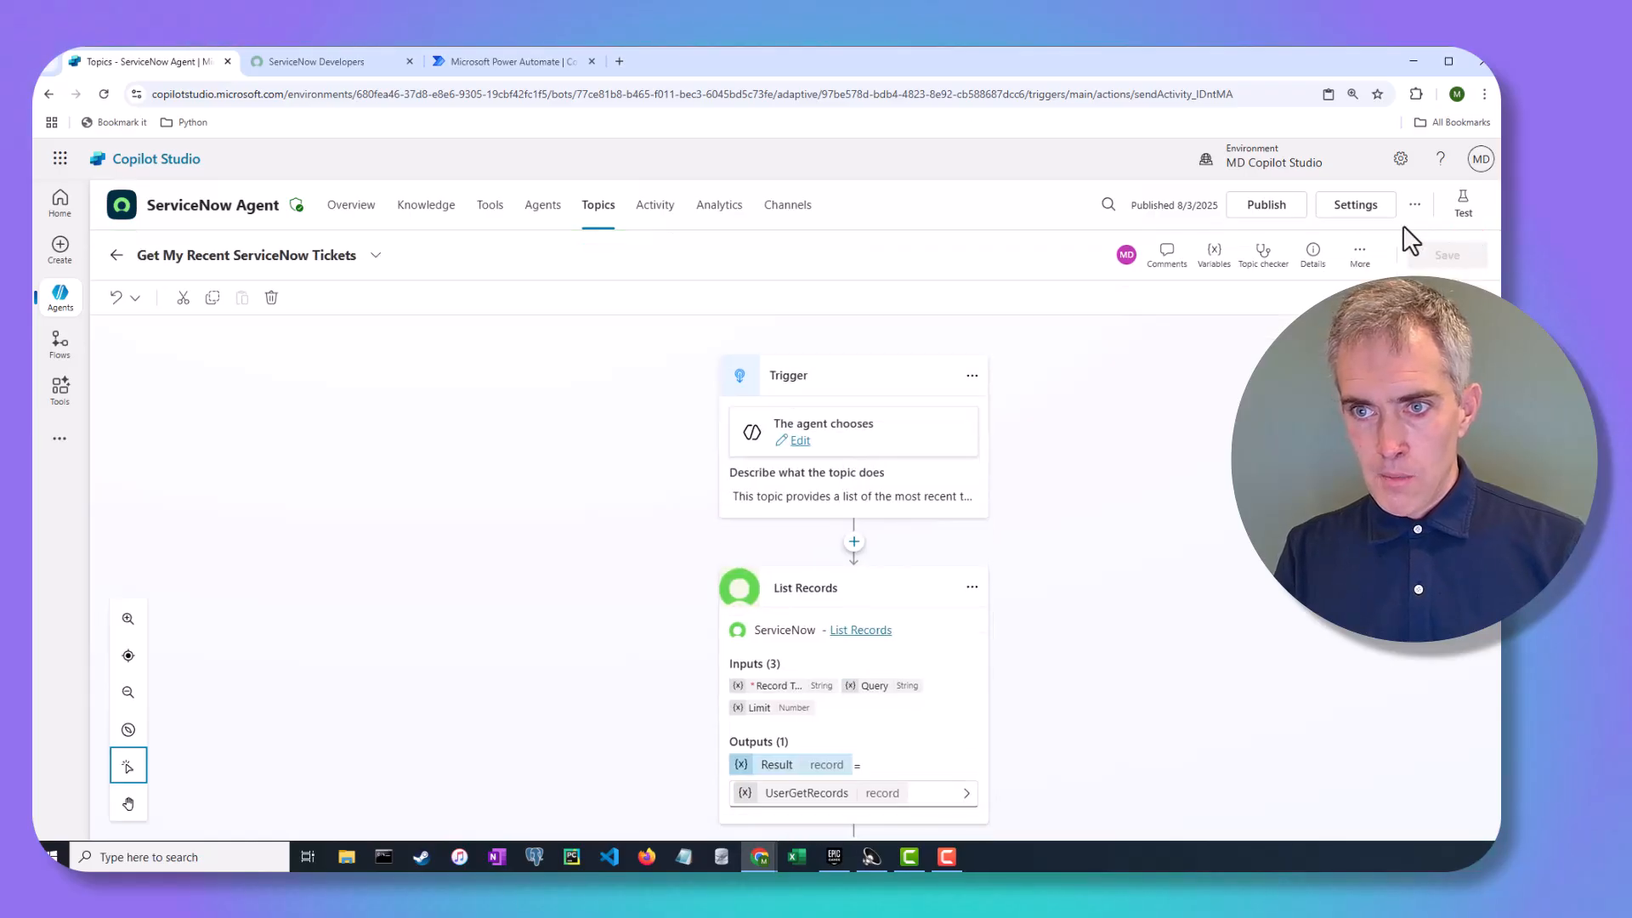
click(1353, 209)
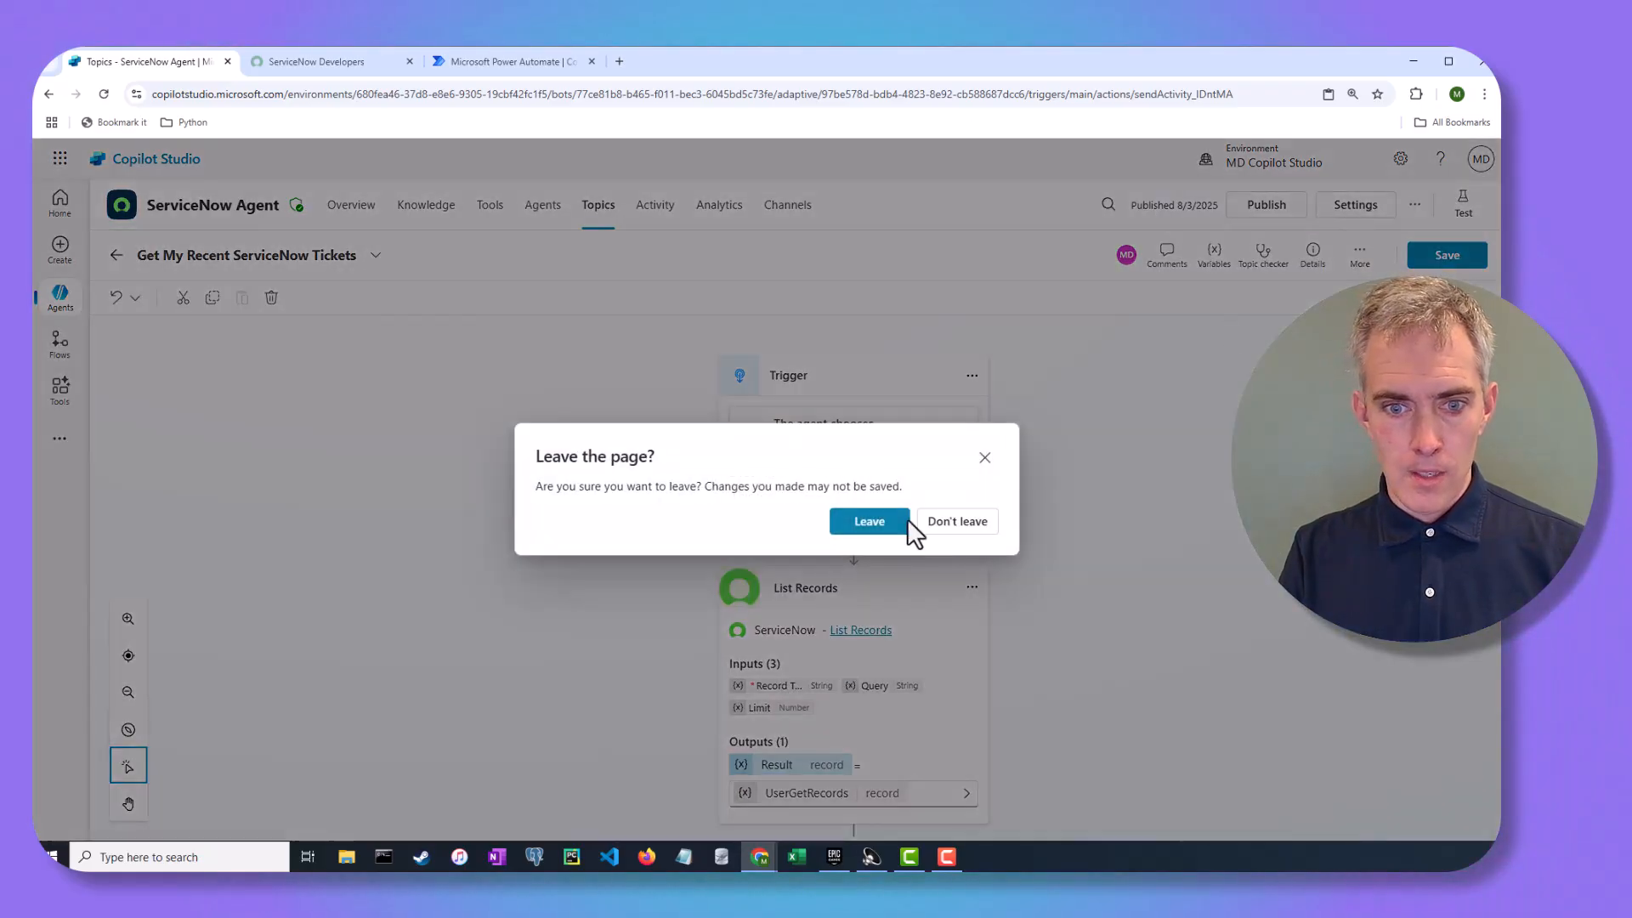
click(871, 527)
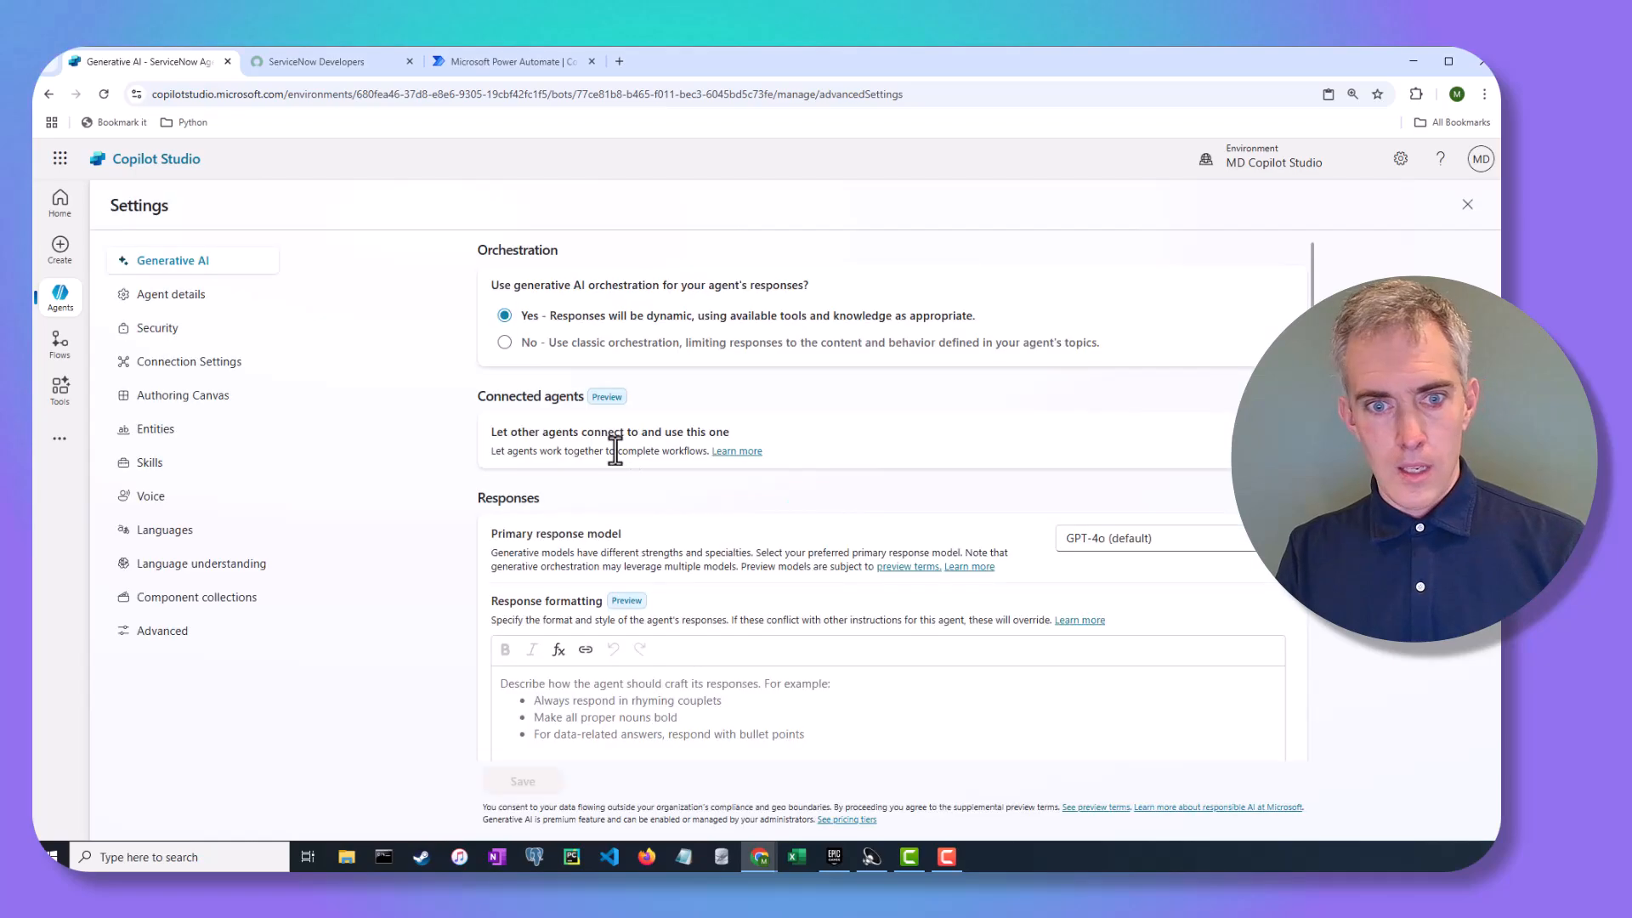
Verify the ServiceNow connection shows Connected in Connection Settings, then close Settings to the Overview
click(222, 364)
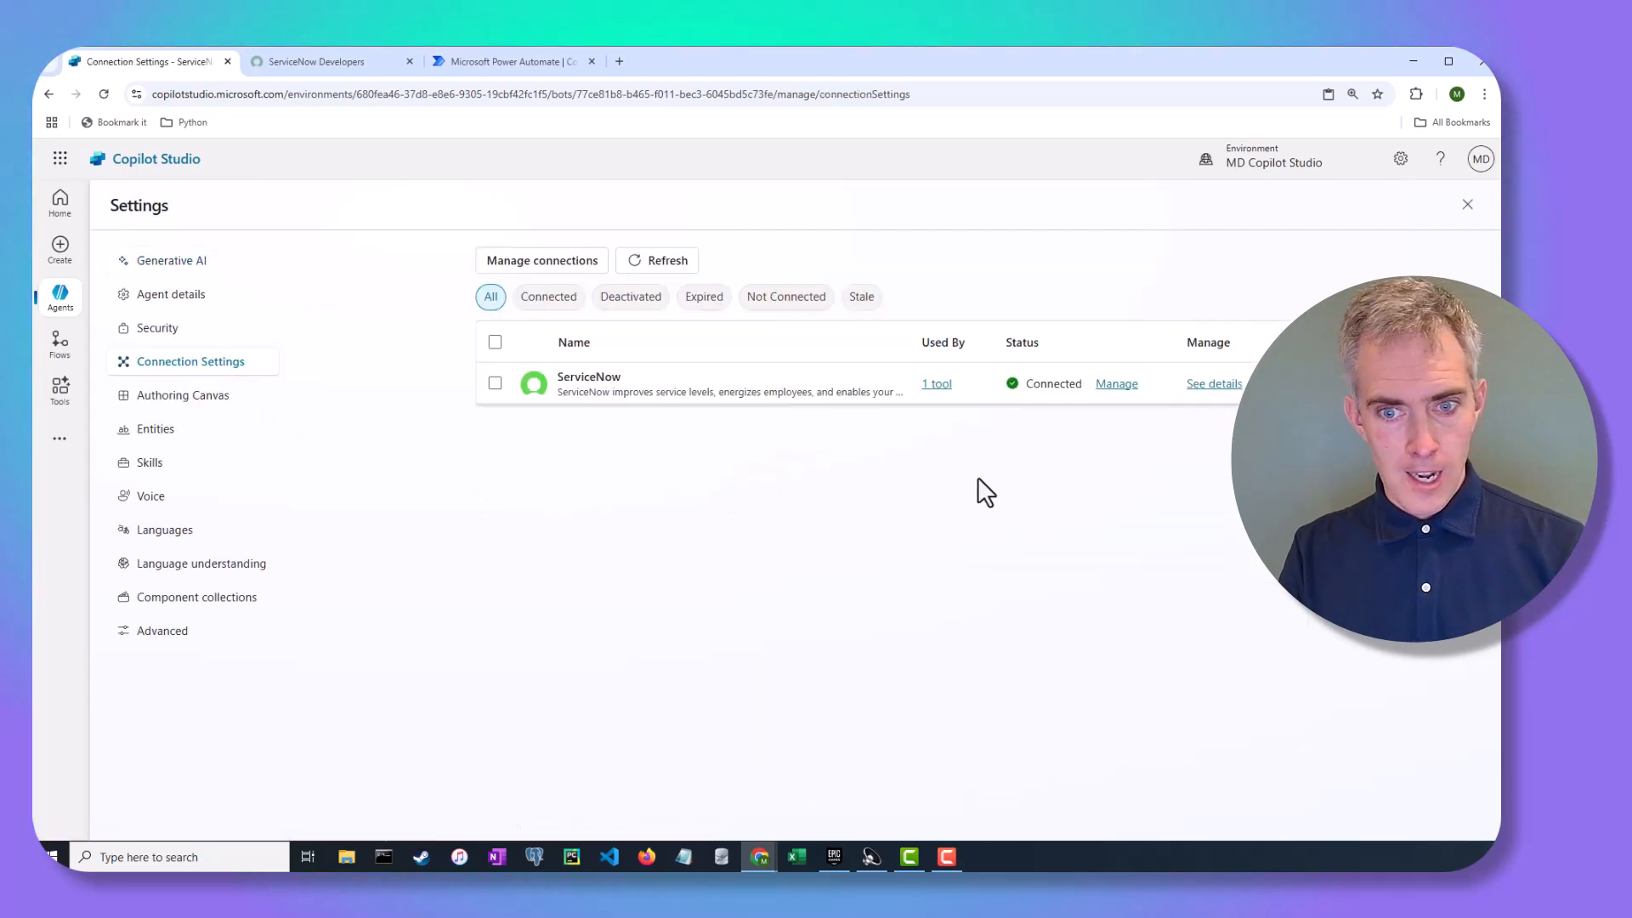
mouse_move(1016, 390)
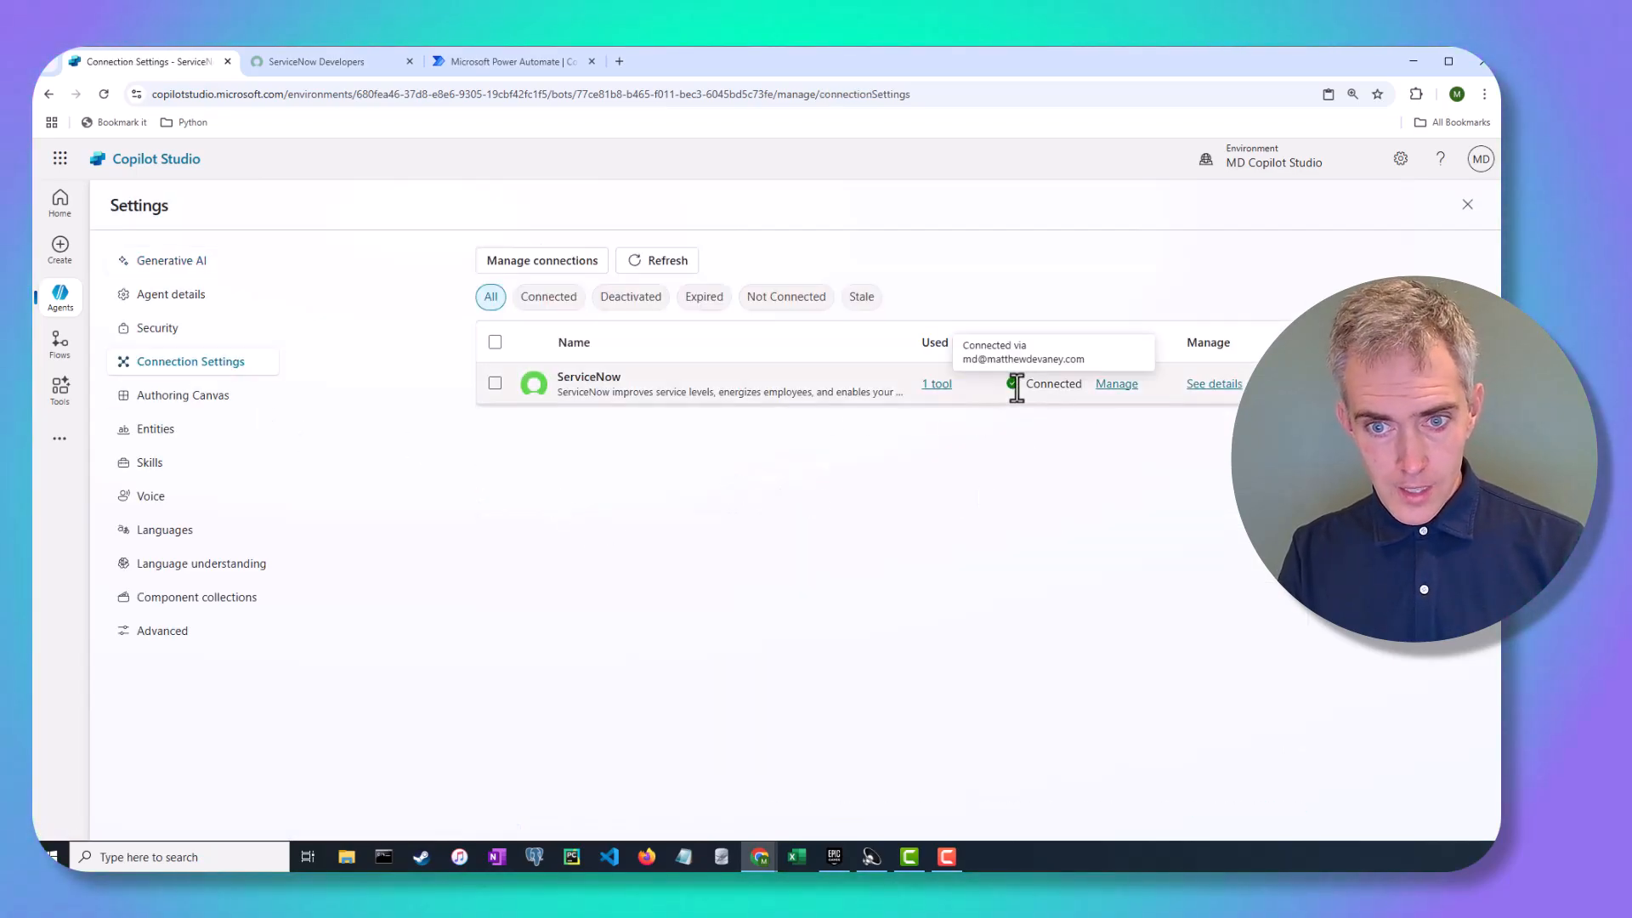
click(1468, 206)
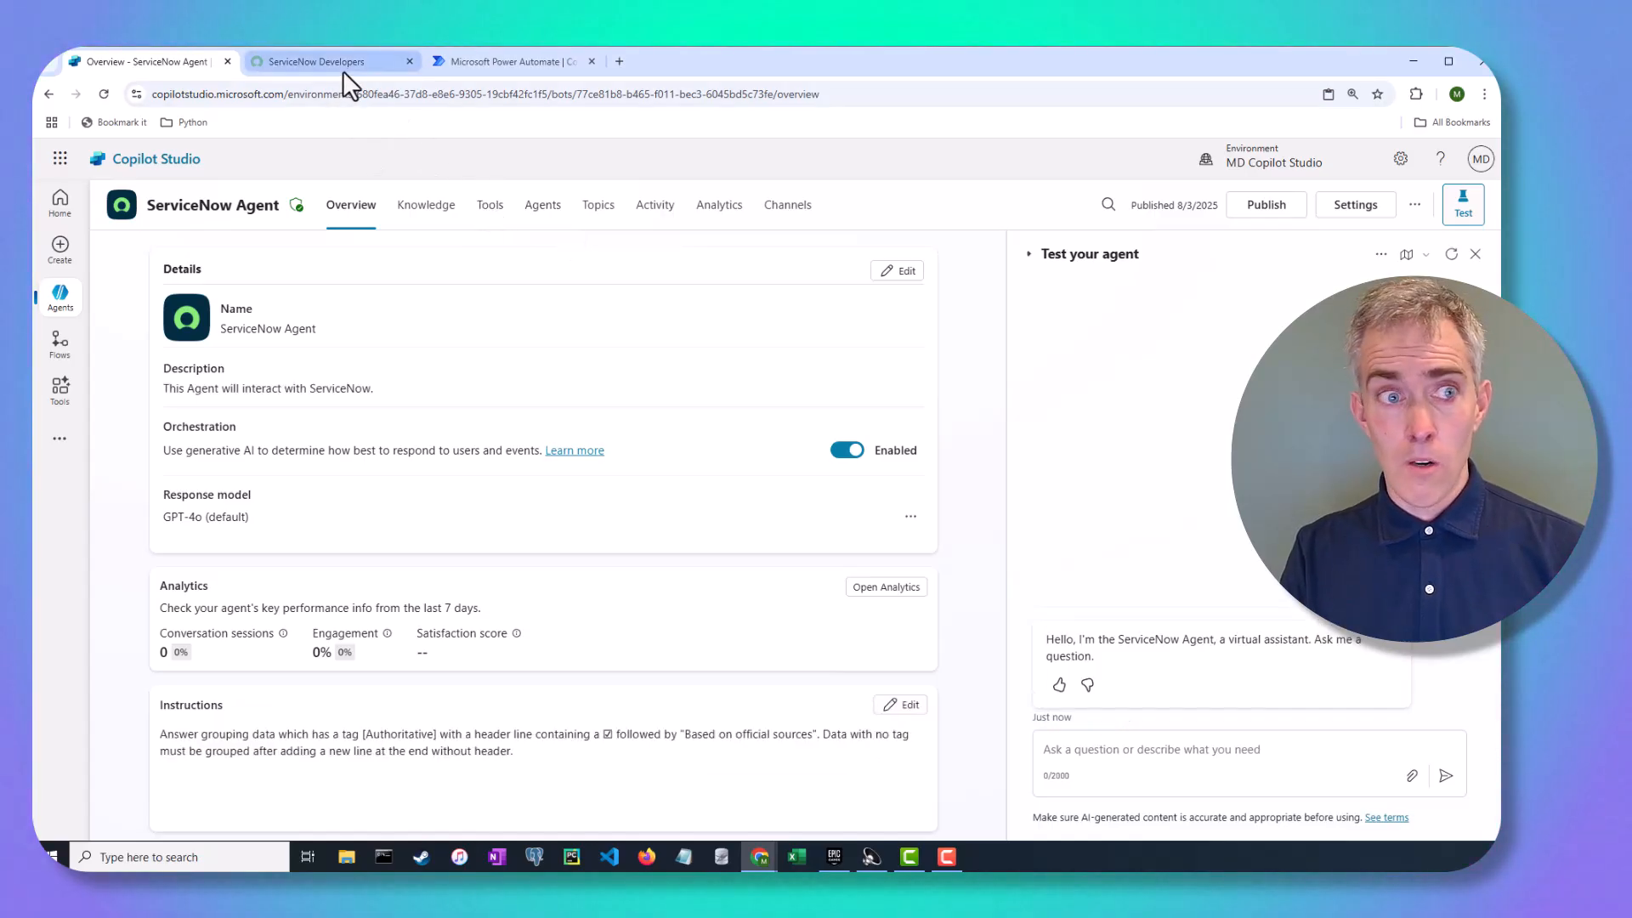
mouse_move(343, 70)
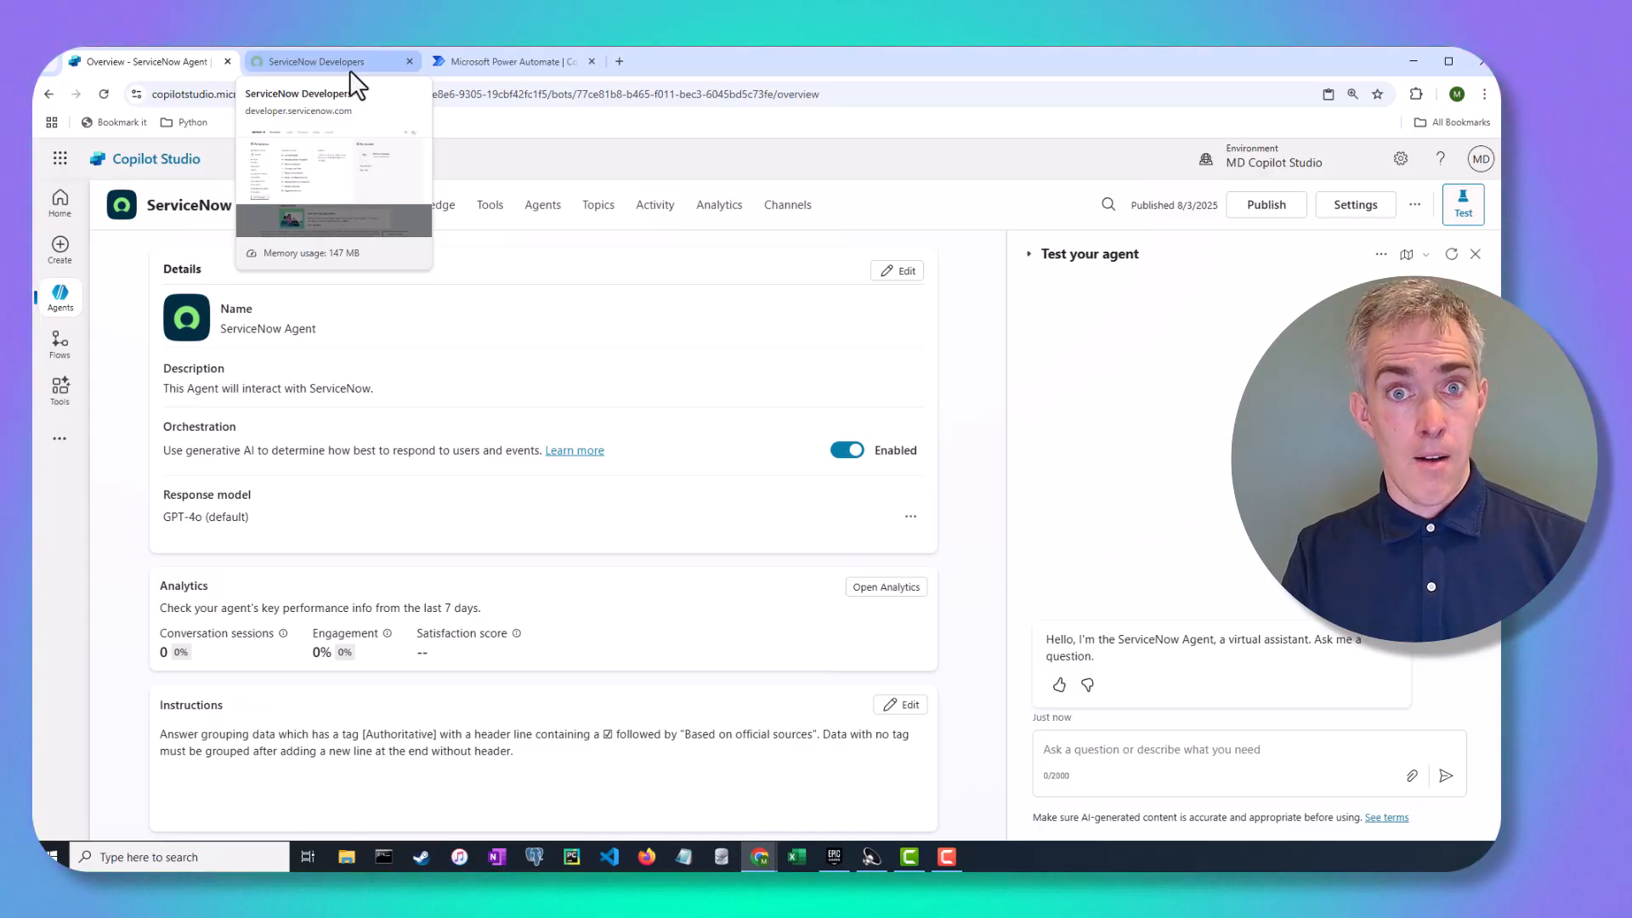
Launch the ServiceNow developer instance and open the Self-Service Incidents list via the navigator
click(349, 70)
click(331, 582)
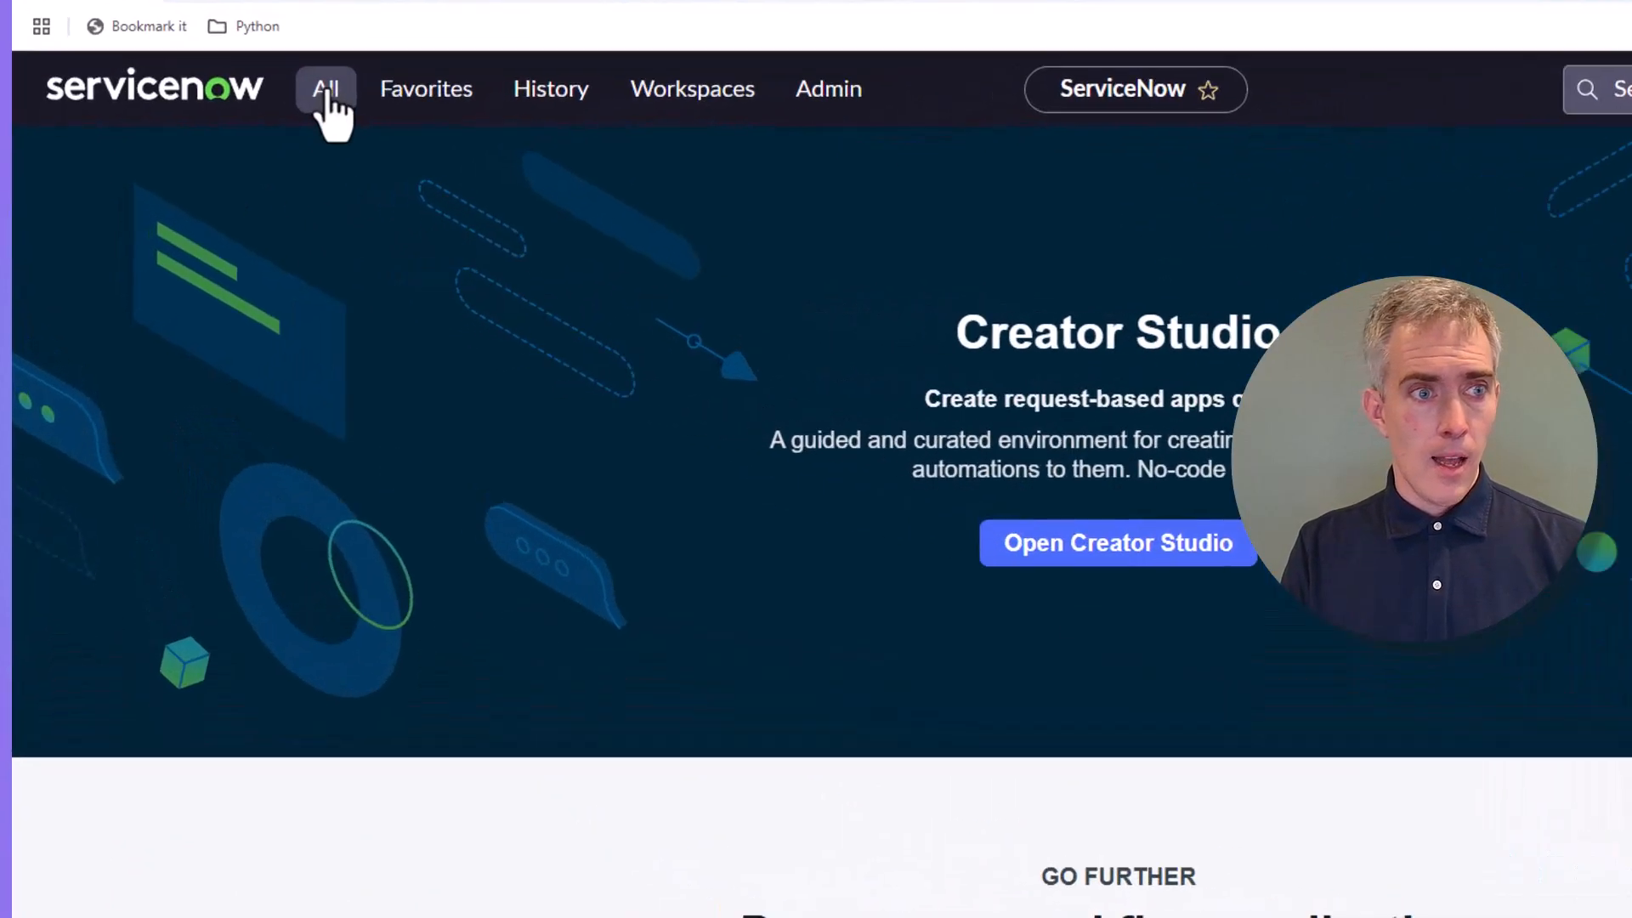
click(237, 164)
text(incide)
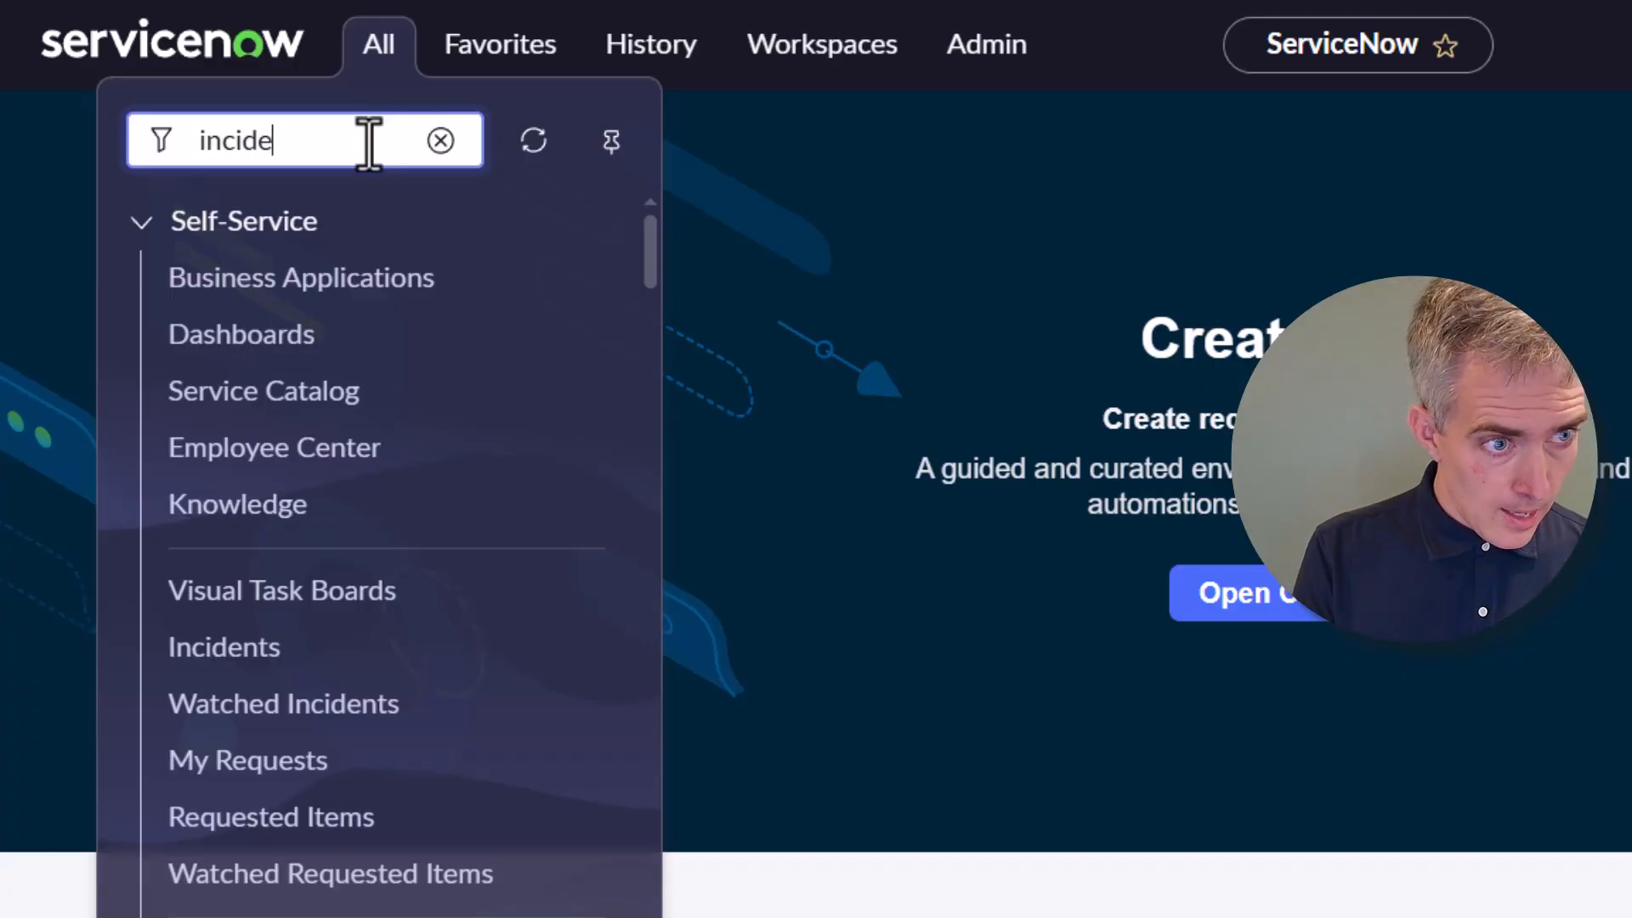
text(nts)
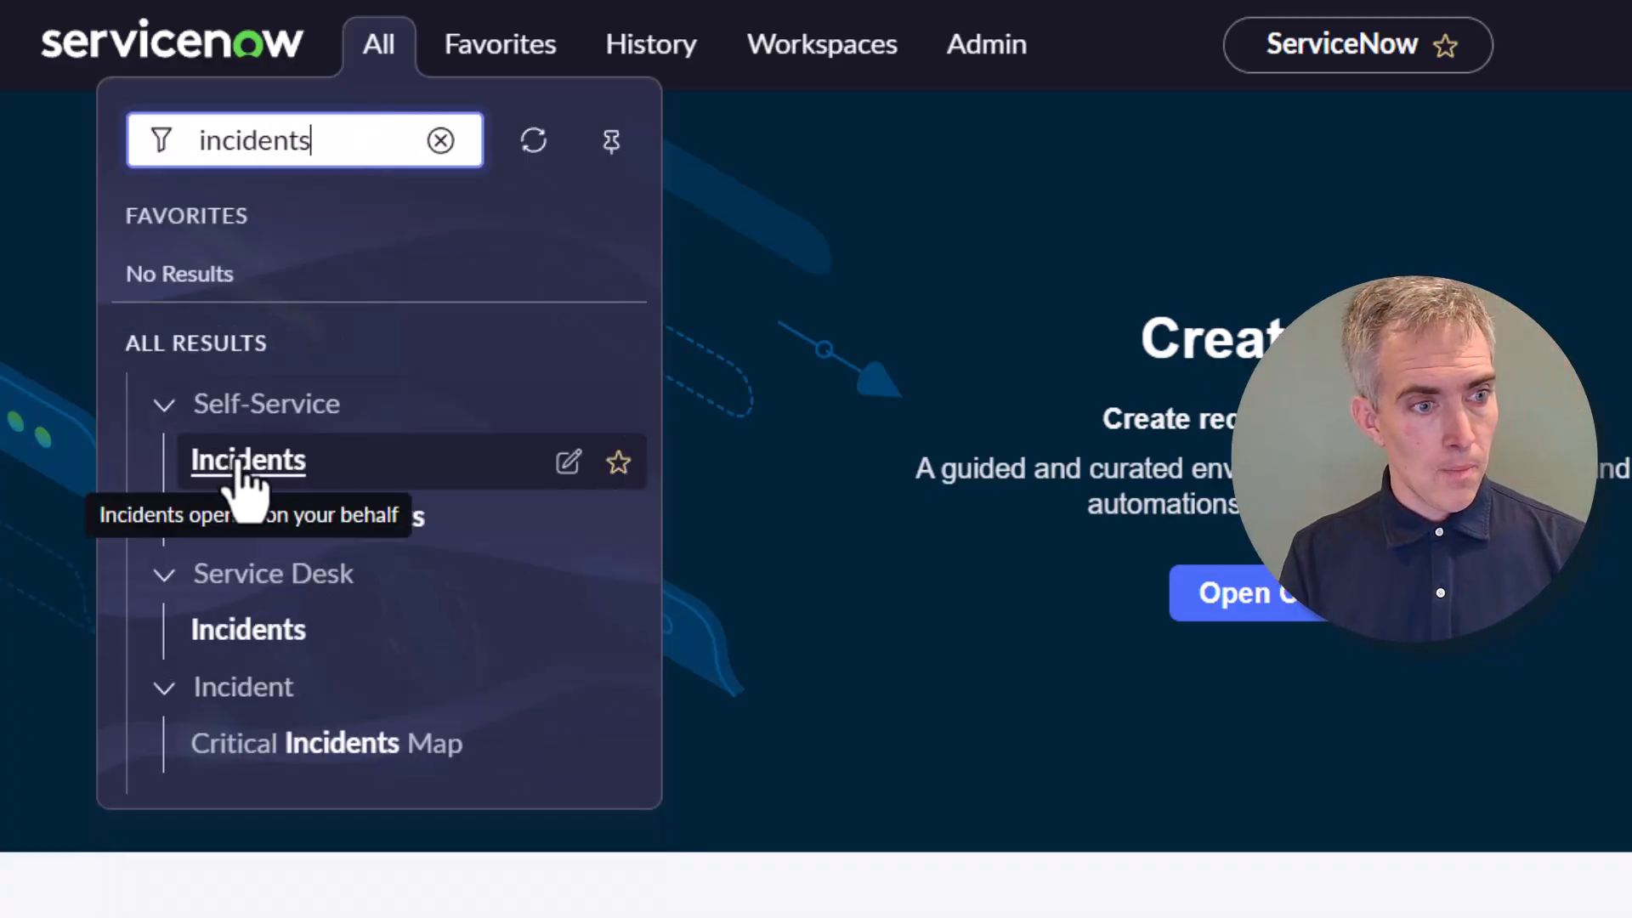
click(236, 465)
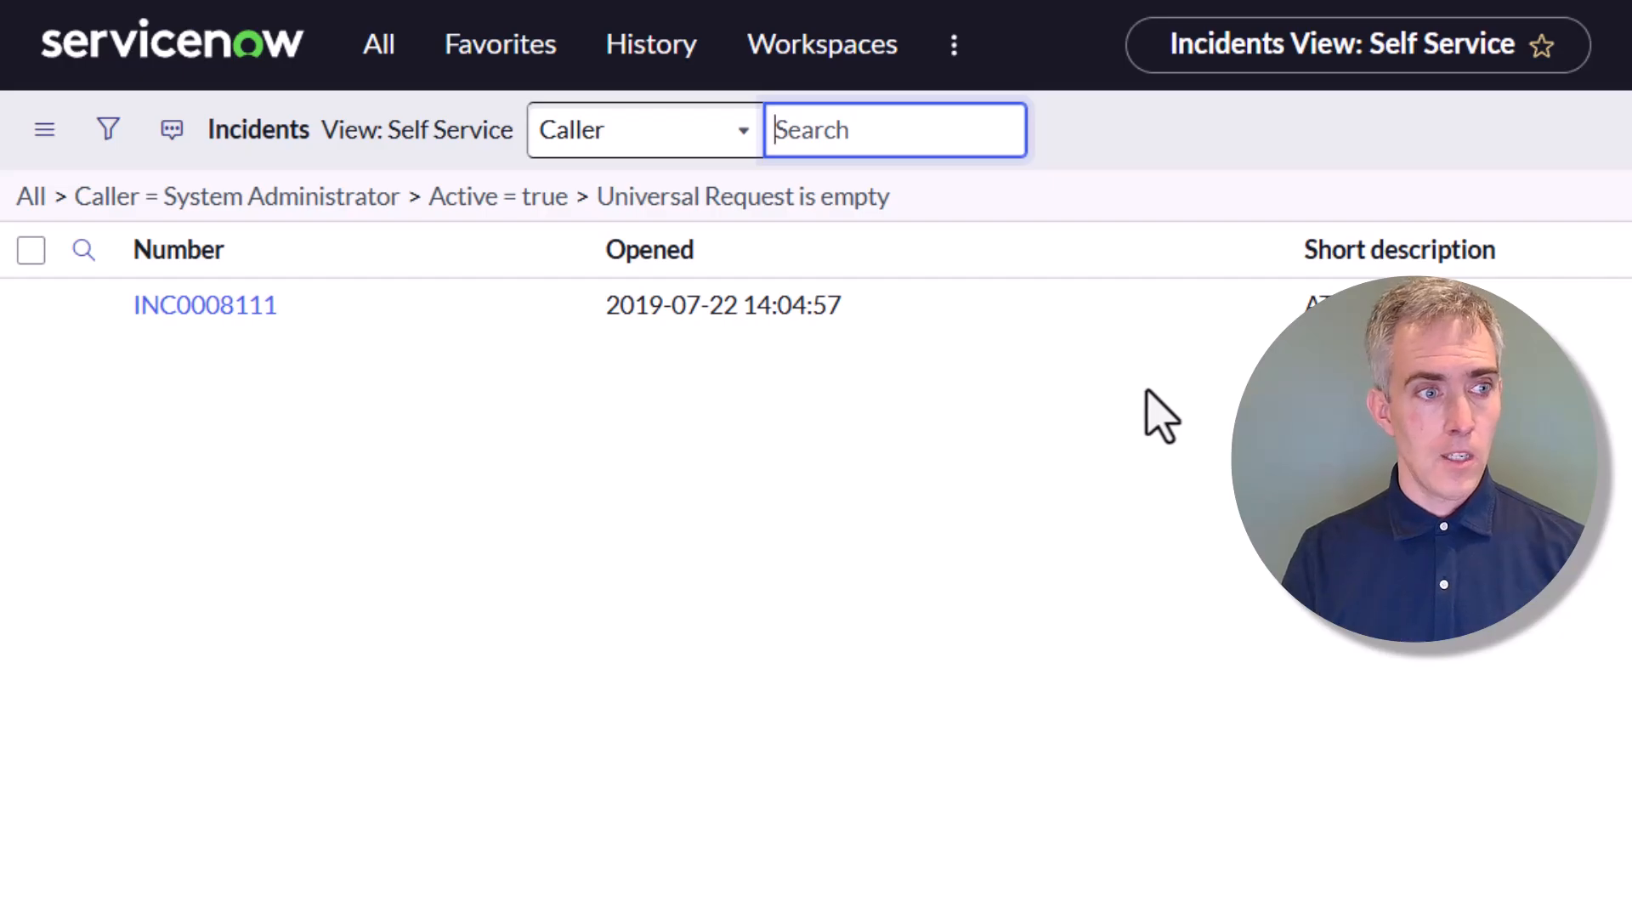
Remove the list filters to show all 67 incidents and page forward to records 41–60
click(31, 197)
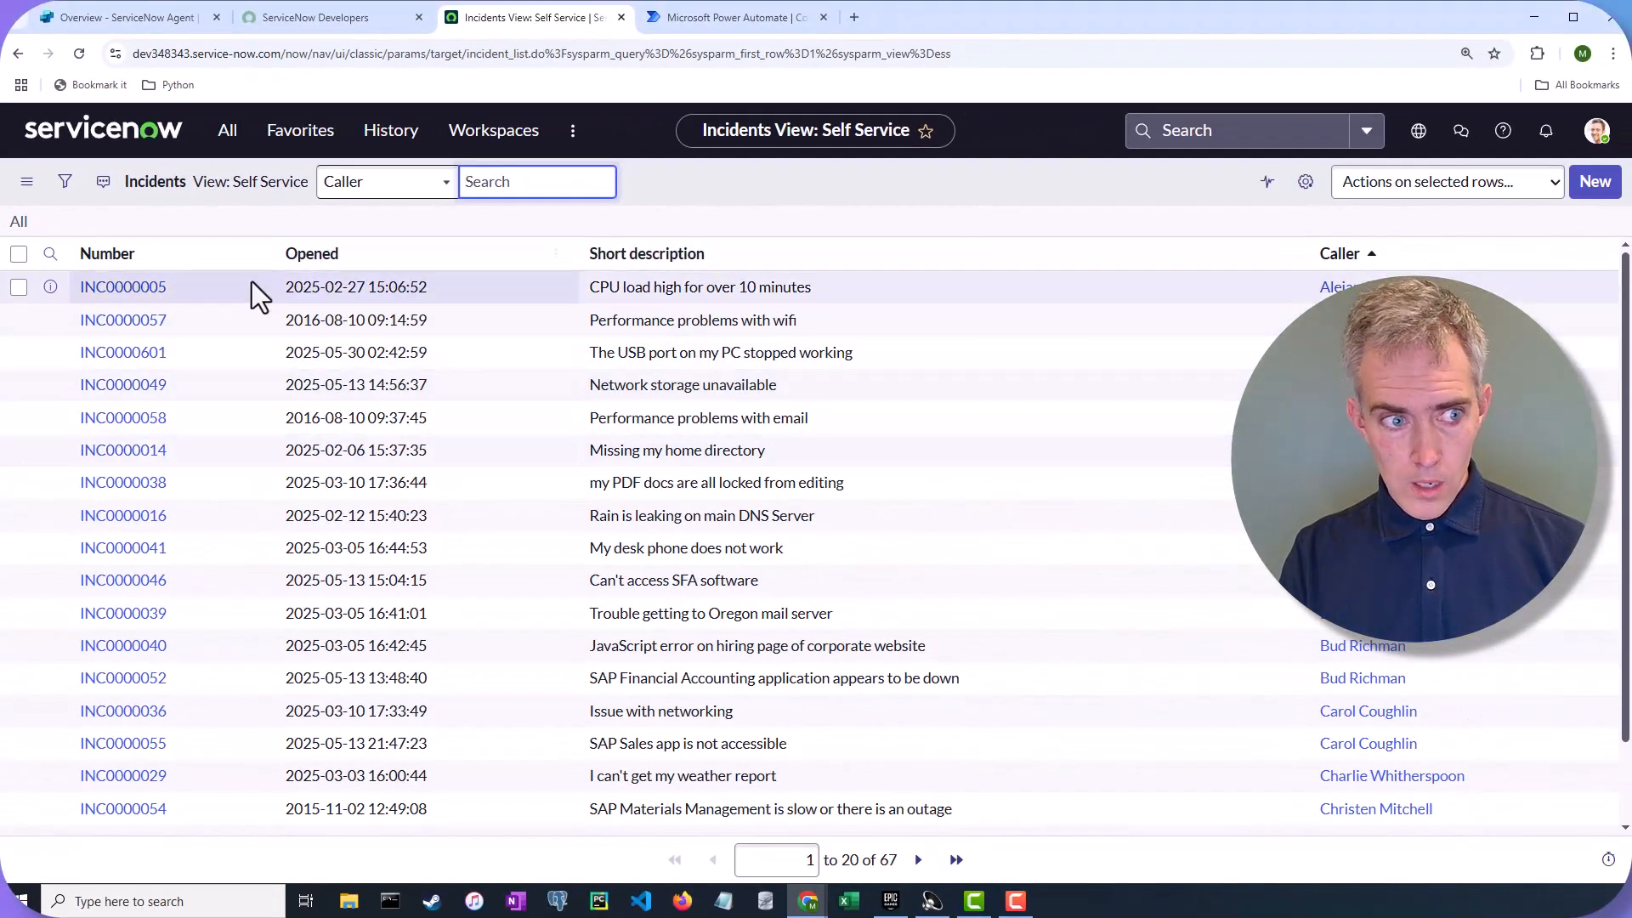
scroll(680, 442, down, 2)
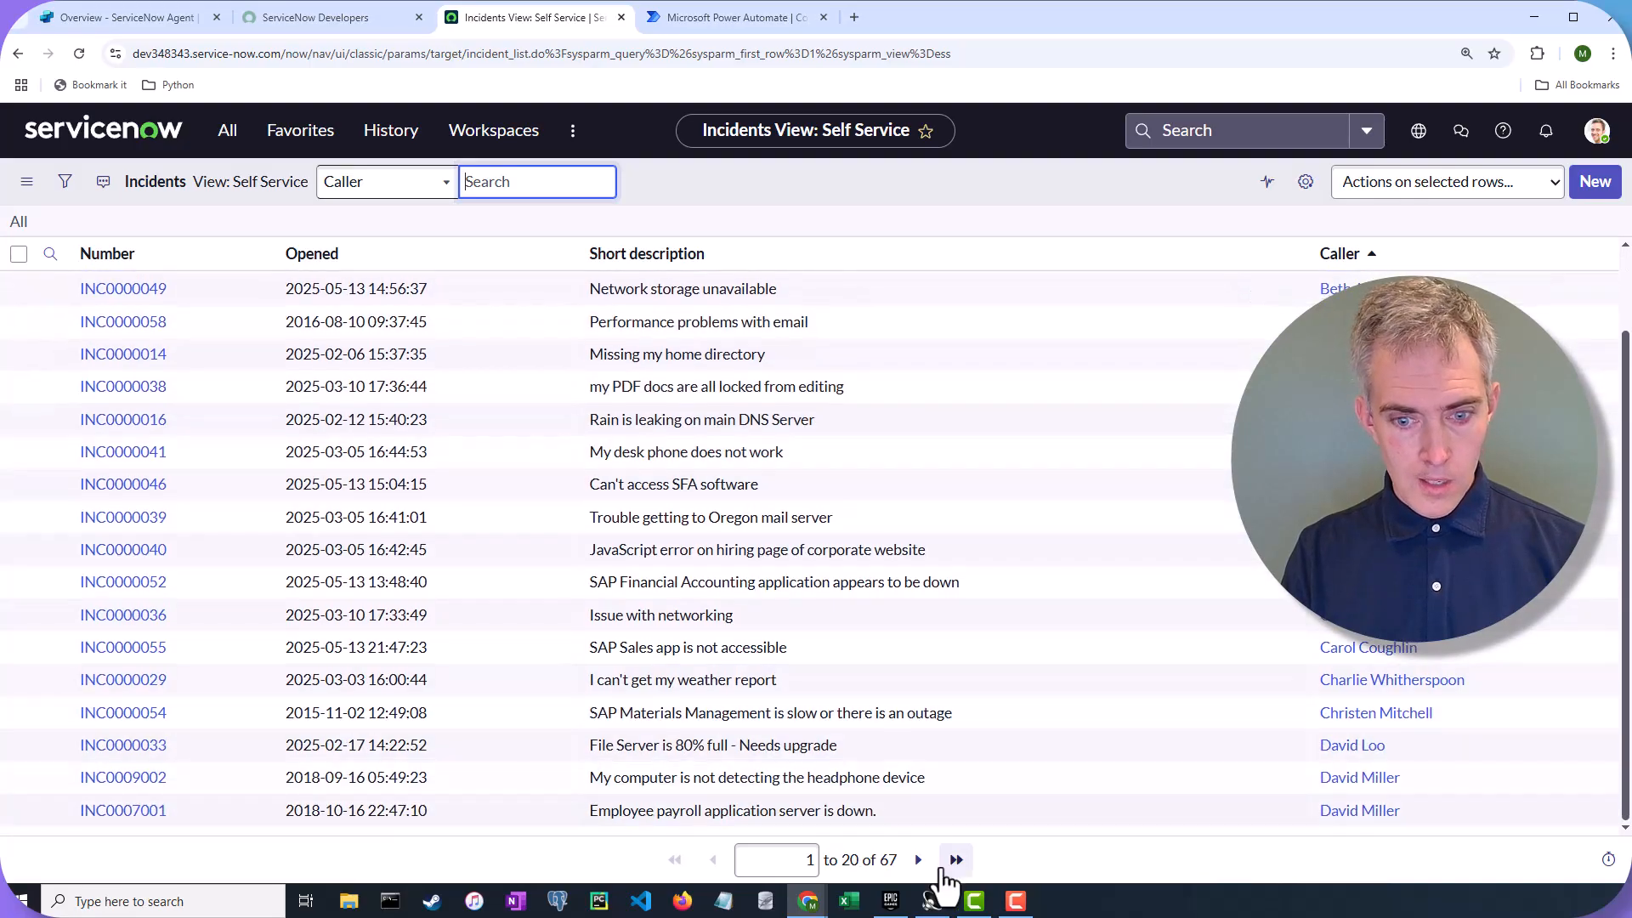
click(918, 860)
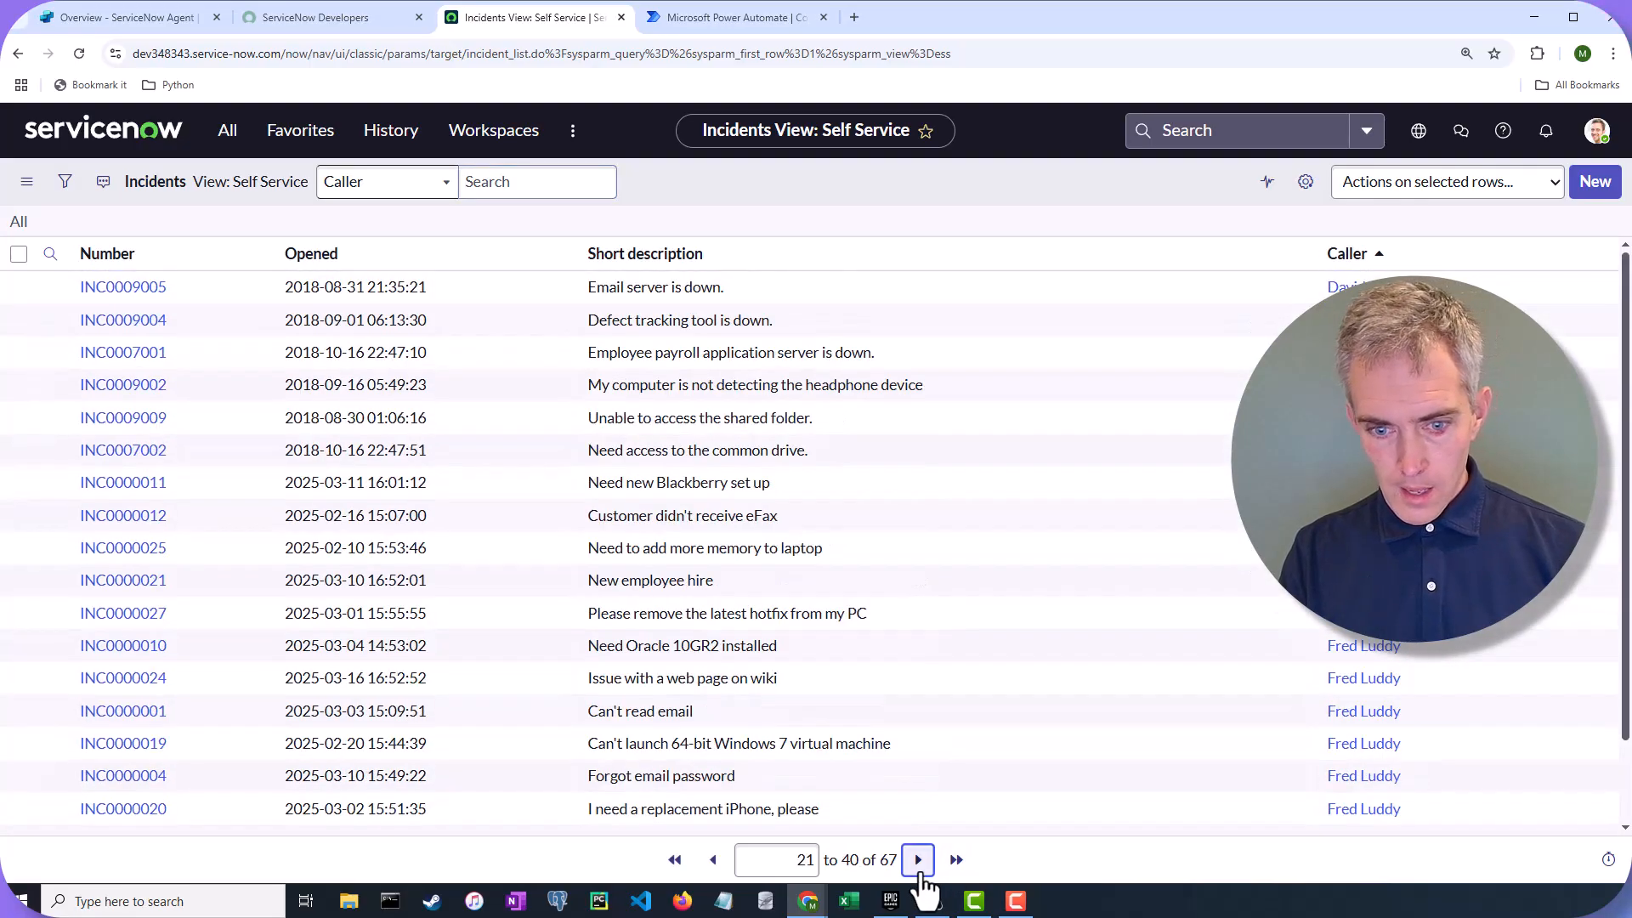
click(918, 863)
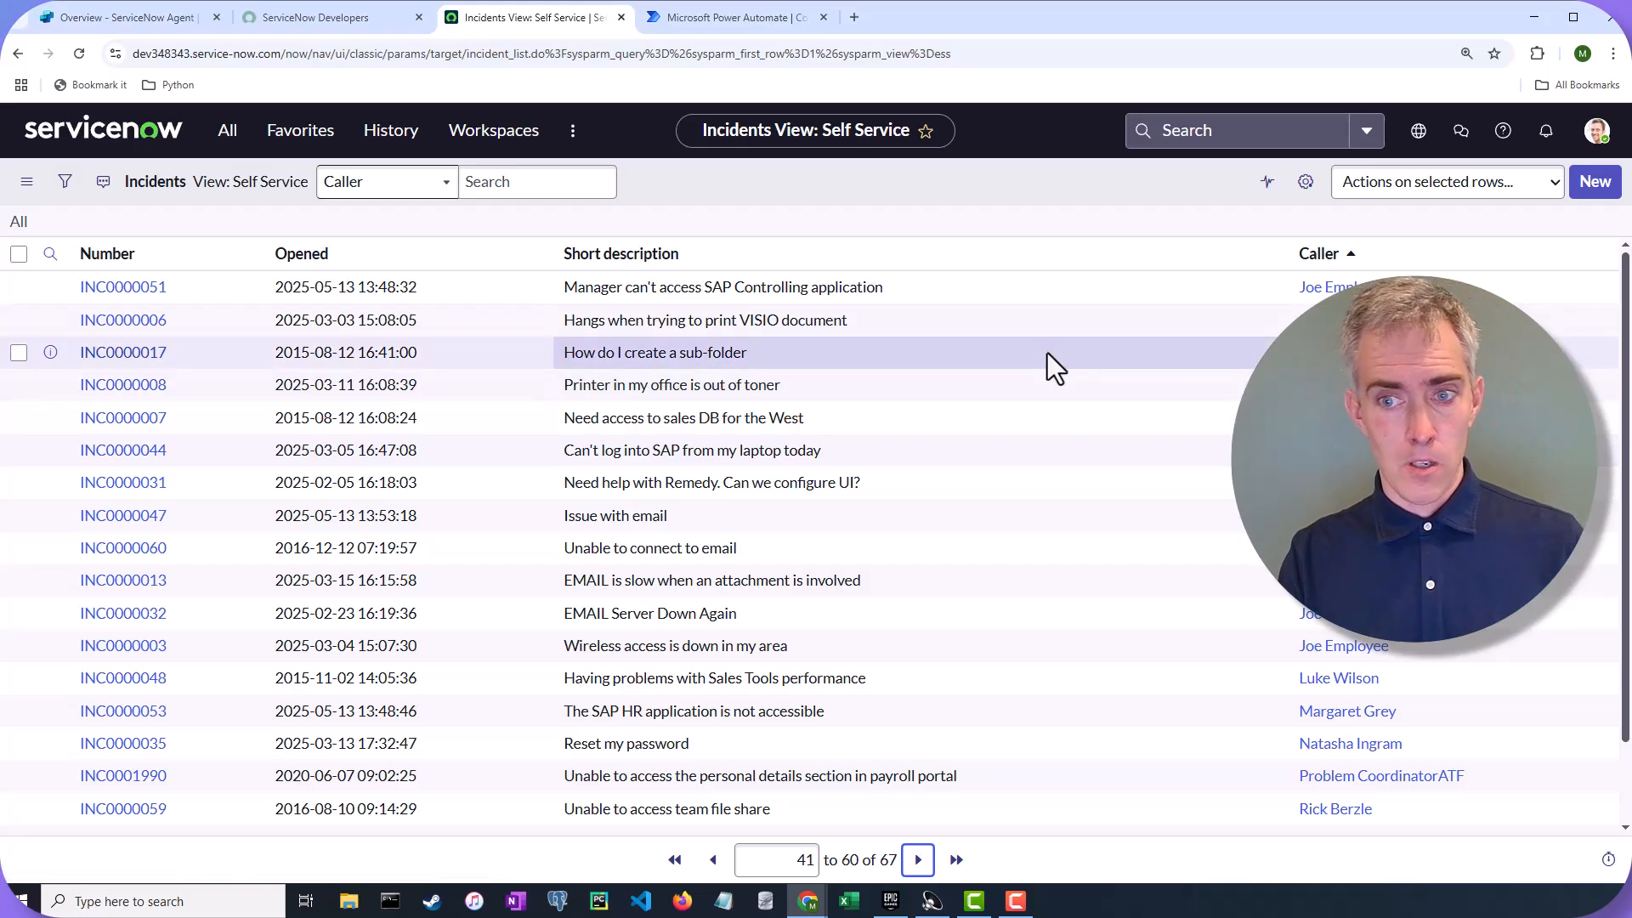
Open incident INC0000051, inspect its short description and the sys_id in the URL, then go back
click(149, 293)
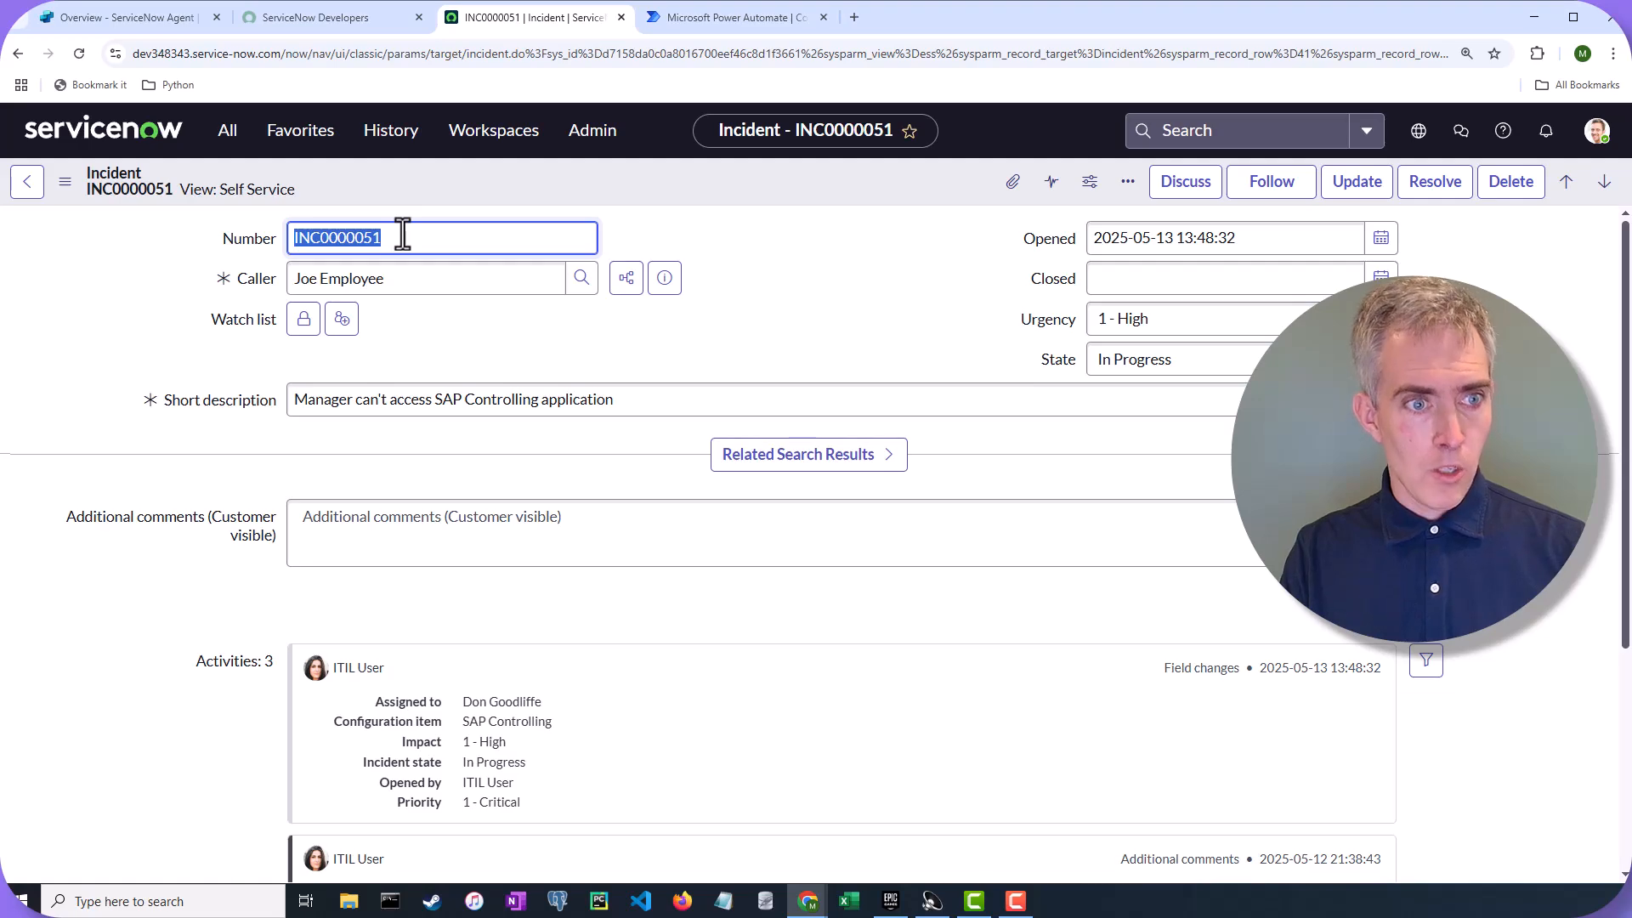
triple_click(382, 399)
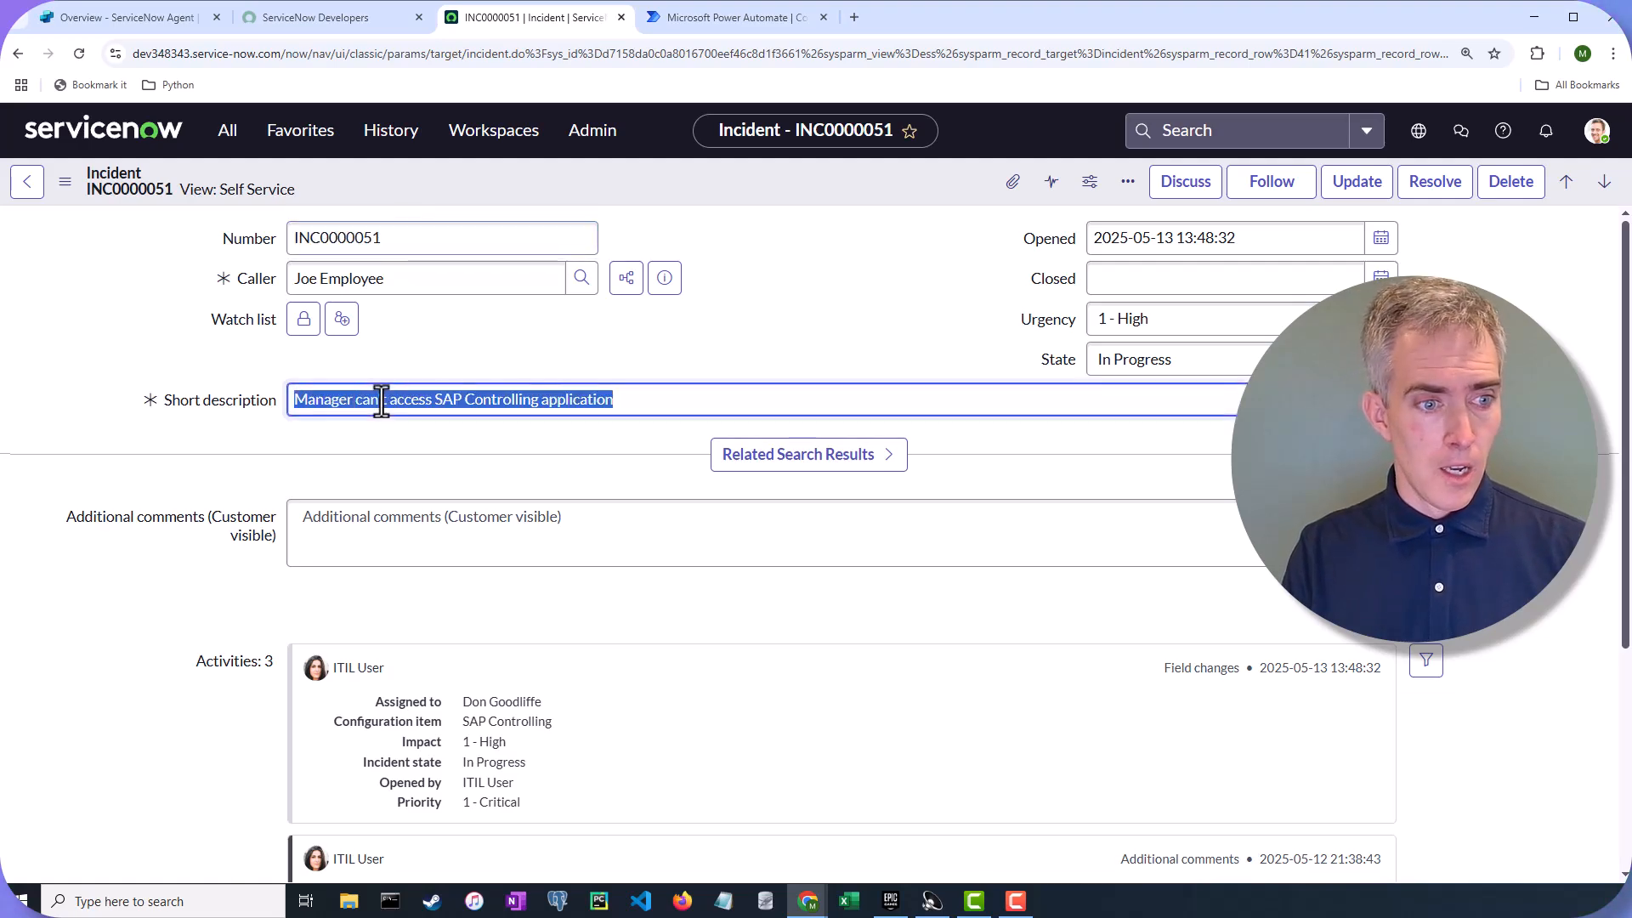
click(1428, 468)
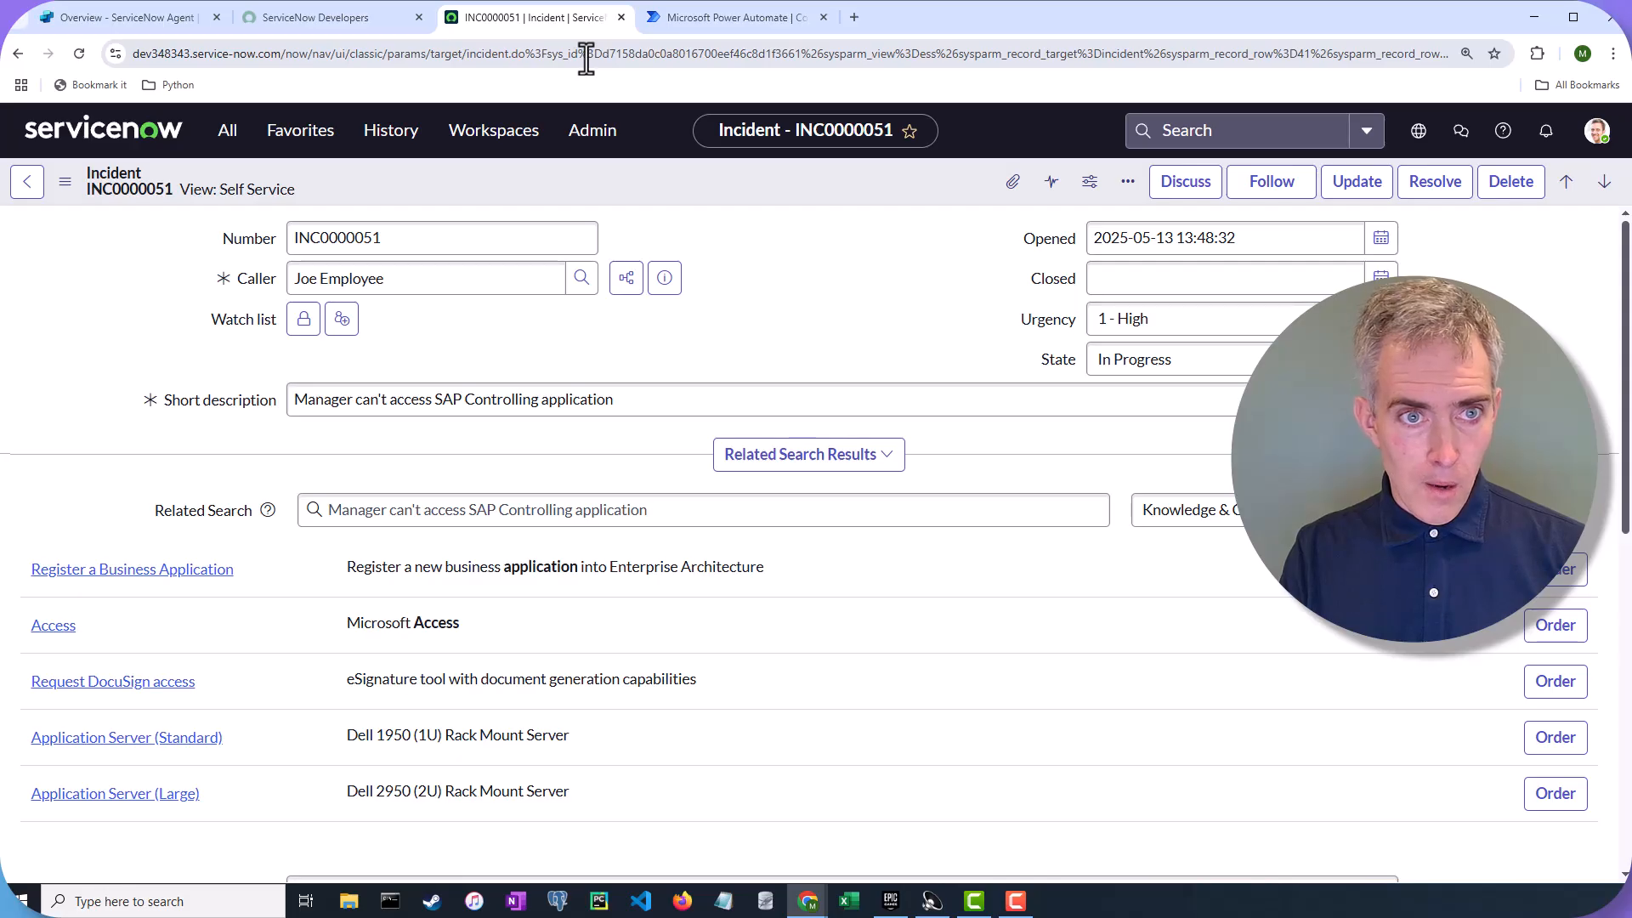
drag(601, 59, 642, 59)
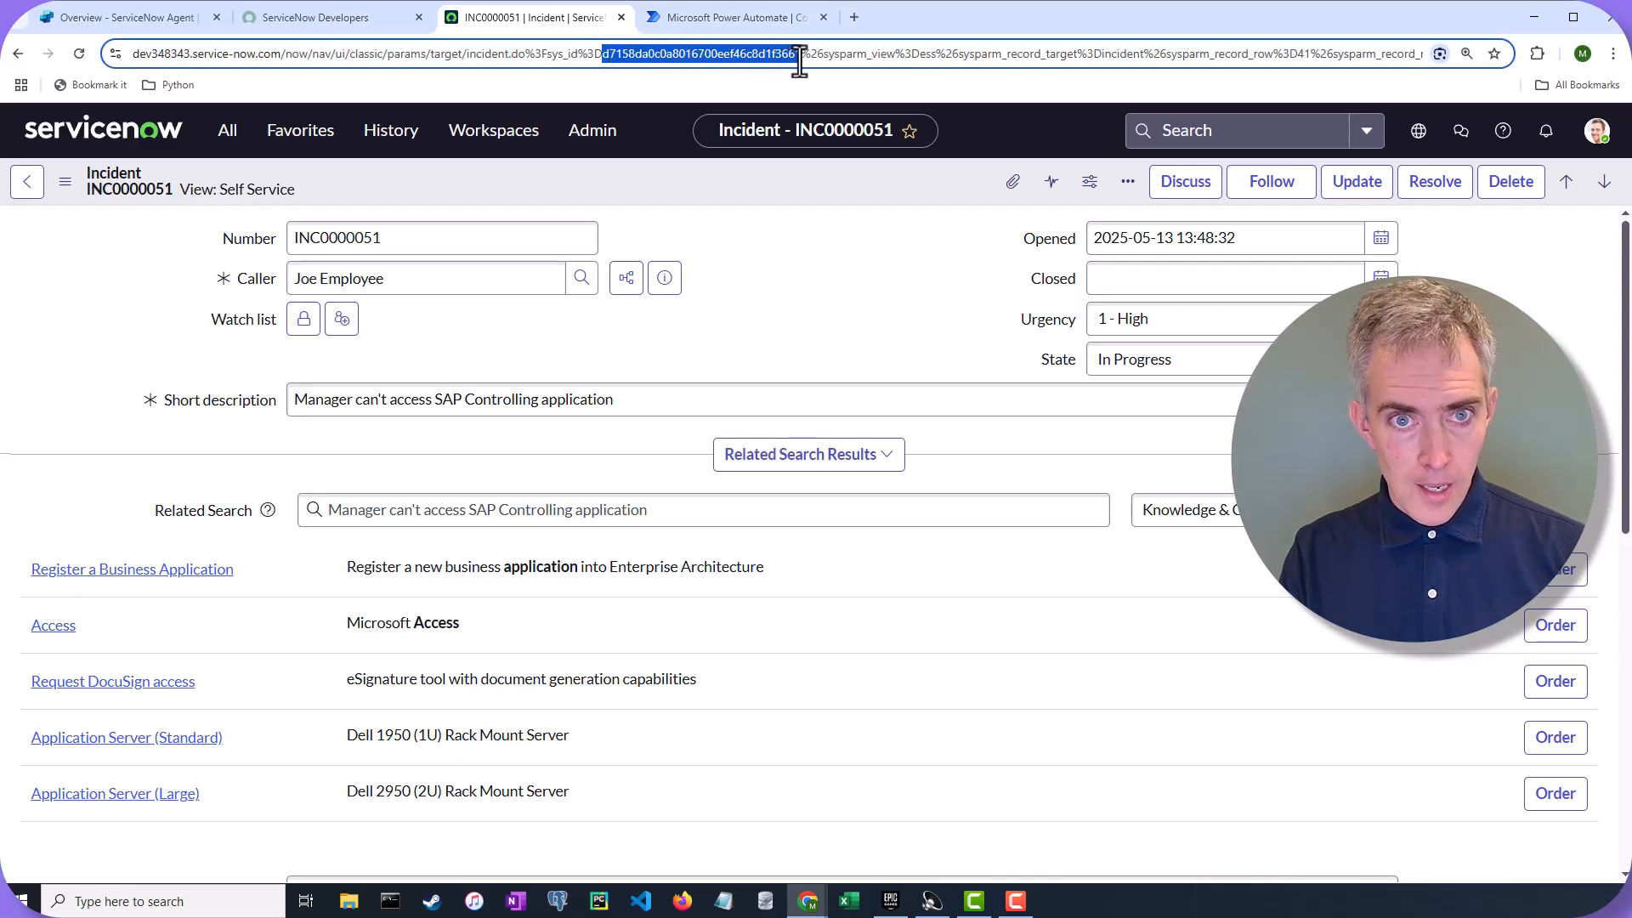
drag(800, 61, 801, 61)
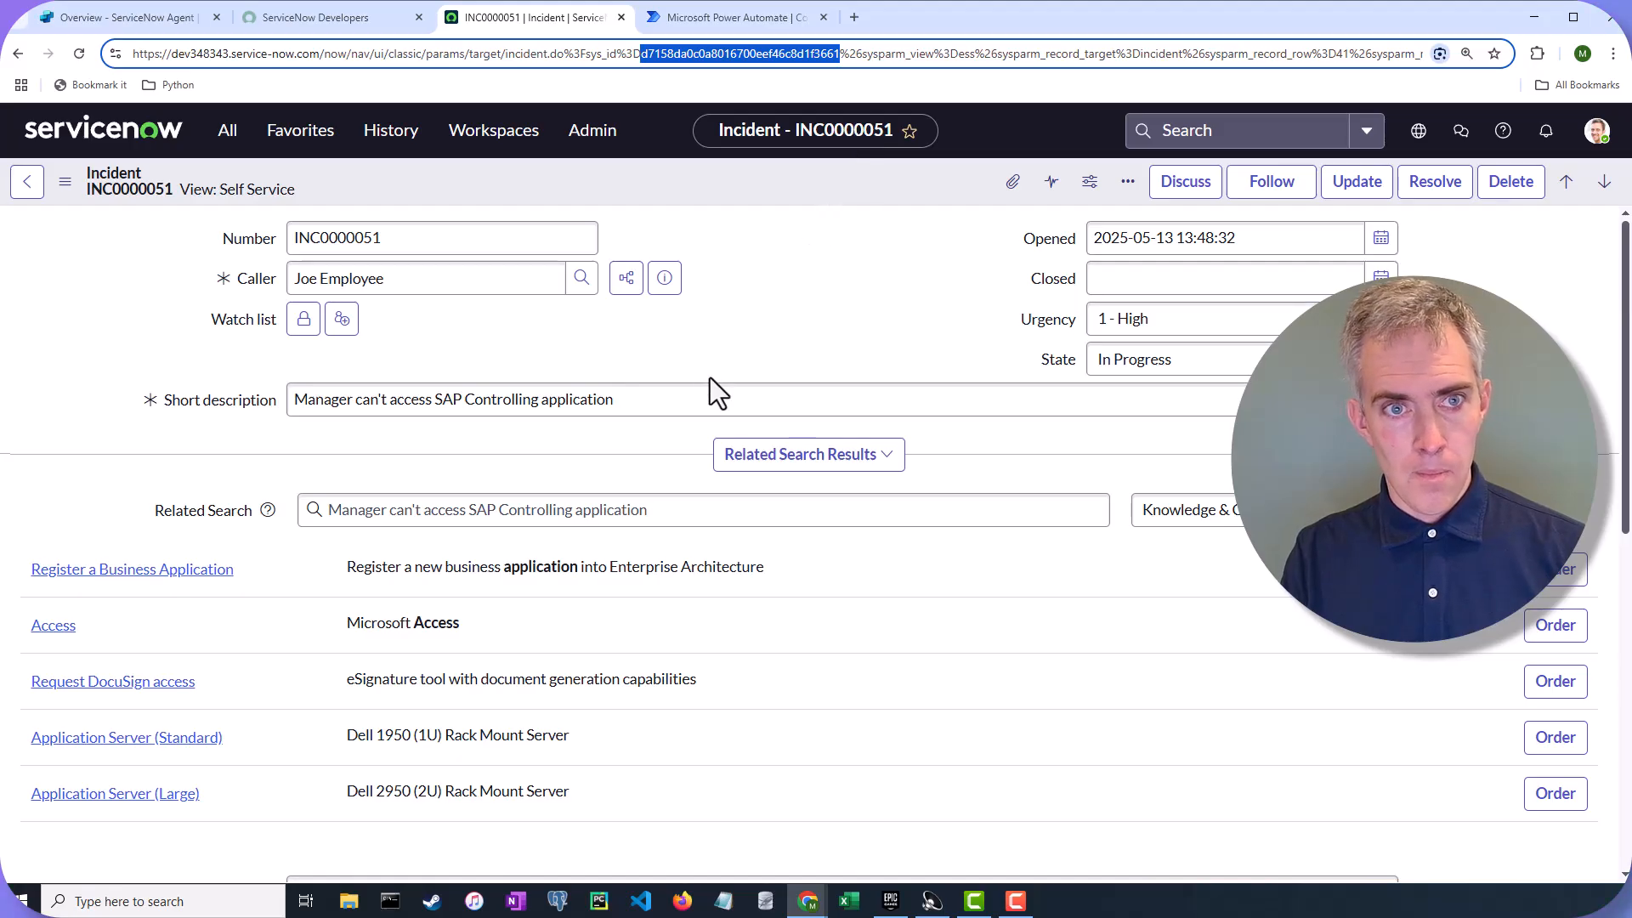
click(794, 300)
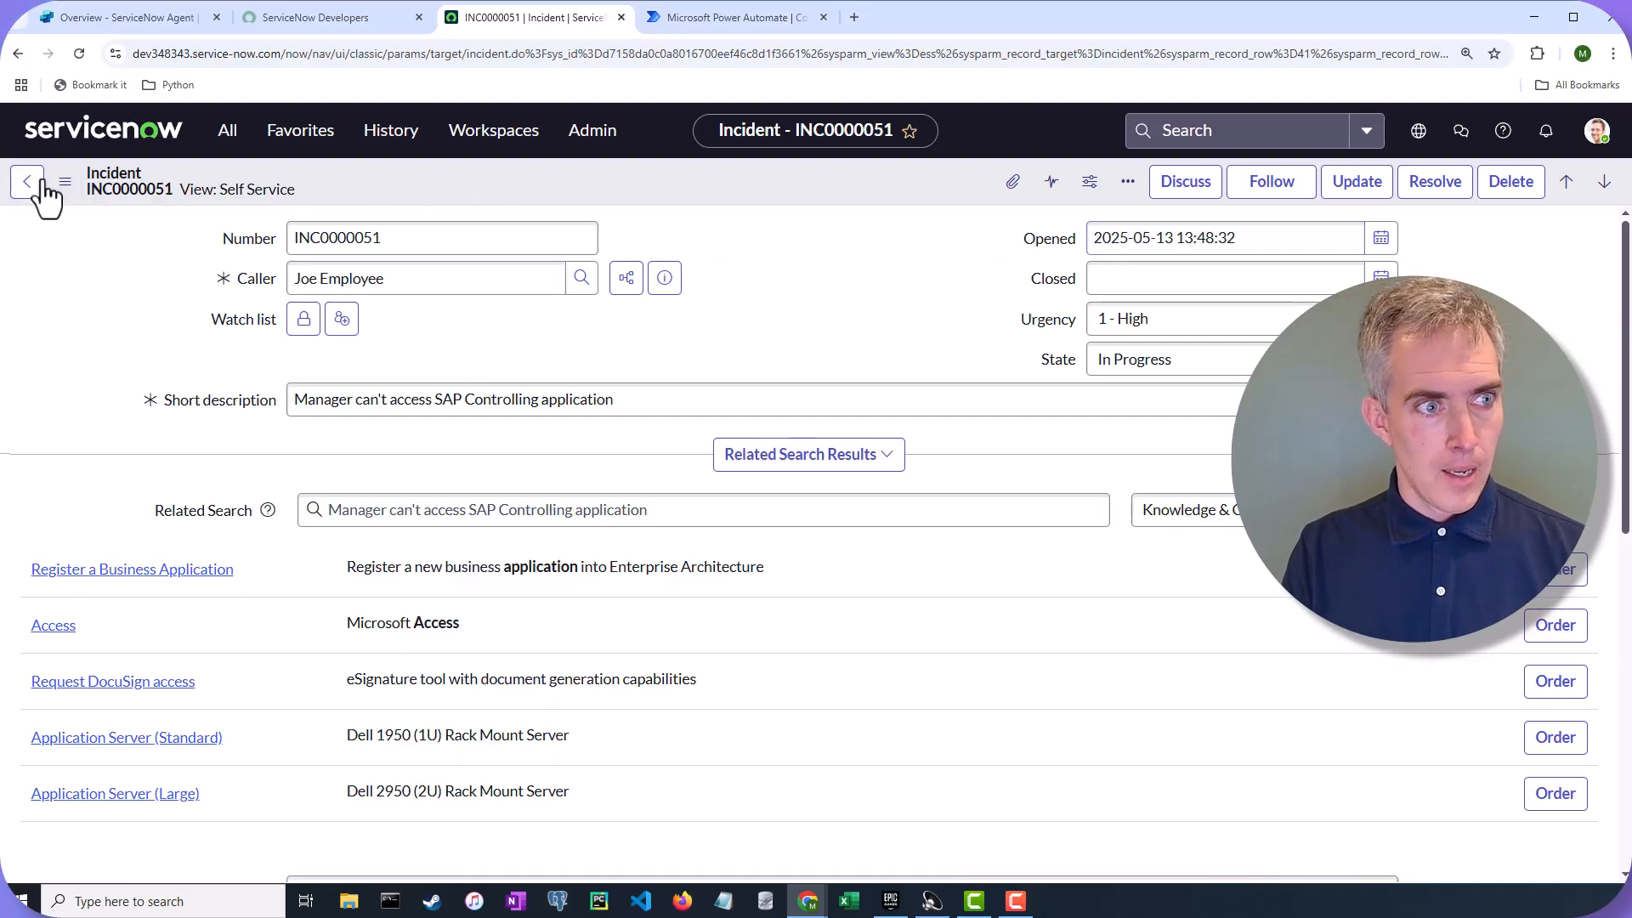
click(238, 136)
Find 'Users' in the application navigator and open the Organization > Users list
click(179, 188)
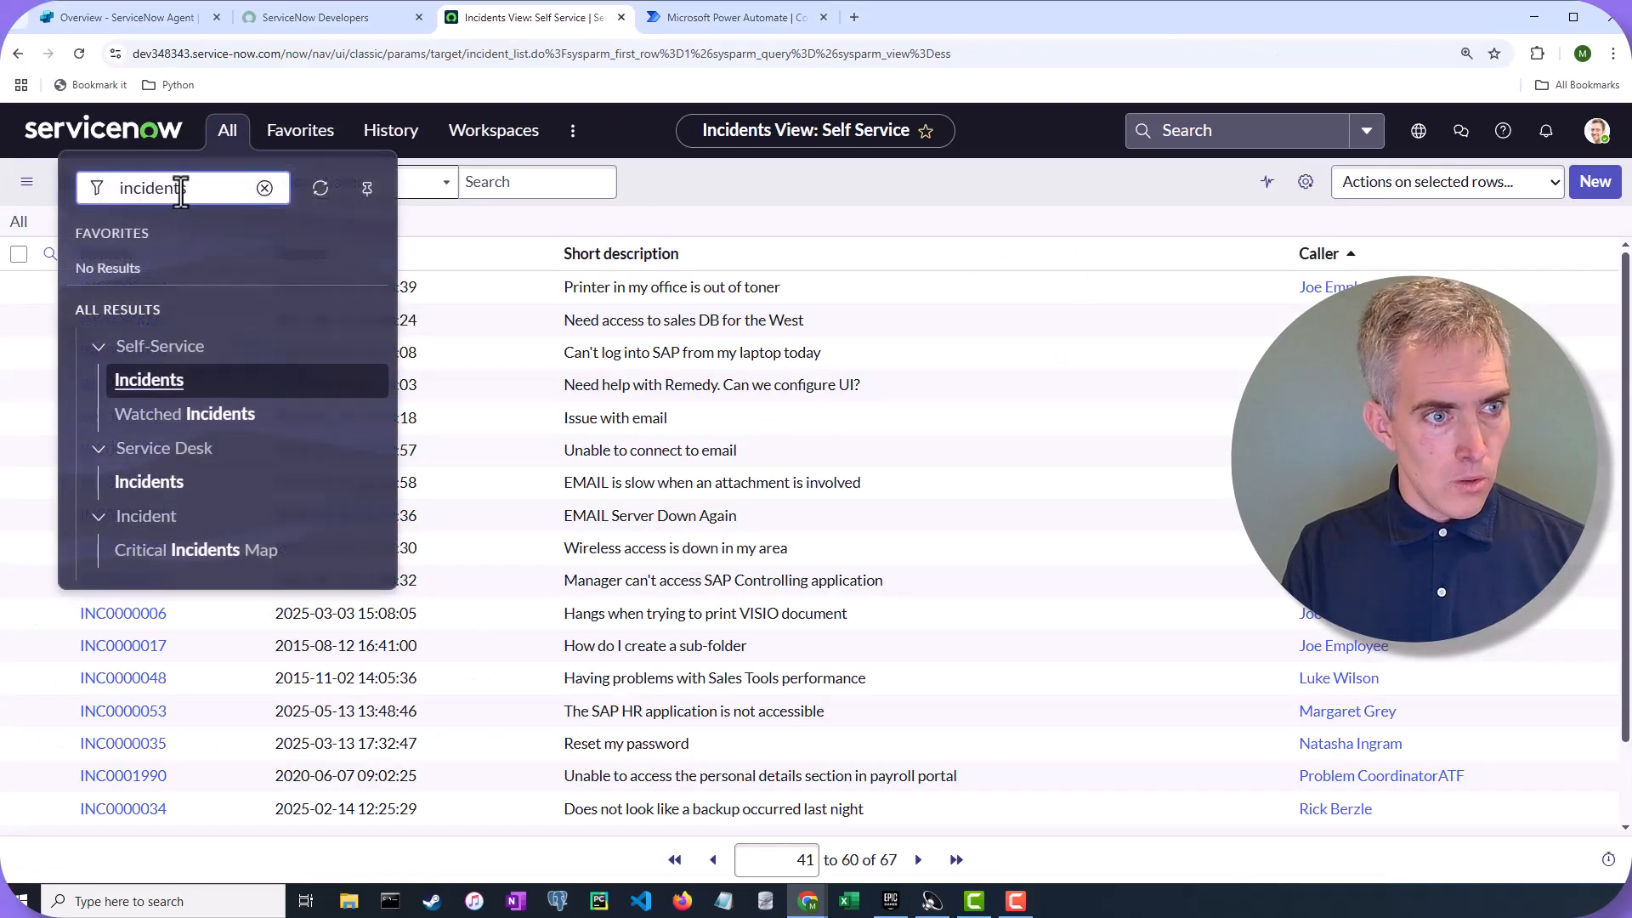
click(266, 188)
text(U)
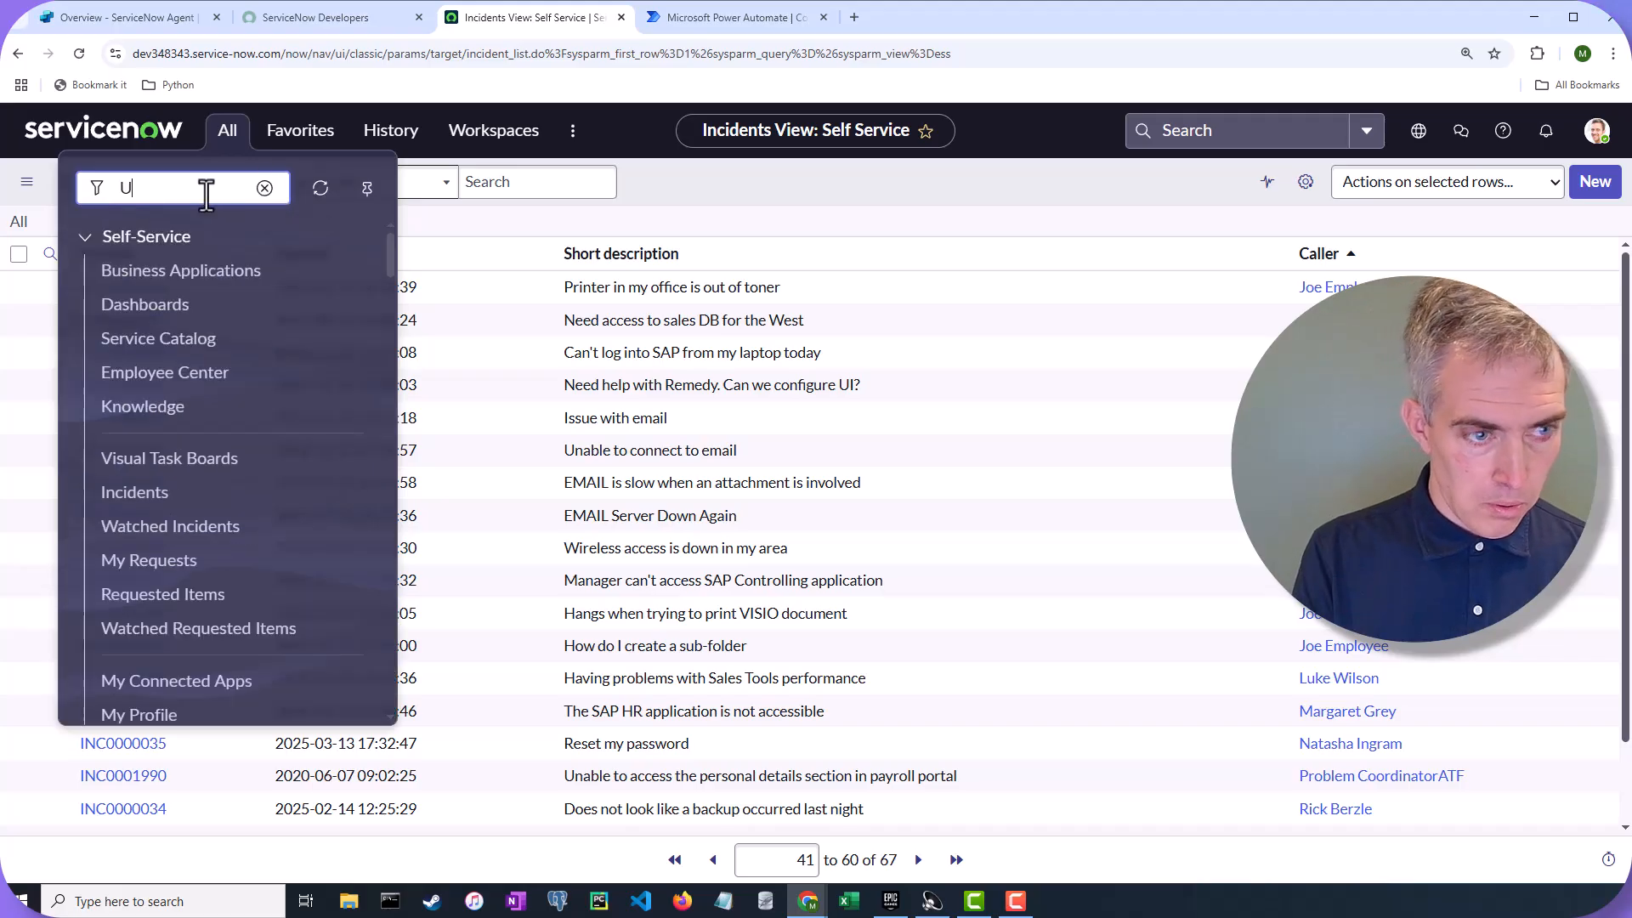
text(sers)
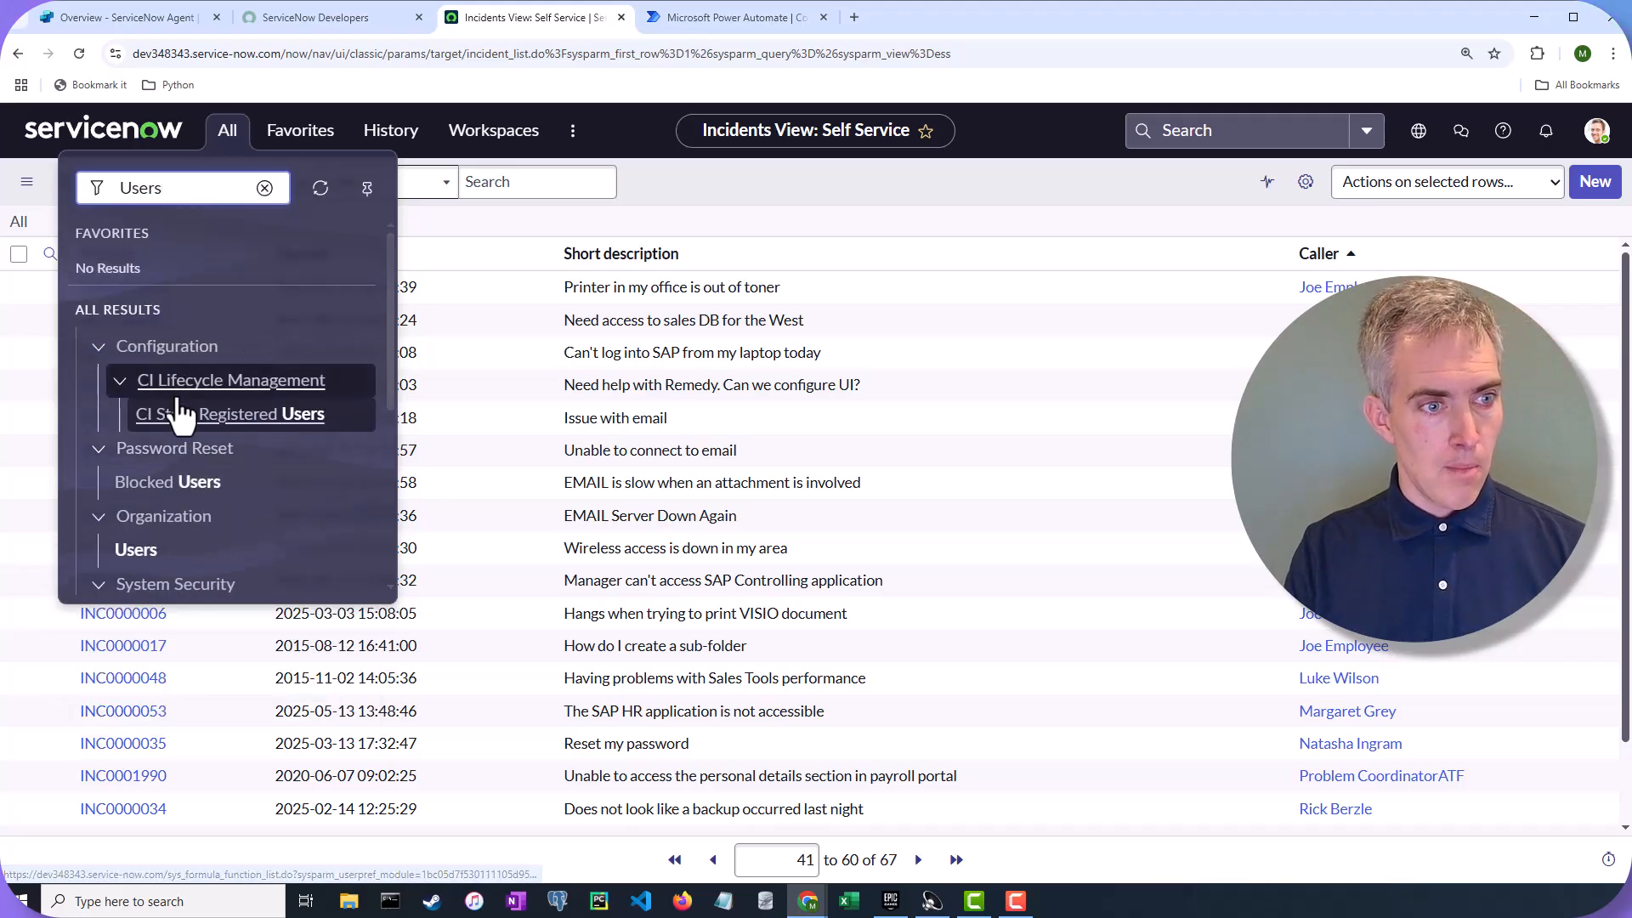
click(170, 552)
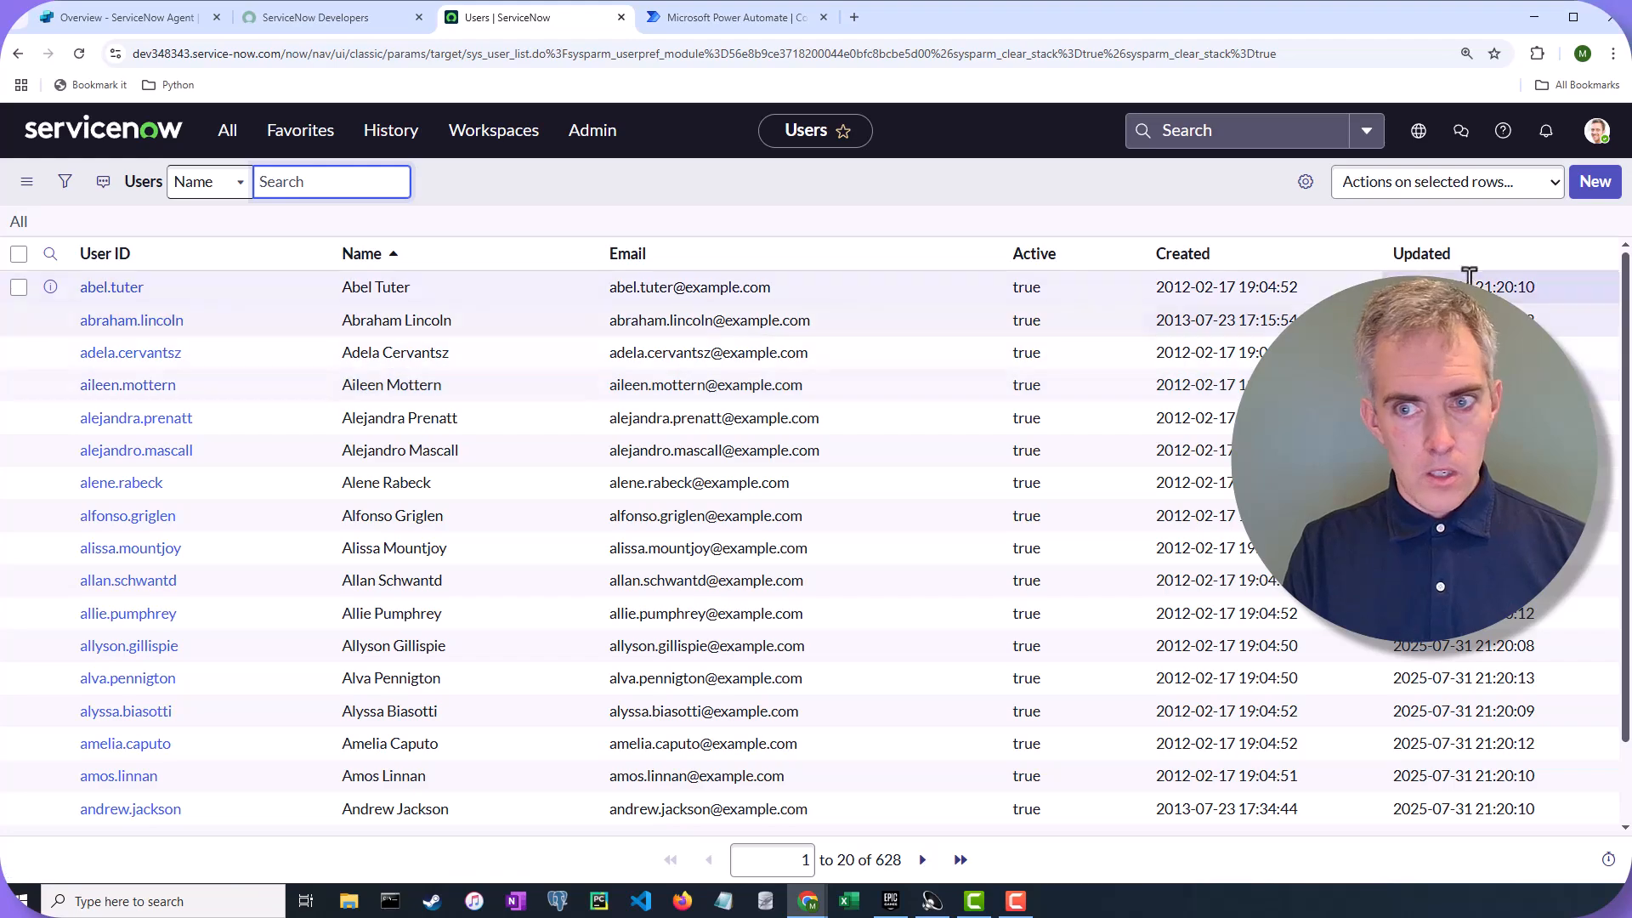
click(1435, 204)
click(1443, 207)
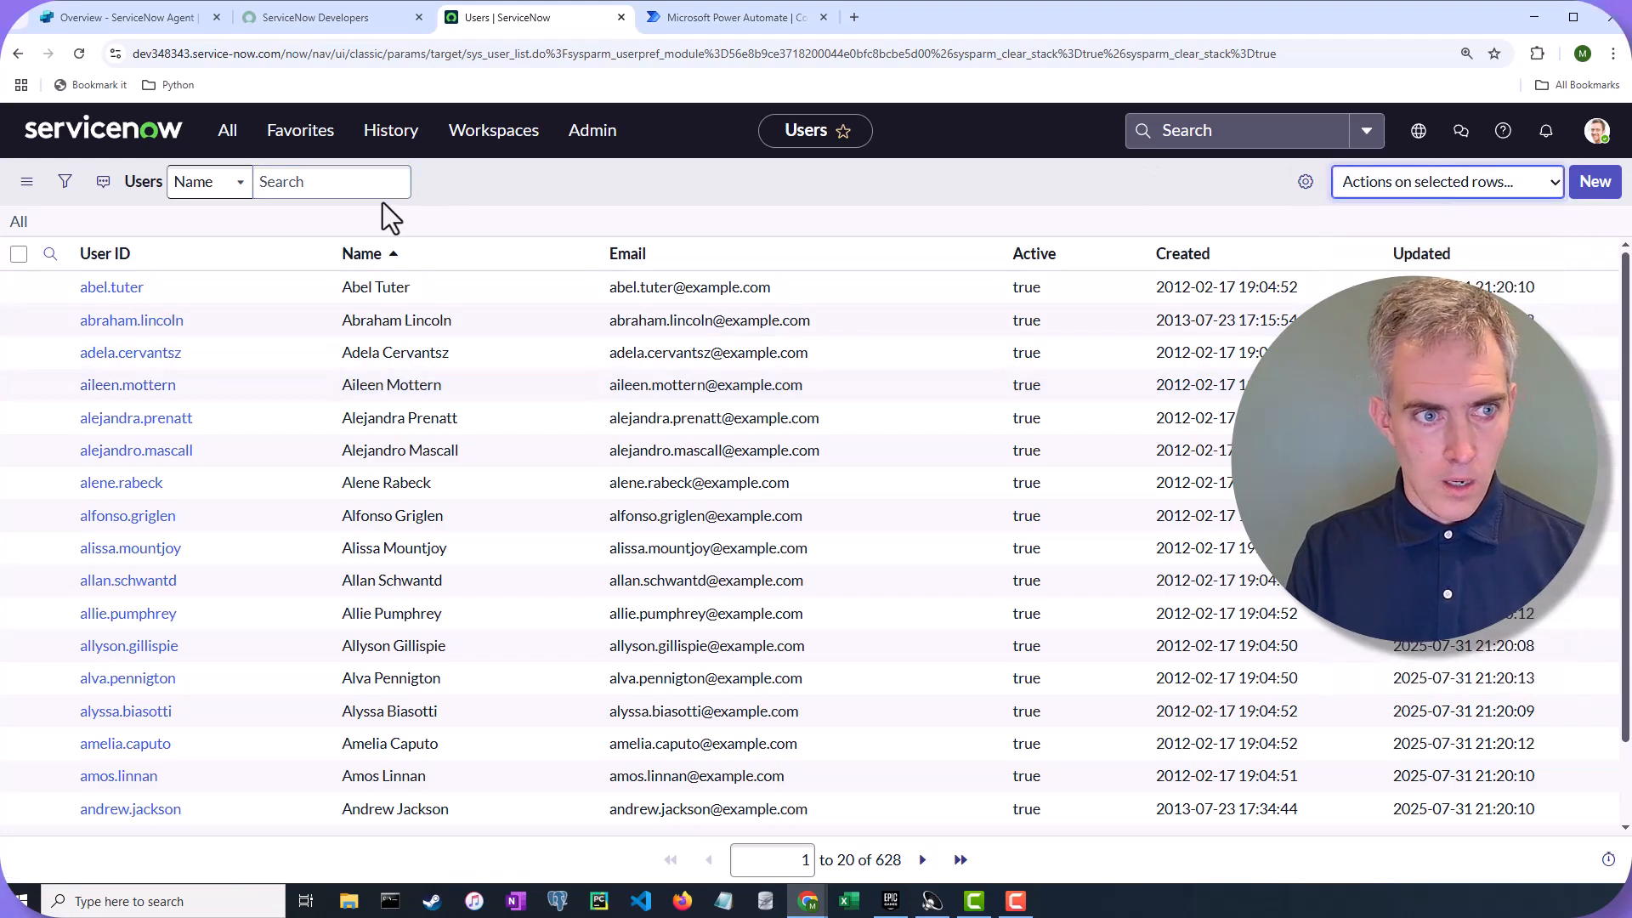
Search the Name column for 'Joe' to filter the users list
click(293, 180)
text(Joe)
key(Return)
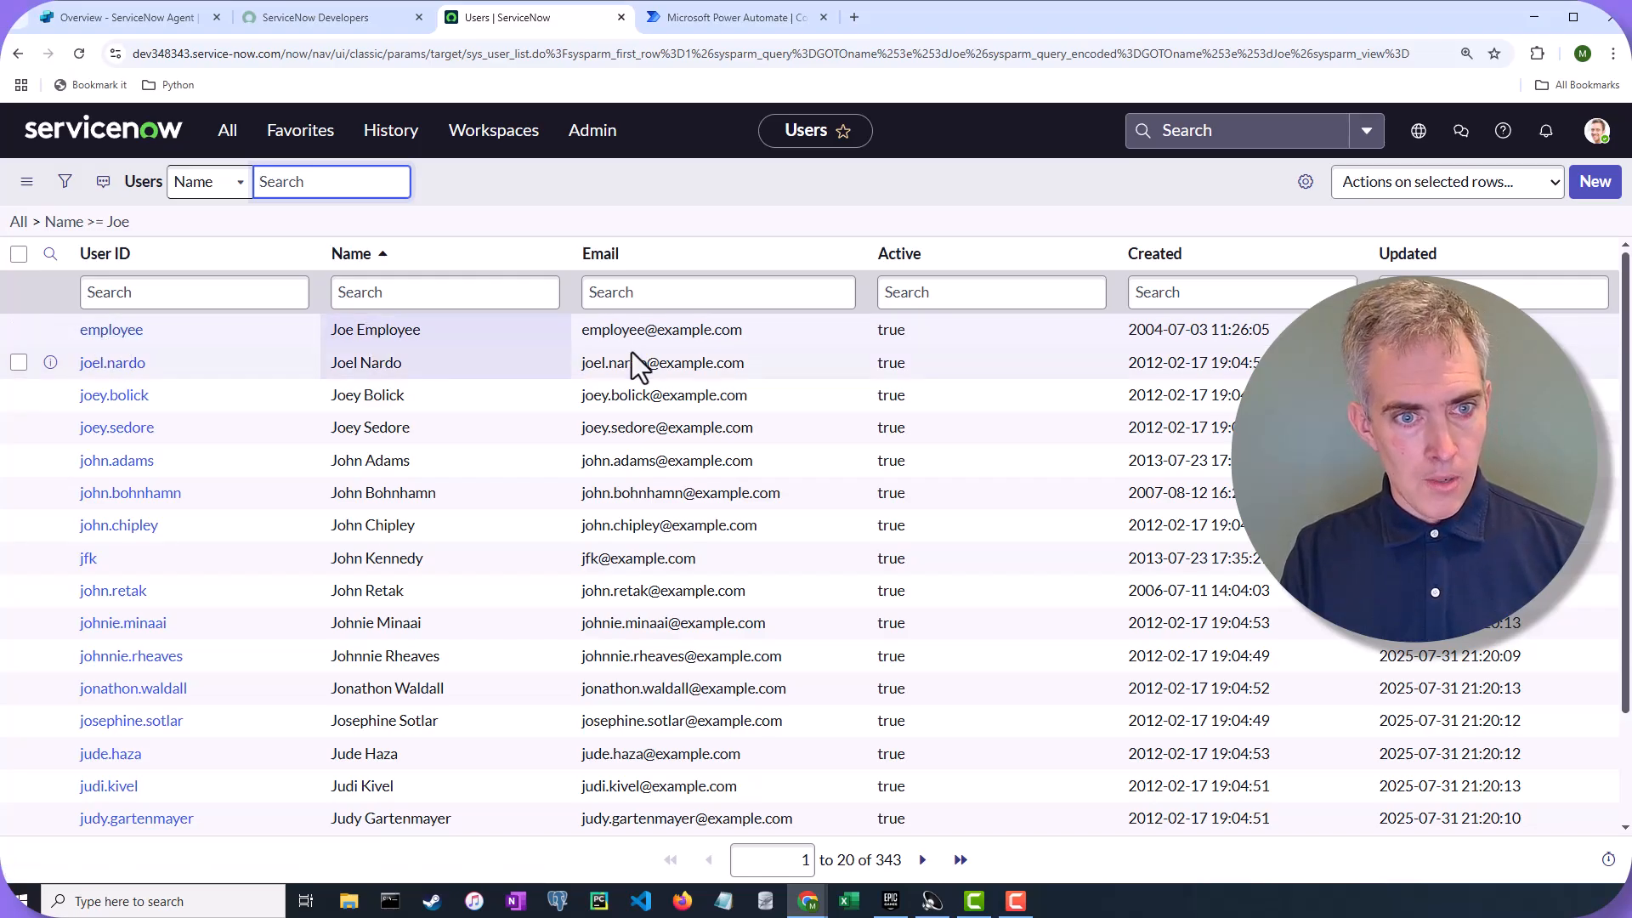
In the sample employee's user record, enter your own email address, note the sys_id, and update it
click(114, 330)
triple_click(1153, 270)
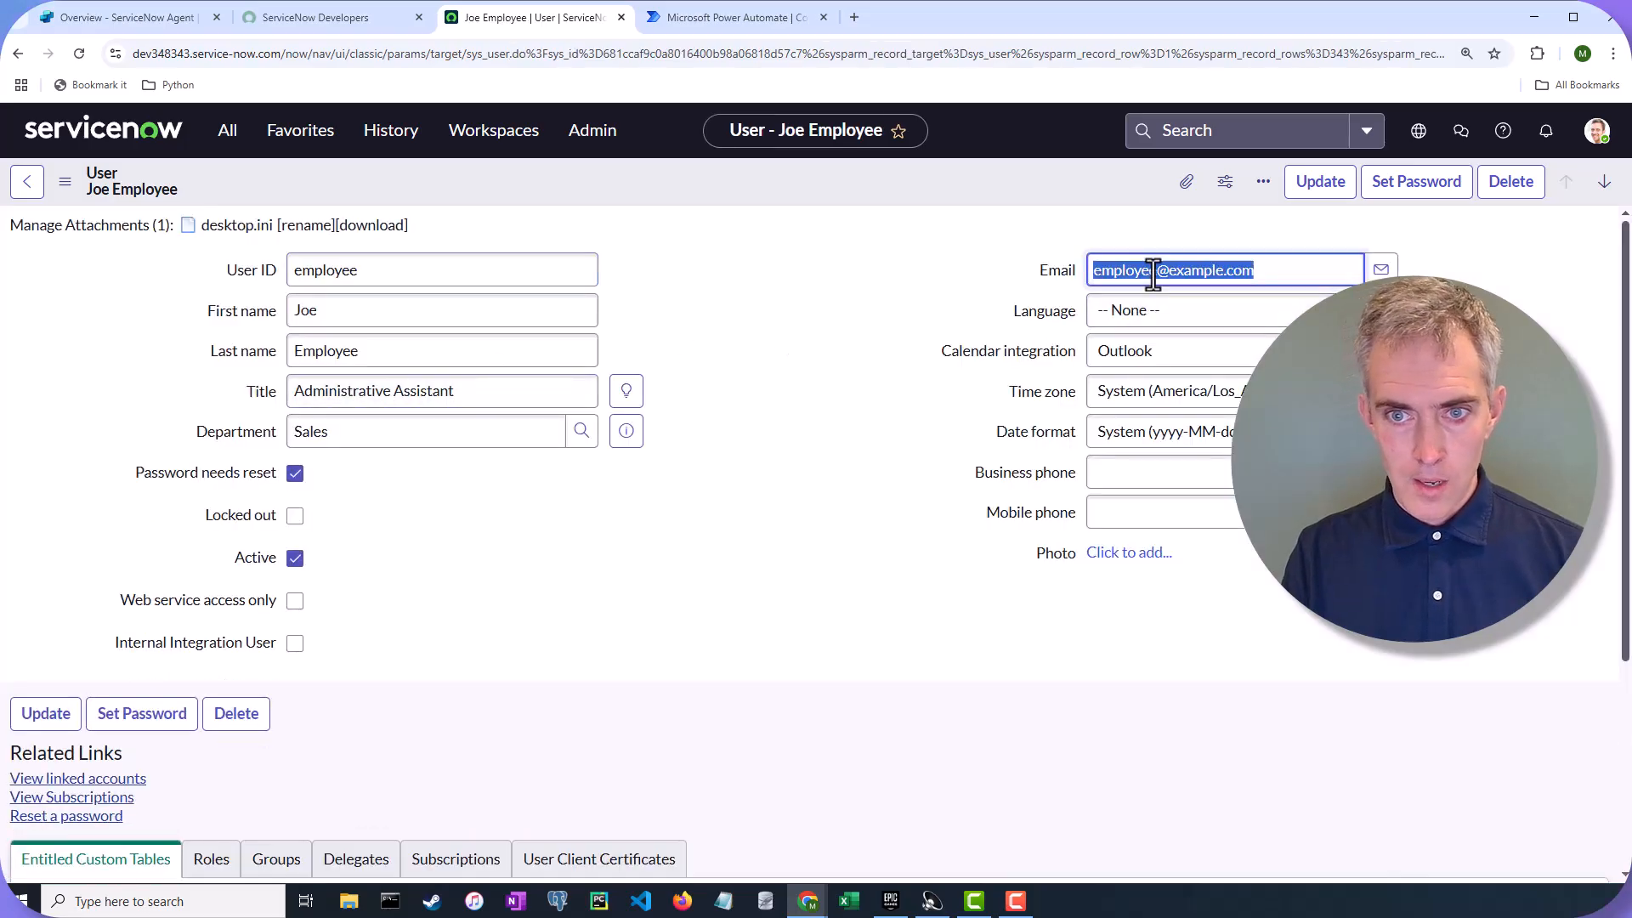
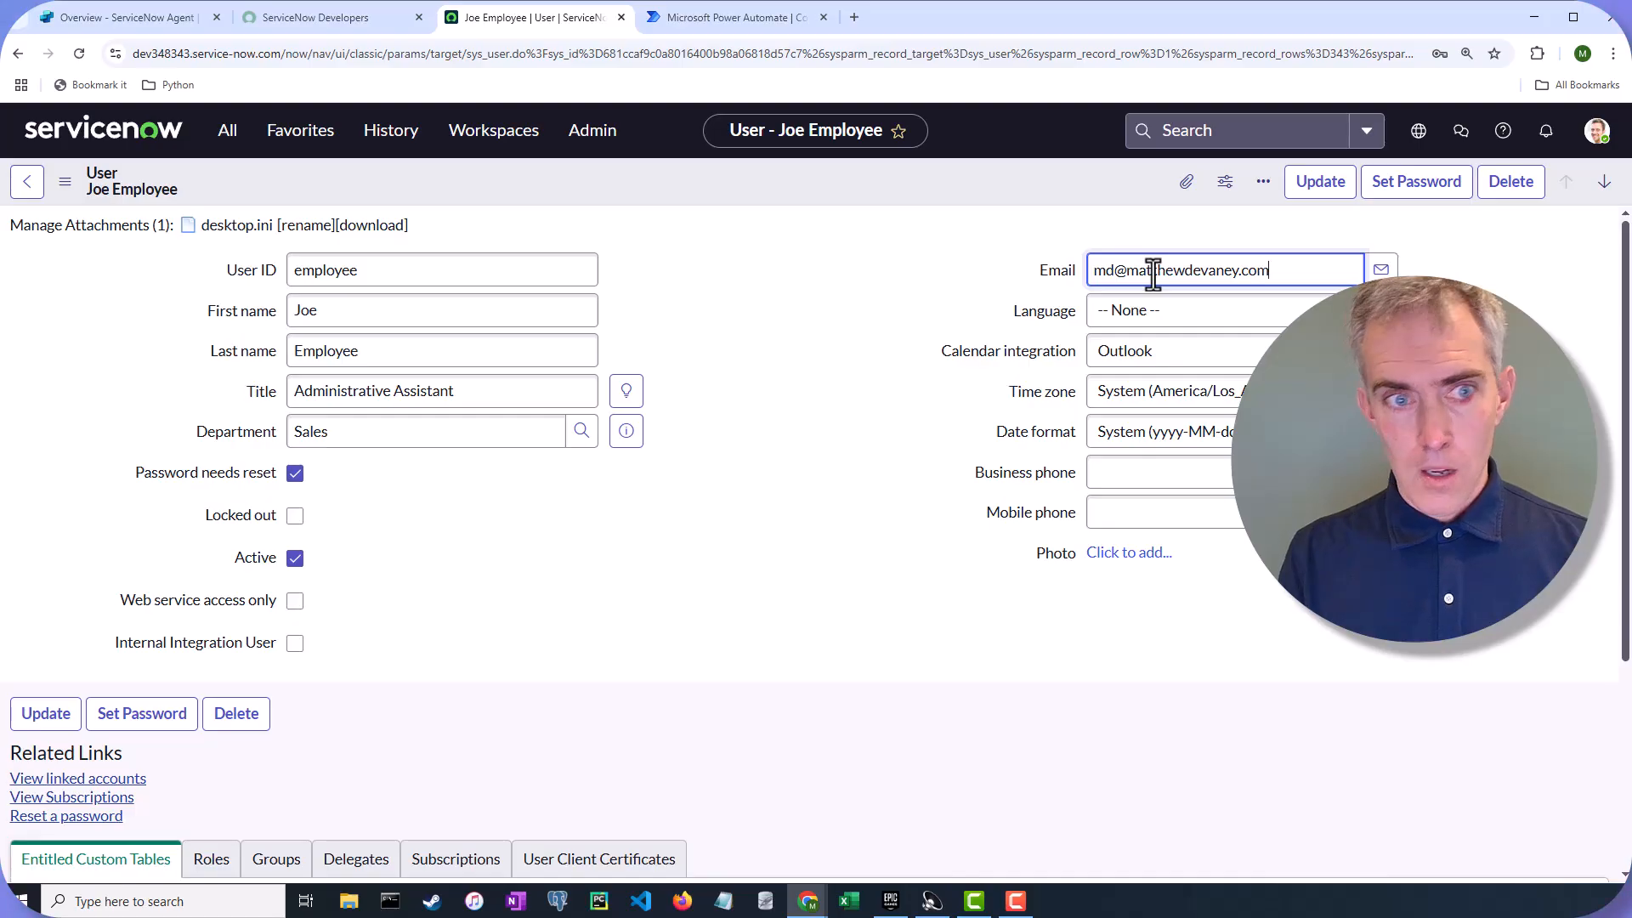
click(748, 559)
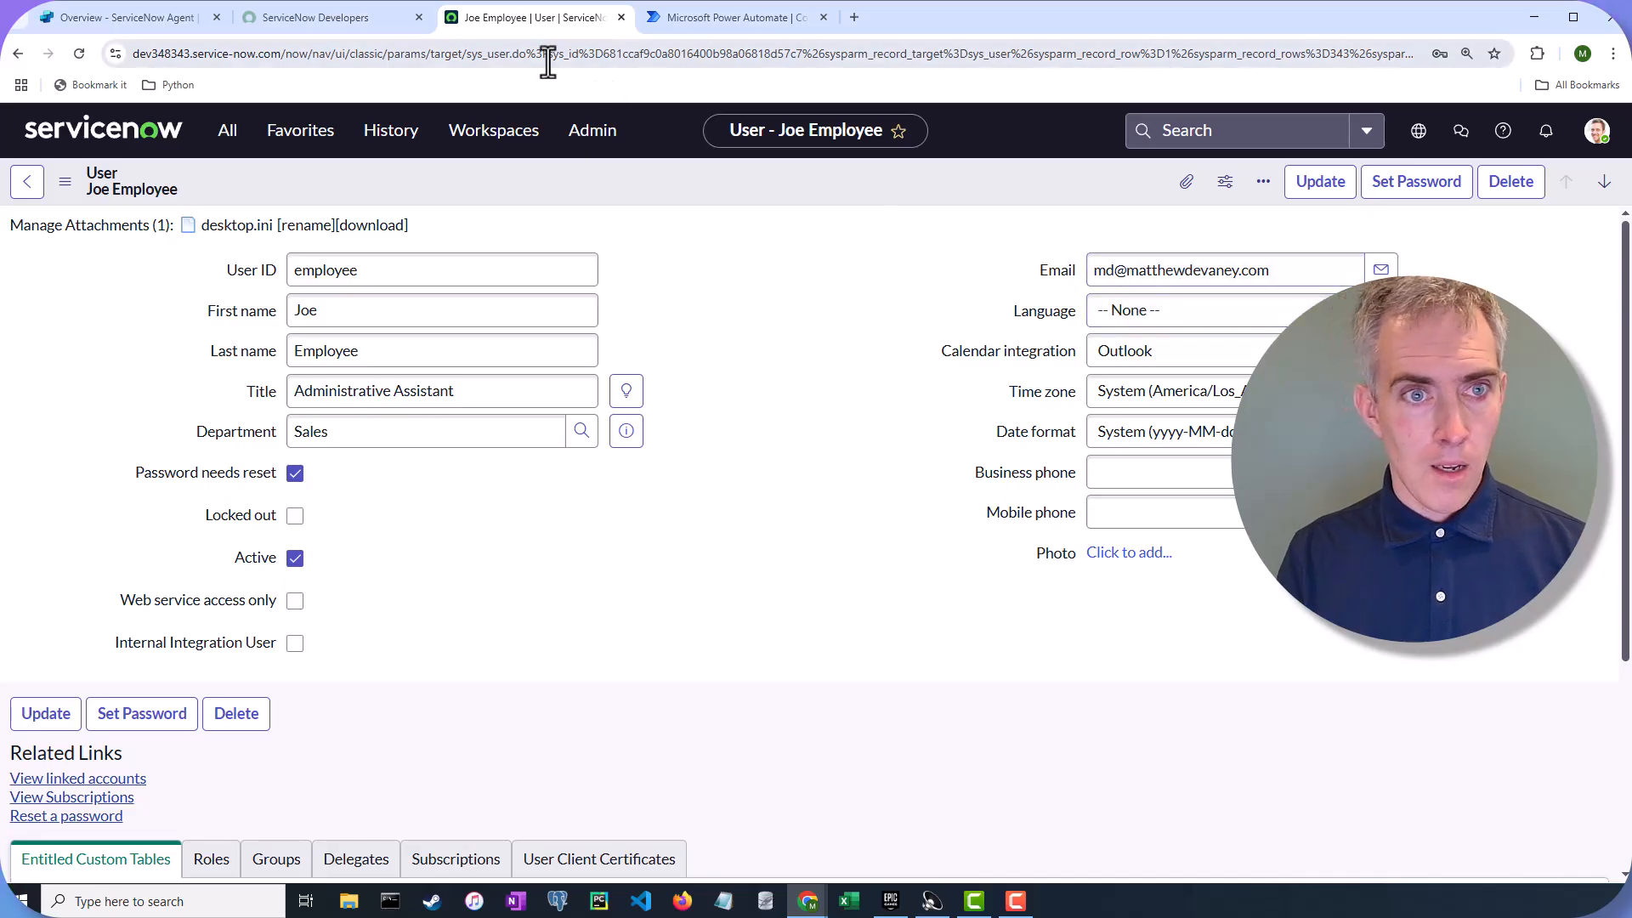
drag(586, 55, 596, 59)
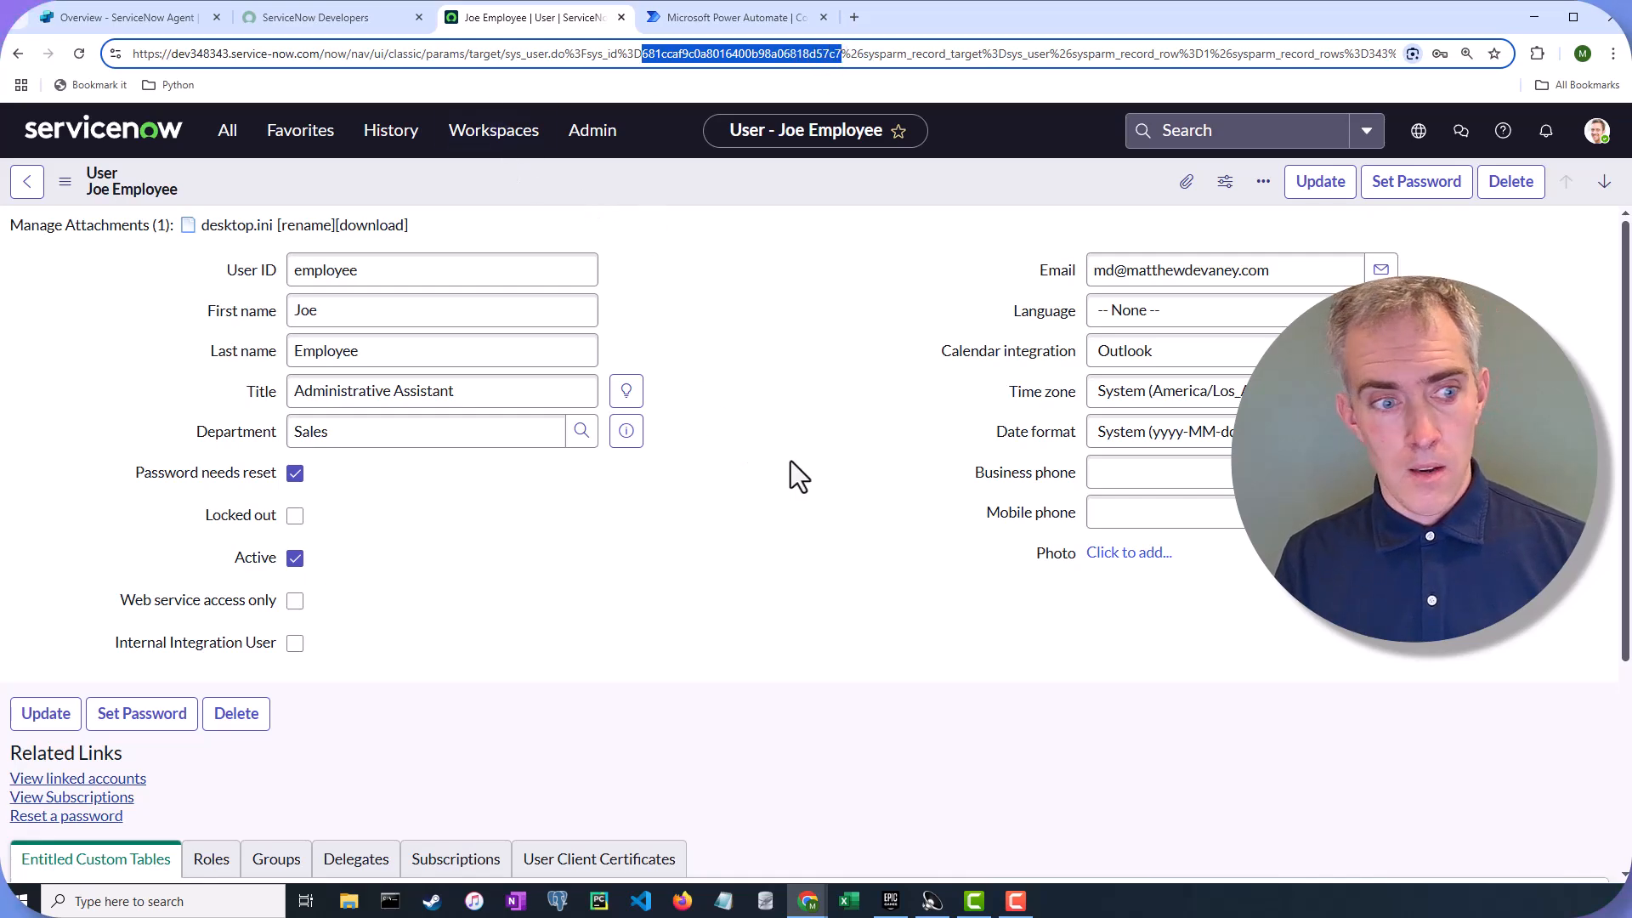
click(1323, 193)
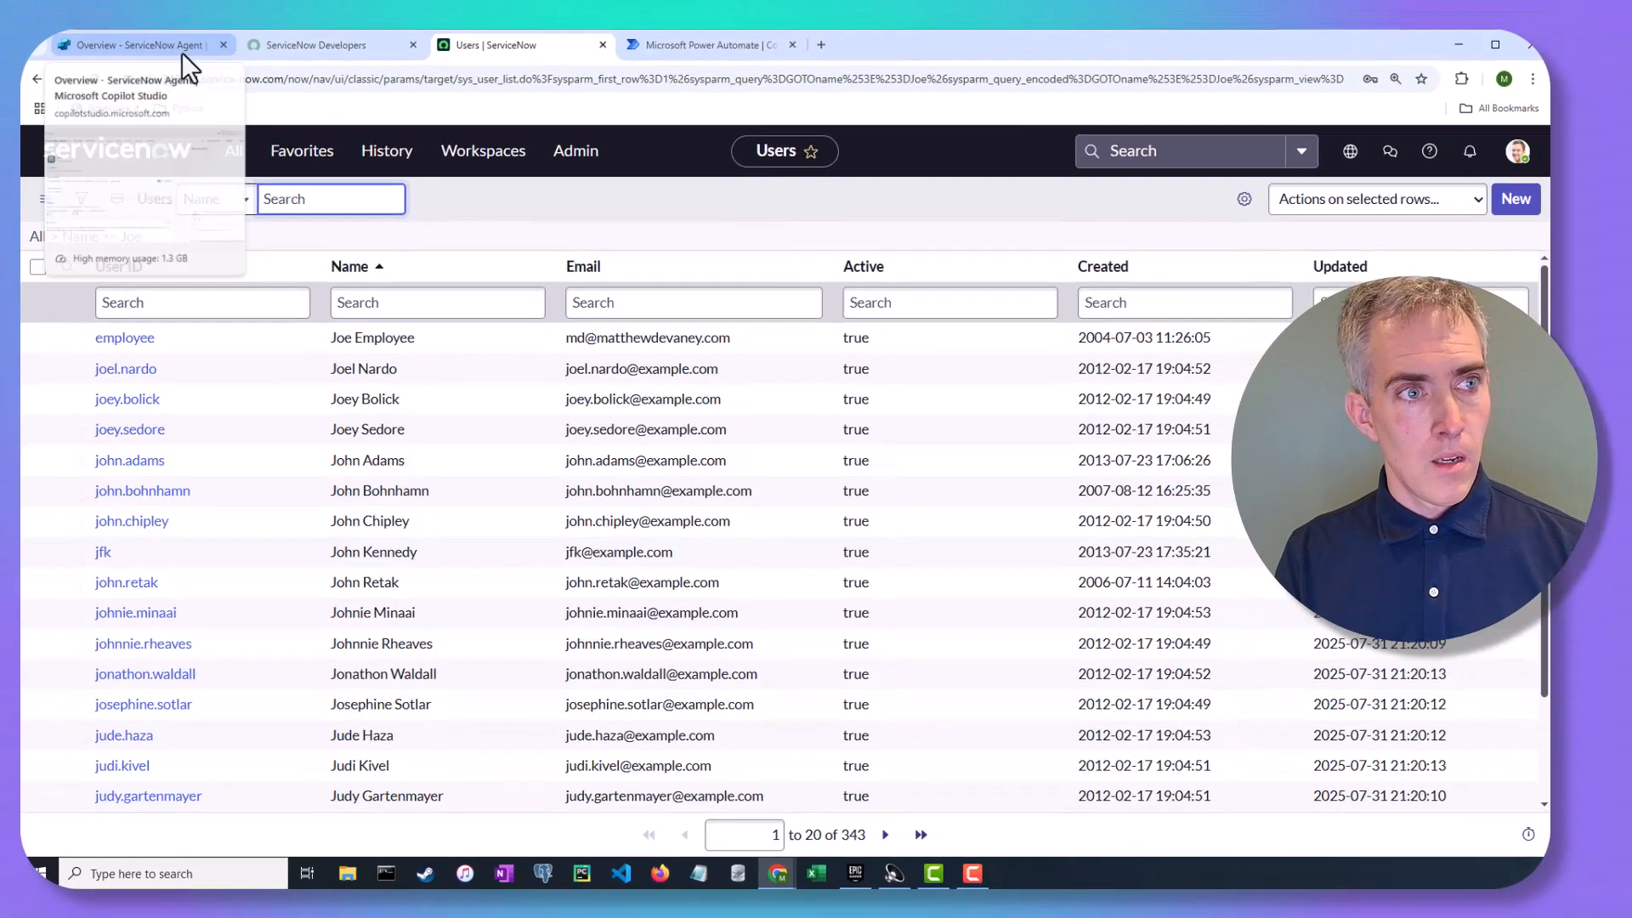
Send the test agent the question 'Show me most recent helpdesk tickets'
click(172, 25)
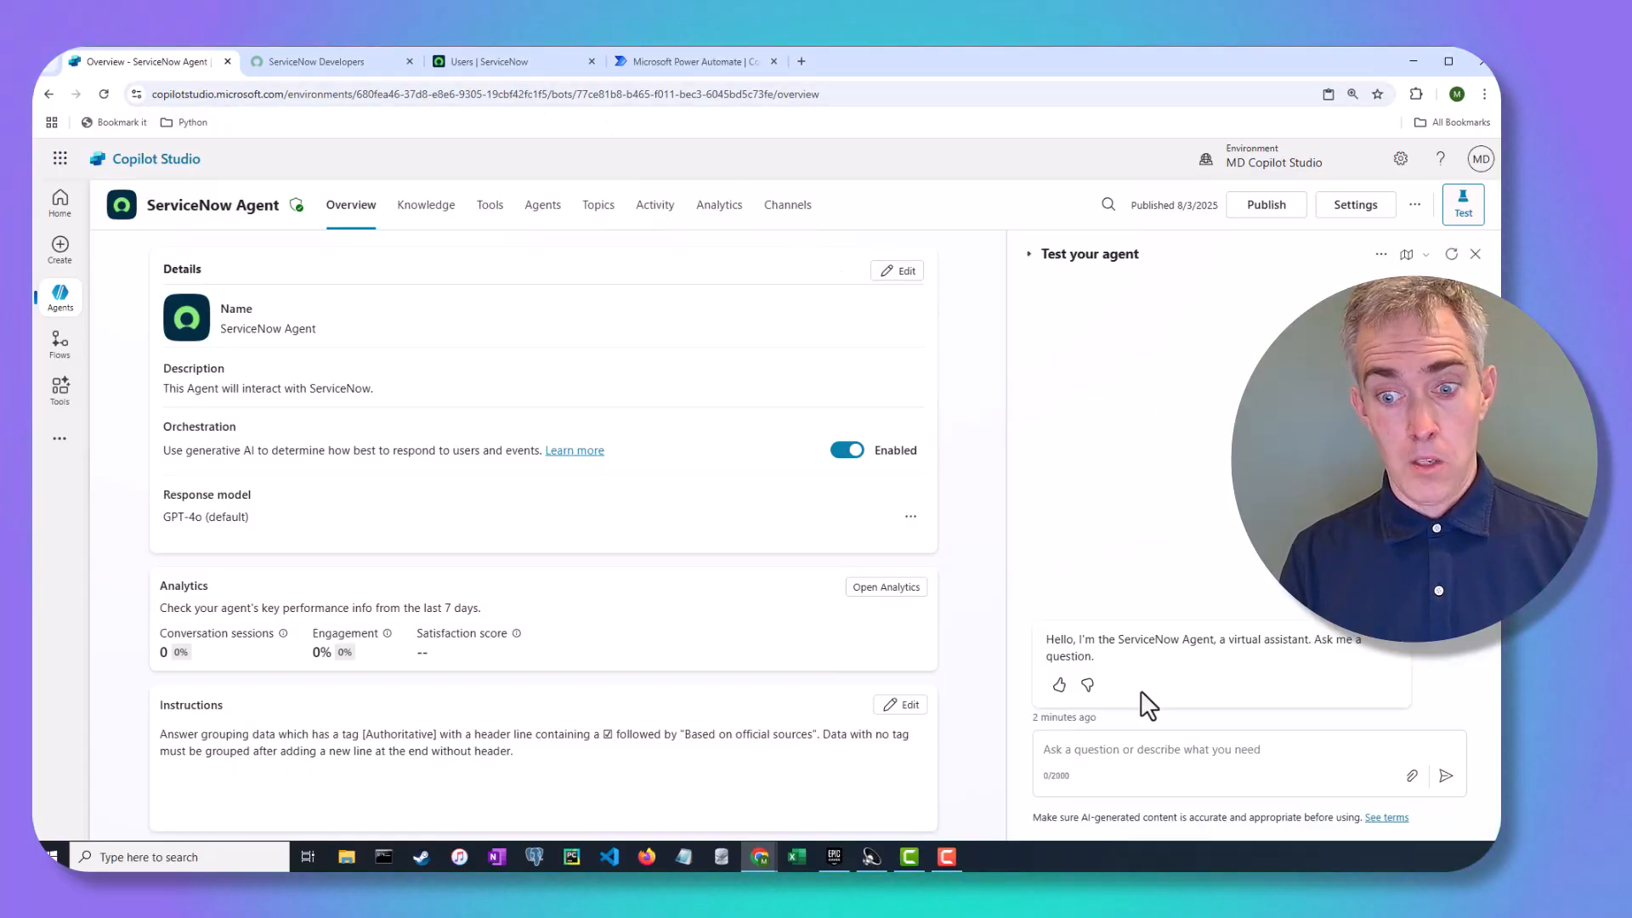
click(1086, 765)
text(Show me most recent helpdesk tickets)
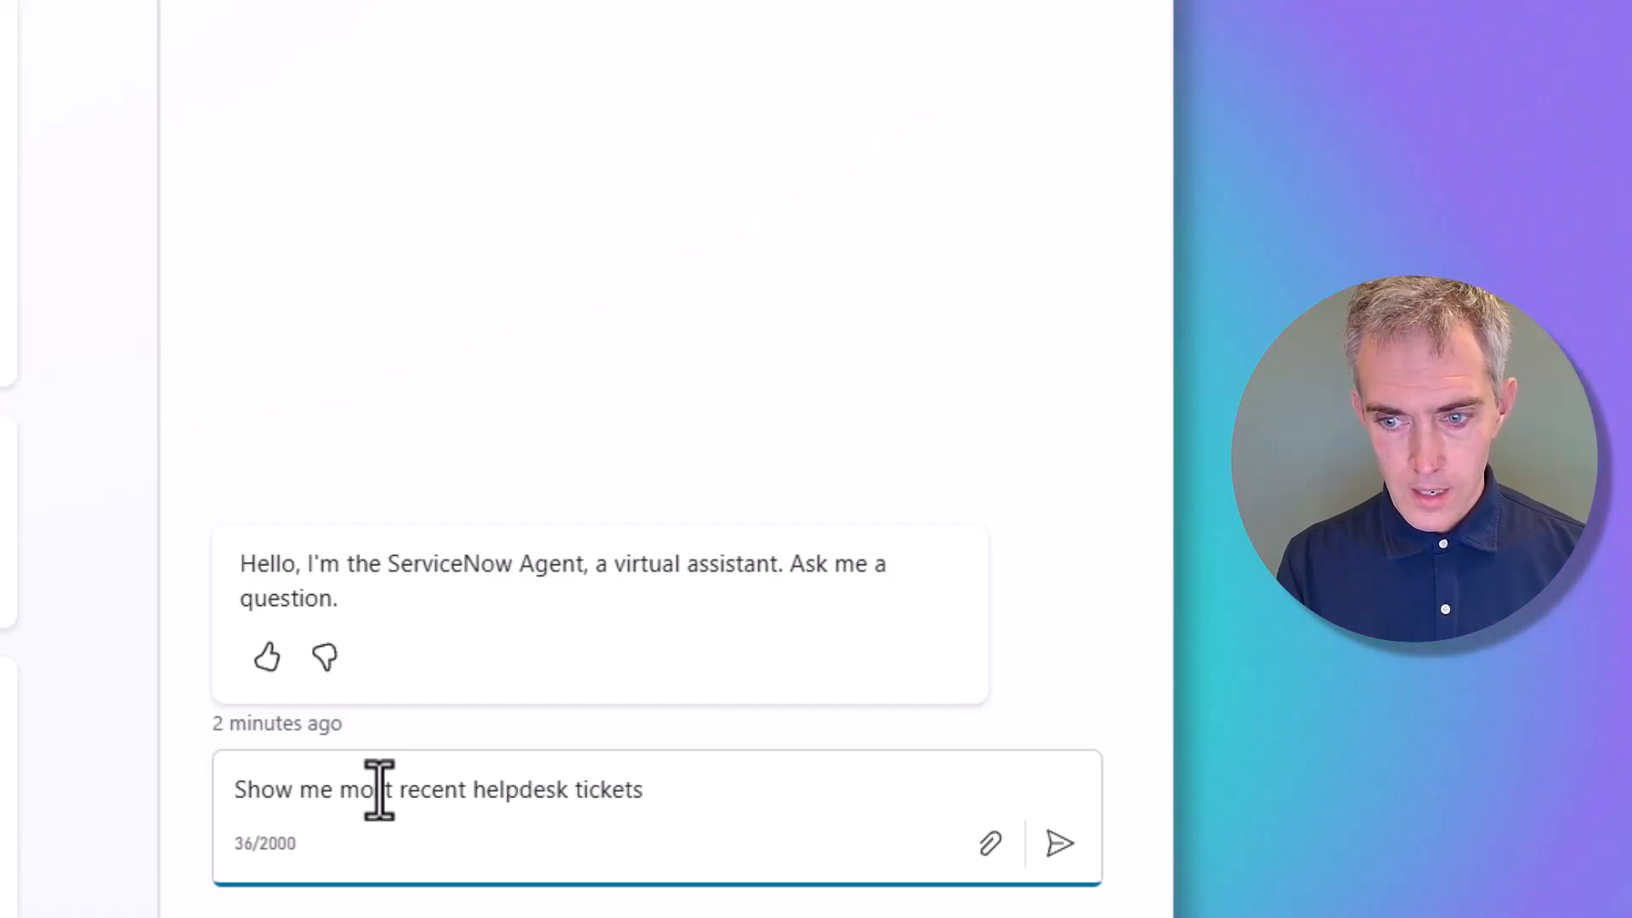
key(Return)
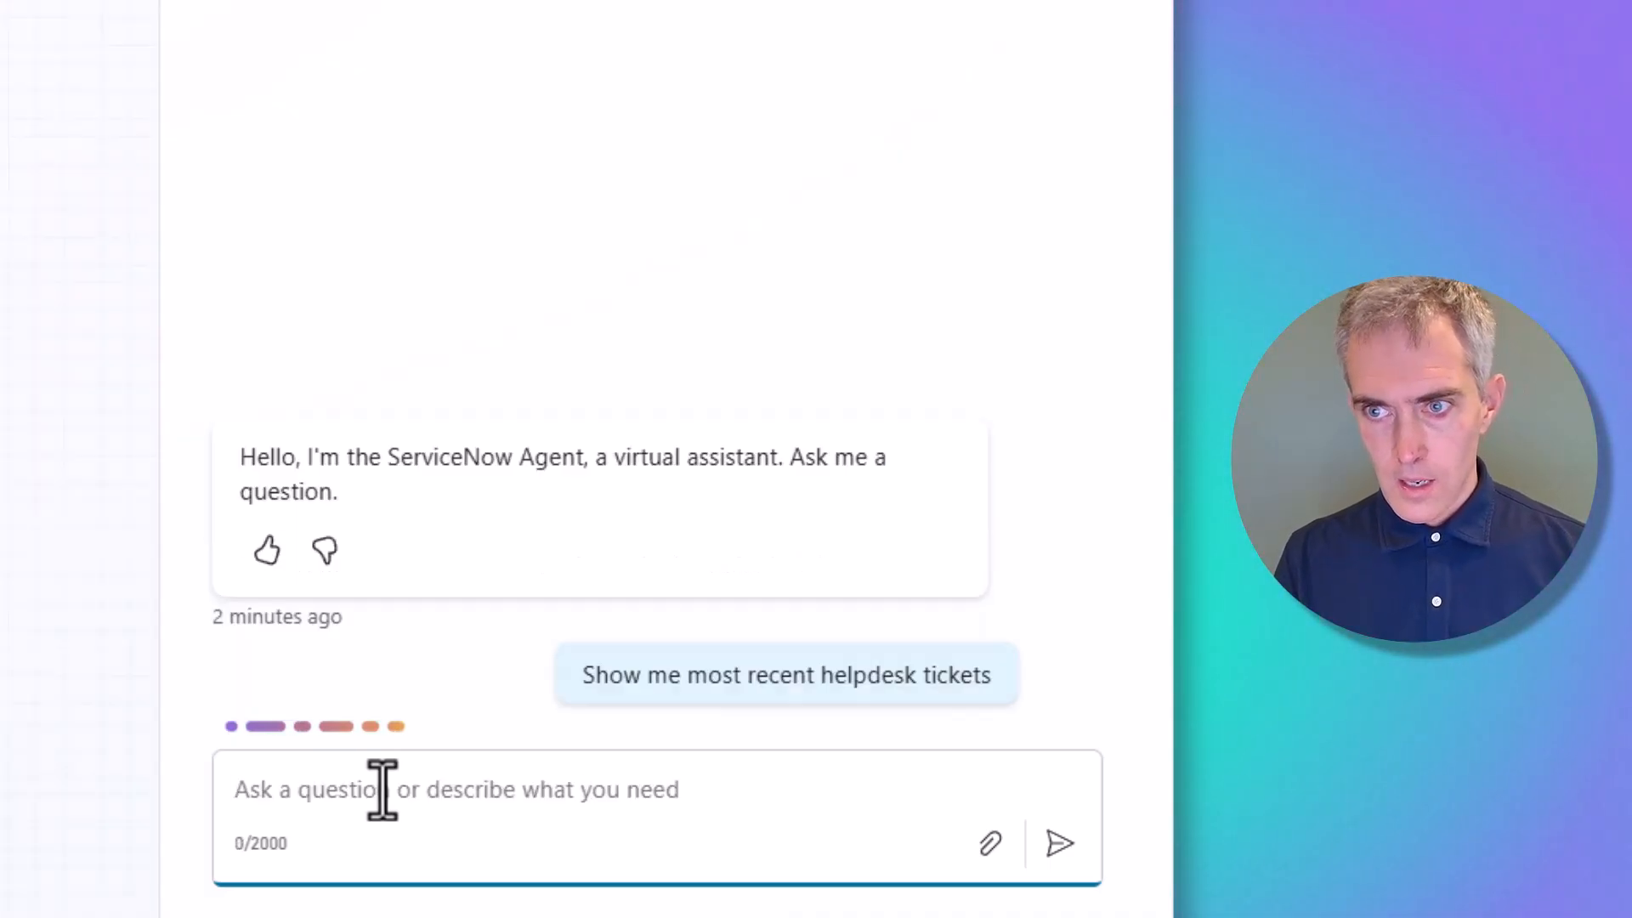